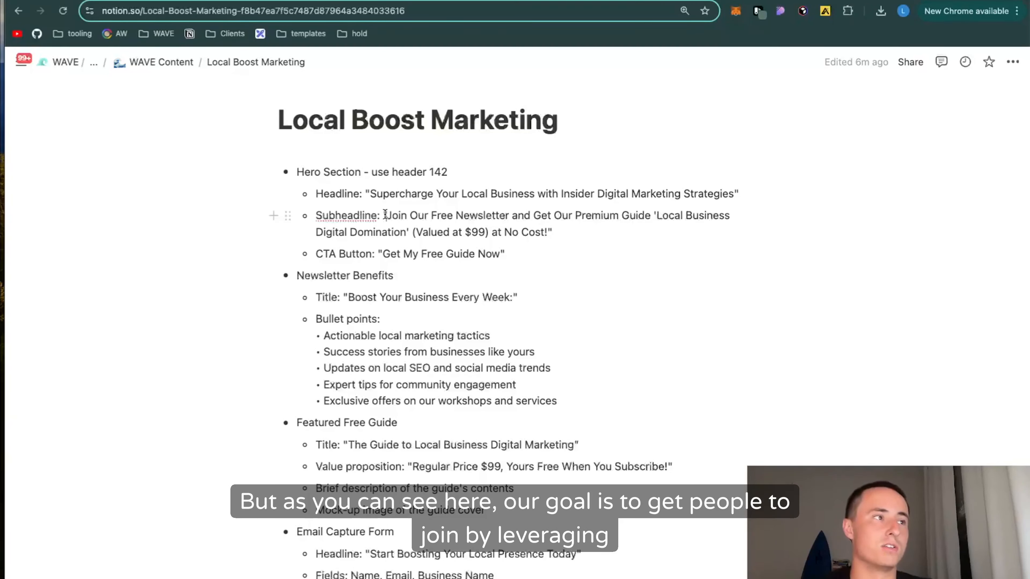
- Review the hero subheadline in the Local Boost Marketing brief and look through Relume's new components for Header 142
left_click_drag(386, 215, 547, 237)
left_click(547, 237)
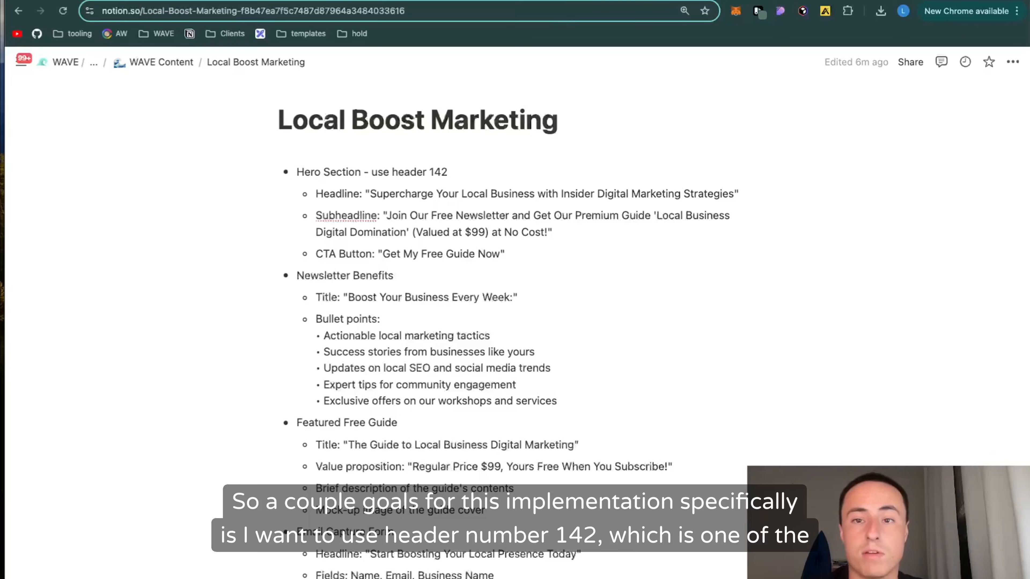
key("ctrl+Tab")
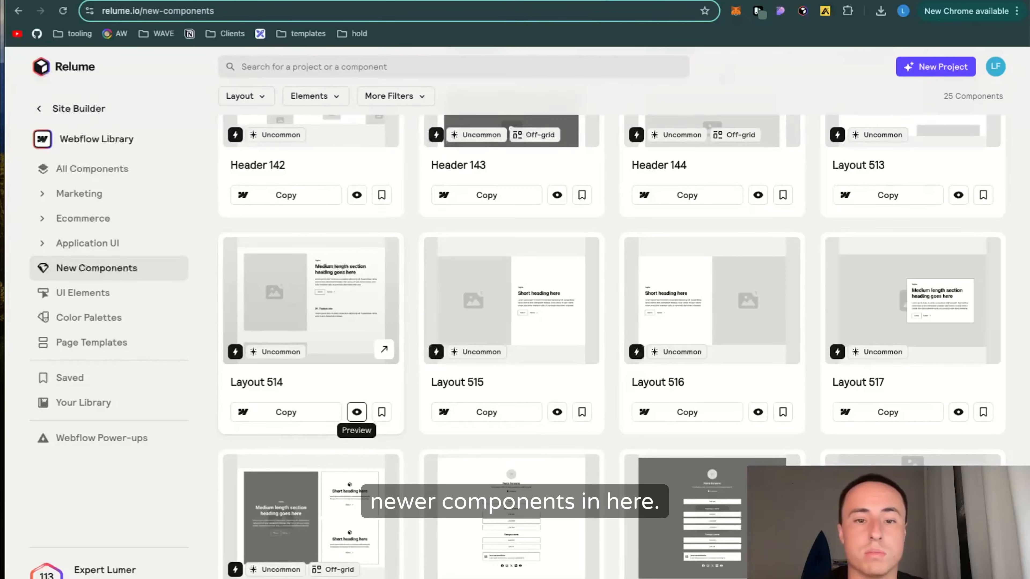
key("ctrl+Tab")
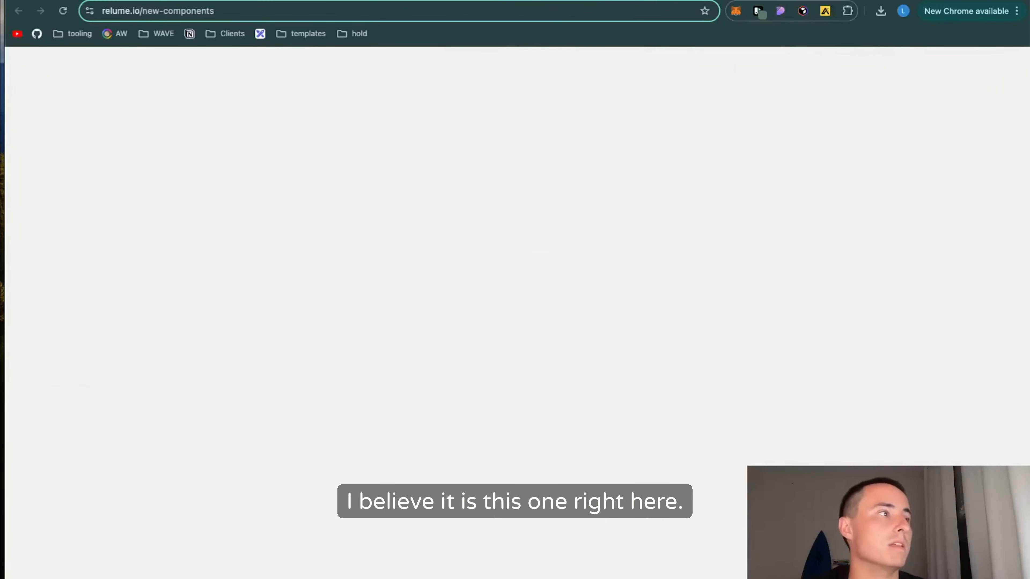
scroll(515, 219, "up", 8)
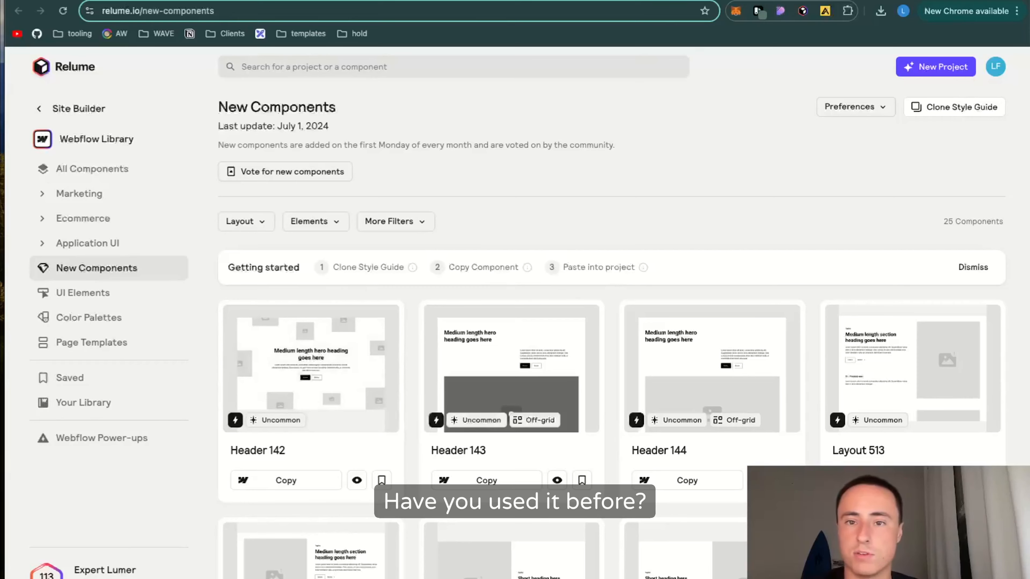
key("ctrl+Tab")
scroll(583, 134, "up", 7)
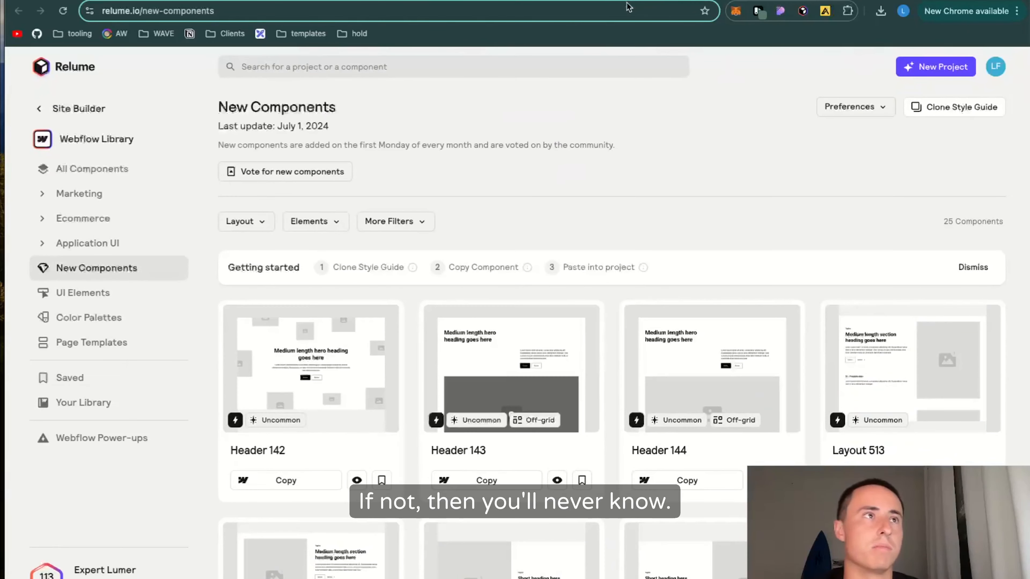
key("ctrl+Tab")
key("ctrl+Tab")
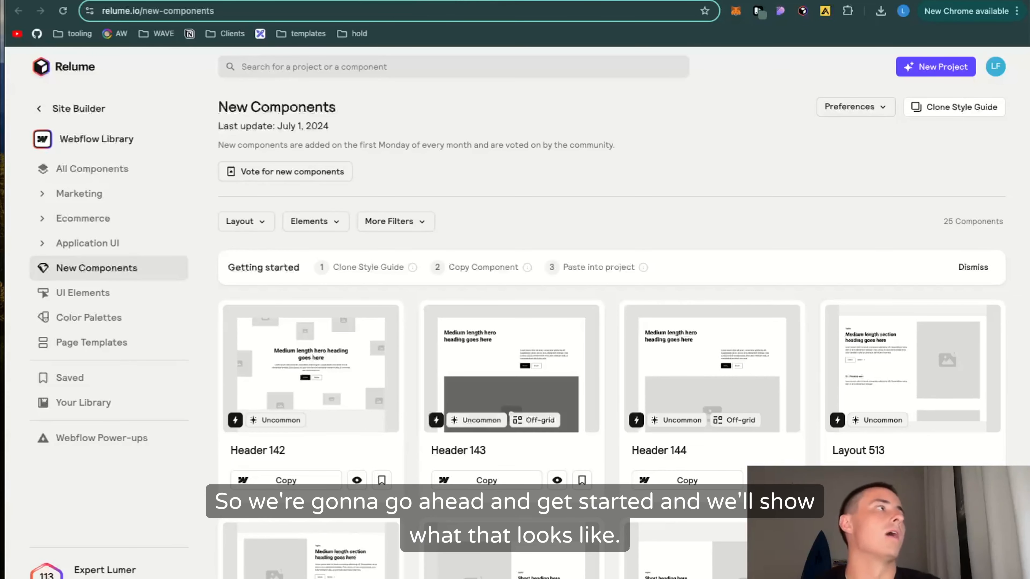
- Create a new project from the Relume dashboard
left_click(568, 1)
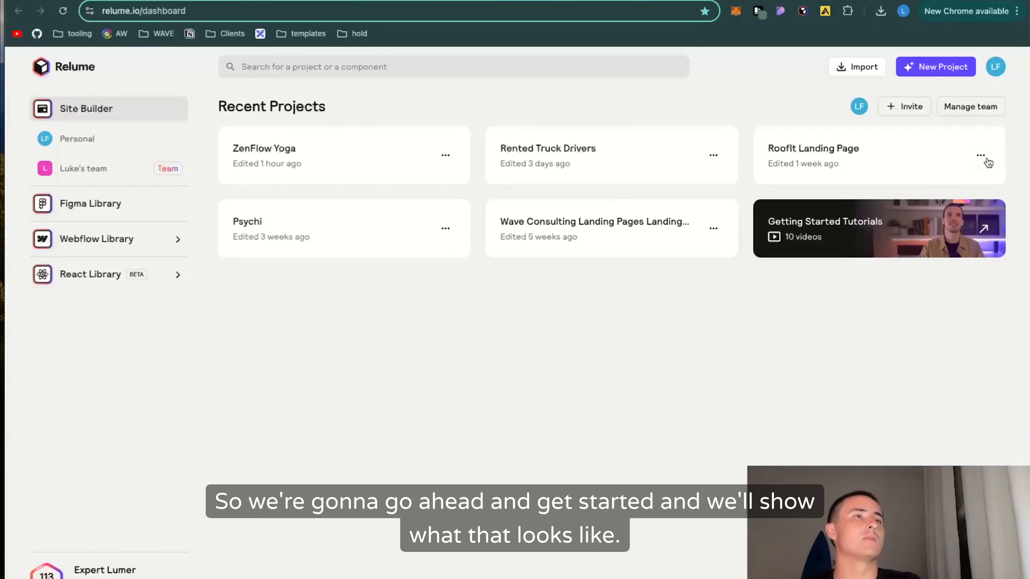
left_click(949, 70)
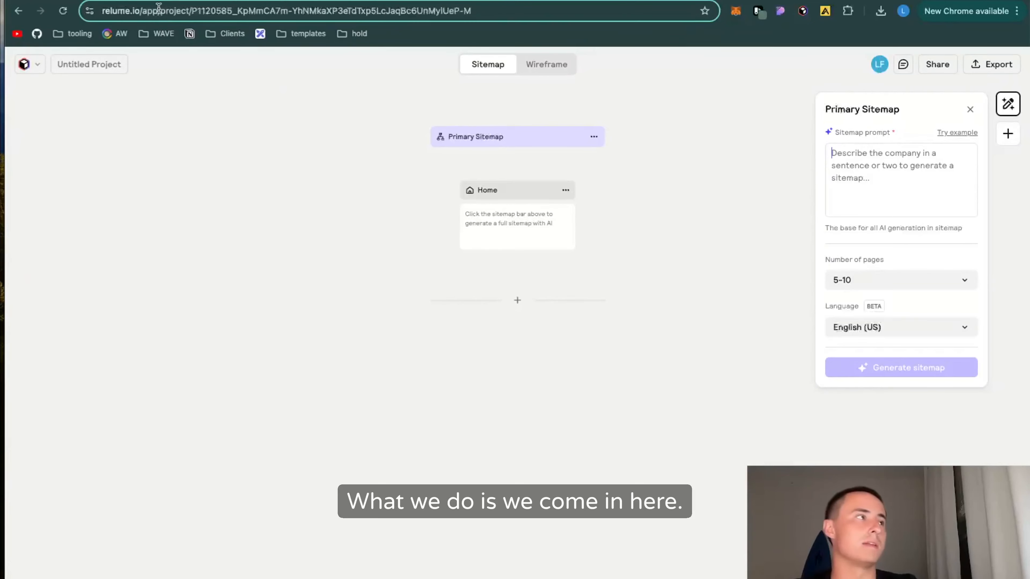
- Copy the full page outline, from Hero Section to Footer, from the Local Boost Marketing Notion page and return to the new Relume project
left_click(143, 1)
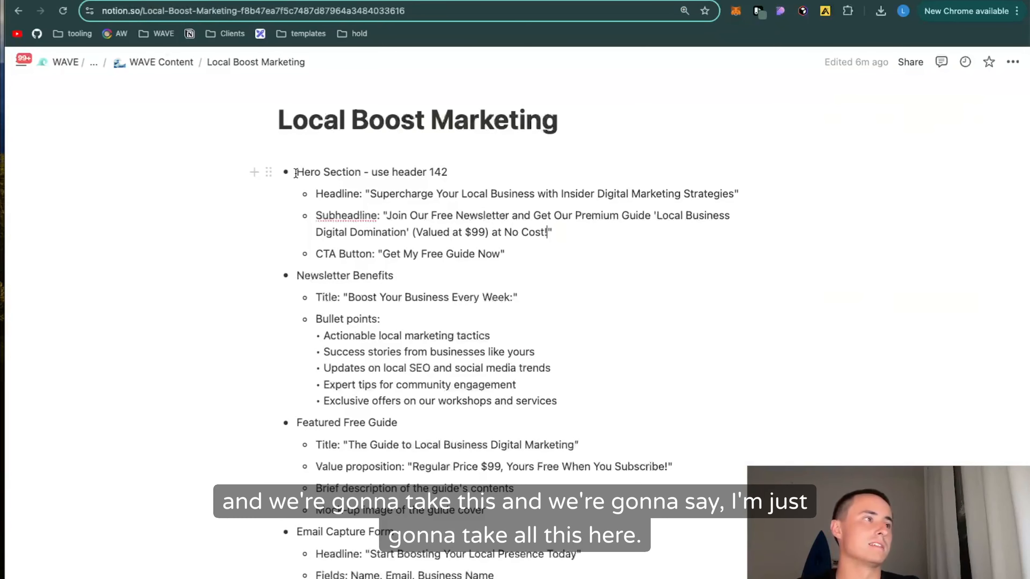
left_click_drag(297, 172, 422, 471)
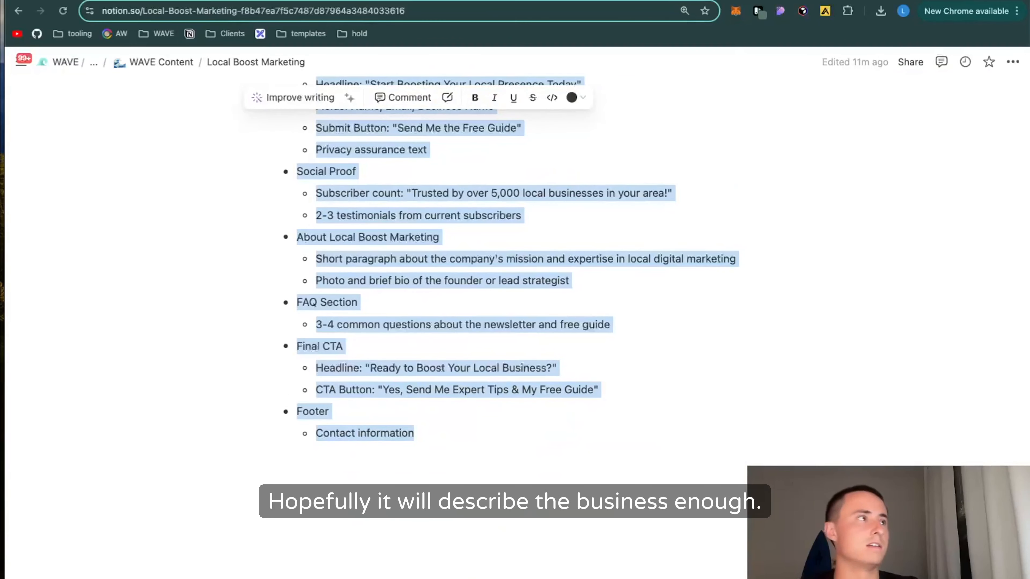
key("ctrl+Tab")
key("ctrl+Tab")
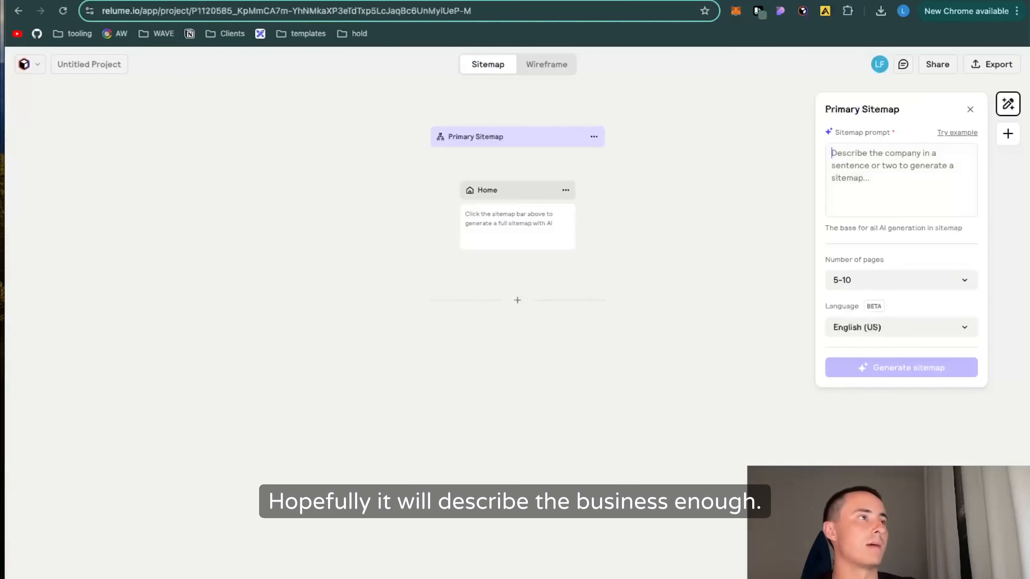
- Rename the untitled project as Local Boost Marketing
left_click(98, 68)
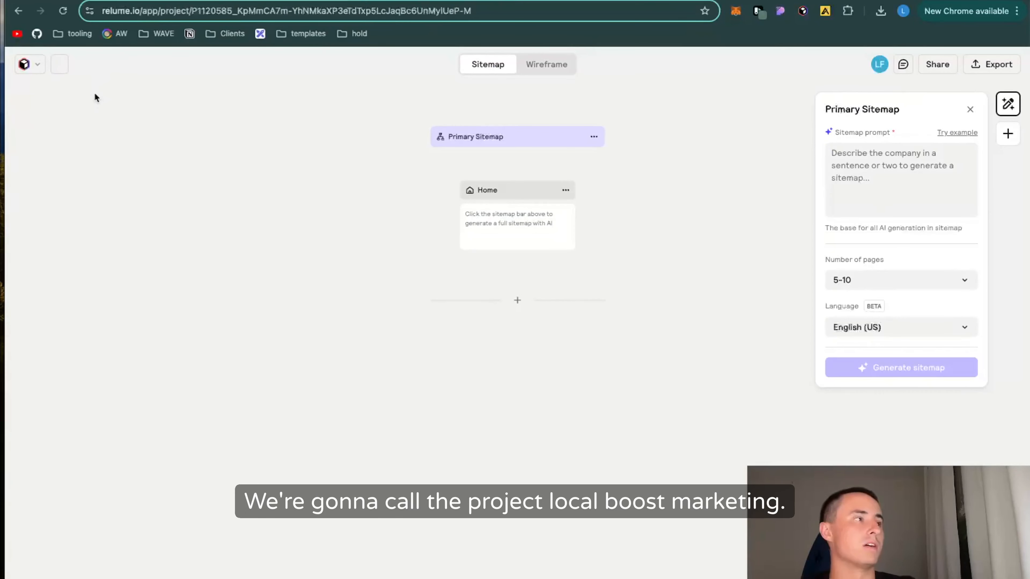
type("Local Boos")
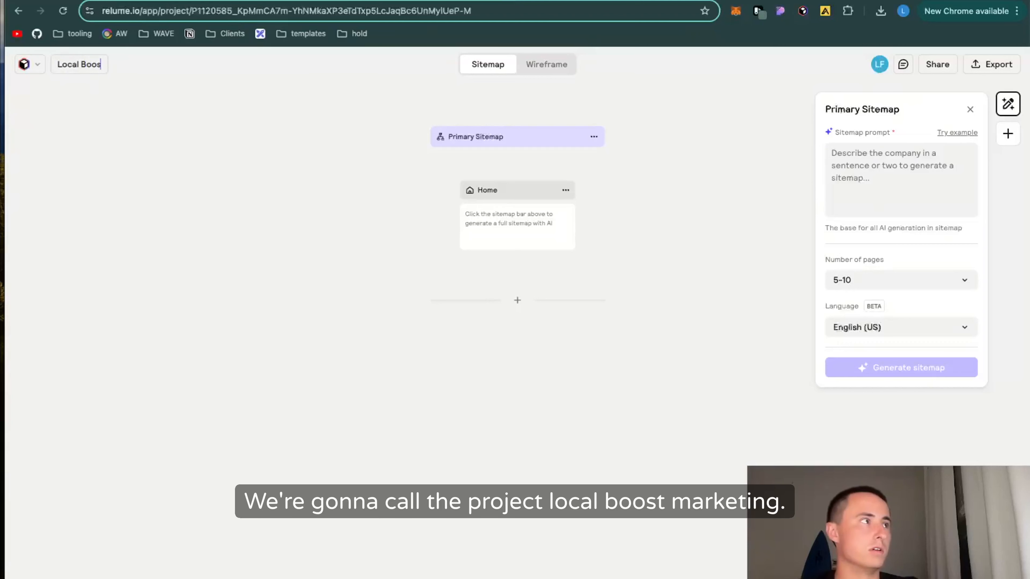
type("t Marketing")
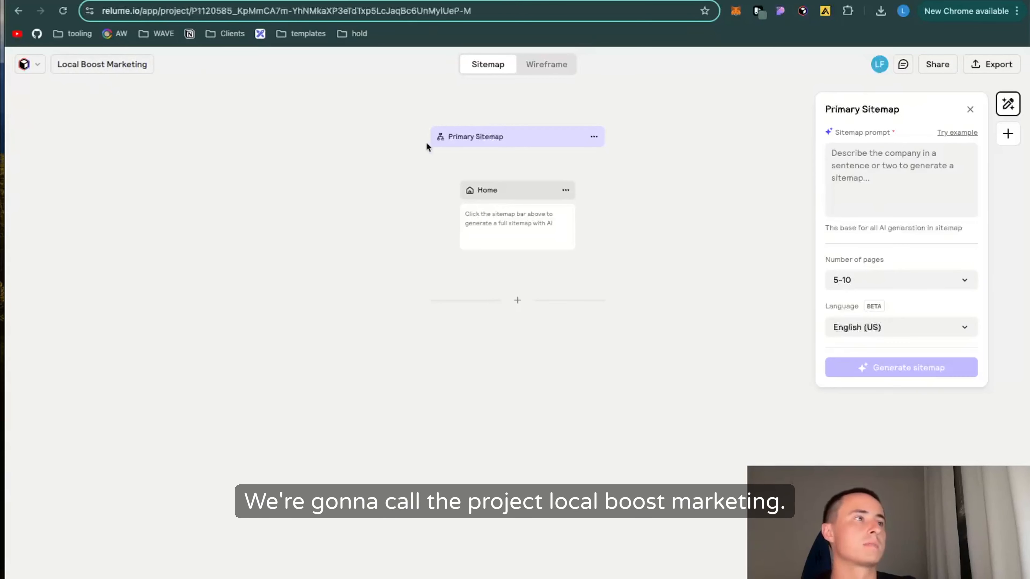
- Generate a 1–5 page sitemap using the copied page outline as the sitemap prompt
left_click(916, 166)
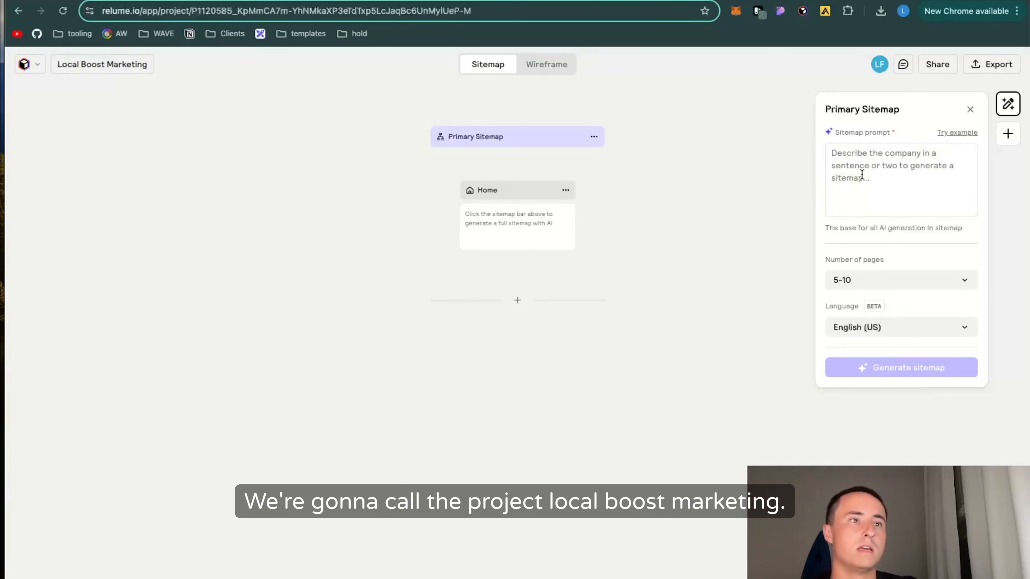
left_click(887, 284)
left_click(878, 306)
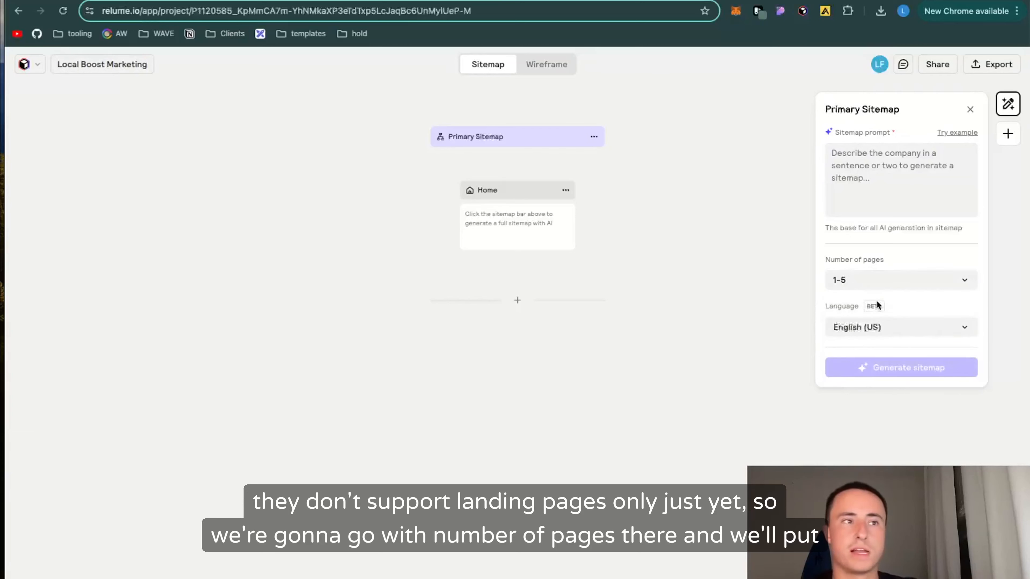
left_click(878, 184)
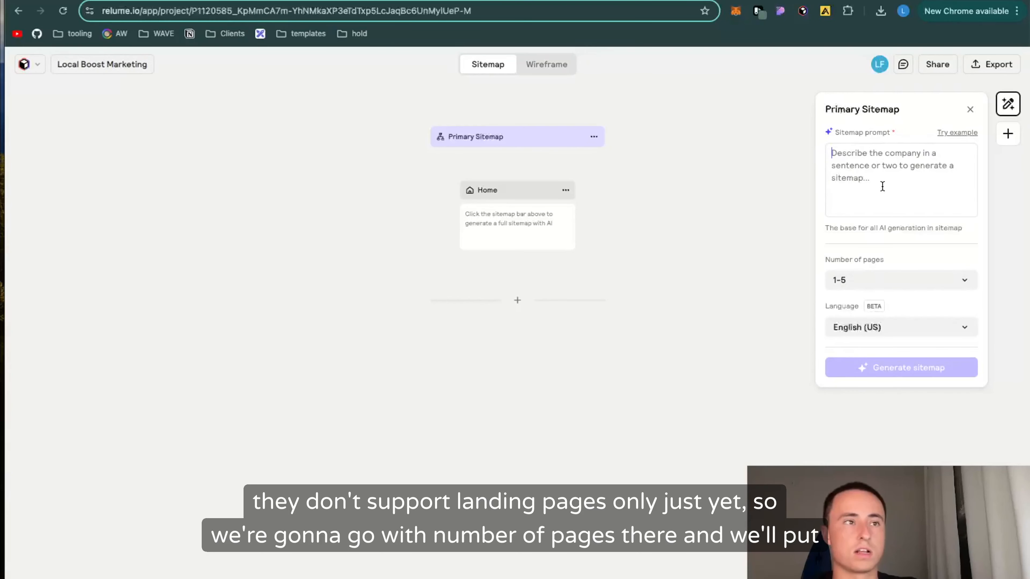
key("super+v")
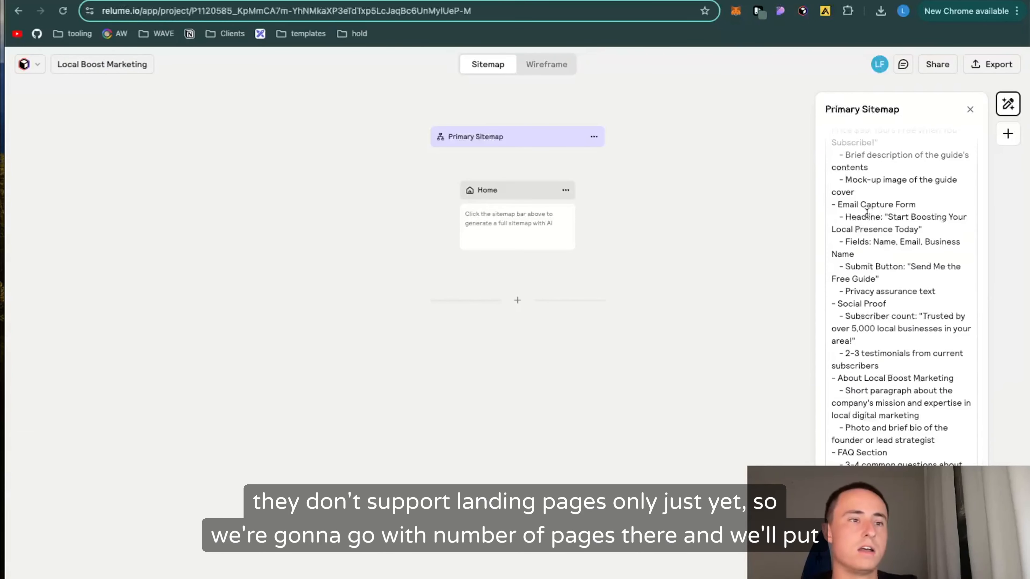
scroll(897, 292, "down", 4)
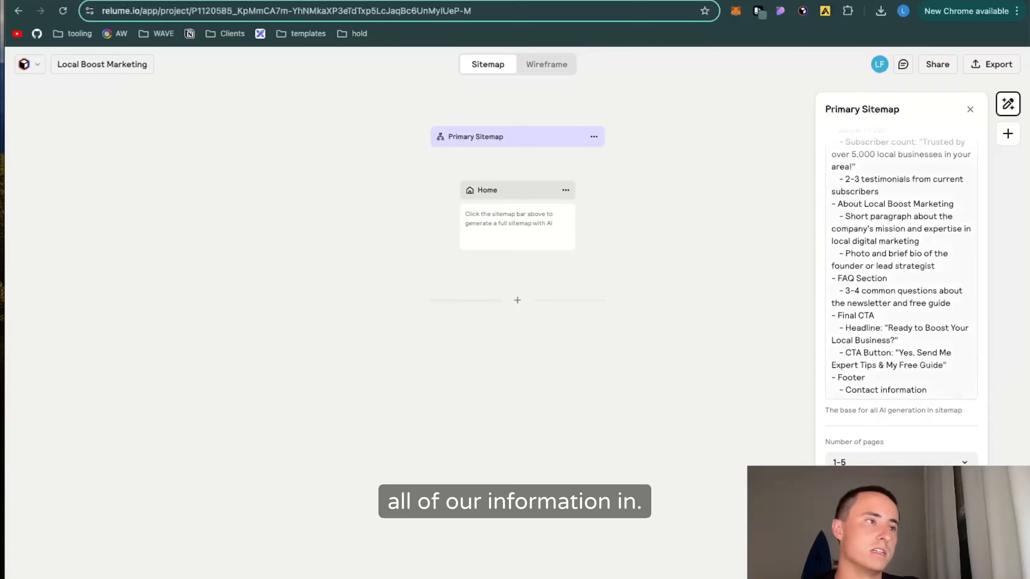
left_click(901, 546)
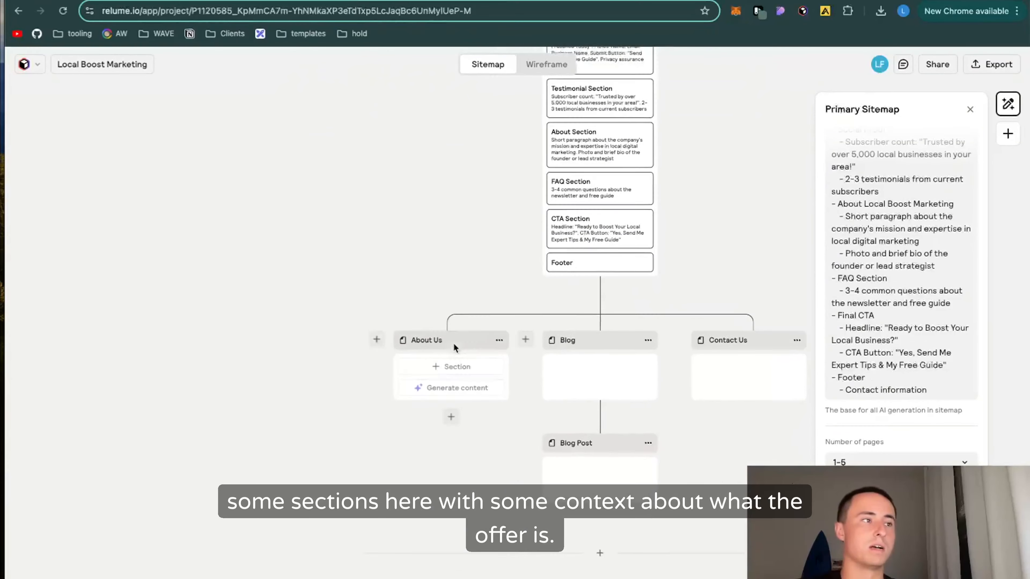
- Delete the About Us, Blog and Contact Us pages from the sitemap
left_click(466, 327)
key("BackSpace")
key("BackSpace")
key("BackSpace")
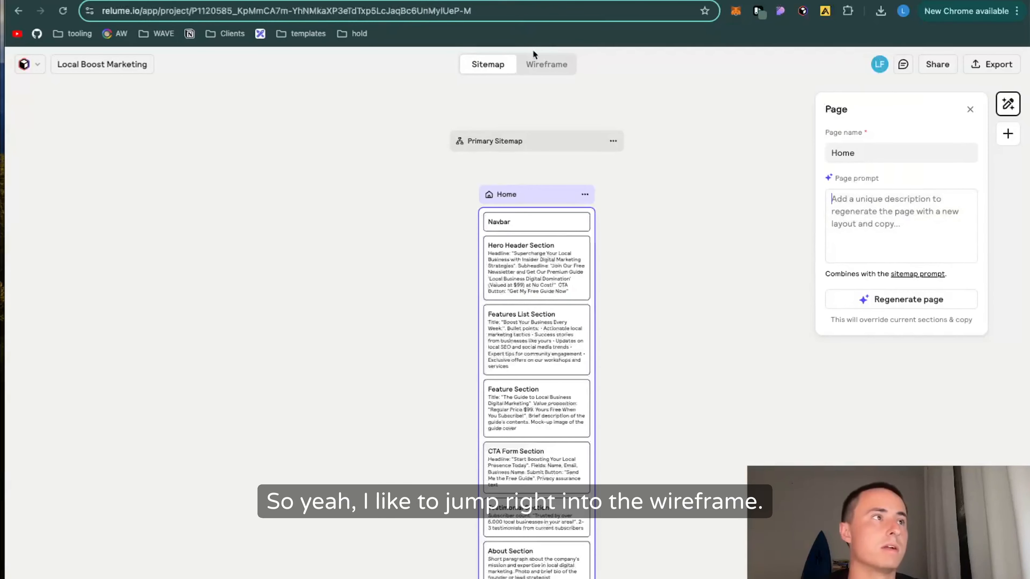
- Switch the project to its wireframe and inspect the Home page's navbar and hero section
left_click(542, 64)
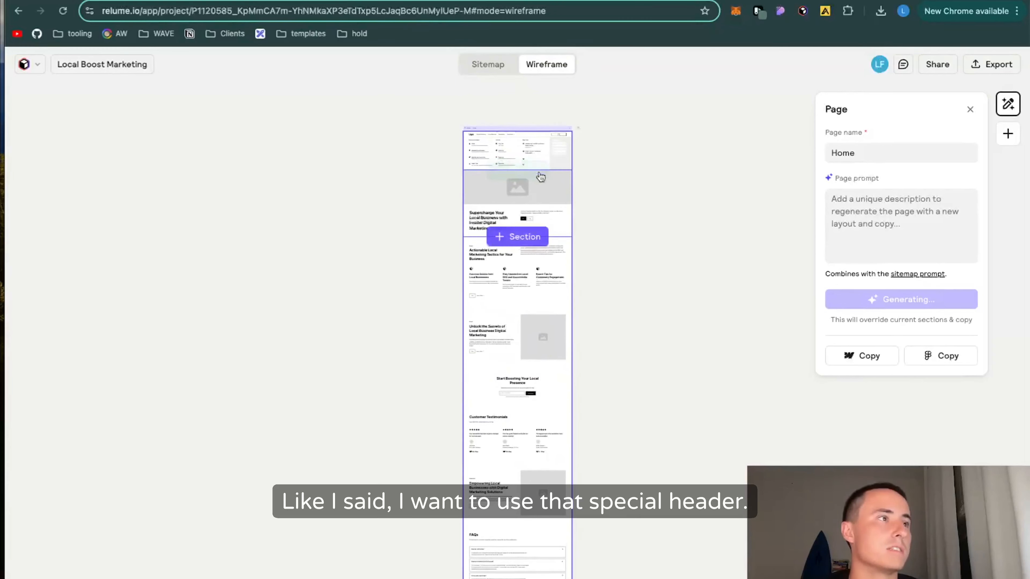
scroll(532, 210, "up", 5)
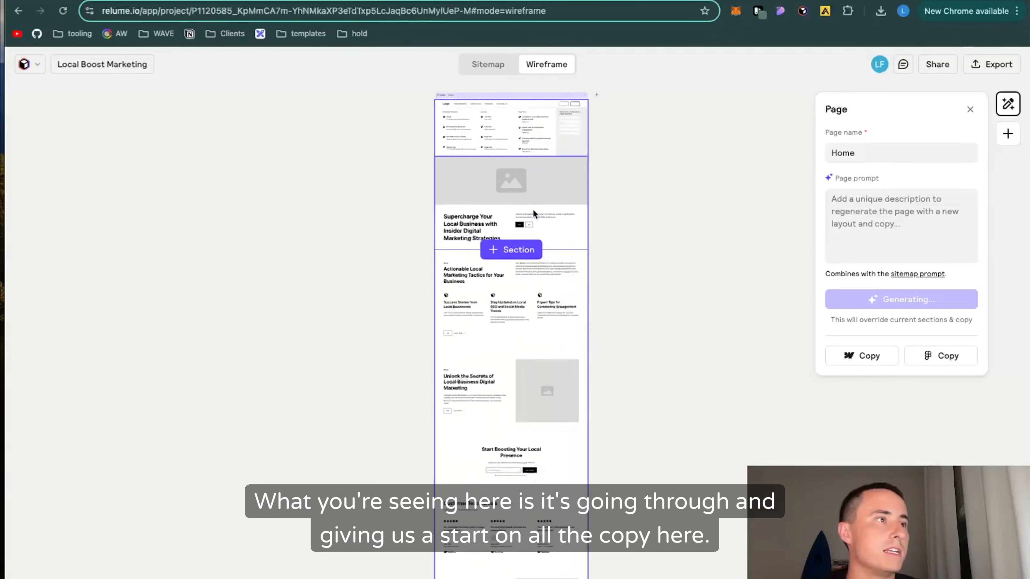
scroll(533, 209, "up", 2)
scroll(533, 210, "up", 5)
scroll(533, 209, "up", 3)
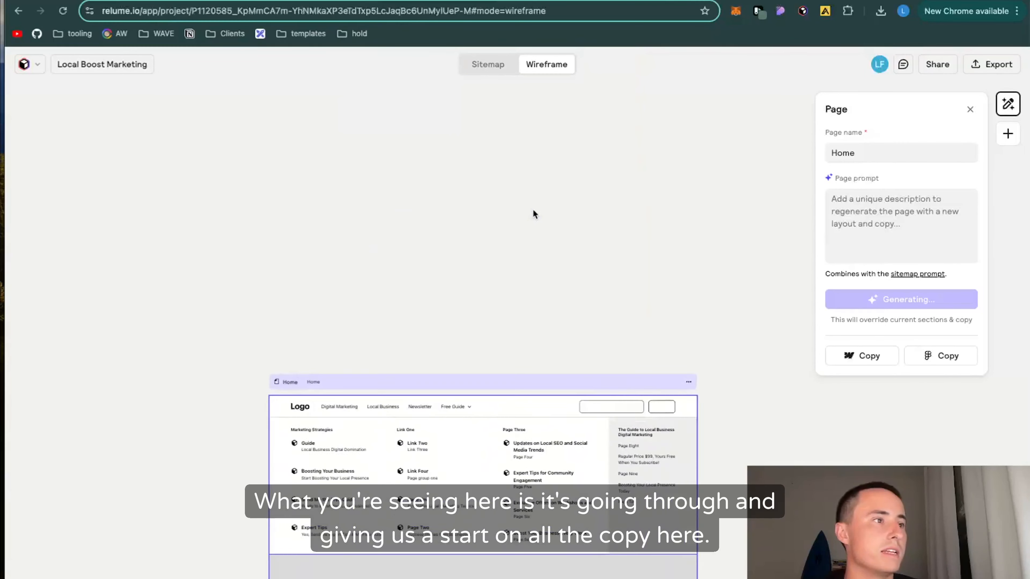
scroll(533, 209, "down", 4)
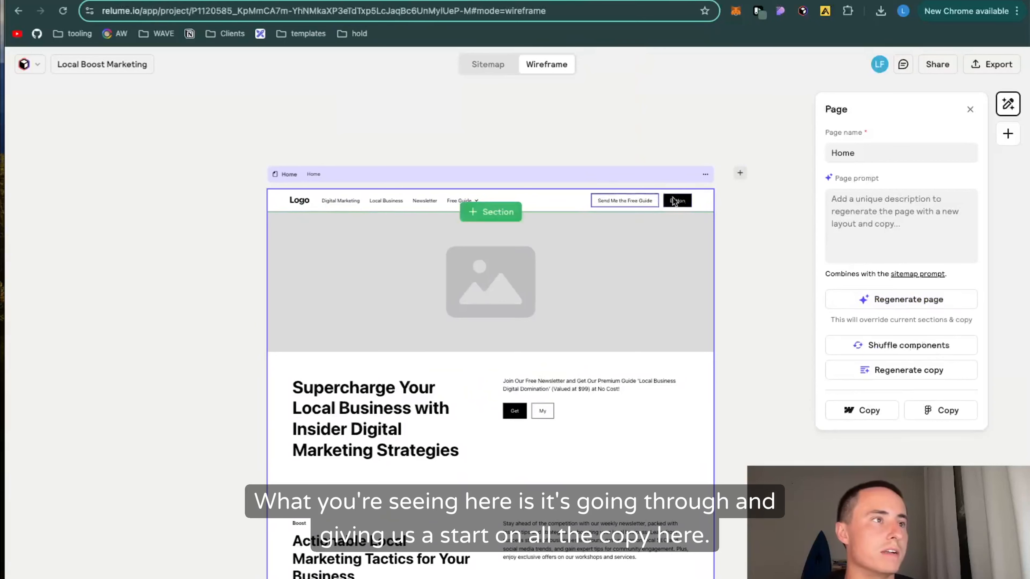
left_click(549, 204)
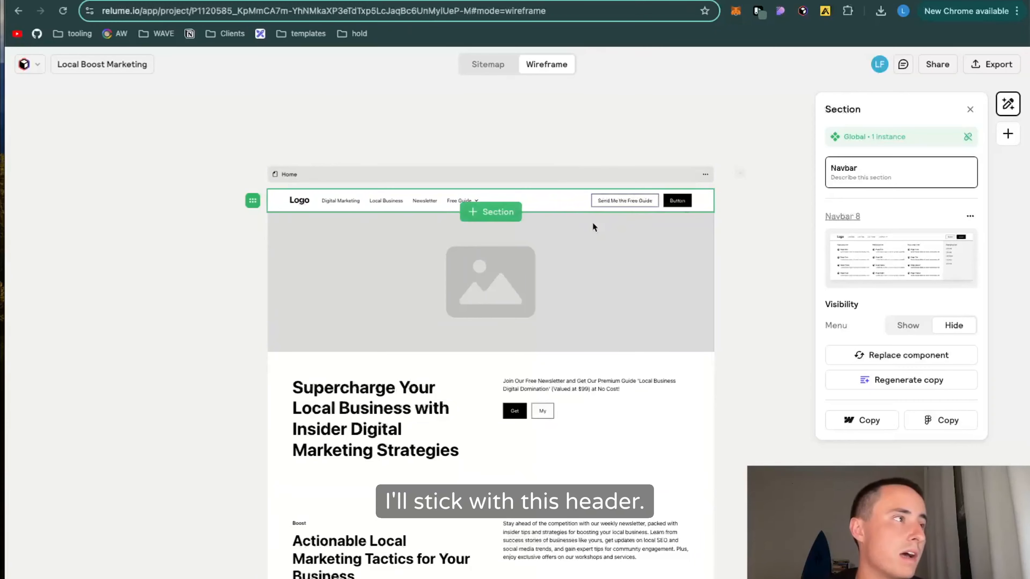
scroll(467, 232, "down", 2)
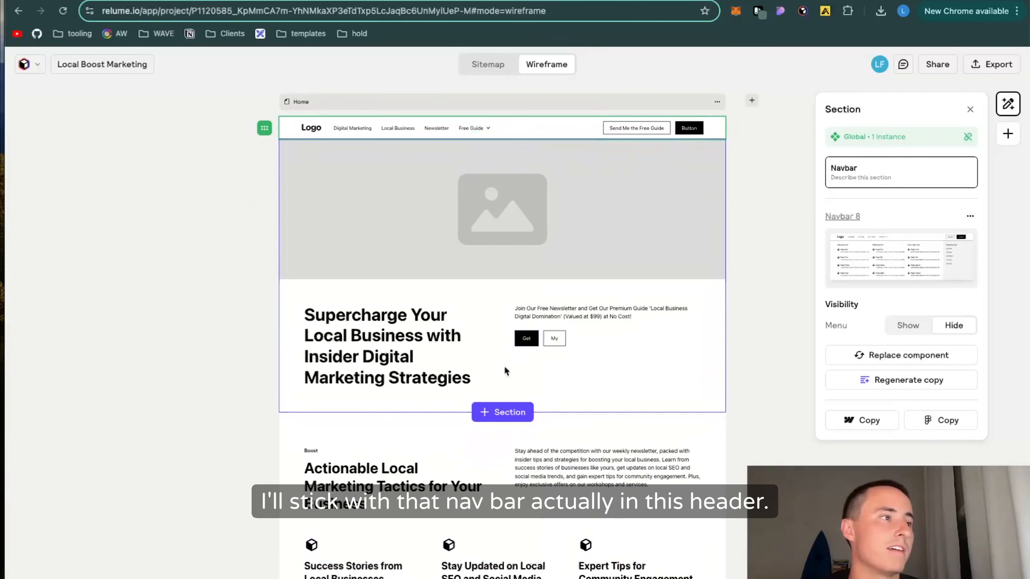
- Replace the Home page's hero header component with Header 142, found by searching for 142
left_click(492, 372)
left_click(904, 477)
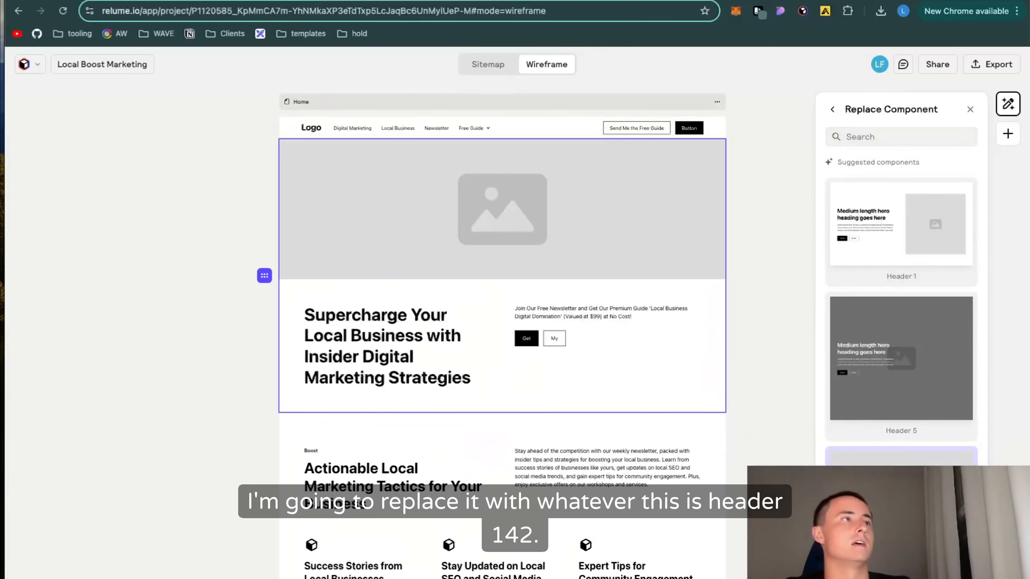
key("ctrl+Tab")
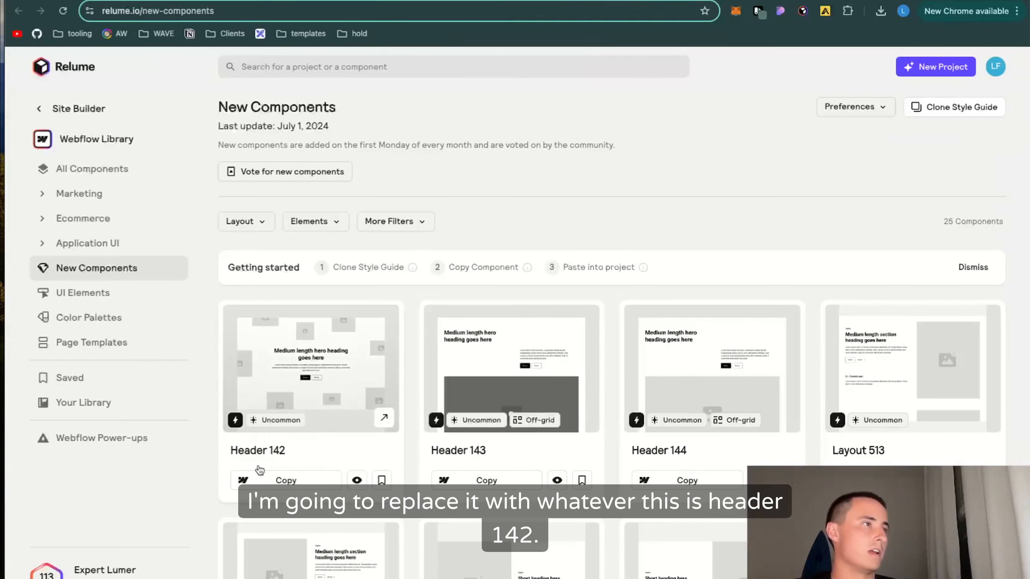
key("ctrl+shift+Tab")
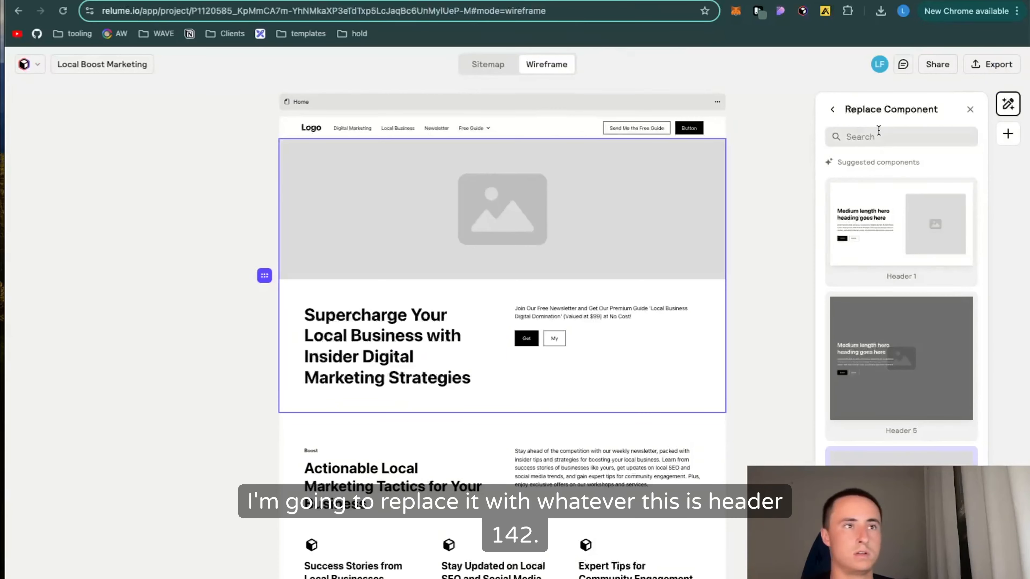
left_click(878, 134)
type("142")
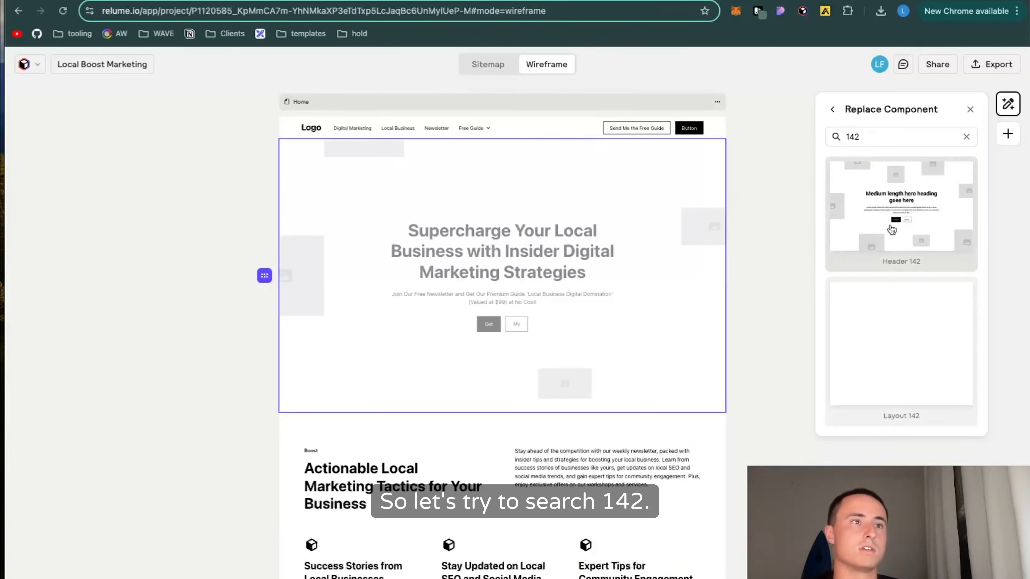
left_click(911, 218)
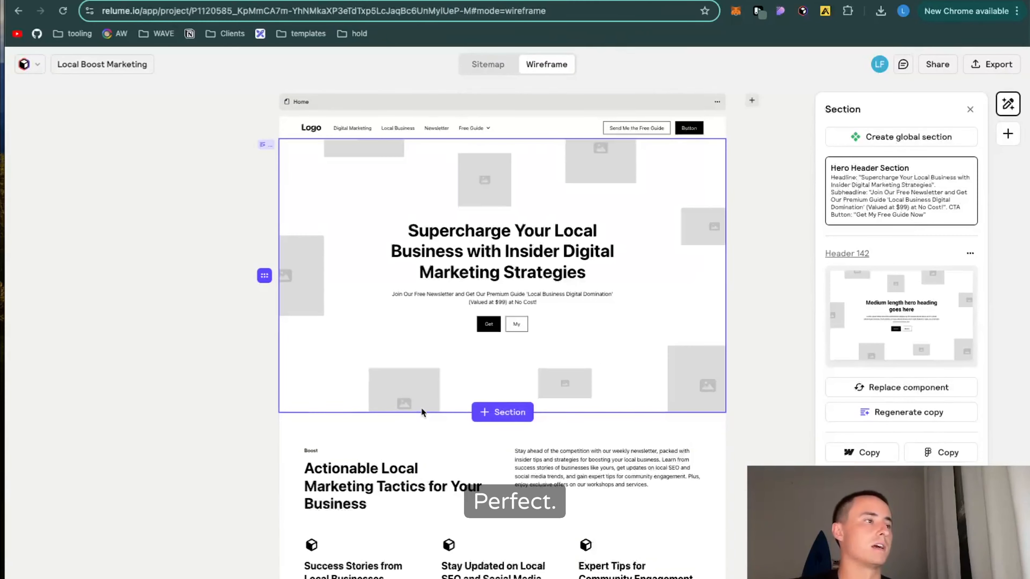
- Compare the wireframe's features section below the hero with the Newsletter Benefits part of the Notion outline
scroll(421, 408, "down", 1)
scroll(436, 493, "down", 3)
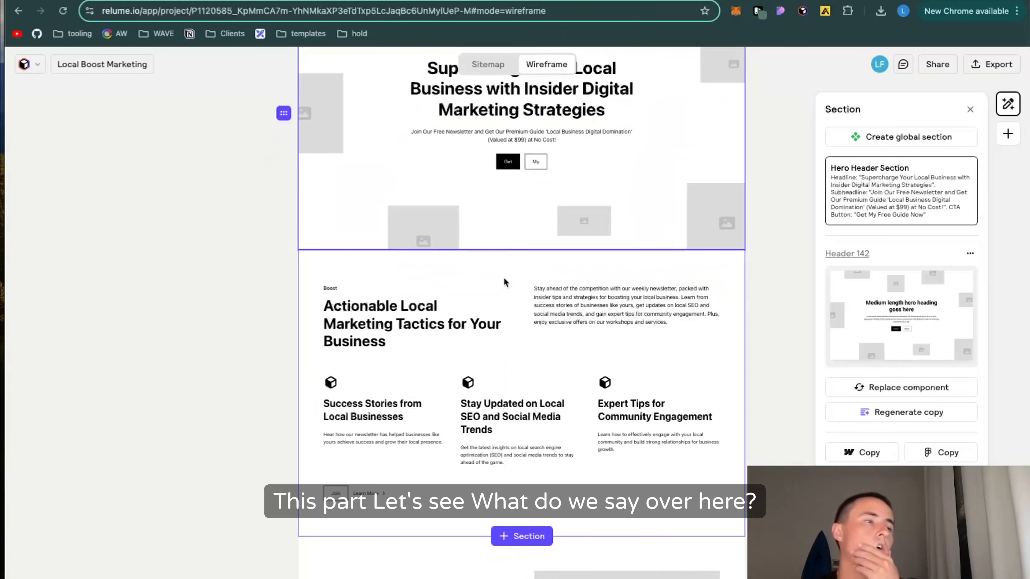
scroll(503, 282, "down", 3)
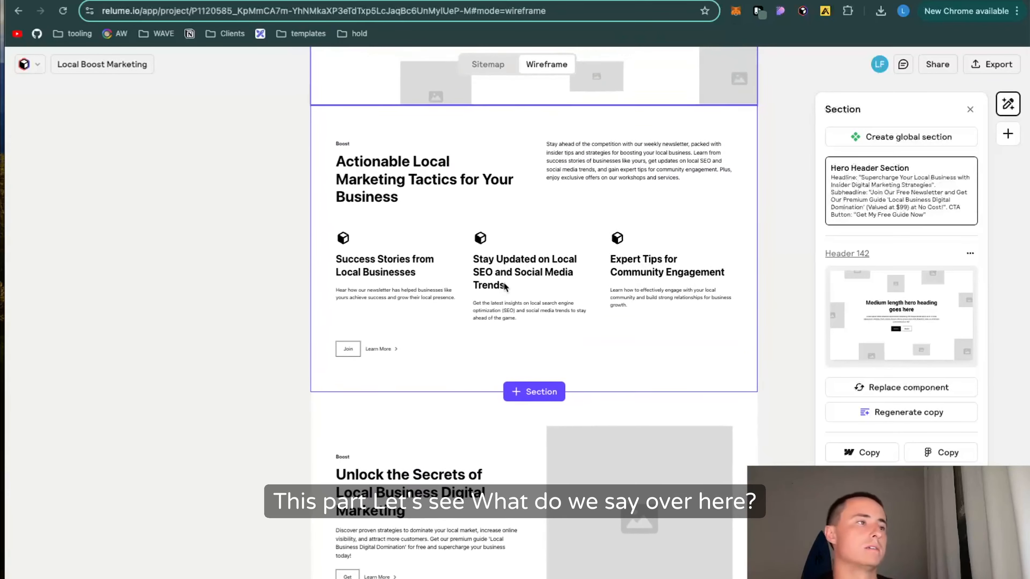
scroll(504, 283, "up", 3)
scroll(502, 294, "down", 6)
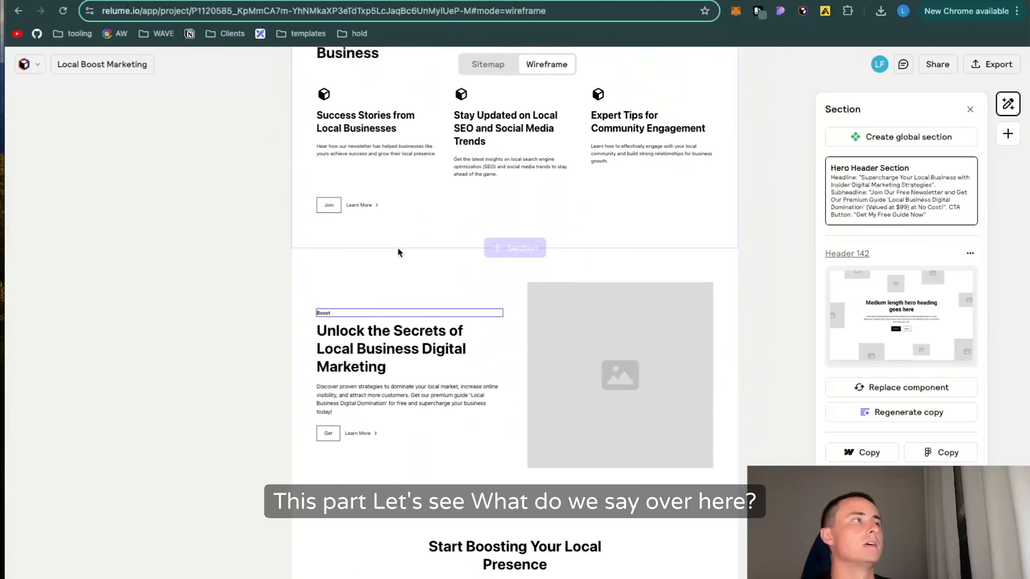
key("ctrl+Tab")
scroll(352, 324, "up", 6)
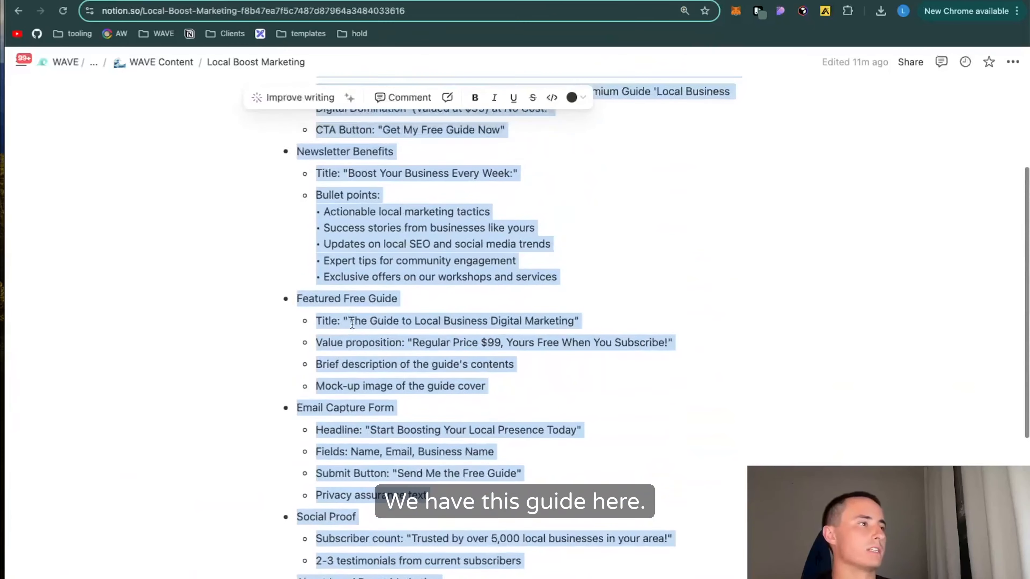
scroll(352, 324, "up", 3)
left_click(373, 371)
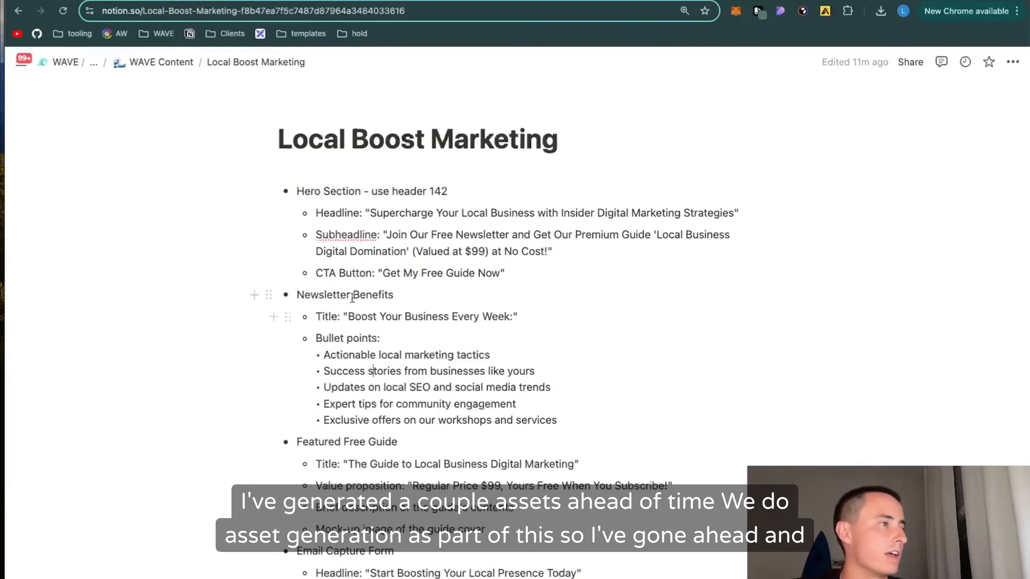
left_click_drag(349, 315, 438, 328)
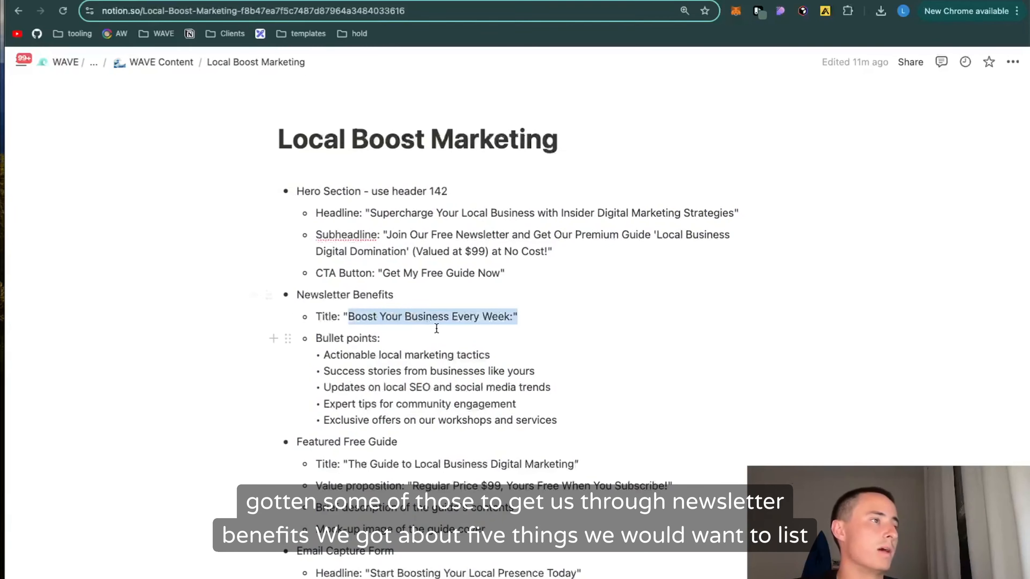
key("Up")
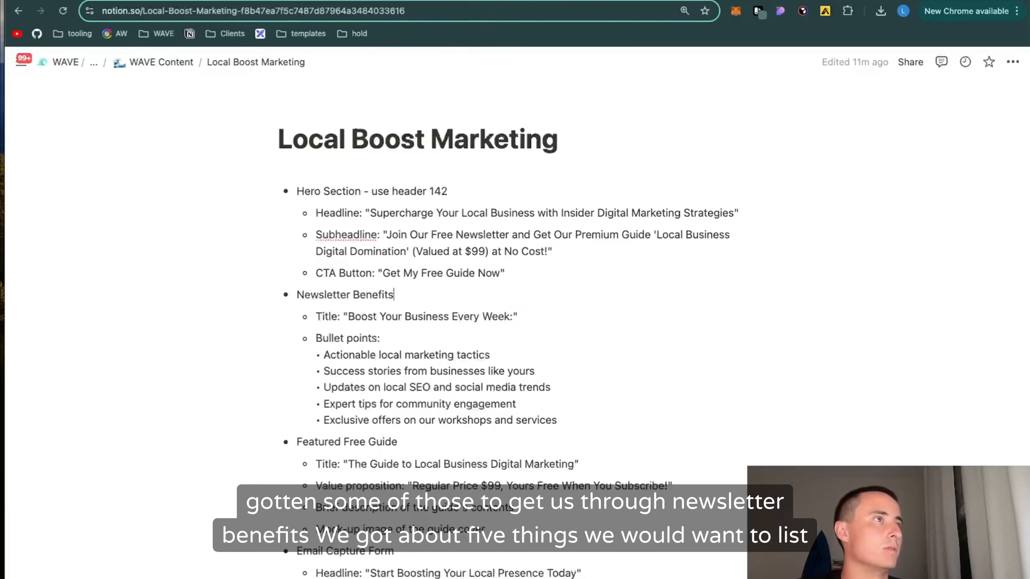
- Back in the Relume wireframe, replace the features list section's component with Layout 254
key("ctrl+Tab")
scroll(486, 344, "up", 3)
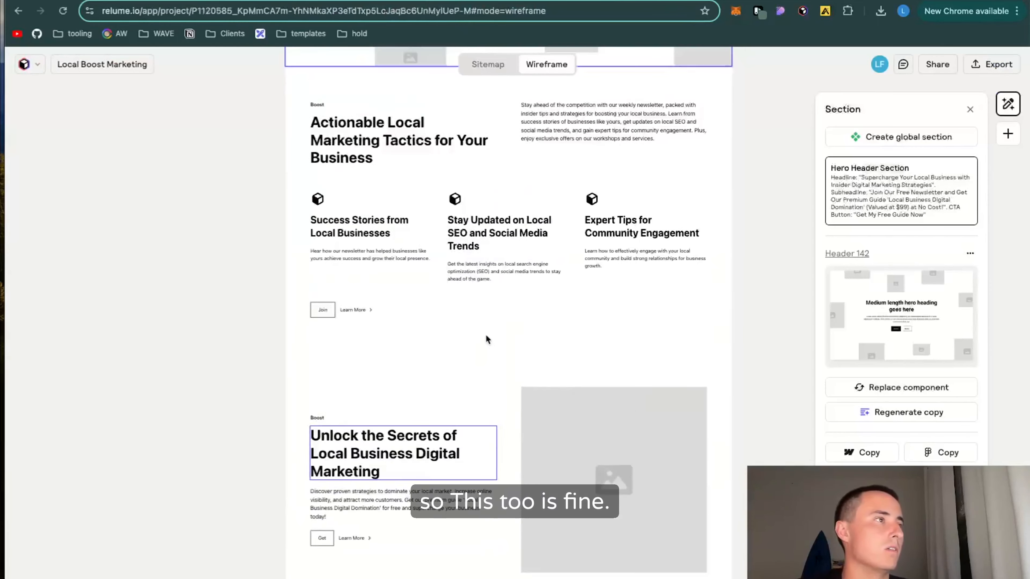
left_click(595, 352)
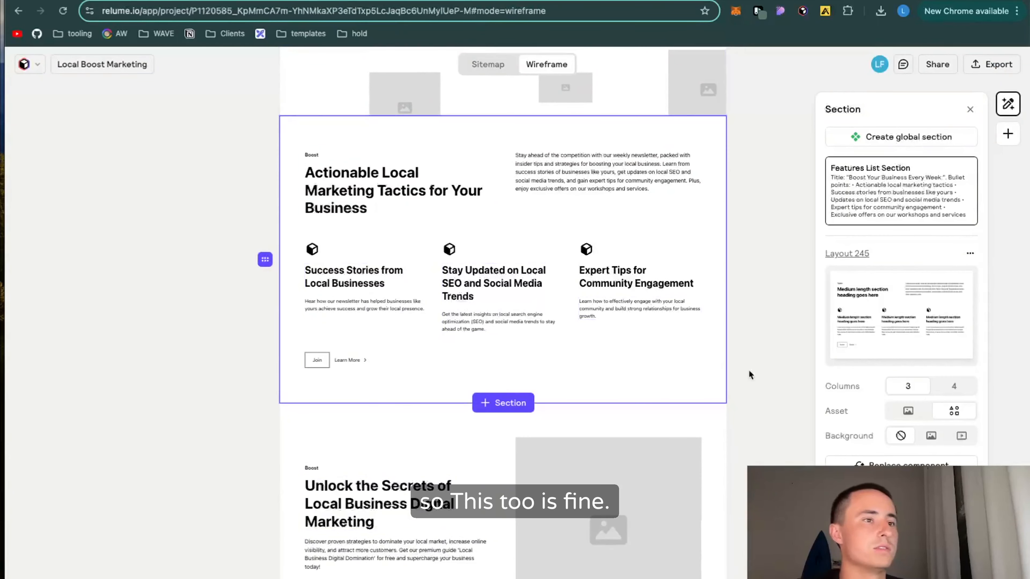
left_click(900, 465)
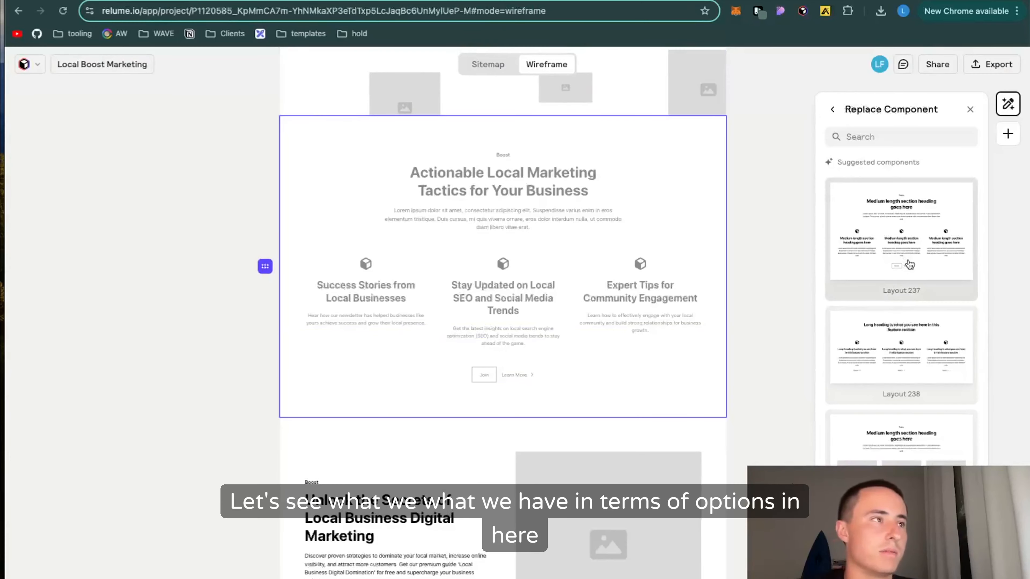
scroll(906, 361, "down", 8)
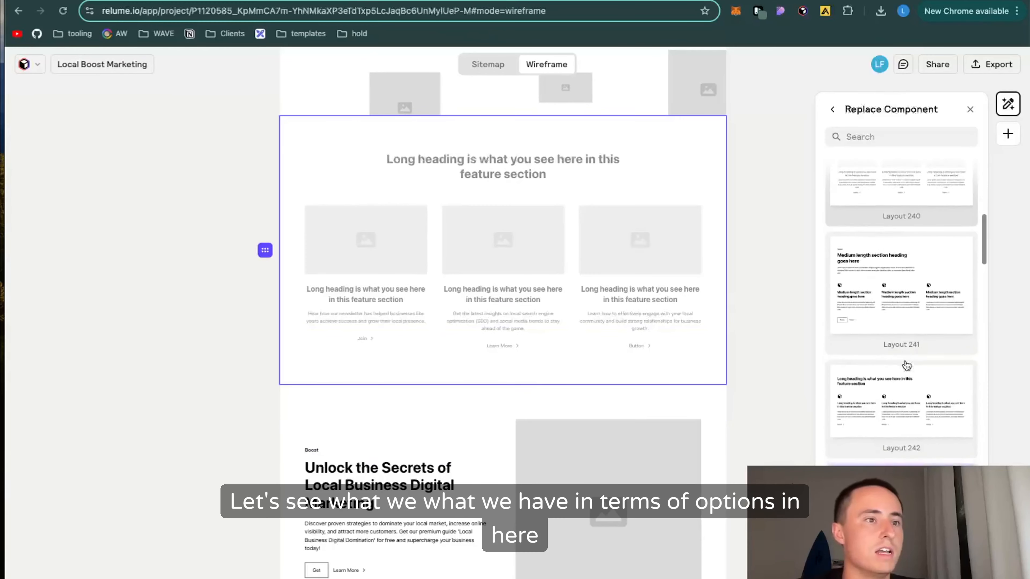
scroll(906, 364, "down", 8)
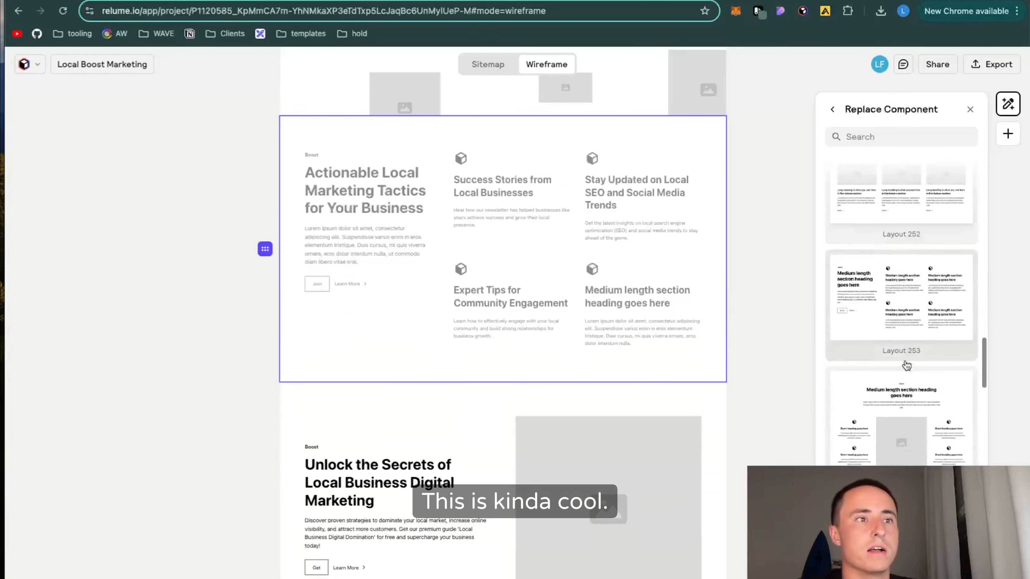
scroll(906, 365, "down", 3)
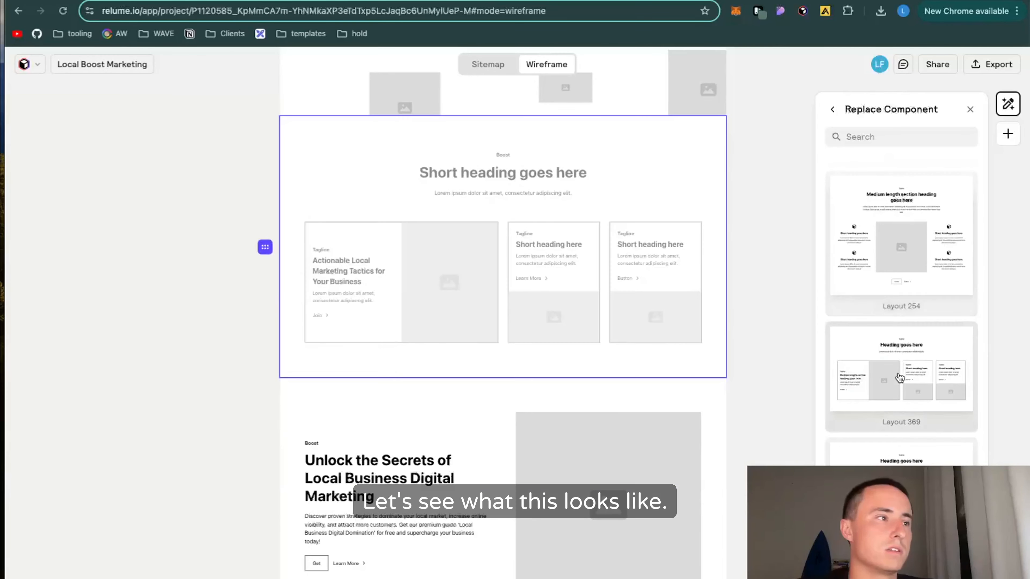
left_click(933, 243)
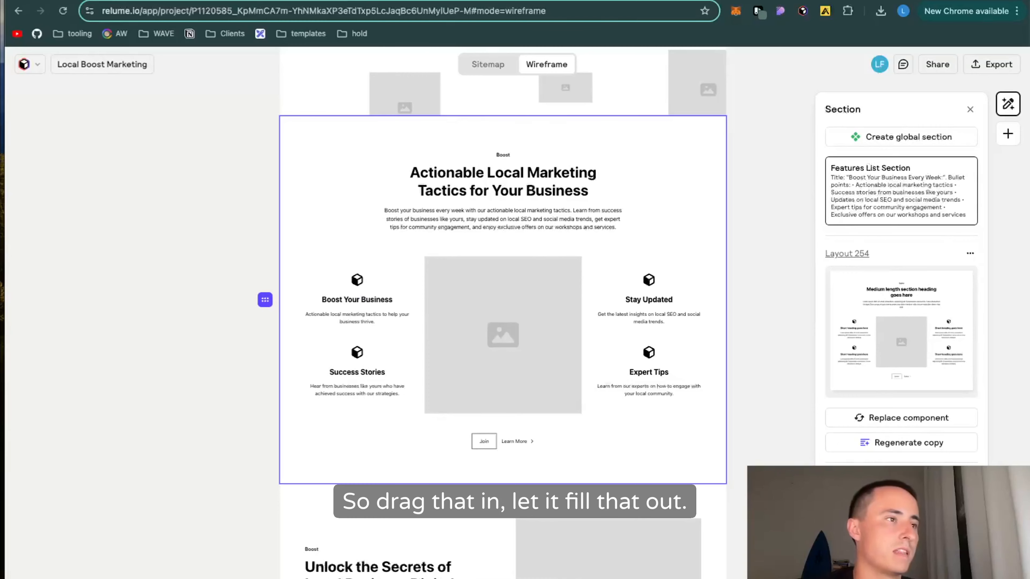
- Preview the features list section at the mobile and tablet breakpoints, then return to desktop
key("m")
scroll(536, 372, "up", 3)
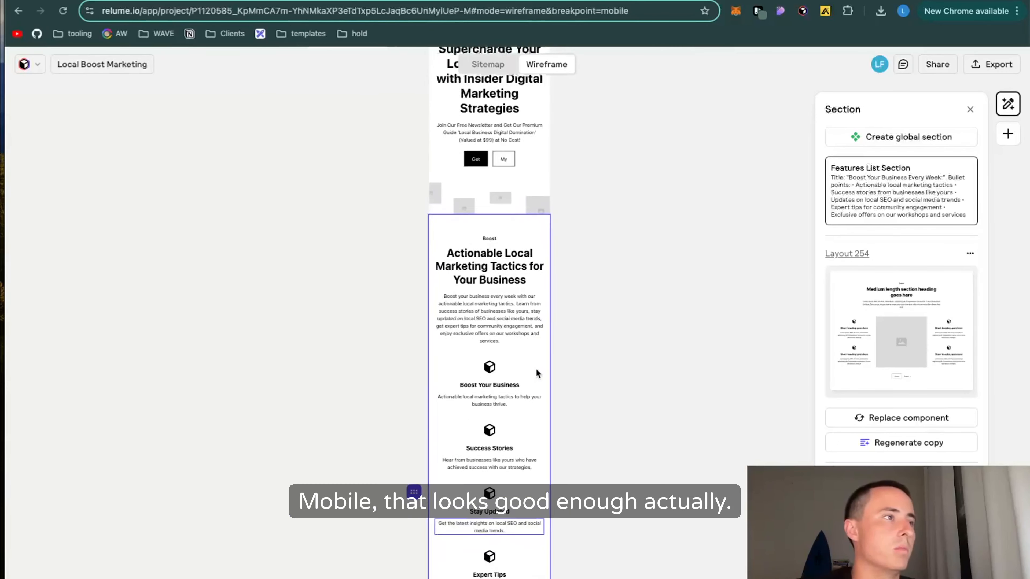
key("d")
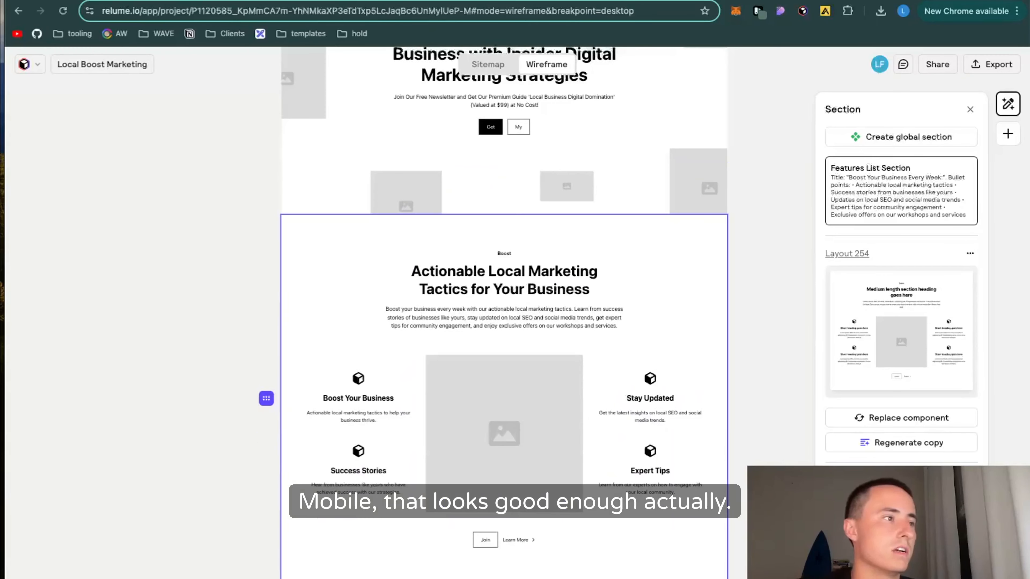
key("t")
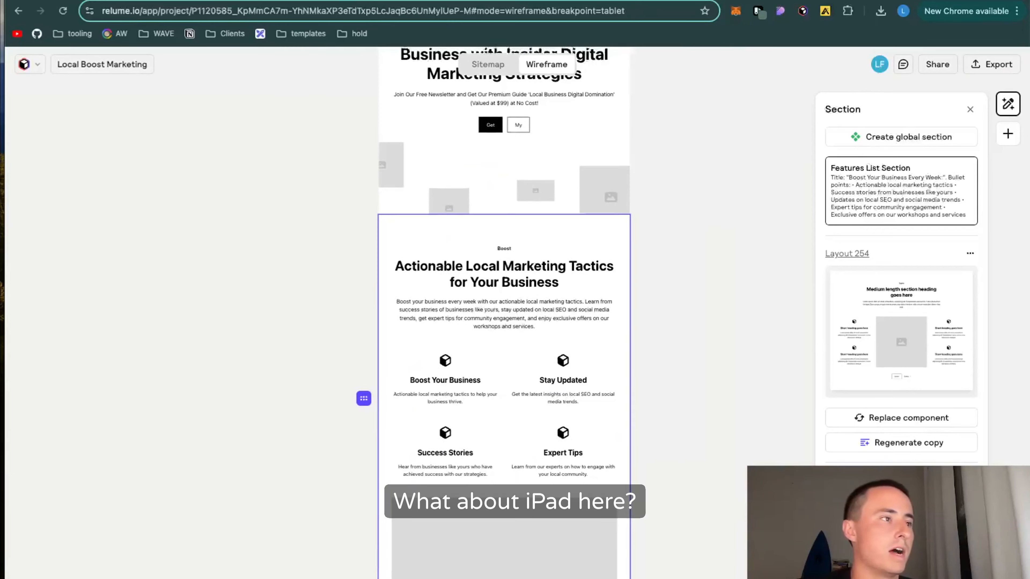
scroll(520, 487, "down", 3)
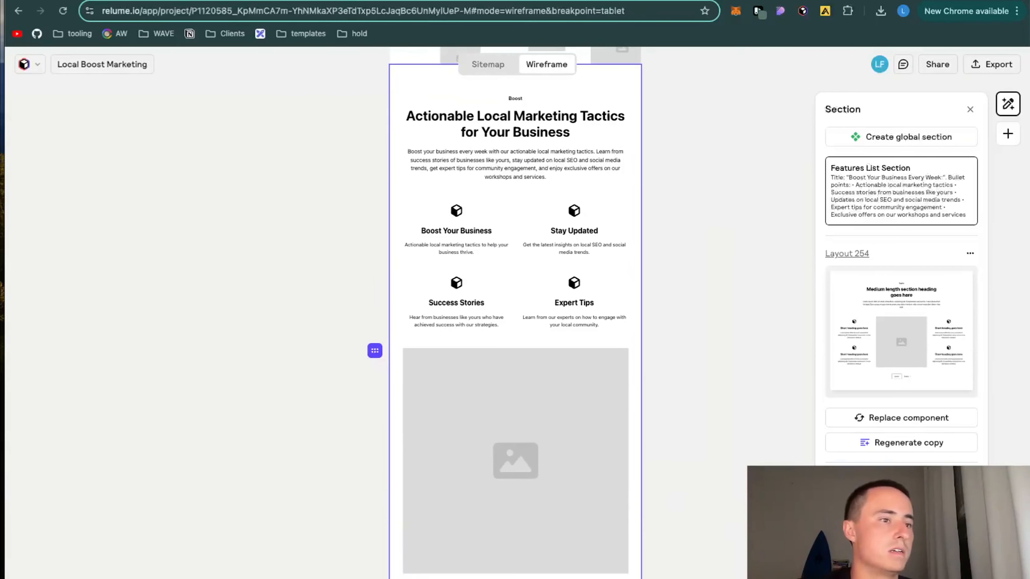
key("d")
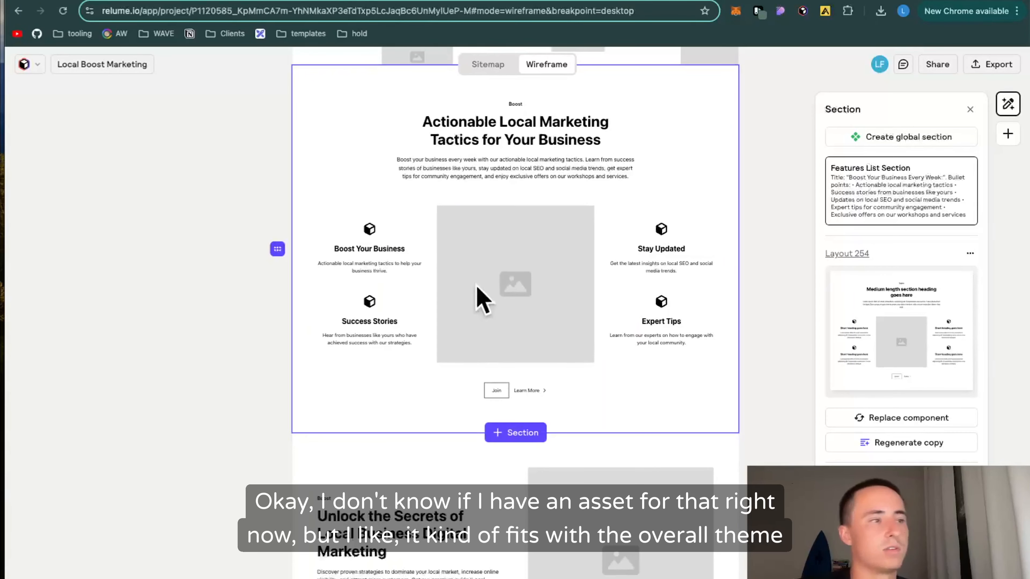
- Select the free guide feature section and review how it fits with the hero and features sections above it
scroll(456, 365, "up", 5)
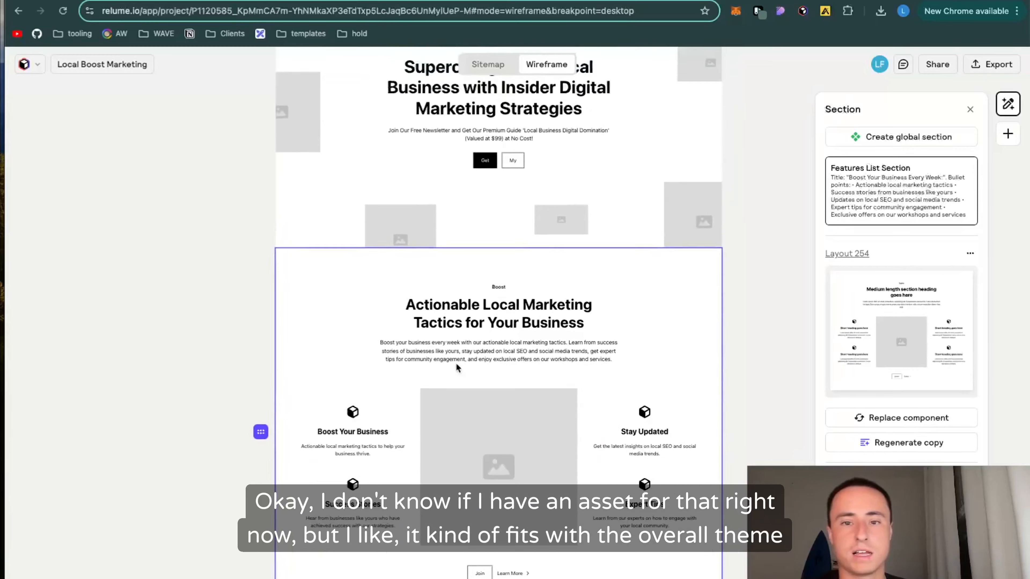
scroll(456, 365, "down", 5)
scroll(457, 364, "down", 8)
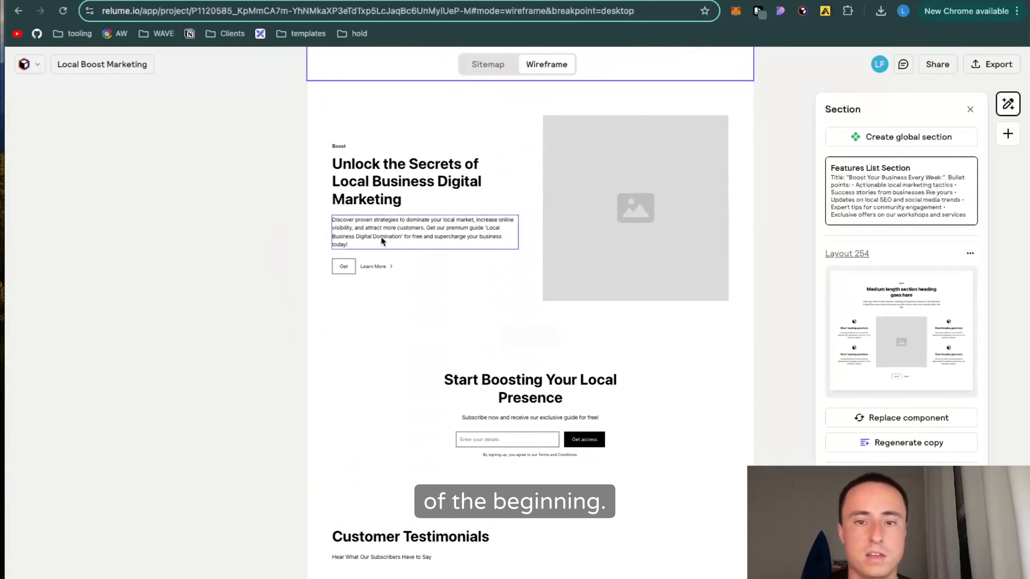
left_click(486, 295)
scroll(482, 312, "up", 15)
scroll(482, 312, "down", 15)
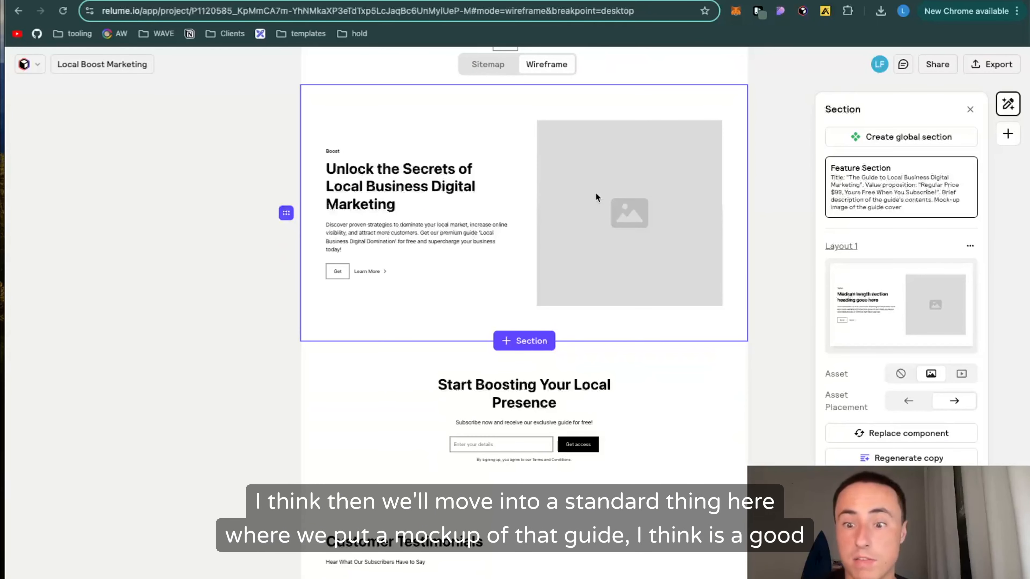
- Replace the Customer Testimonials section's component with the six-card grid Testimonial 18
scroll(357, 424, "down", 8)
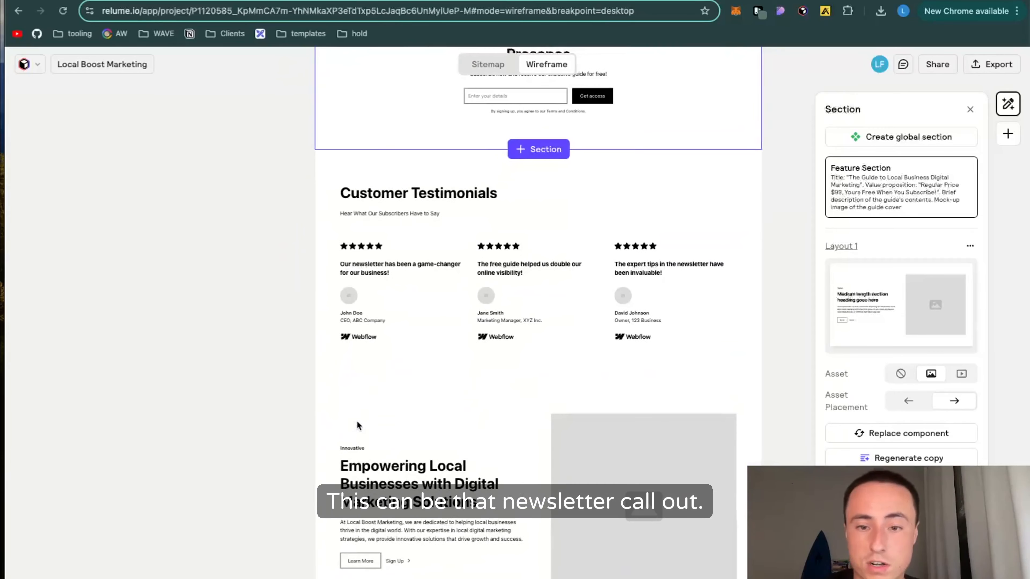
left_click(430, 357)
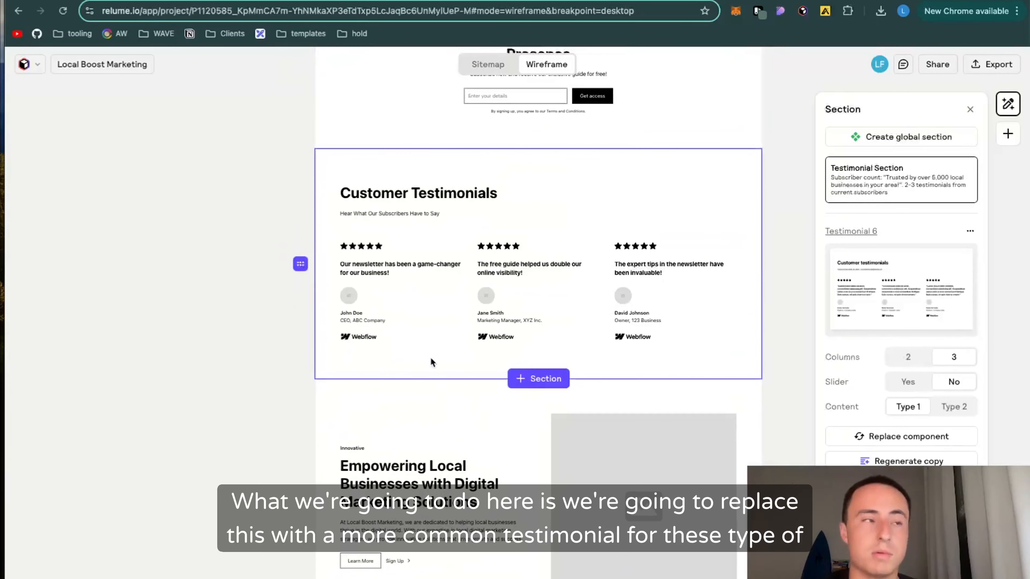
left_click(892, 438)
scroll(887, 406, "down", 5)
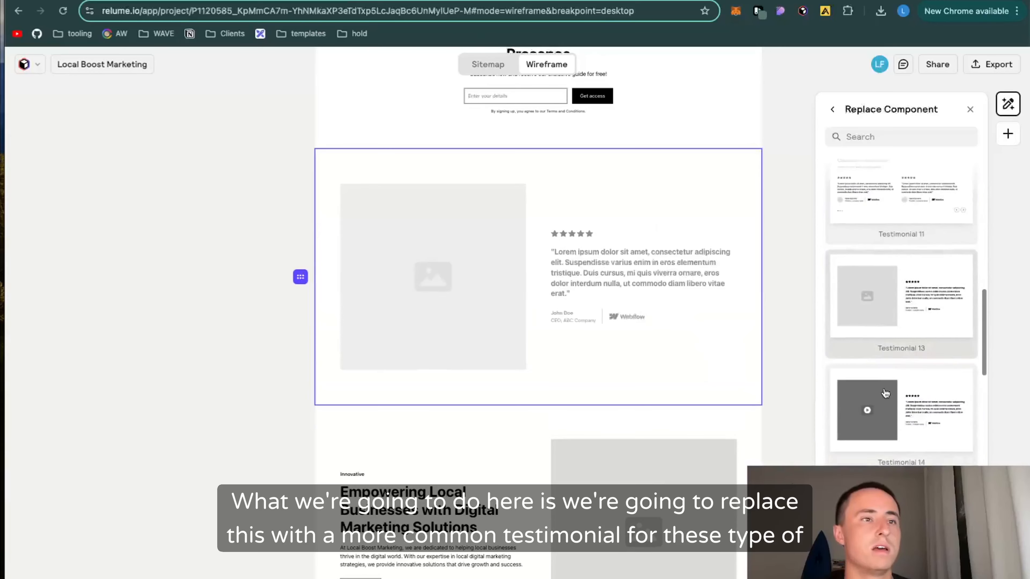
scroll(886, 392, "down", 8)
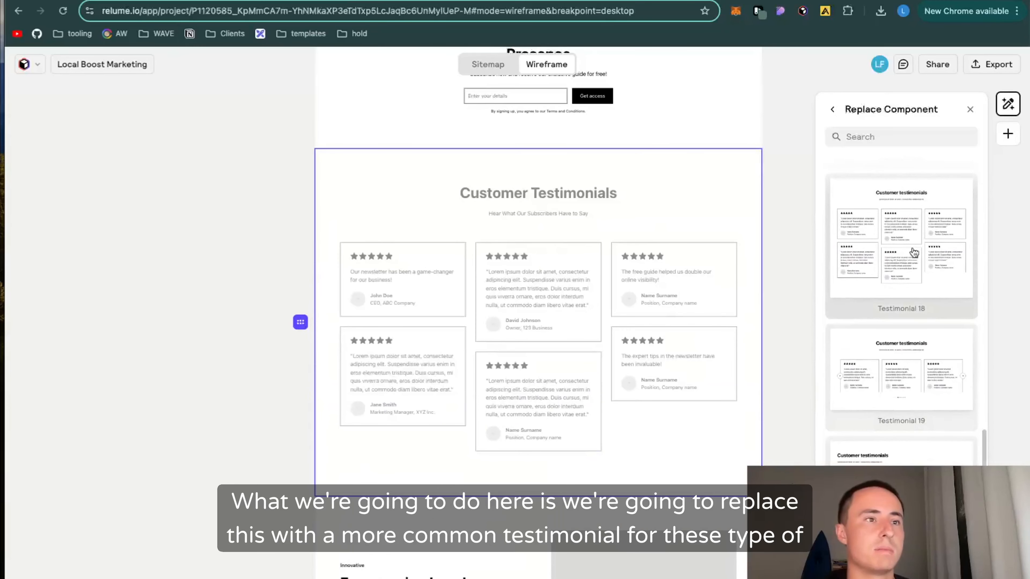
scroll(907, 268, "down", 3)
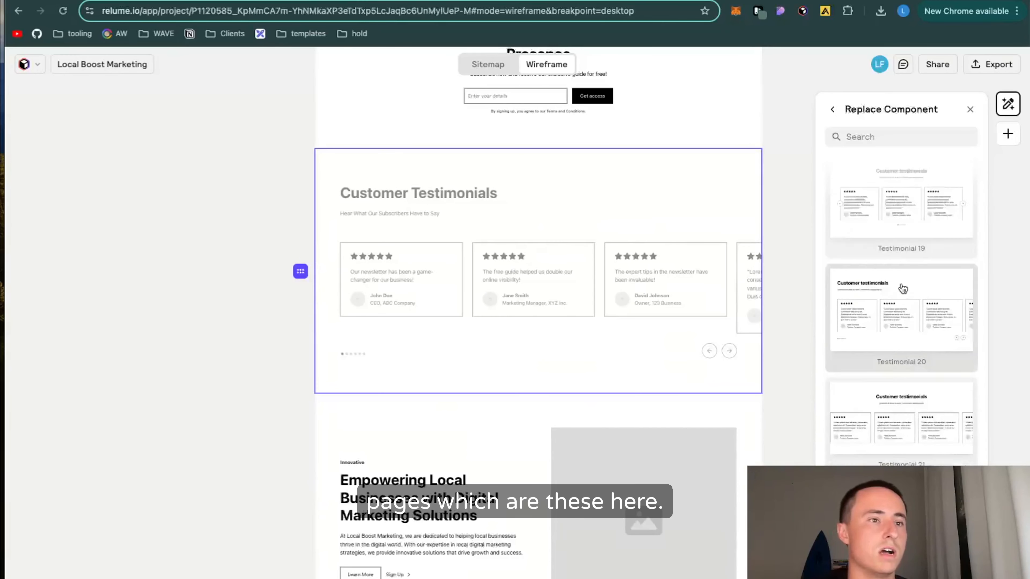
scroll(902, 288, "up", 4)
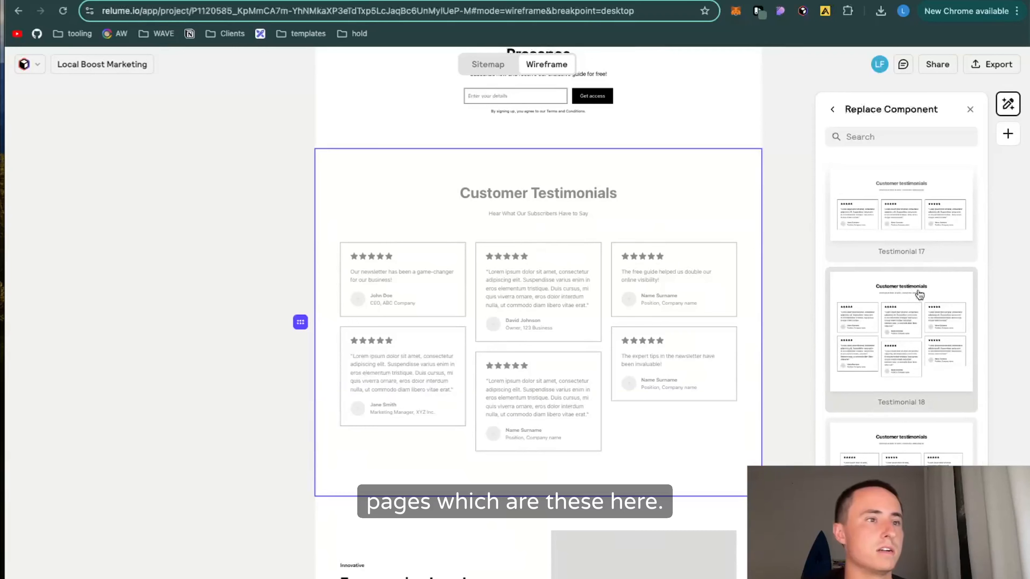
scroll(926, 291, "down", 4)
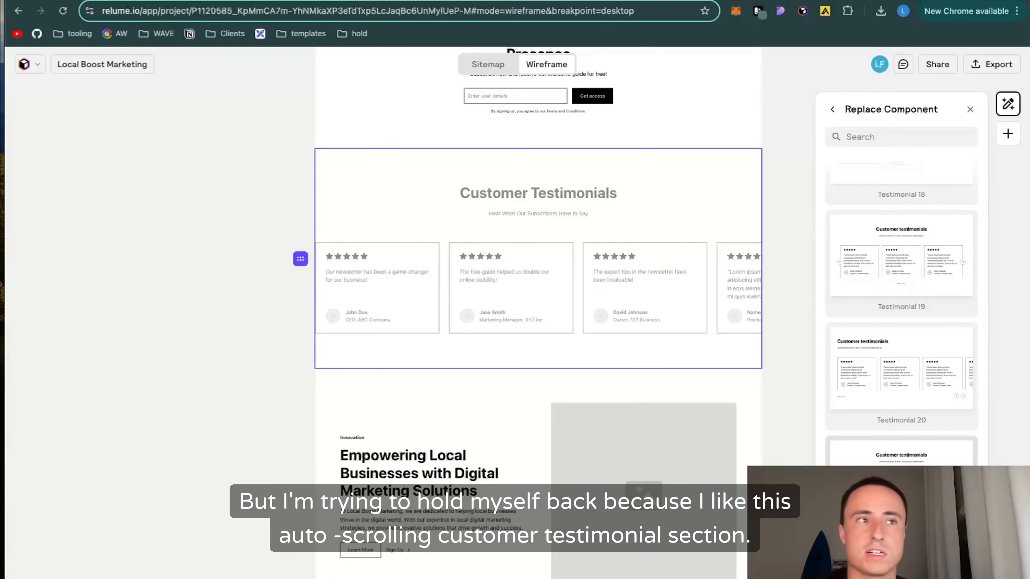
scroll(904, 260, "up", 2)
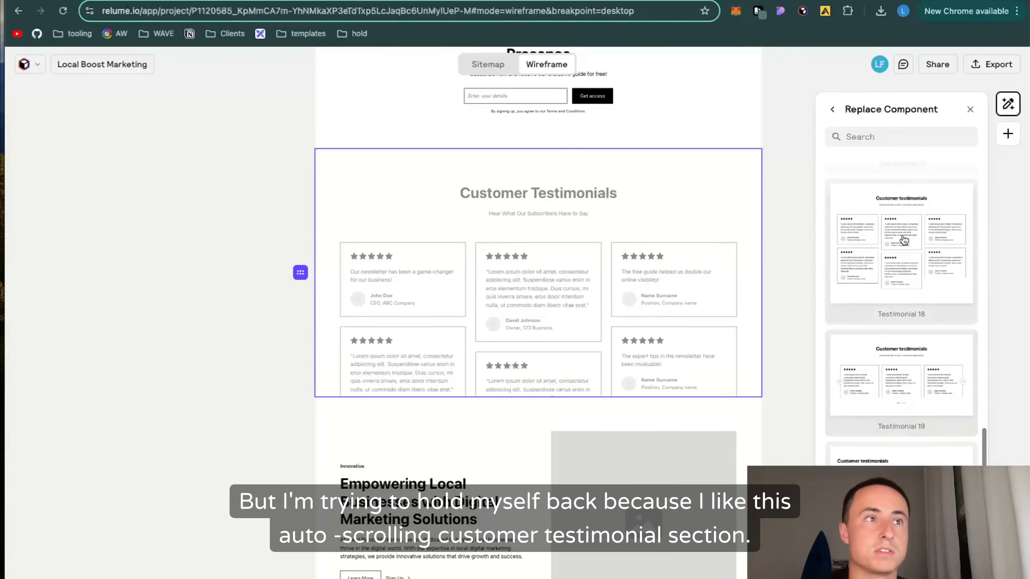
left_click(904, 260)
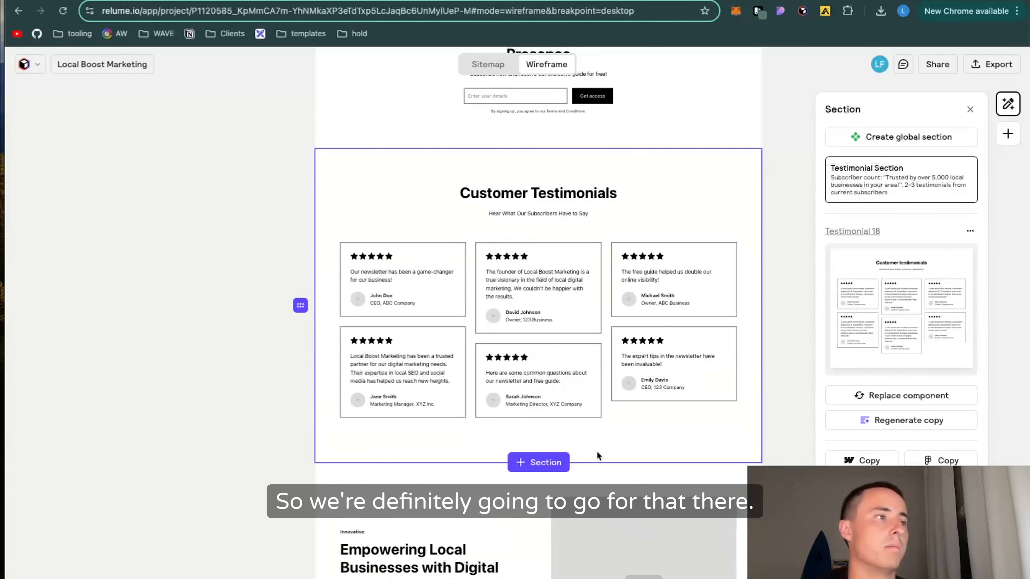
- Select the about section below the testimonials and review the About Local Boost Marketing points in the Notion outline
scroll(476, 395, "down", 3)
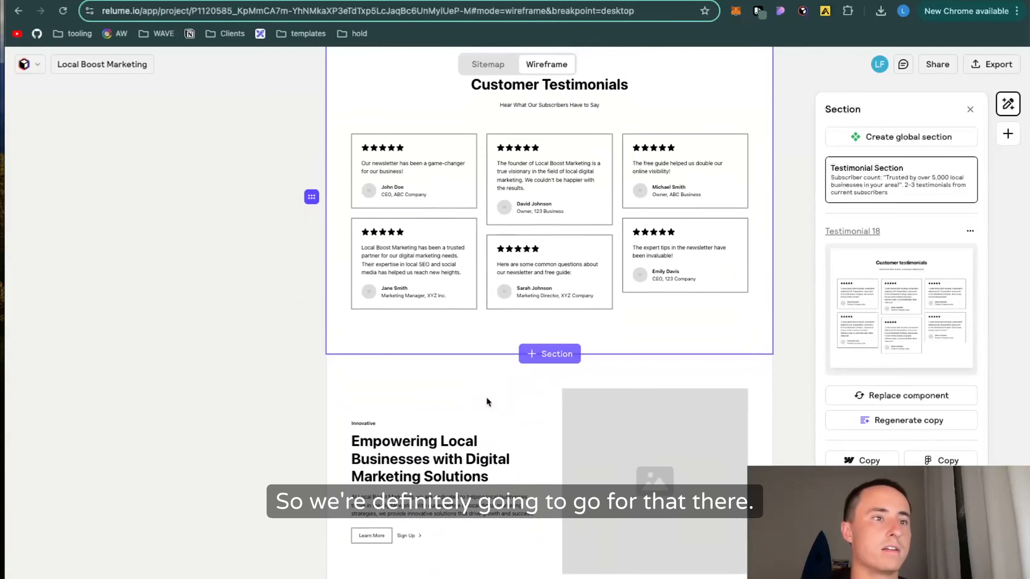
left_click(486, 396)
scroll(641, 211, "down", 5)
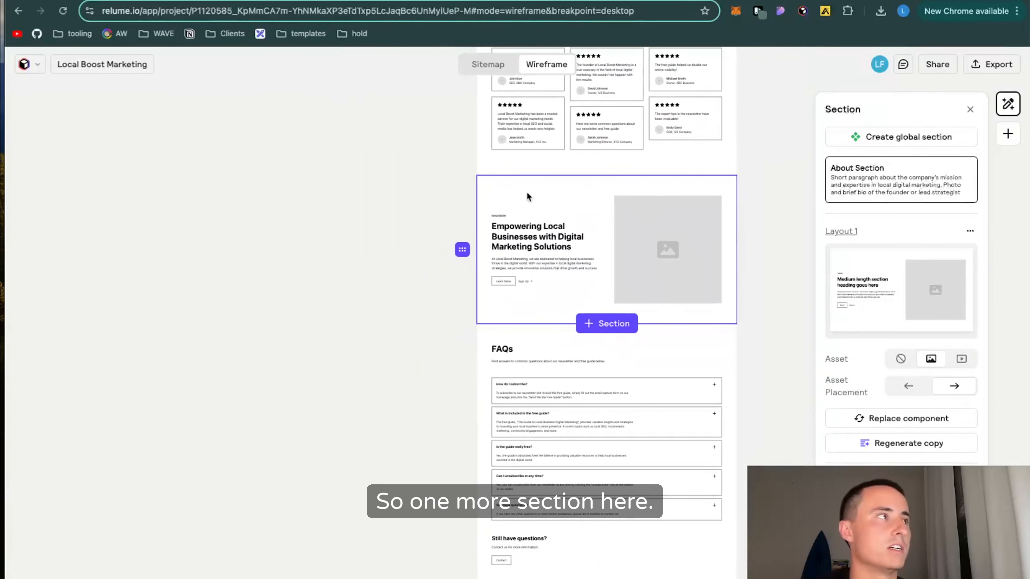
key("ctrl+Tab")
scroll(333, 356, "down", 10)
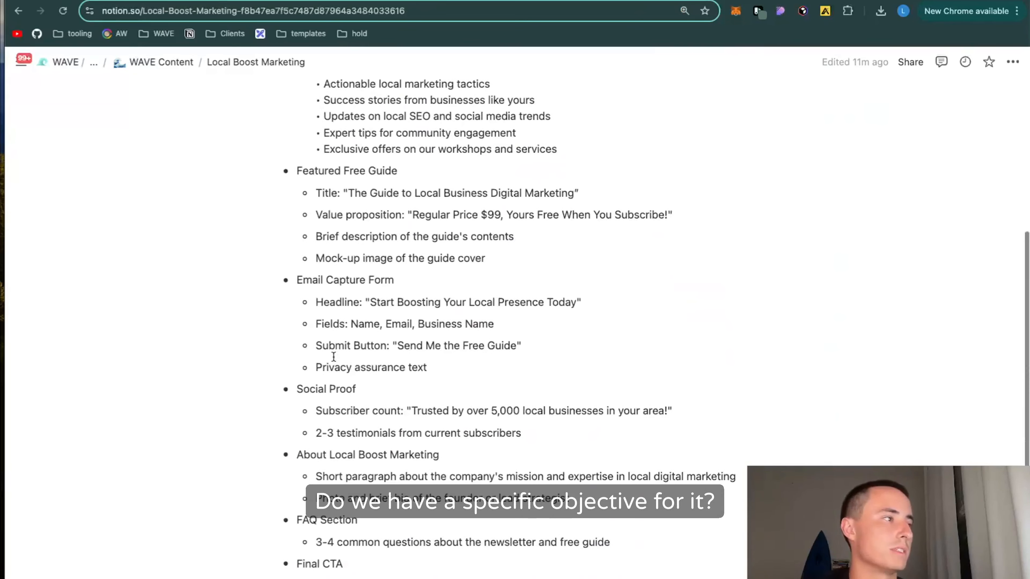
scroll(332, 361, "up", 3)
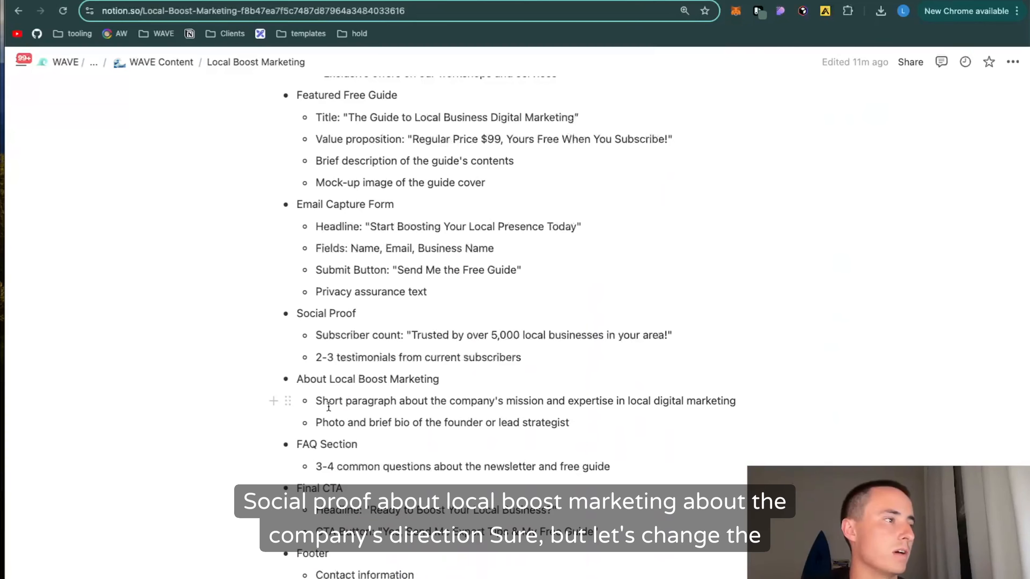
left_click_drag(430, 404, 468, 424)
left_click(466, 426)
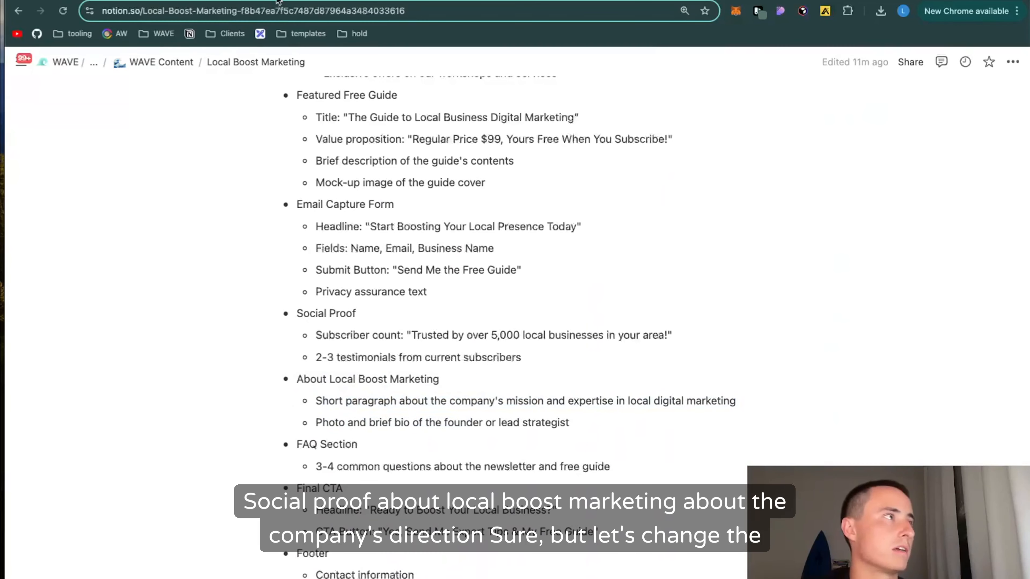
- Back in the Relume wireframe, browse the suggested replacement components for the about section
left_click(289, 0)
left_click(493, 1)
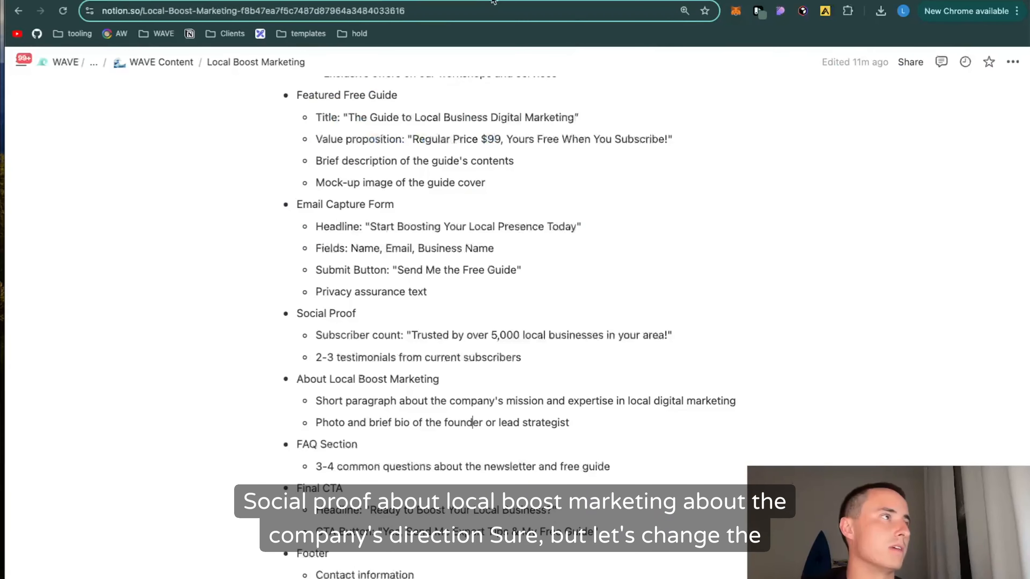
left_click(899, 421)
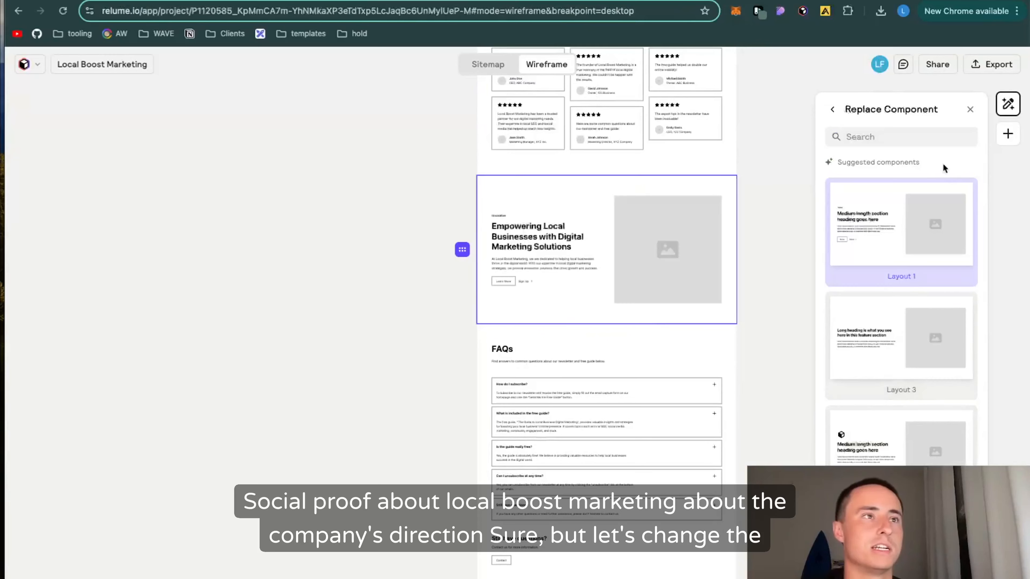
scroll(893, 385, "down", 3)
scroll(893, 385, "down", 10)
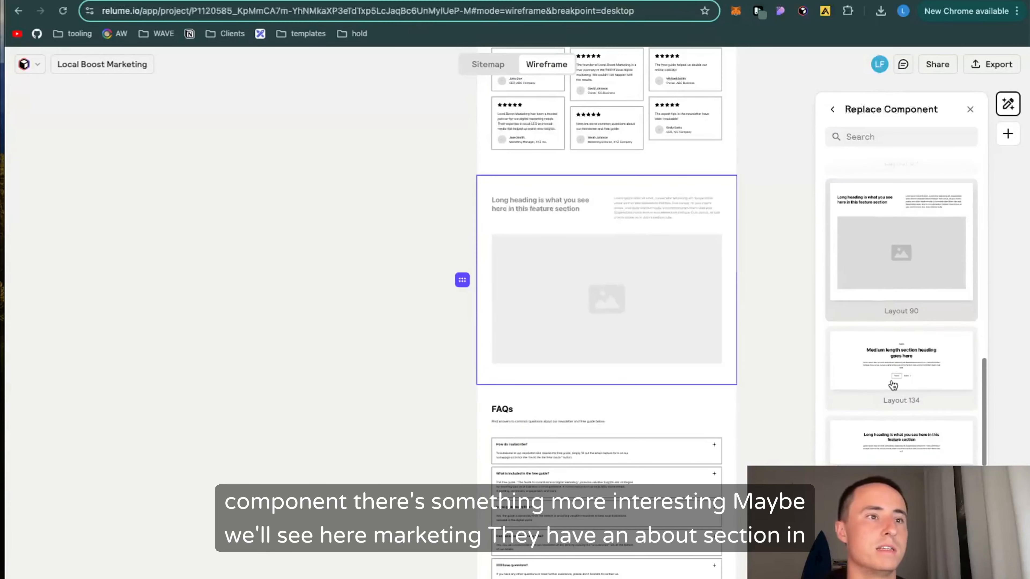
scroll(893, 375, "down", 5)
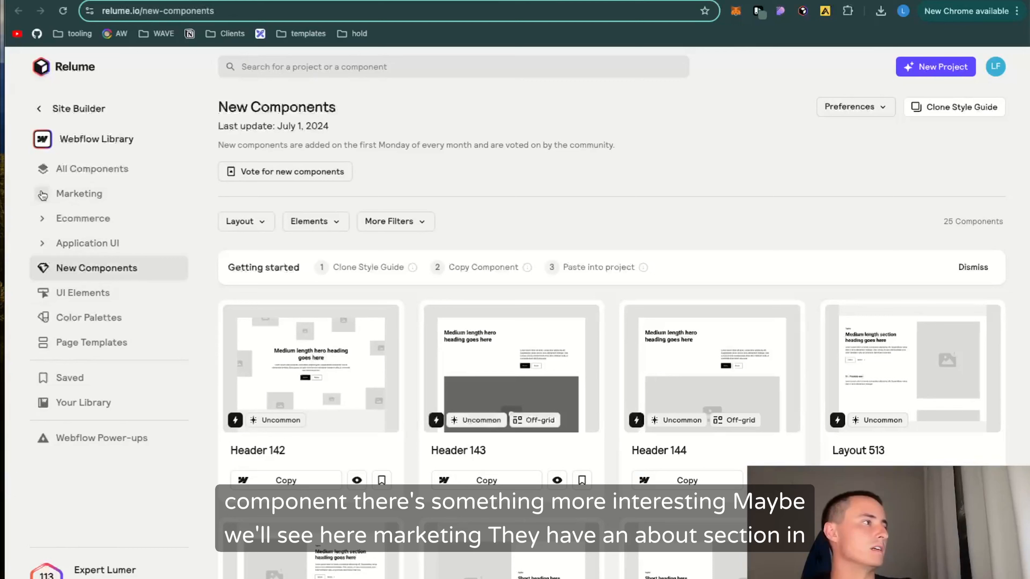
- In the Relume Webflow Library, look through the Marketing categories for an about section and open Feature Sections
left_click(43, 195)
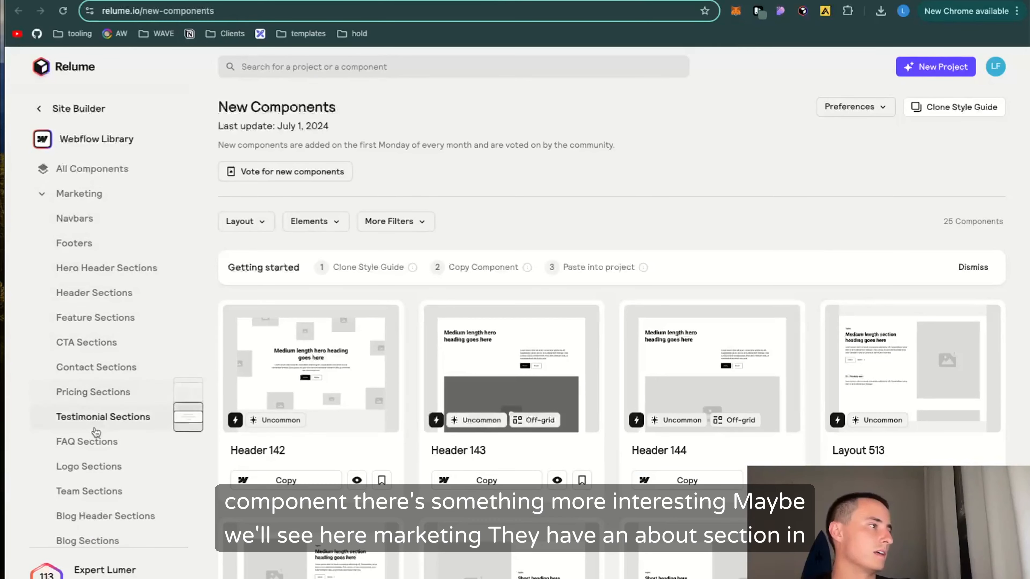
scroll(98, 406, "down", 2)
scroll(81, 345, "up", 2)
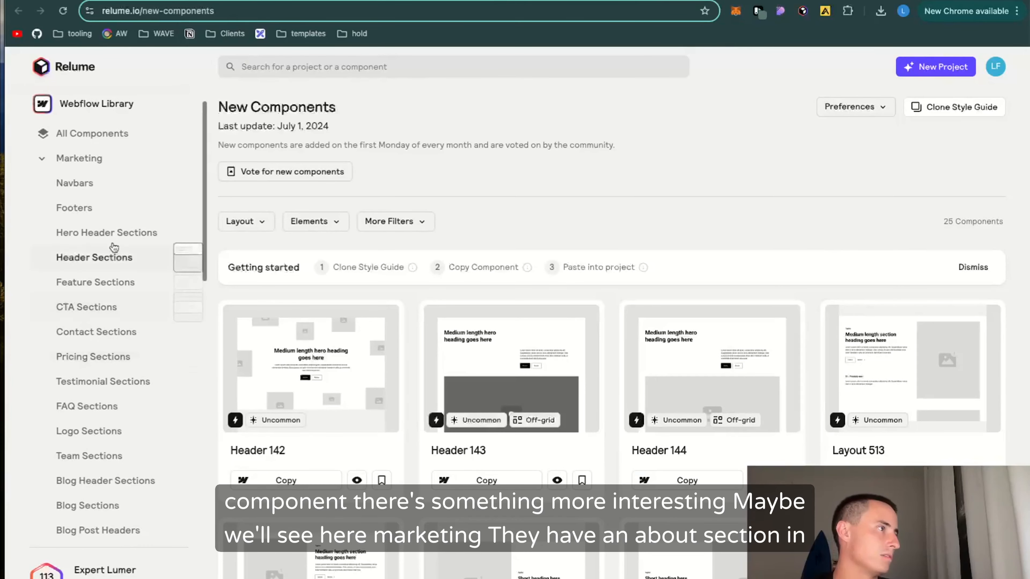
scroll(93, 334, "down", 4)
scroll(103, 337, "down", 7)
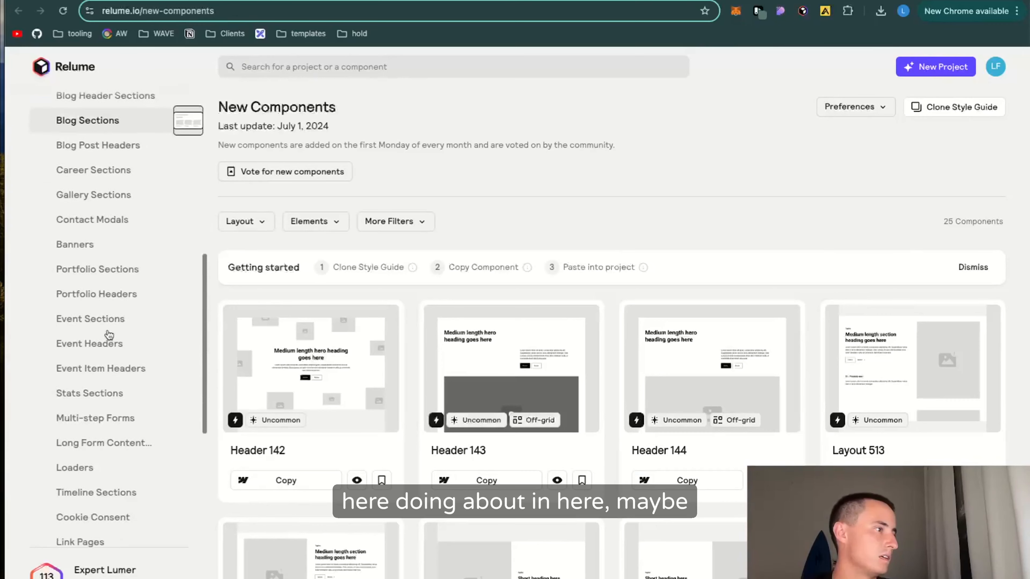
scroll(98, 340, "up", 8)
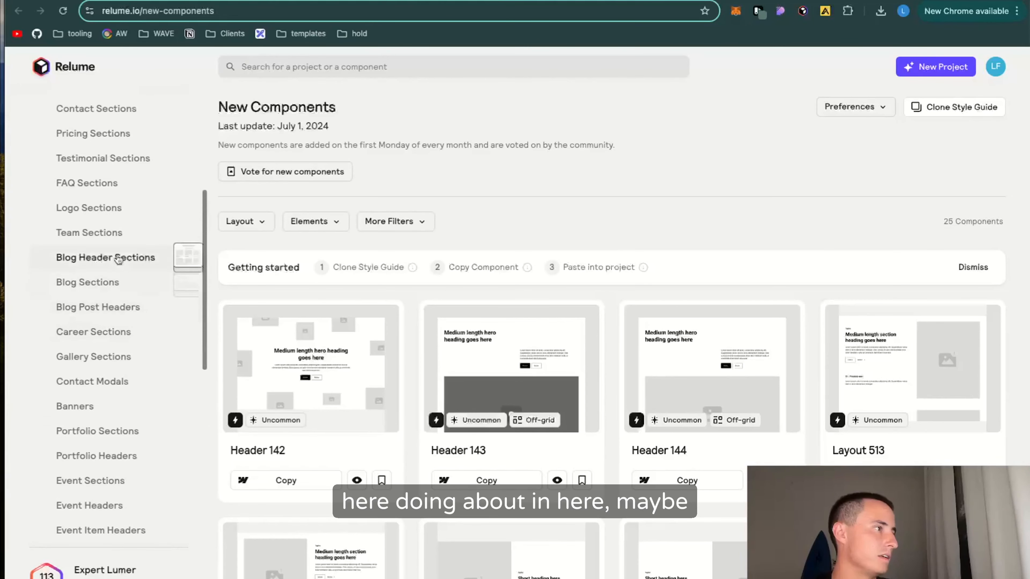
scroll(109, 229, "up", 2)
left_click(95, 247)
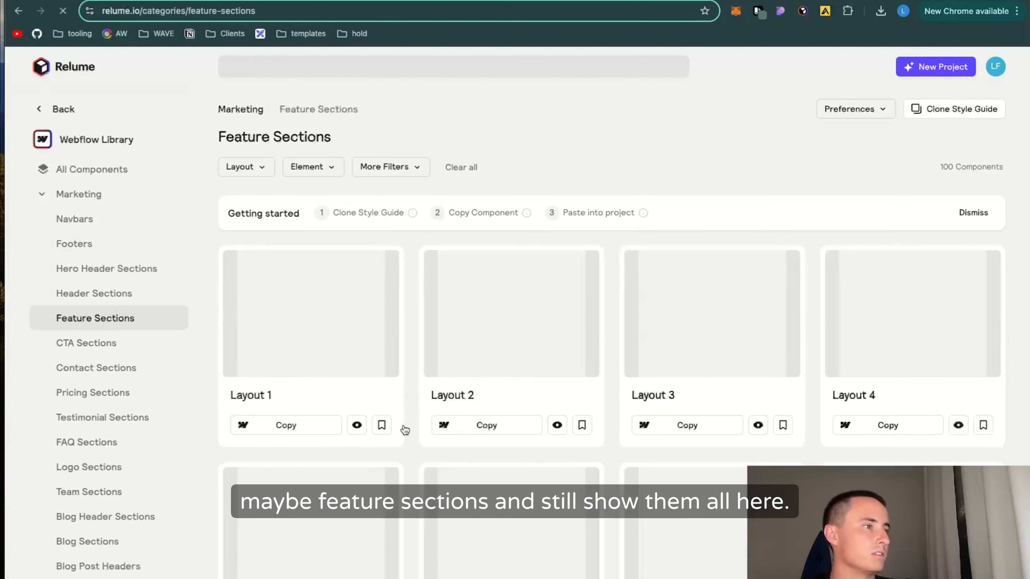
- Browse the Feature Sections layouts through to page 4 for an about section design
scroll(411, 453, "down", 10)
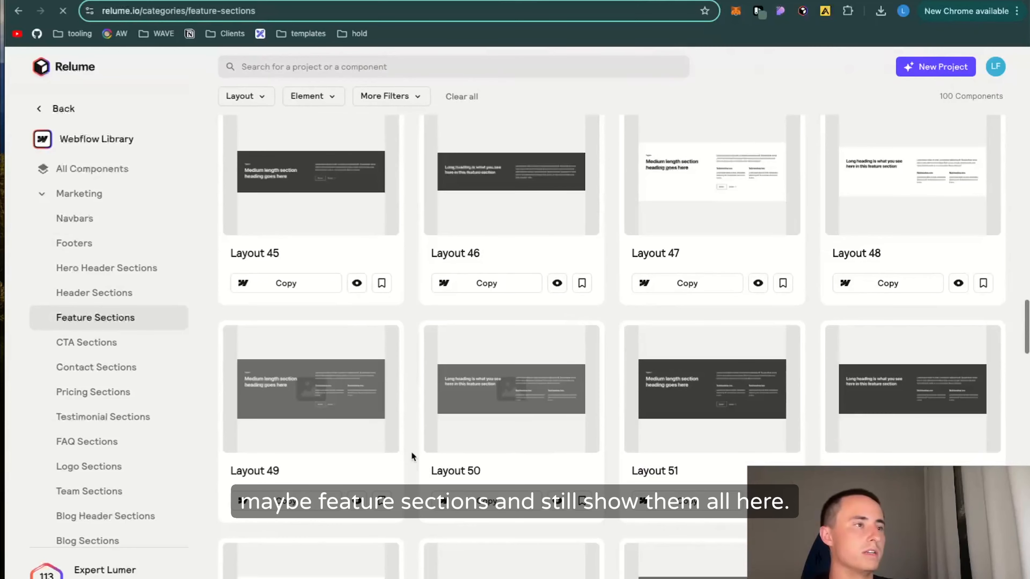
left_click(664, 566)
scroll(607, 515, "down", 20)
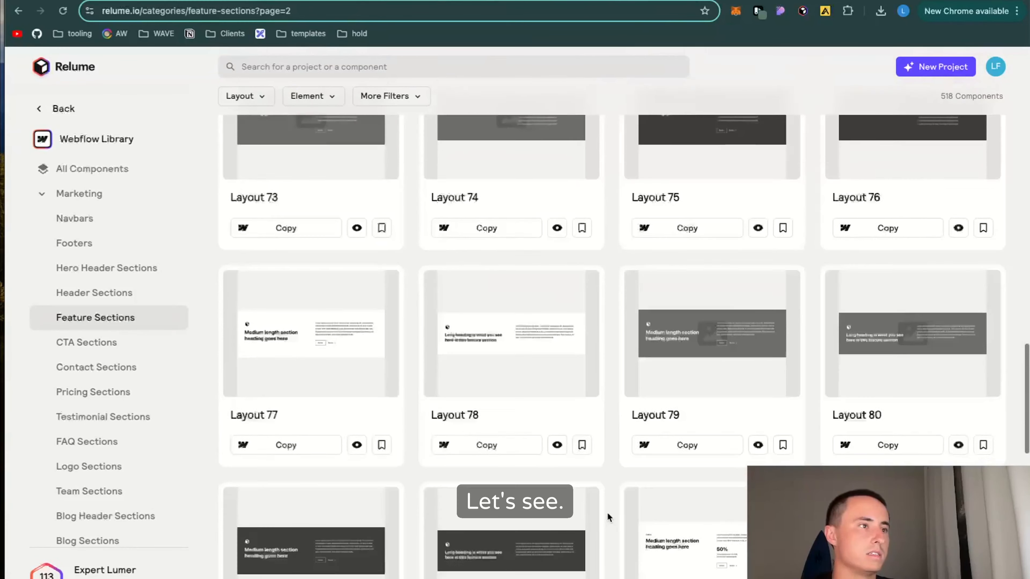
scroll(607, 515, "down", 15)
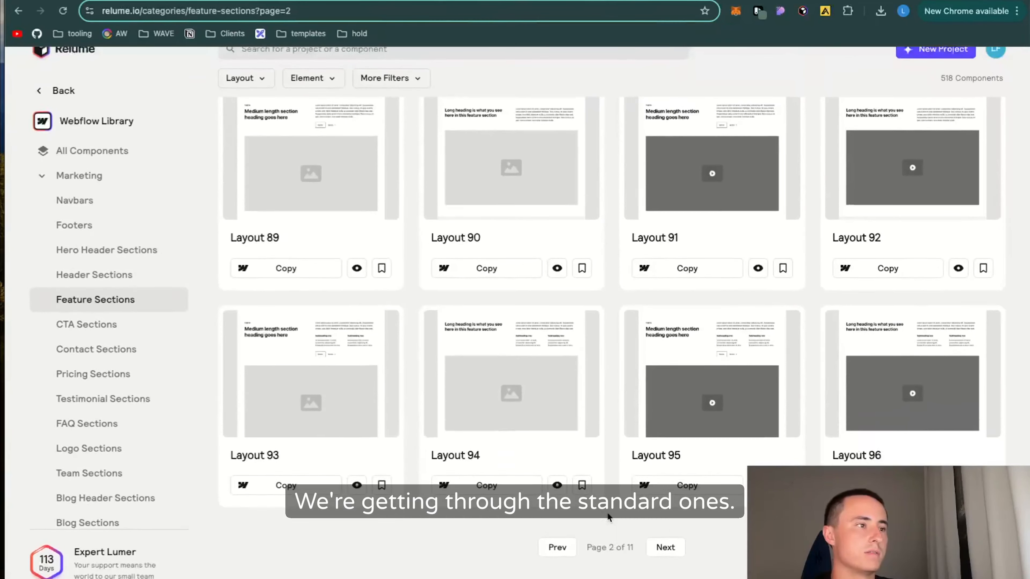
left_click(665, 564)
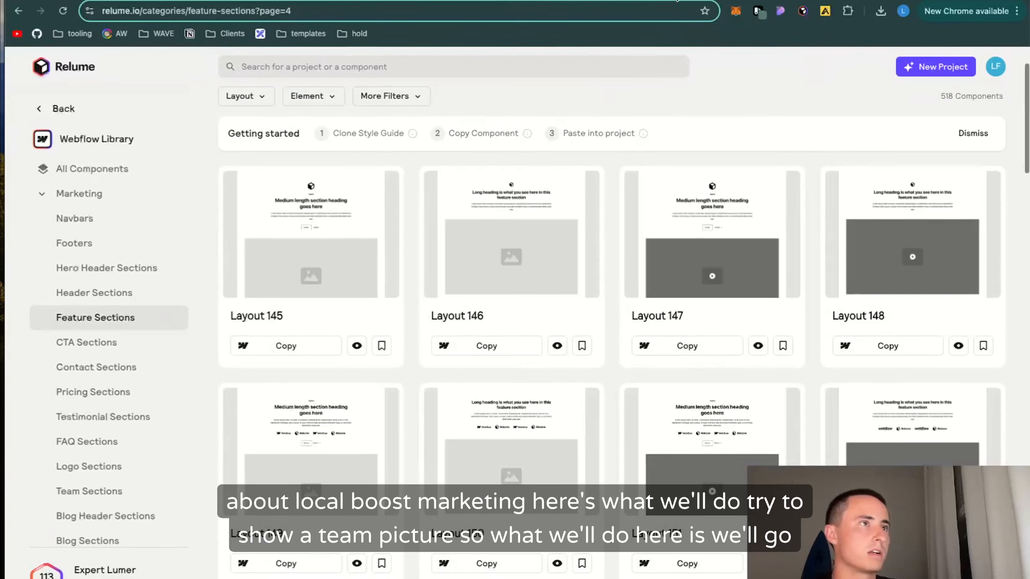
- In Discord, have Midjourney imagine "team picture of local boost marketing firm should include 5 people, men and women in office space taken on dslr"
key("super+t")
left_click(156, 34)
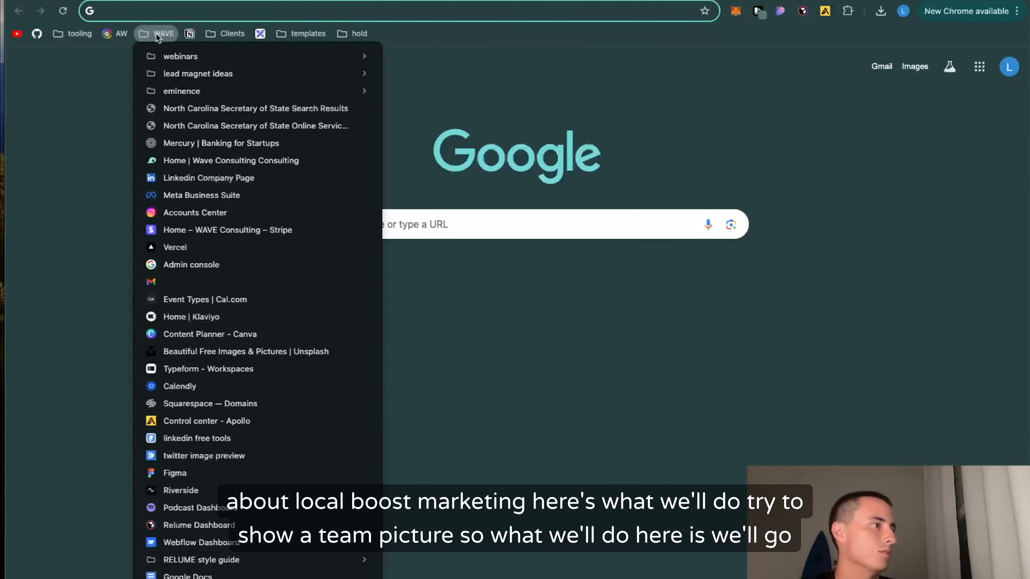
left_click(211, 91)
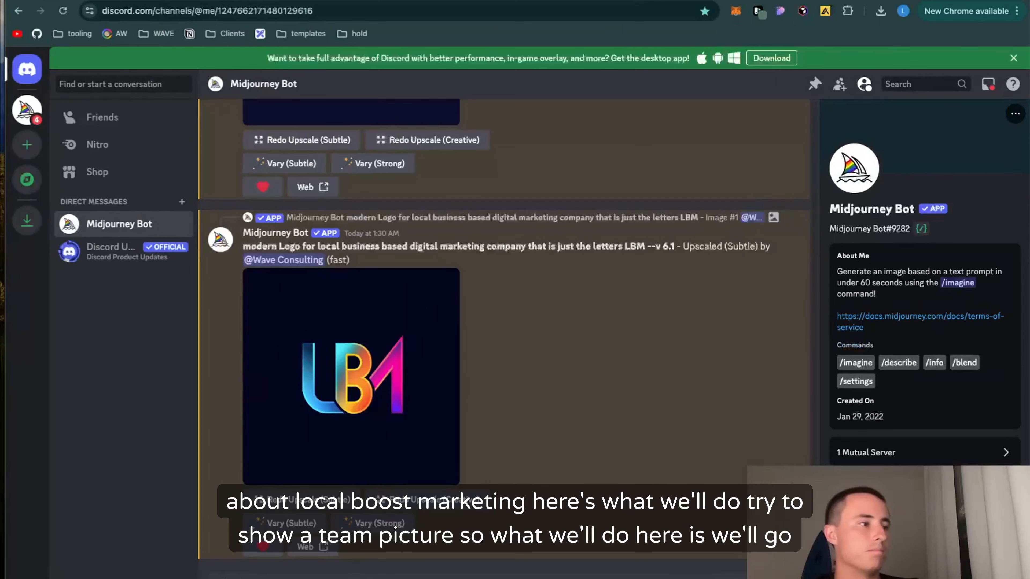
left_click(374, 574)
type("/")
key("Return")
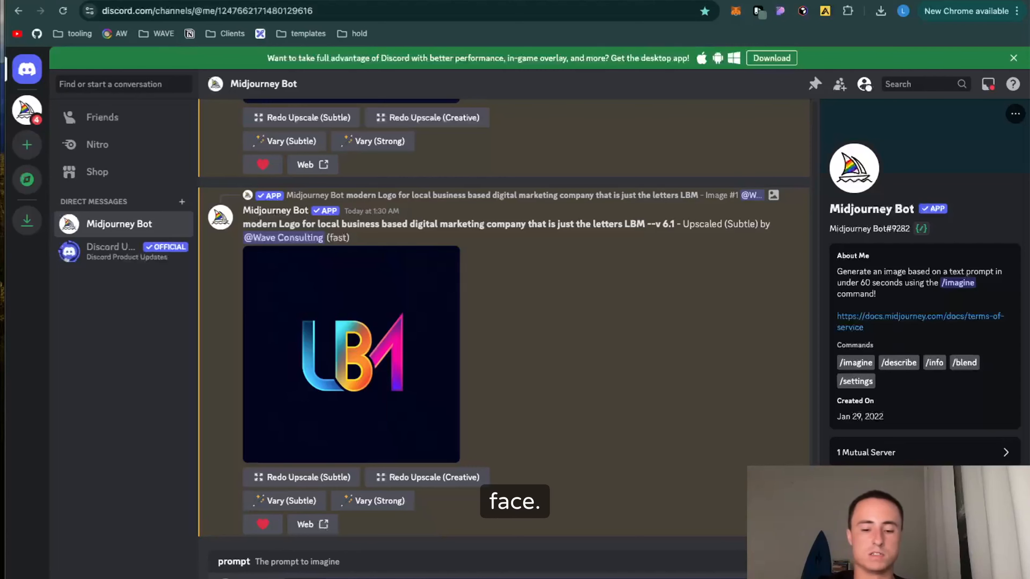
type("takenD")
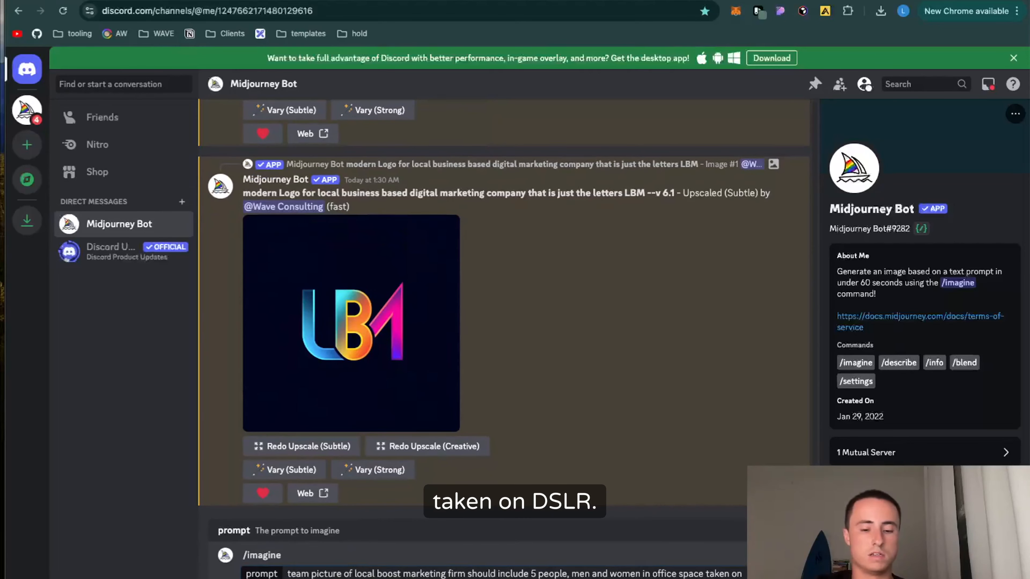
key("Return")
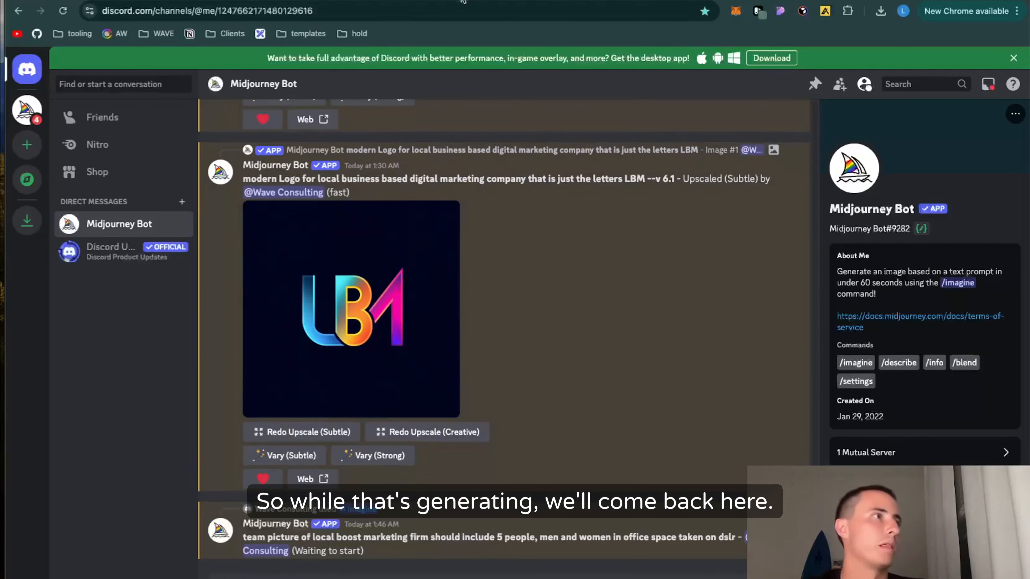
- Back in the Relume wireframe, select the "Supercharge Your Local Business Today" CTA section and browse its replacement components
key("ctrl+Tab")
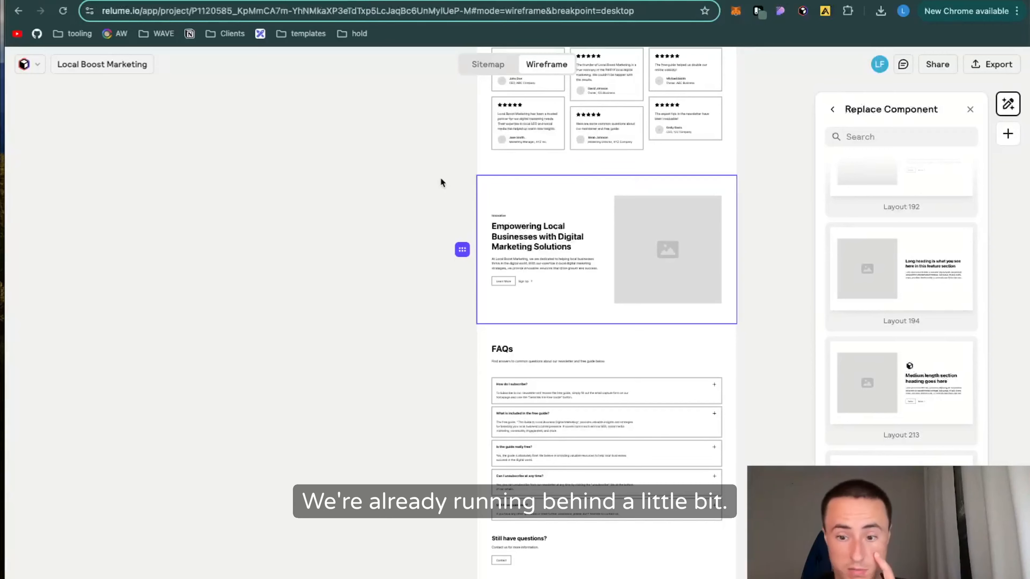
scroll(565, 301, "down", 5)
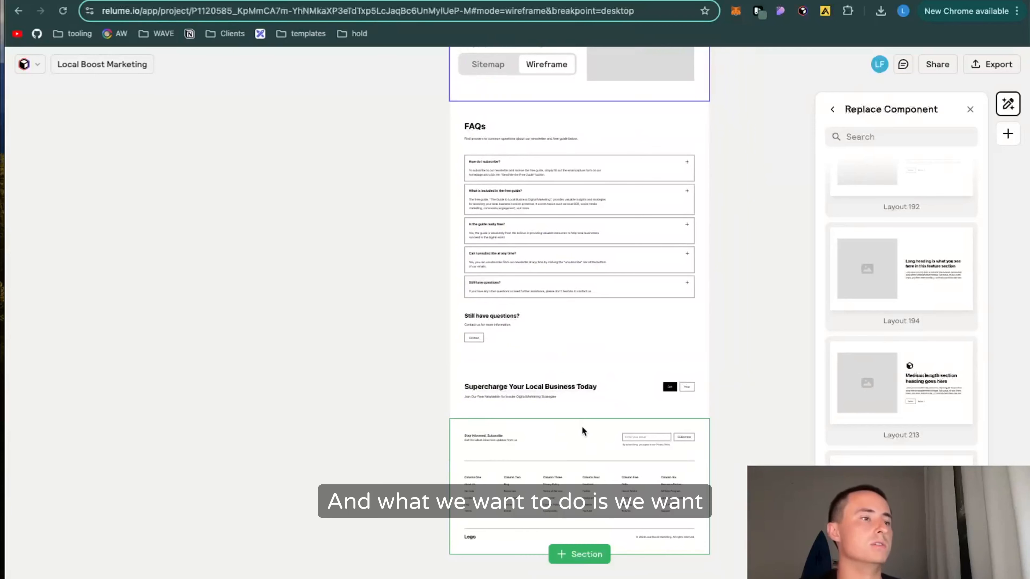
left_click(637, 391)
scroll(898, 416, "down", 10)
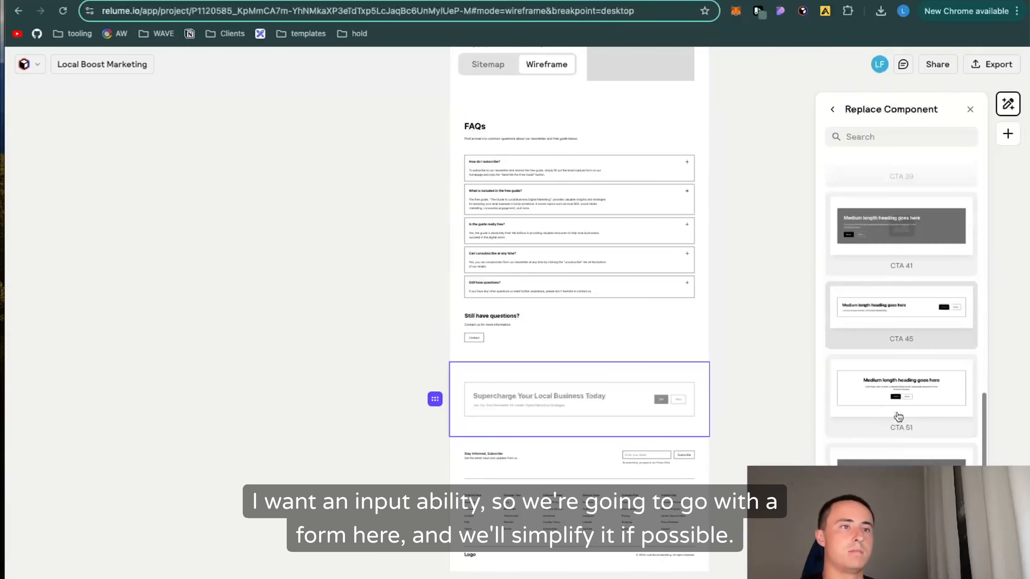
scroll(898, 416, "down", 2)
scroll(898, 417, "down", 1)
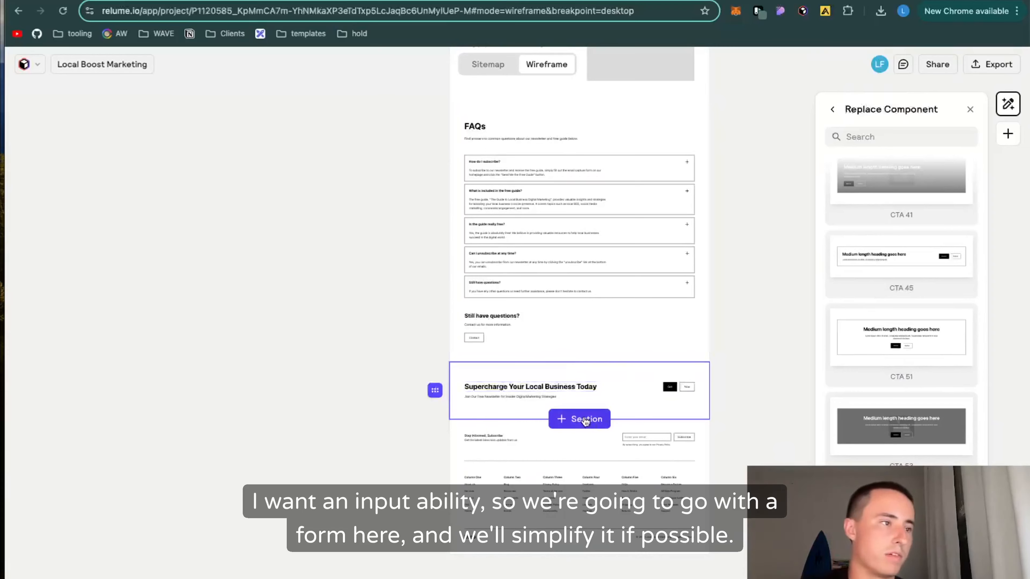
- Start adding a section below the CTA and search the available sections for "form", looking for a simple single-step form
left_click(585, 421)
scroll(890, 431, "down", 10)
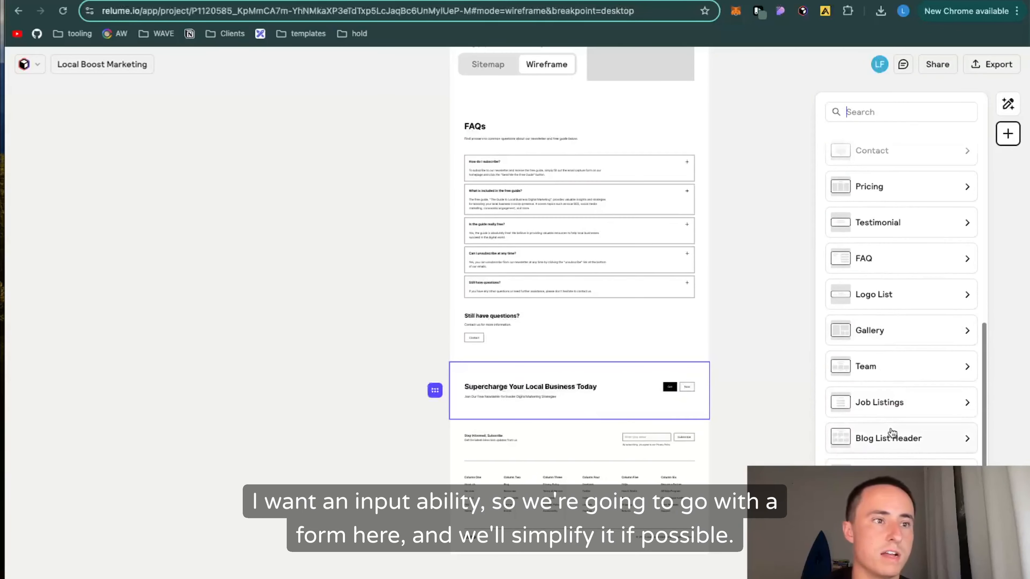
scroll(891, 436, "down", 5)
scroll(890, 365, "up", 2)
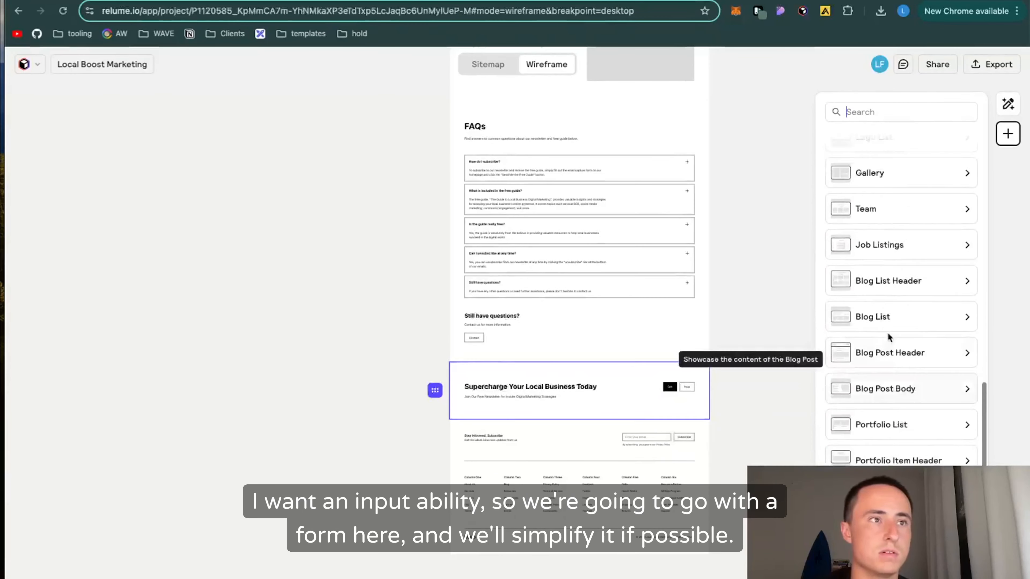
type("form")
scroll(916, 245, "down", 5)
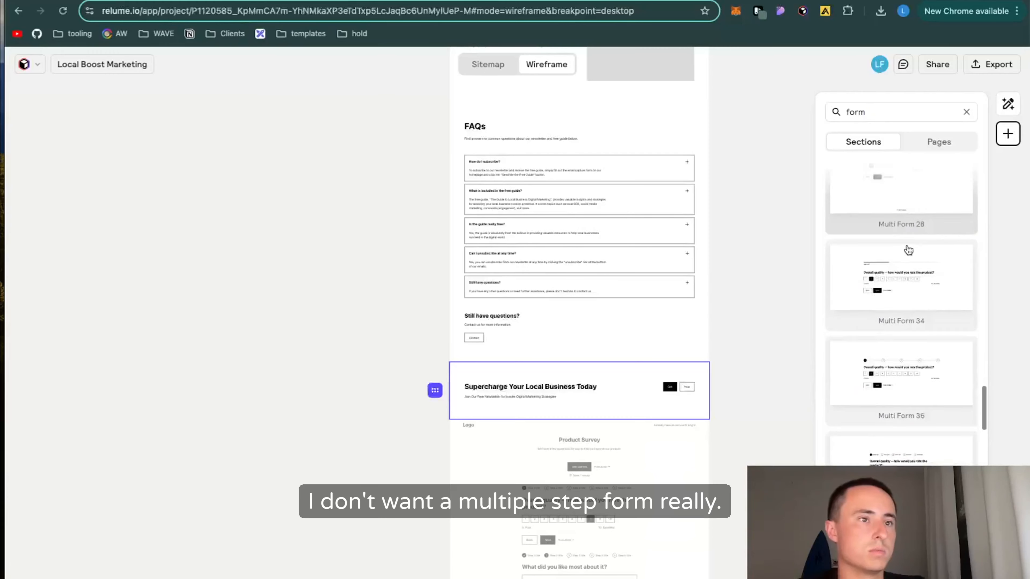
scroll(908, 250, "down", 5)
scroll(908, 251, "up", 10)
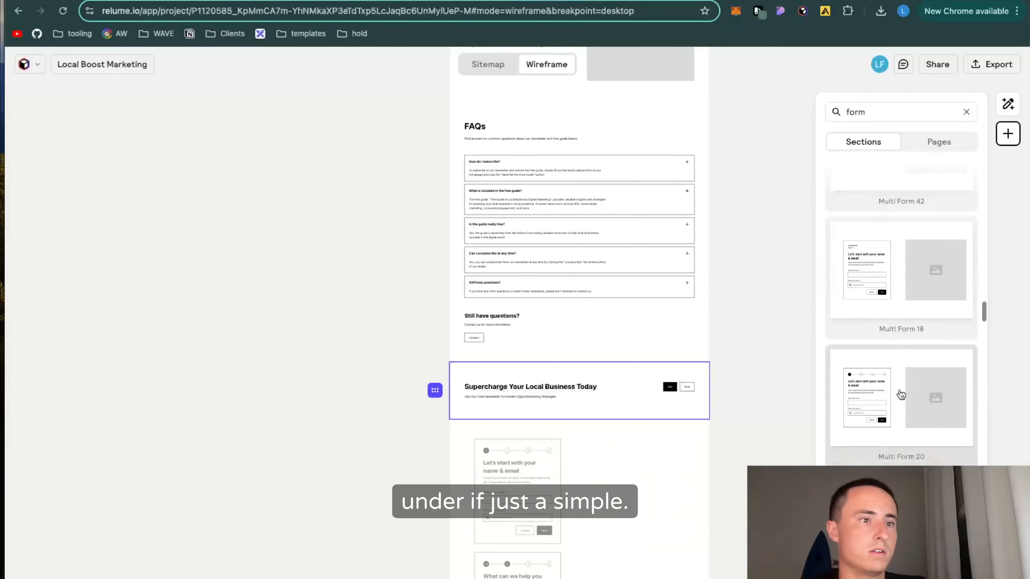
scroll(900, 394, "down", 8)
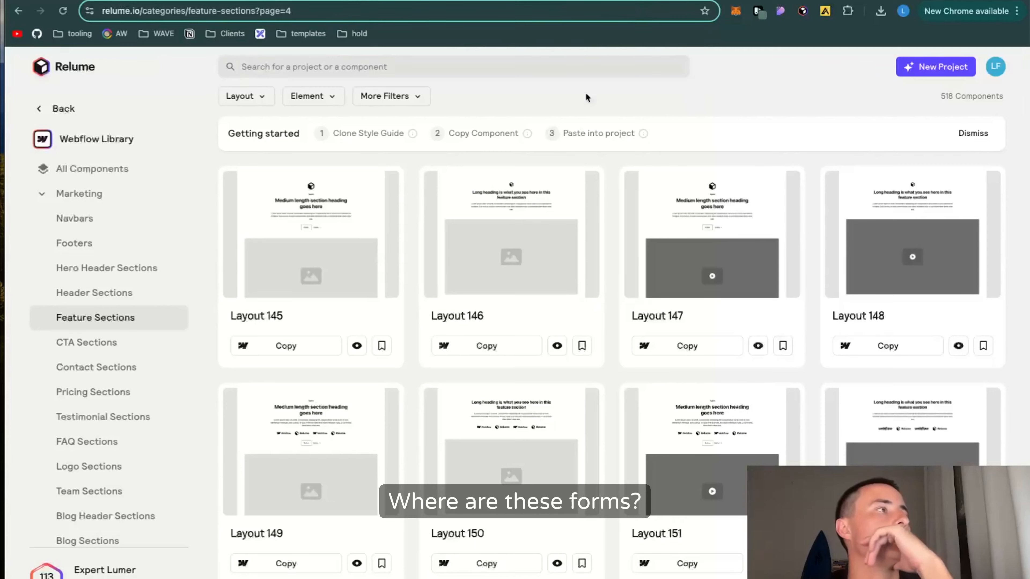
- Search the Relume component library for "form" and look through the results for a simple single-step form
left_click(374, 66)
type("form")
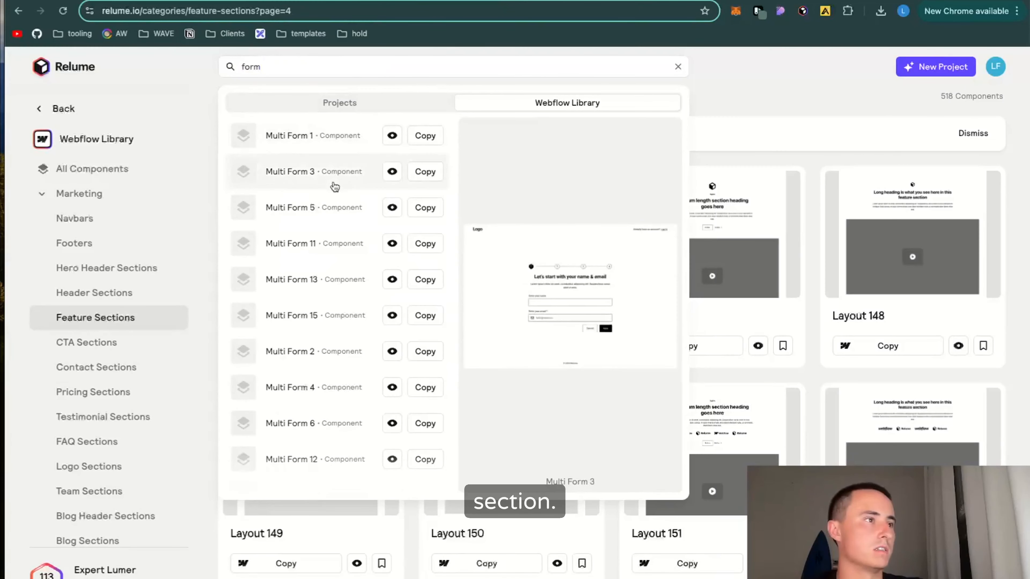
scroll(325, 464, "down", 20)
scroll(325, 464, "down", 3)
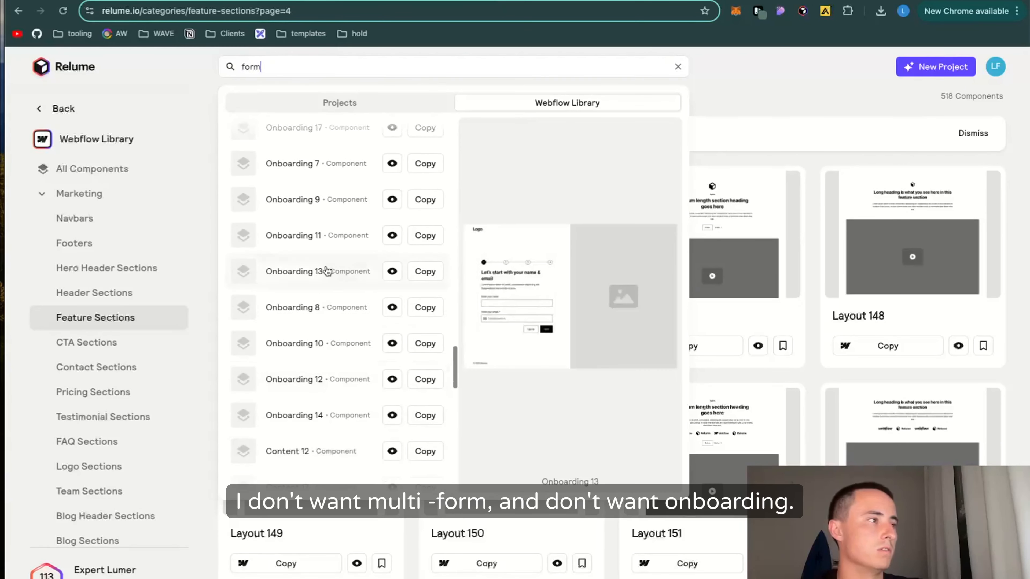
scroll(325, 307, "down", 10)
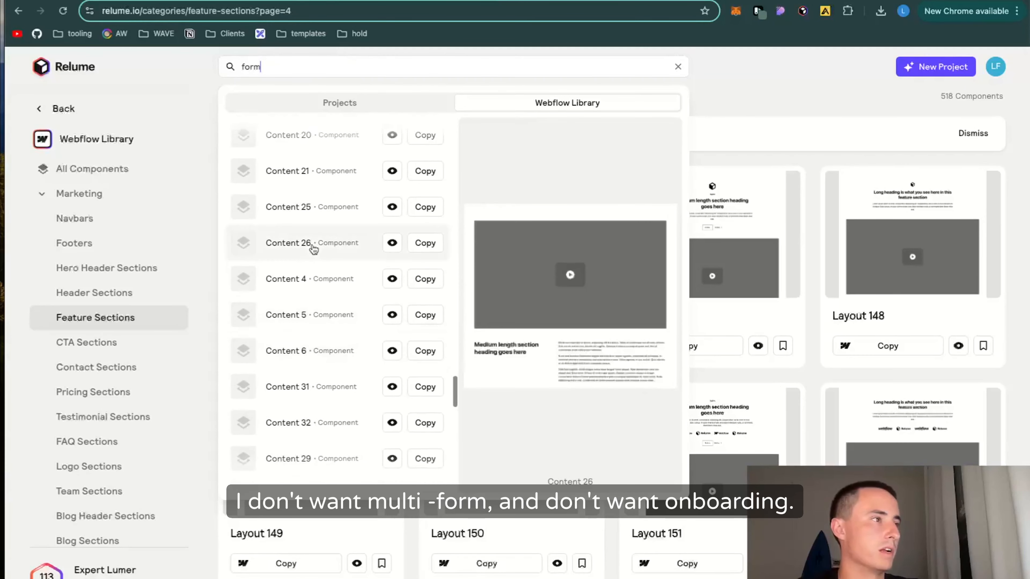
scroll(313, 363, "down", 10)
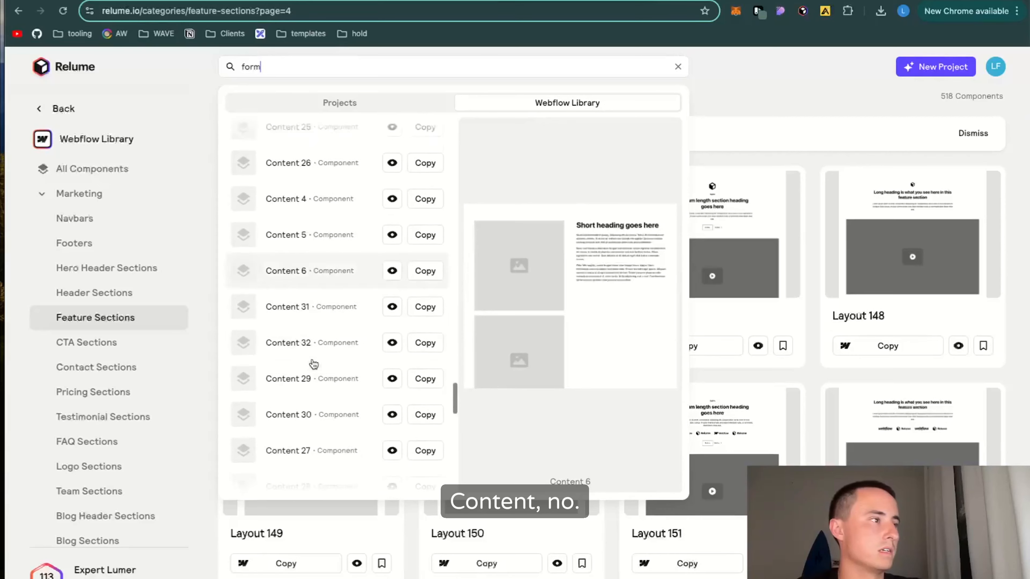
scroll(313, 364, "down", 5)
scroll(105, 357, "down", 10)
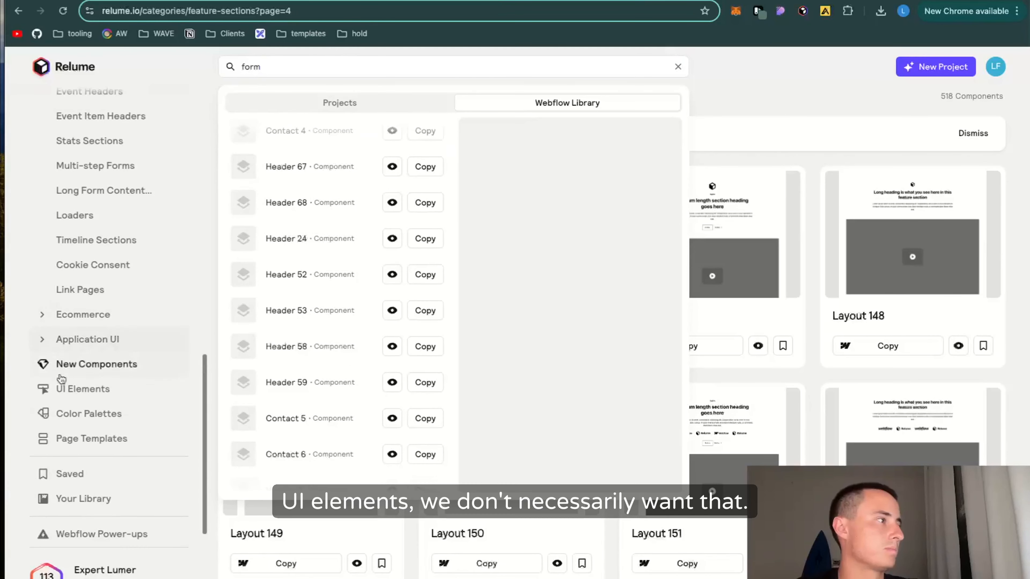
- Check the UI Elements collection and the library's Marketing and Ecommerce categories for a suitable form type
left_click(45, 369)
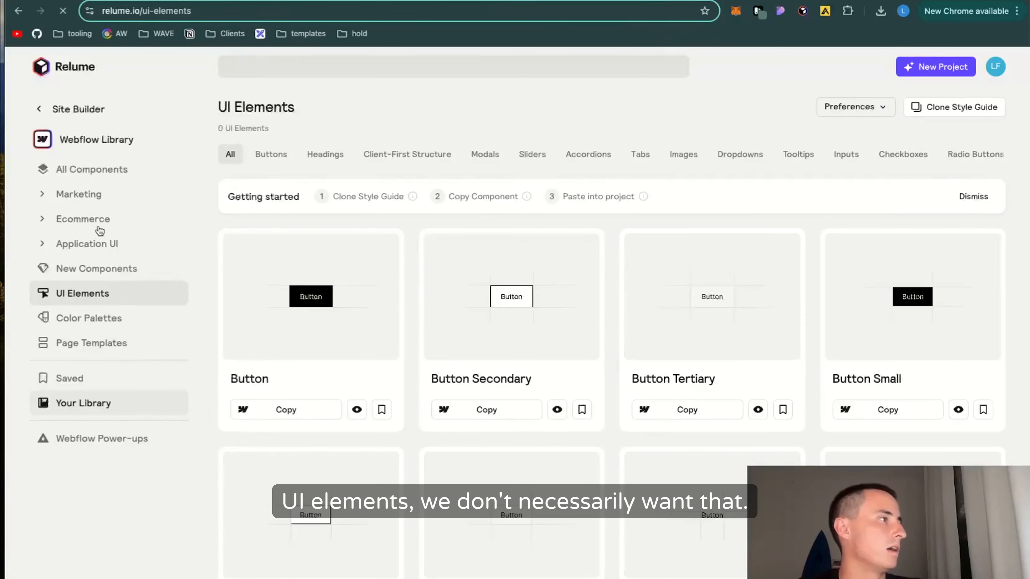
left_click(42, 219)
left_click(40, 195)
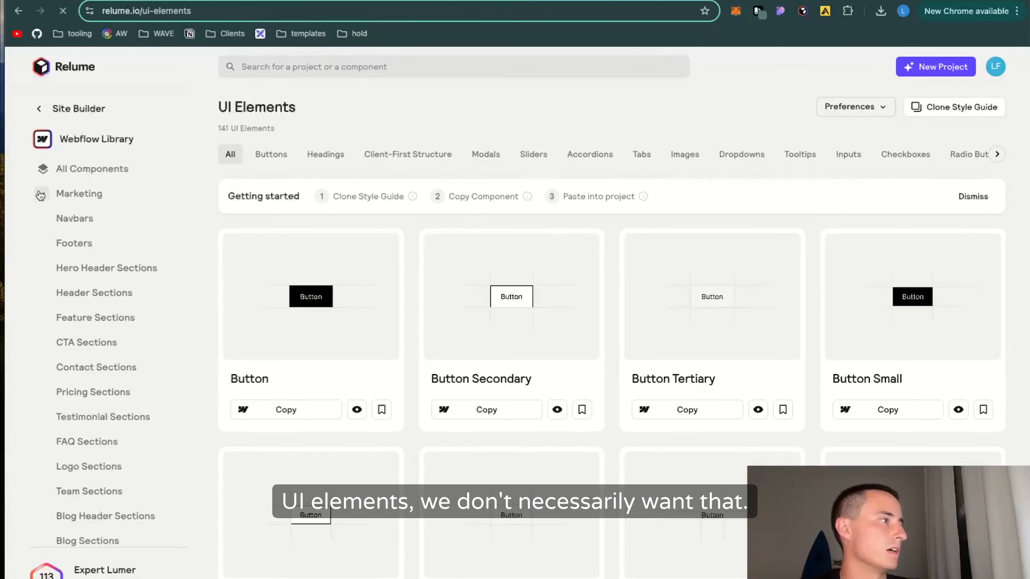
scroll(80, 377, "down", 10)
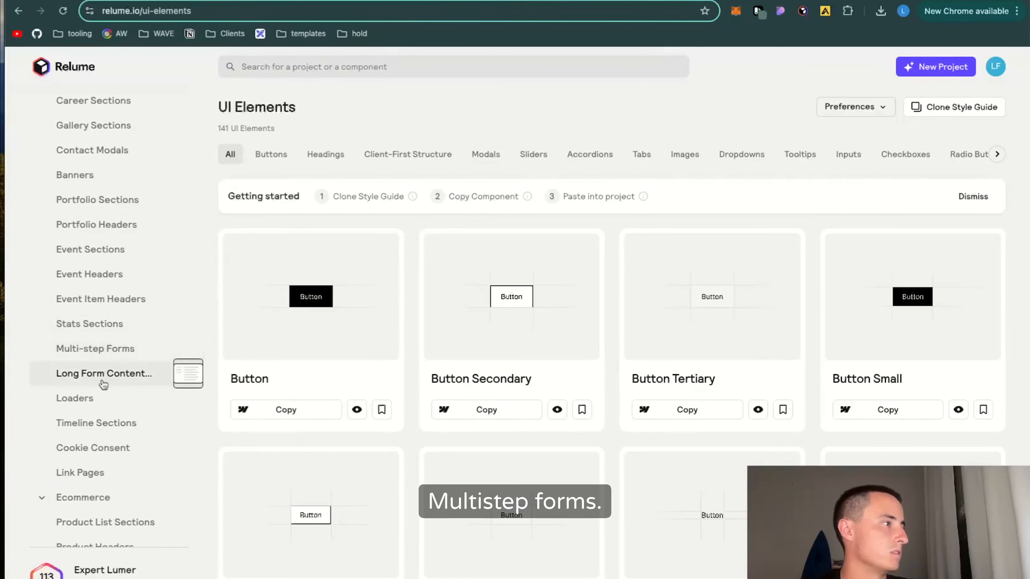
scroll(113, 305, "up", 8)
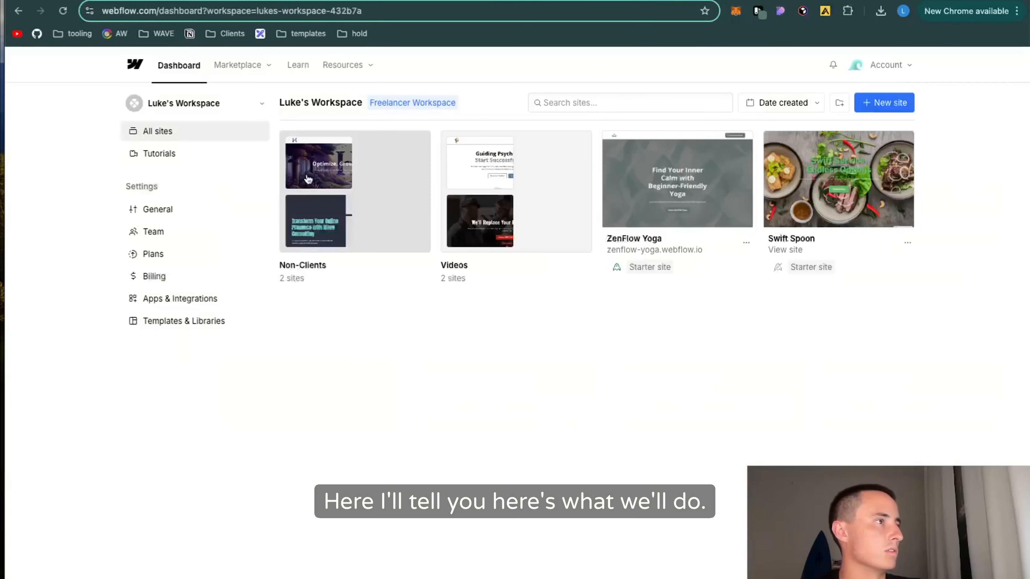
- In Webflow, open the Wave Consulting landing page site and expand its main-wrapper to check which section types it uses
left_click(355, 209)
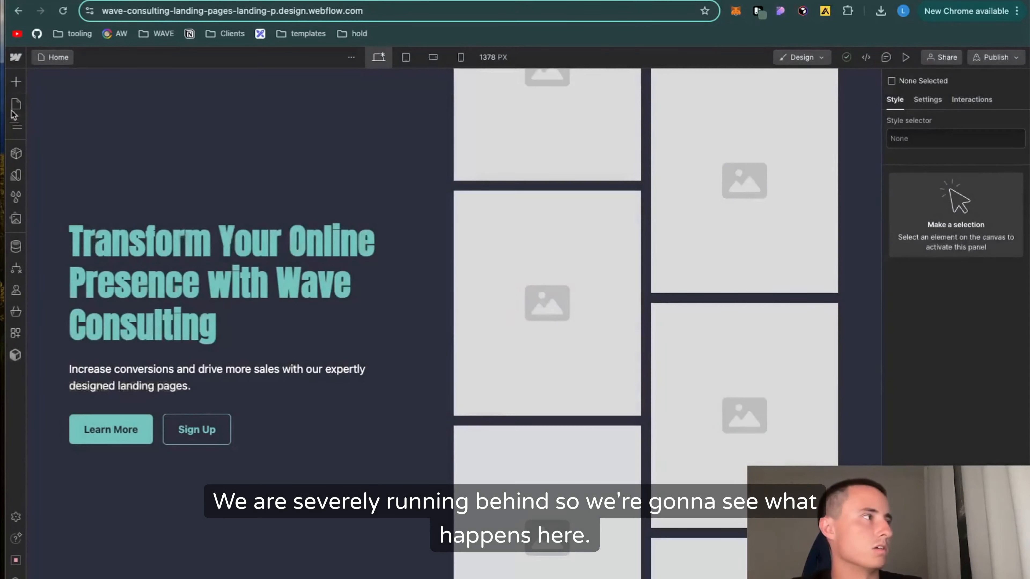
left_click(16, 127)
left_click(35, 117)
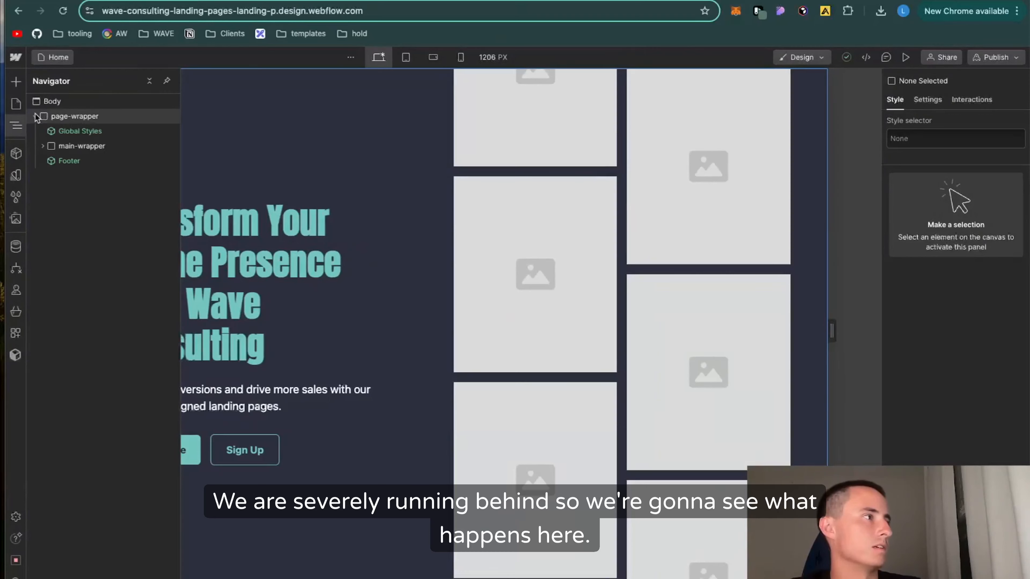
left_click(42, 146)
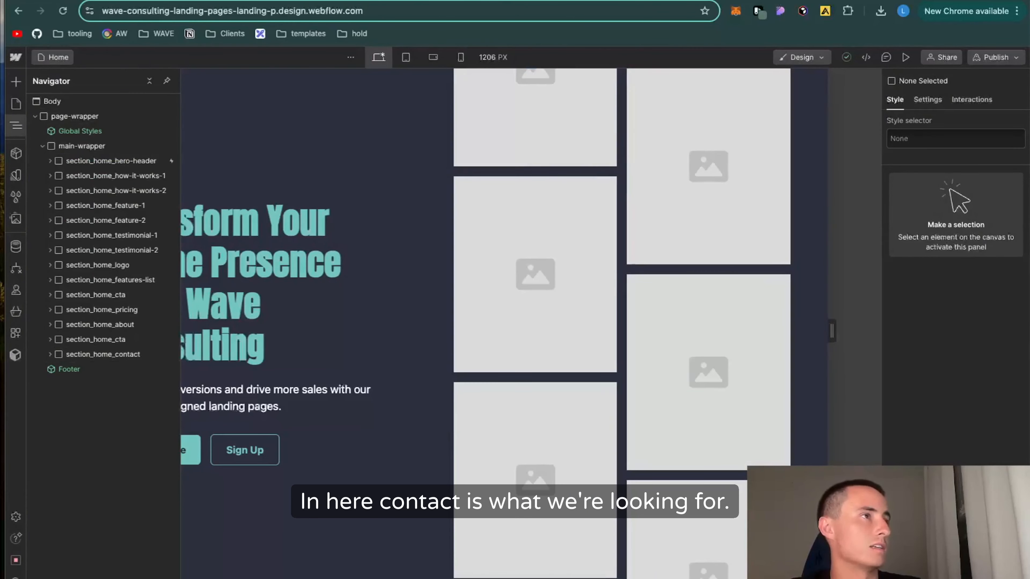
- Back in the Relume wireframe, search the sections for "contact" and add Contact 1 below the "Supercharge Your Local Business Today" CTA
key("ctrl+Tab")
left_click(412, 65)
type("contact")
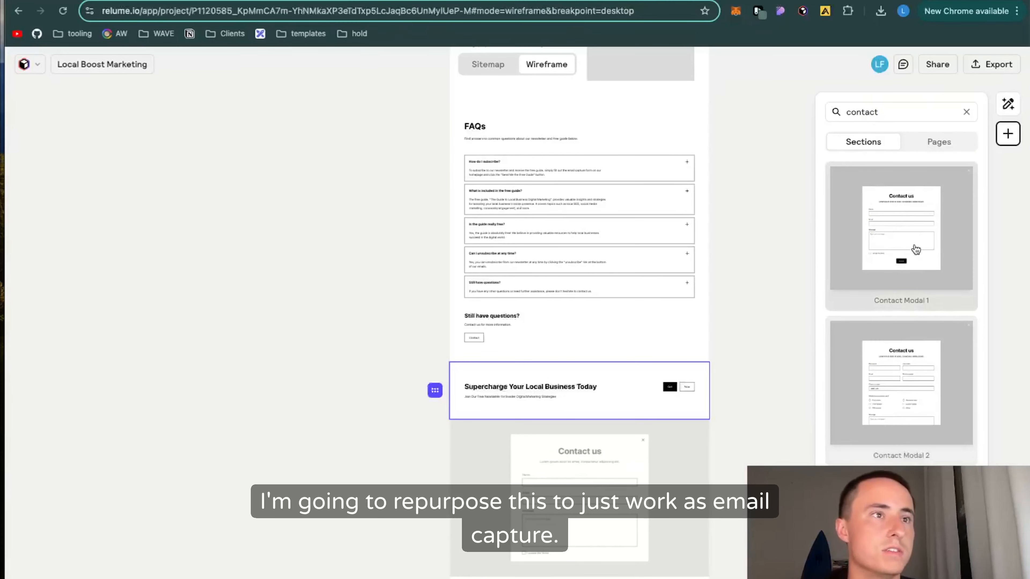
scroll(915, 249, "down", 10)
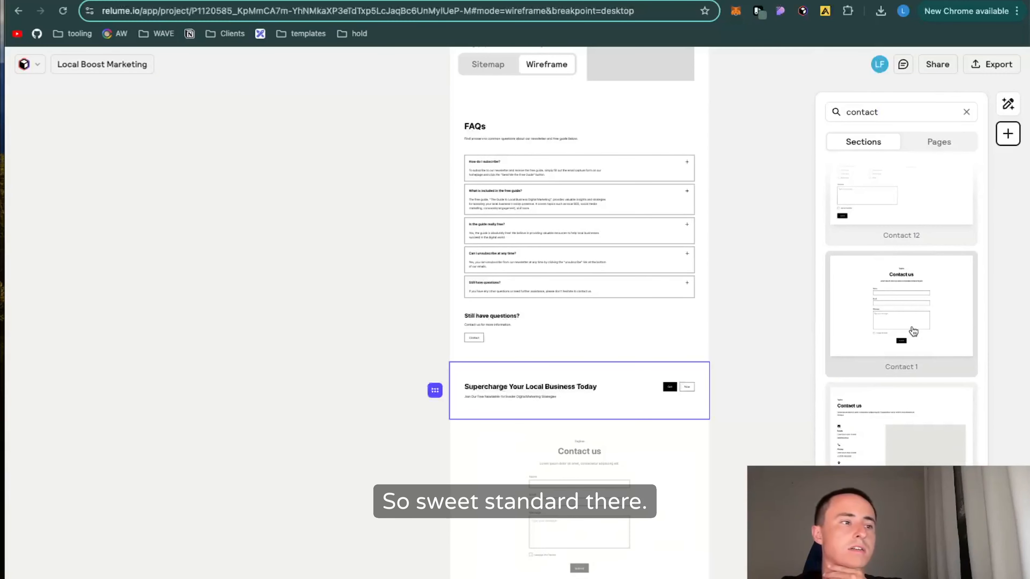
left_click(914, 331)
scroll(568, 388, "down", 5)
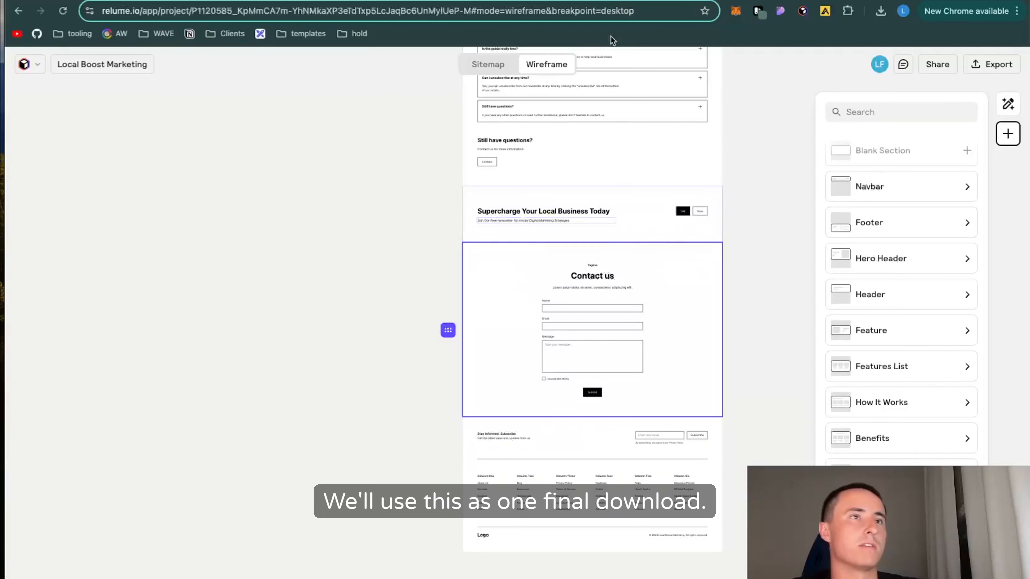
- Start the wireframe's export to Webflow and choose to clone the Relume Style Guide in Webflow
left_click(992, 64)
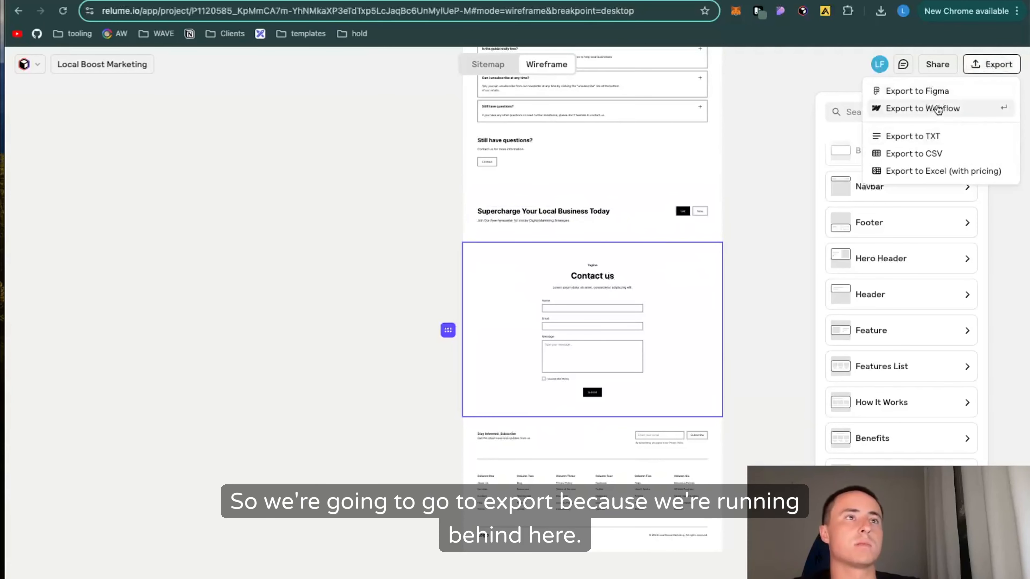
left_click(938, 109)
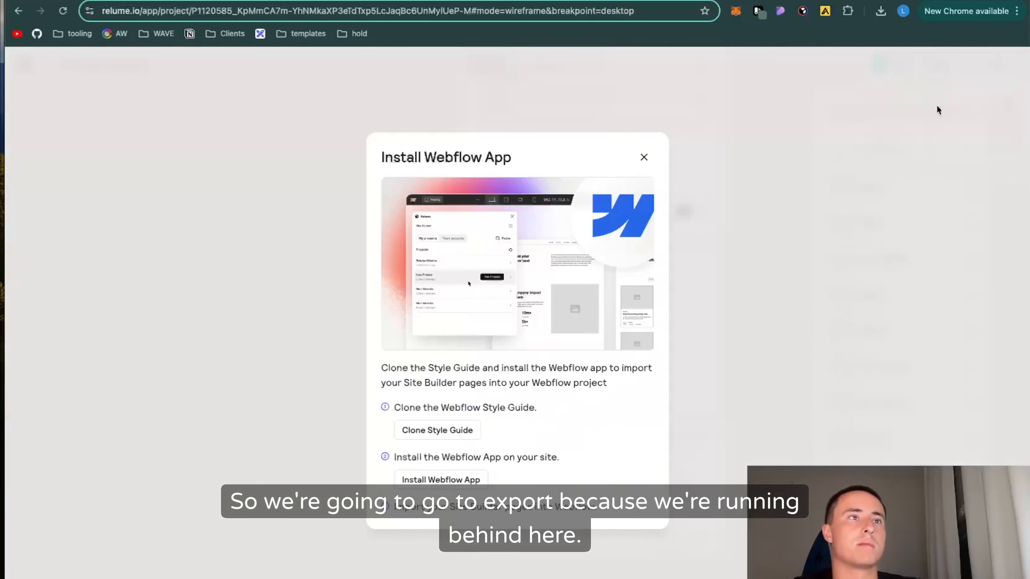
left_click(446, 434)
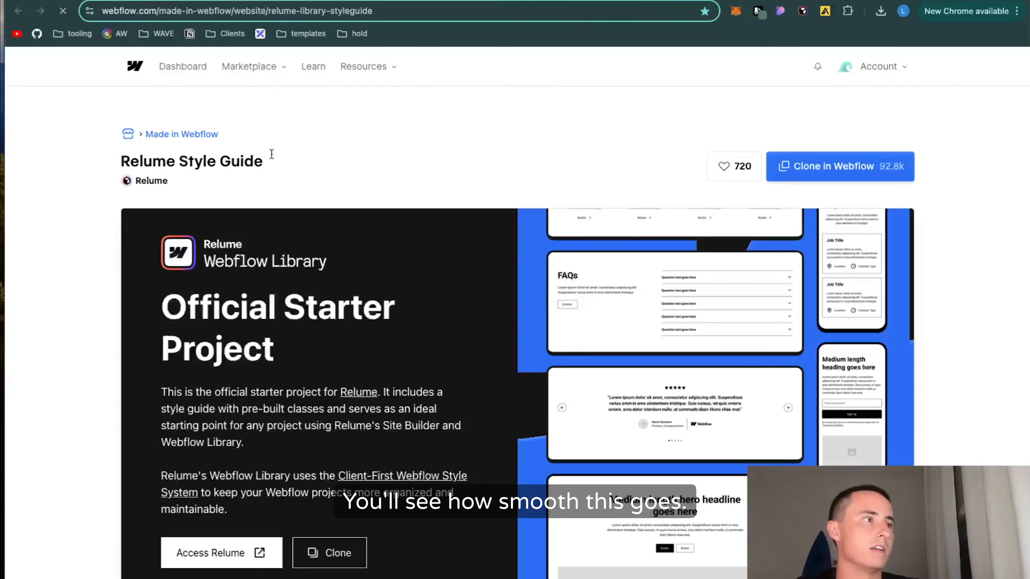
left_click(835, 166)
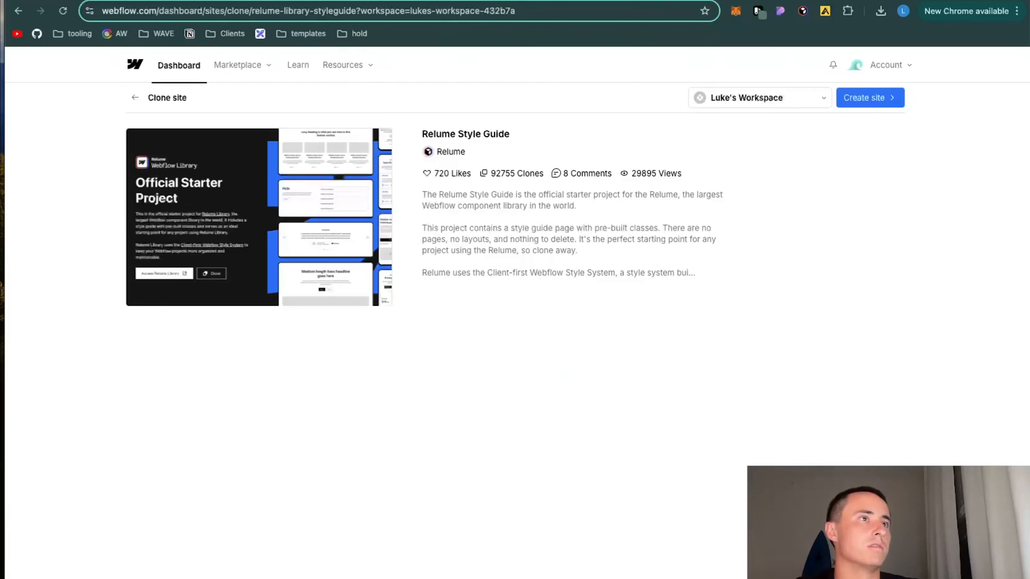
- Create the cloned style guide site under the name "Local Boost Marketing"
left_click(869, 98)
left_click(444, 134)
key("super+a")
key("BackSpace")
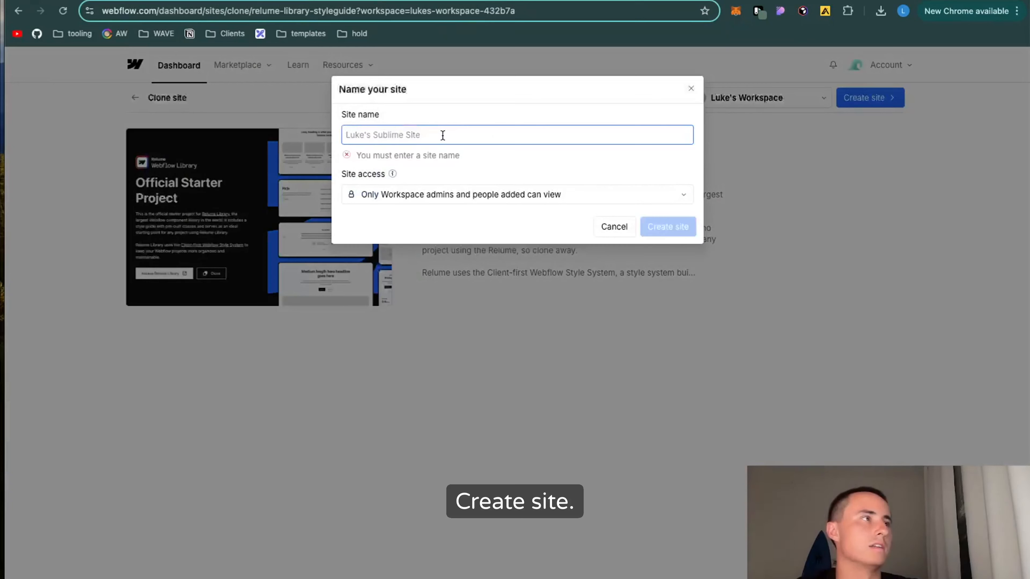
type("Local Boost")
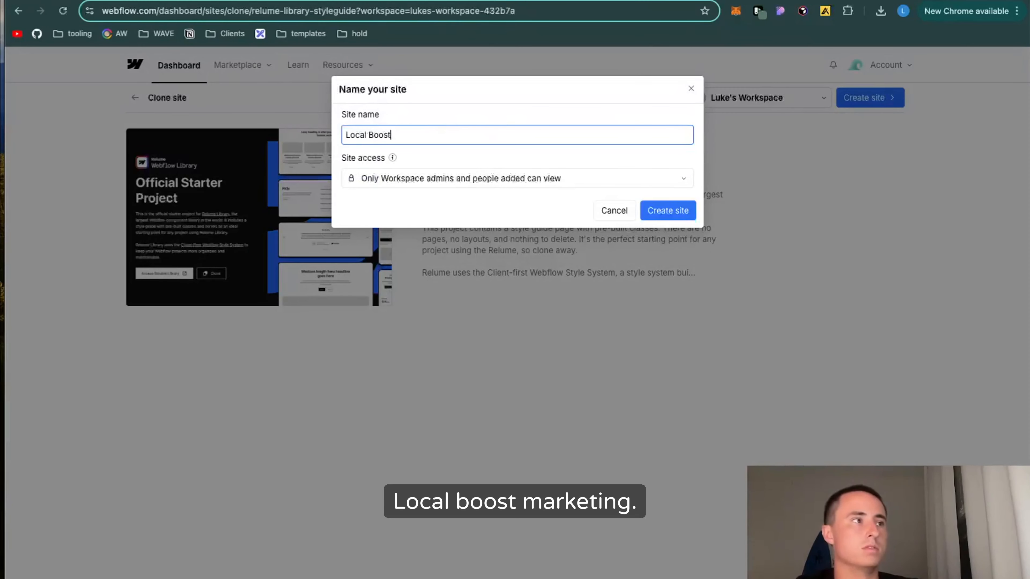
type(" Marketing")
key("Return")
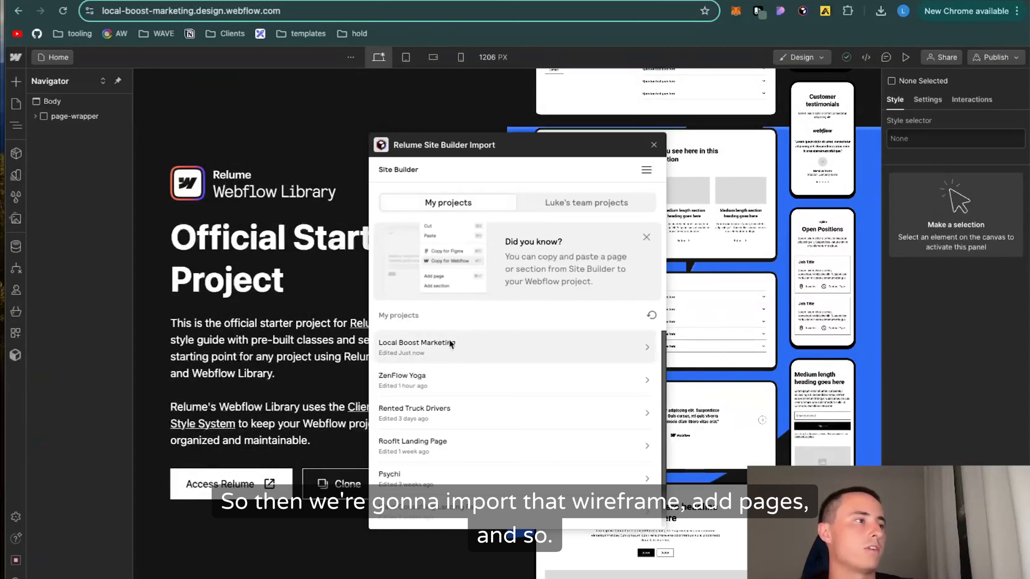
- Import the Local Boost Marketing project through Relume Site Builder Import and close the import window
left_click(449, 342)
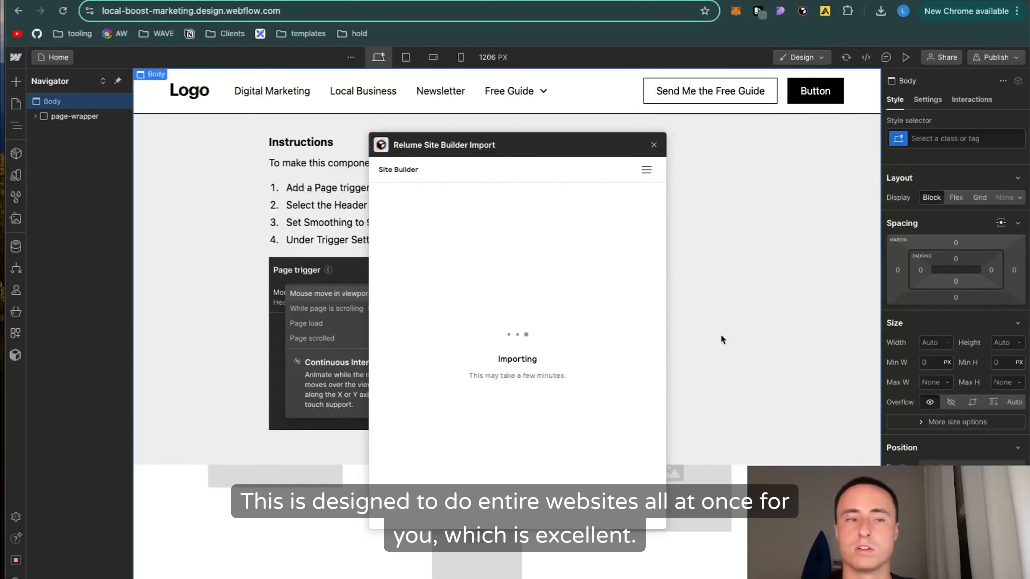
left_click(654, 145)
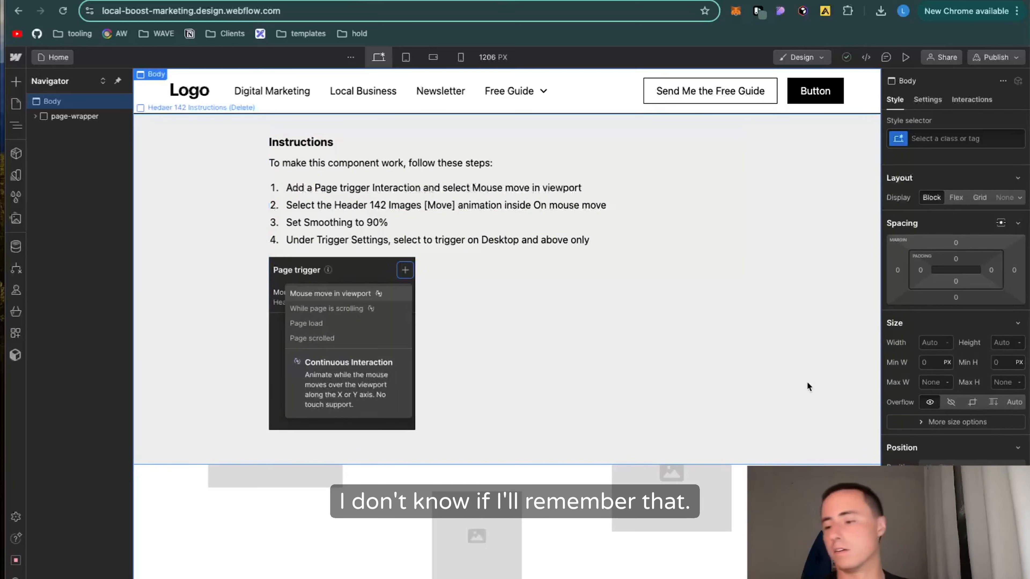
- Capture a screenshot of the Header 142 instructions and keep it open as a floating reference beside the canvas
key("super+shift+4")
left_click_drag(261, 131, 690, 445)
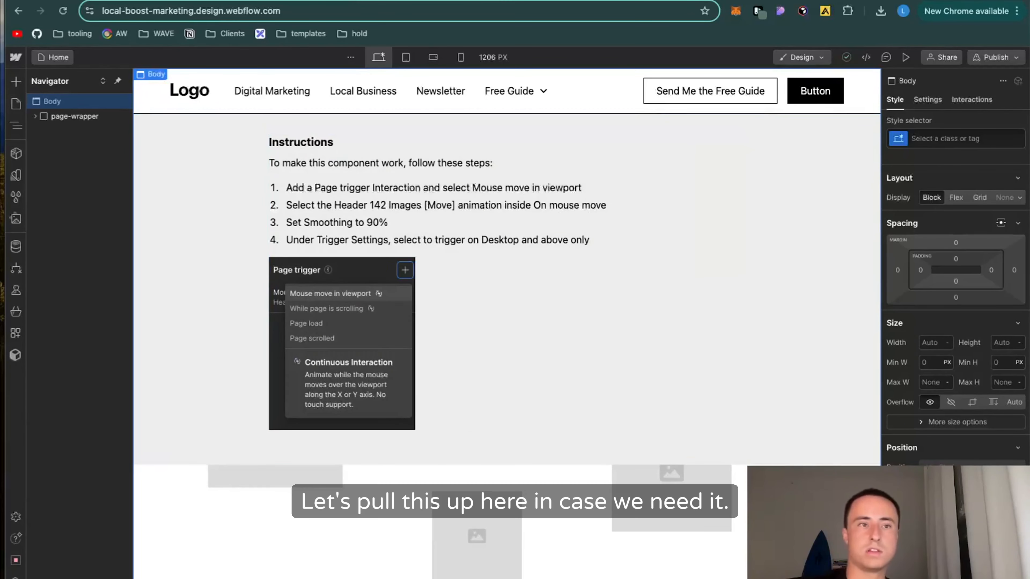
left_click(1013, 559)
left_click_drag(957, 149, 855, 162)
- Delete the Header 142 instructions block from the hero header section
left_click(526, 381)
left_click(453, 453)
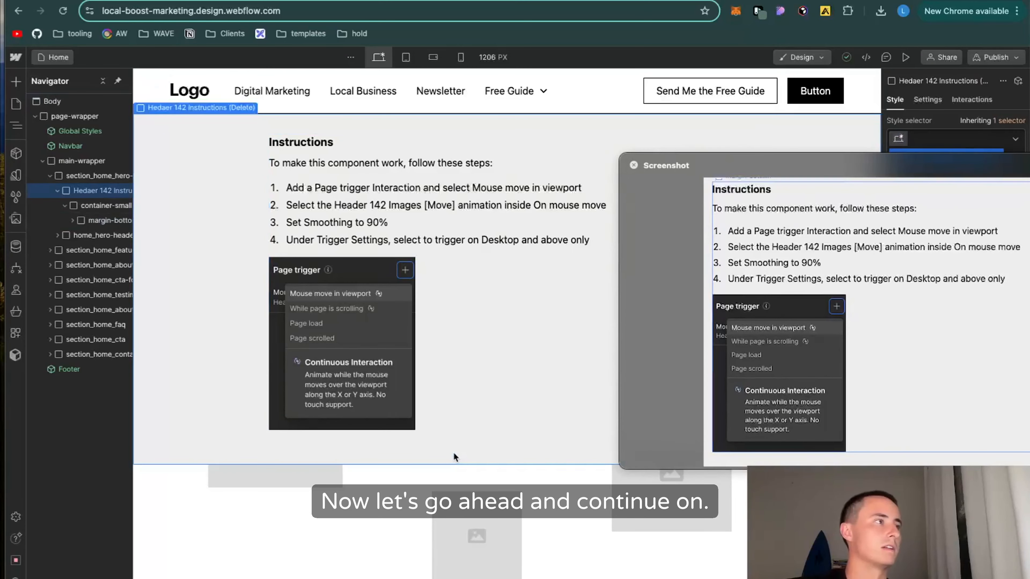
key("Delete")
- From the first hero image's replacement assets, upload the Downloads files from lbm-logo-removebg-preview.png through google ads logo transparent.webp
double_click(280, 126)
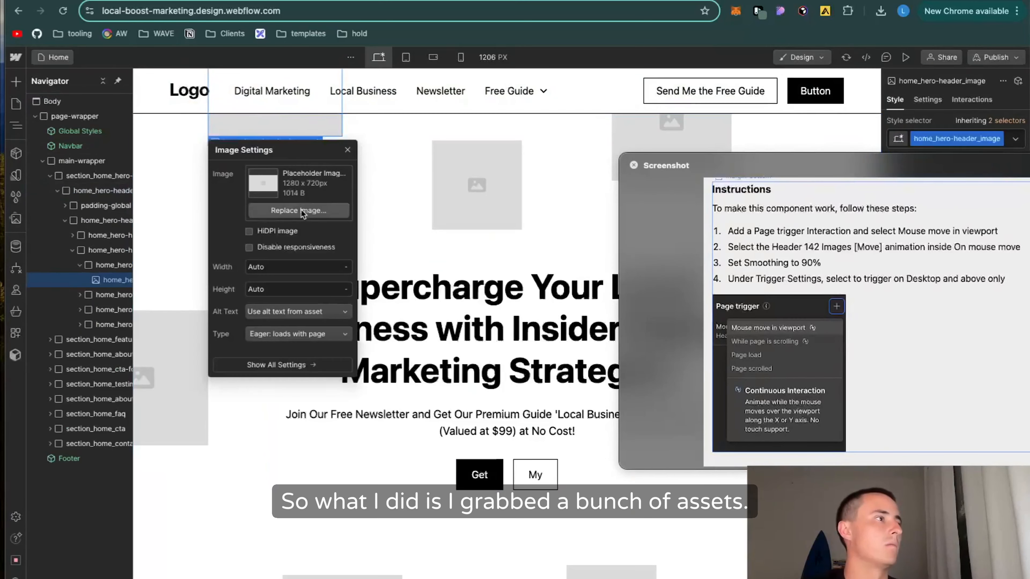
left_click(298, 210)
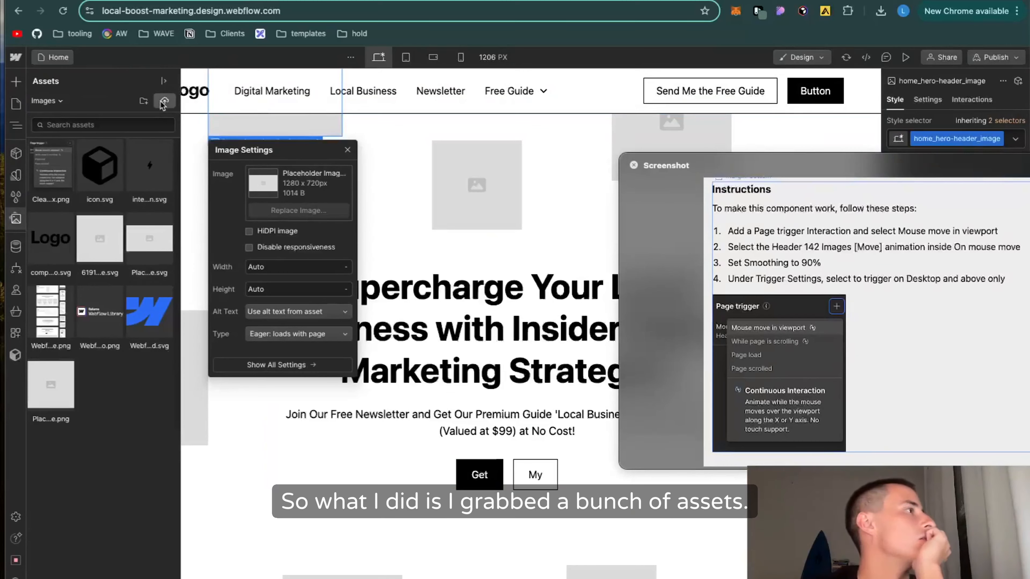
left_click(164, 101)
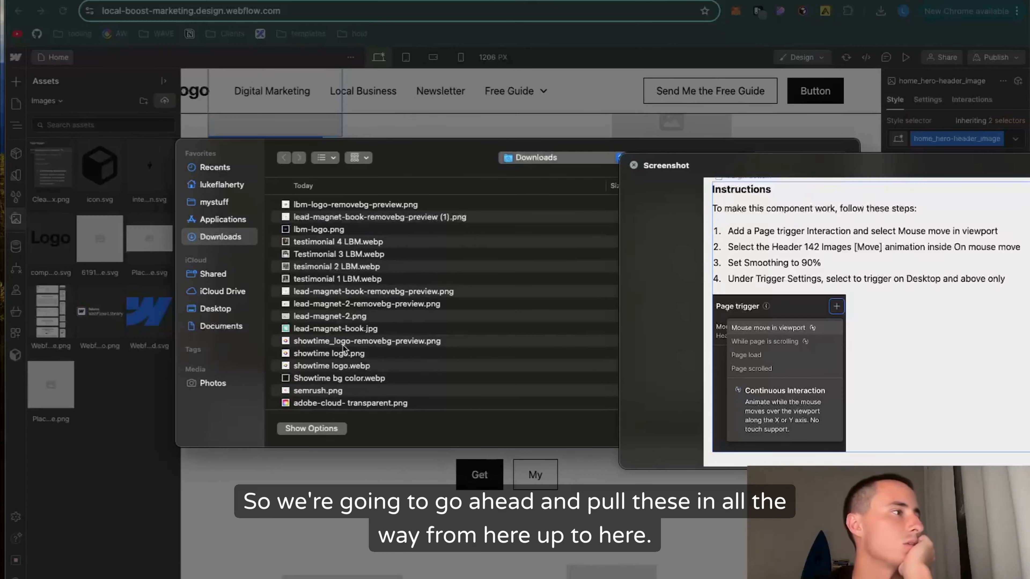
scroll(344, 349, "down", 2)
scroll(344, 350, "down", 5)
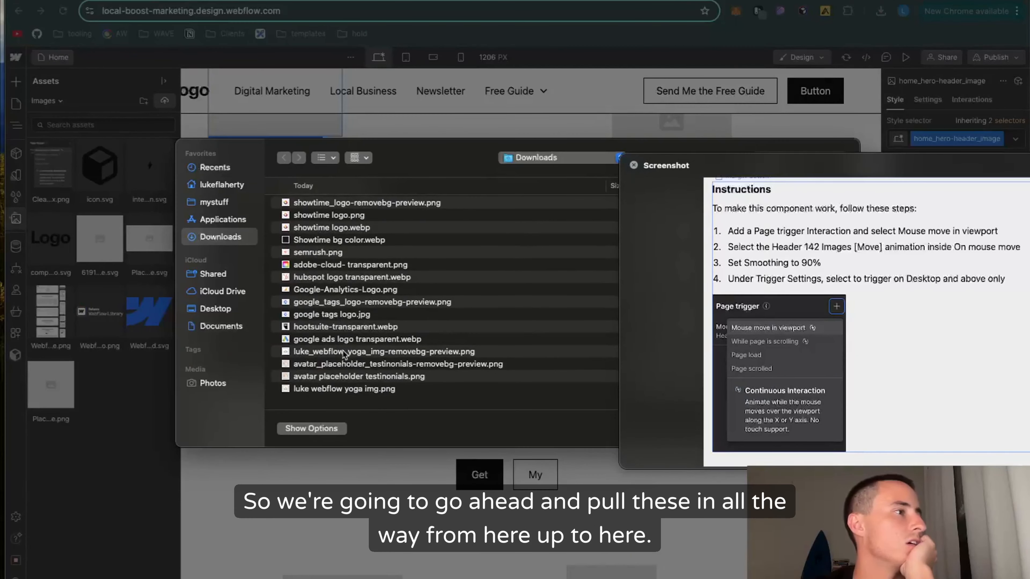
left_click(343, 340)
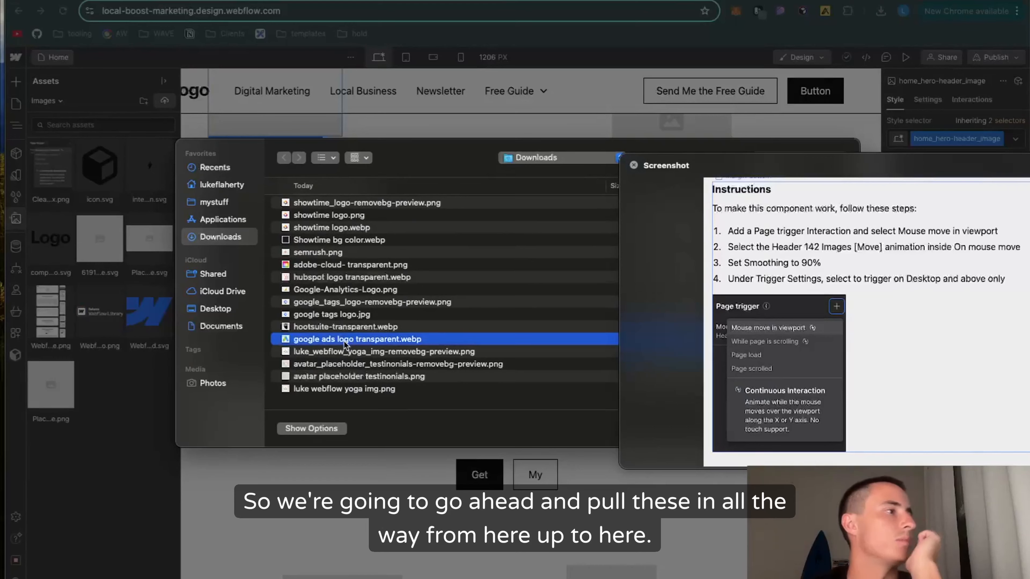
scroll(354, 219, "up", 6)
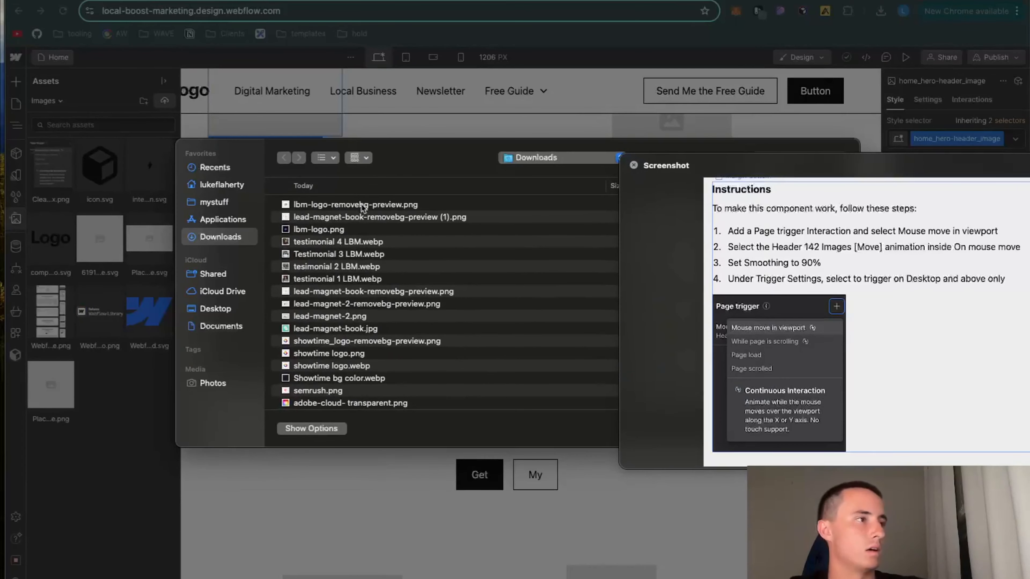
left_click(362, 205, "shift")
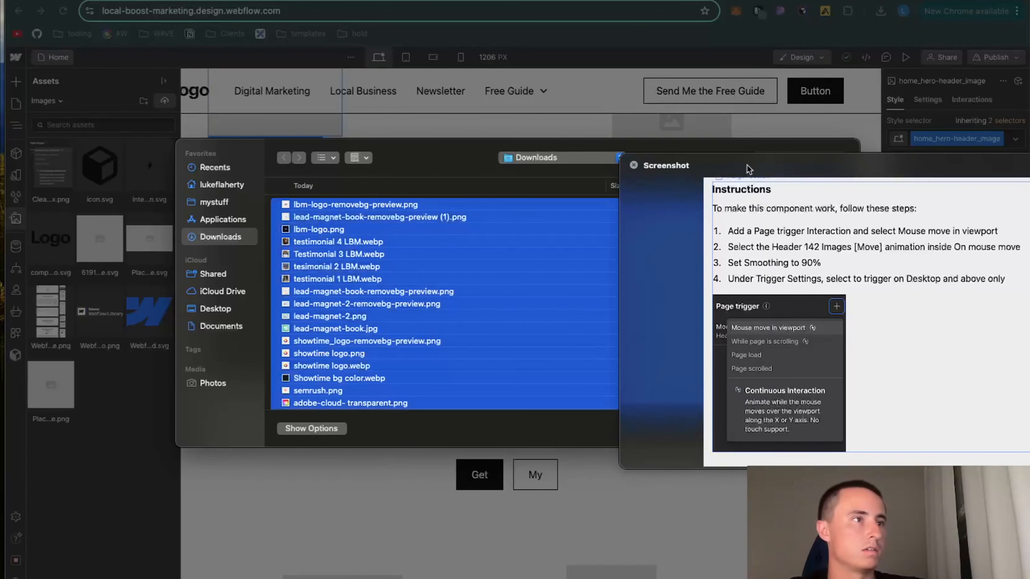
left_click_drag(730, 173, 636, 487)
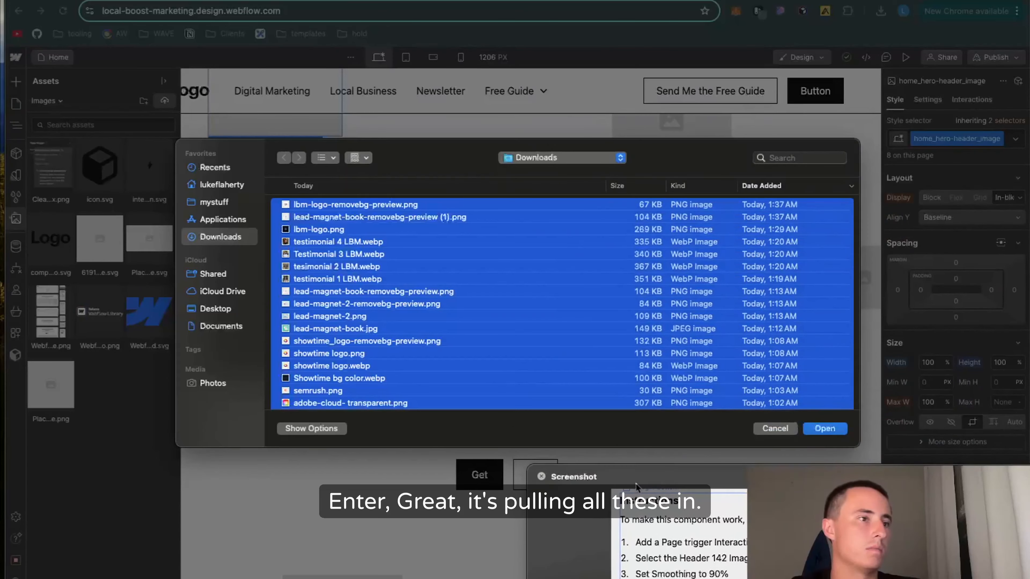
left_click(815, 429)
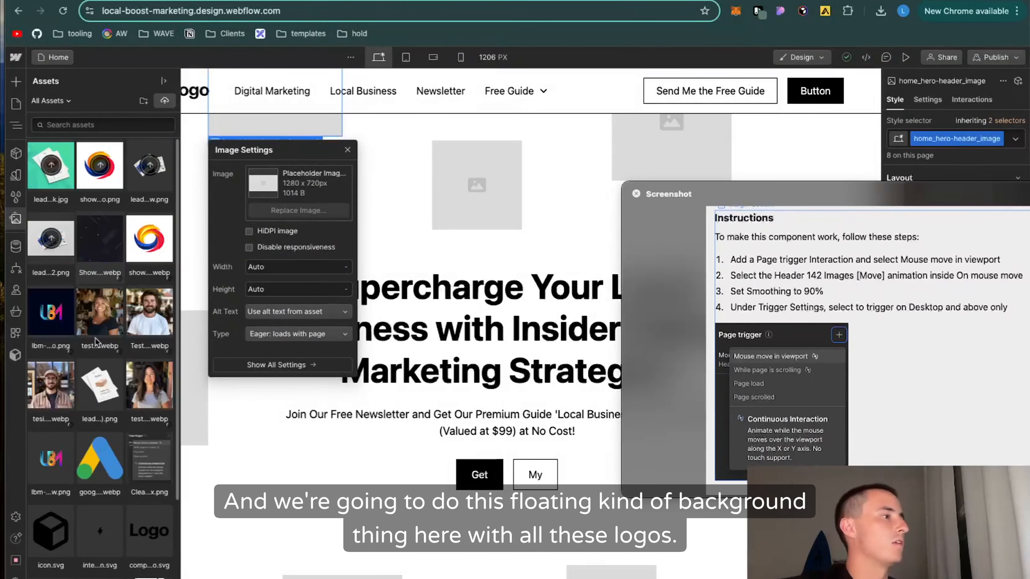
- Select the home_hero-header_images-group2 block behind the hero heading and move the floating instructions screenshot off the canvas
left_click(99, 385)
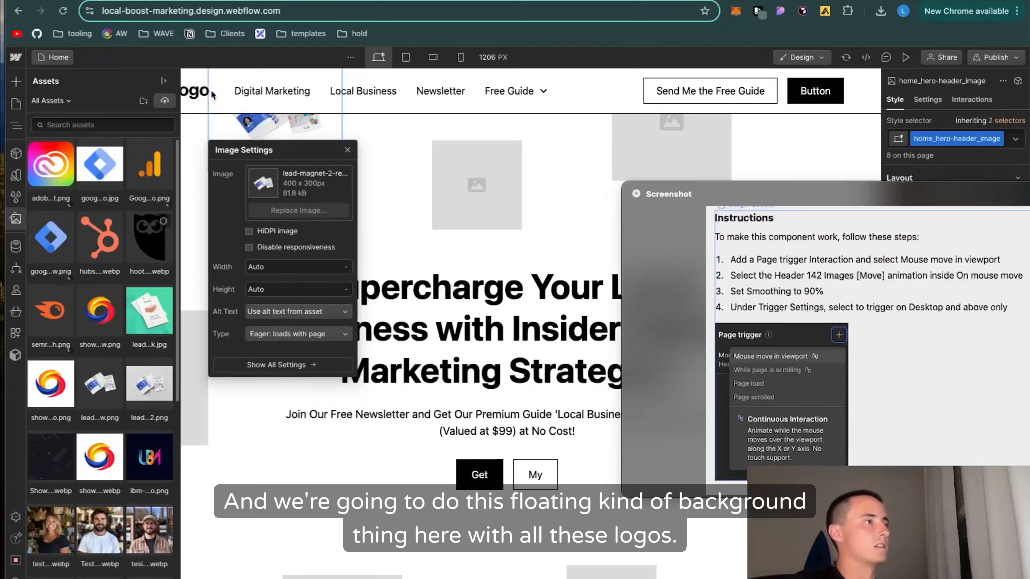
key("super+z")
left_click(195, 288)
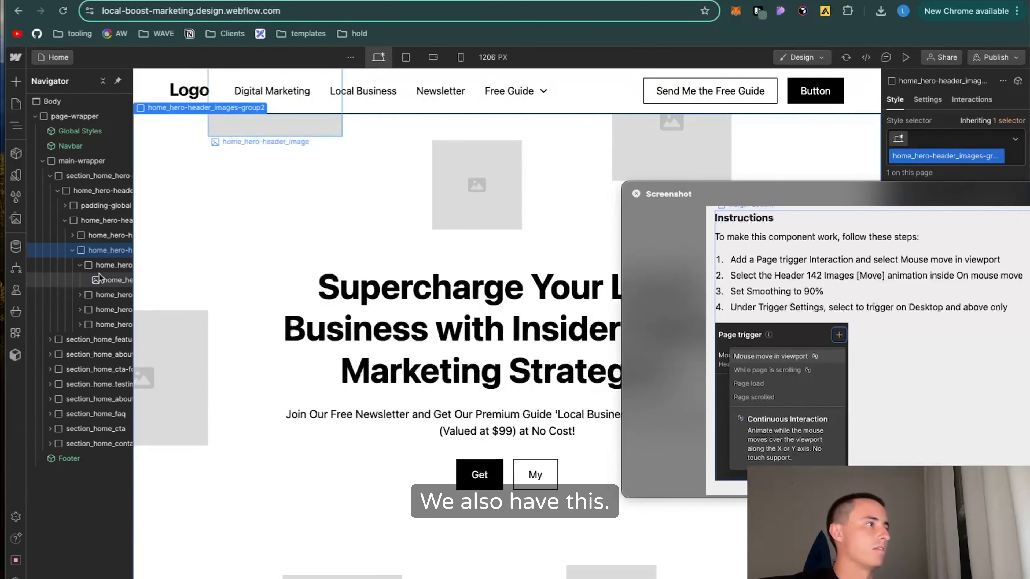
left_click(103, 278)
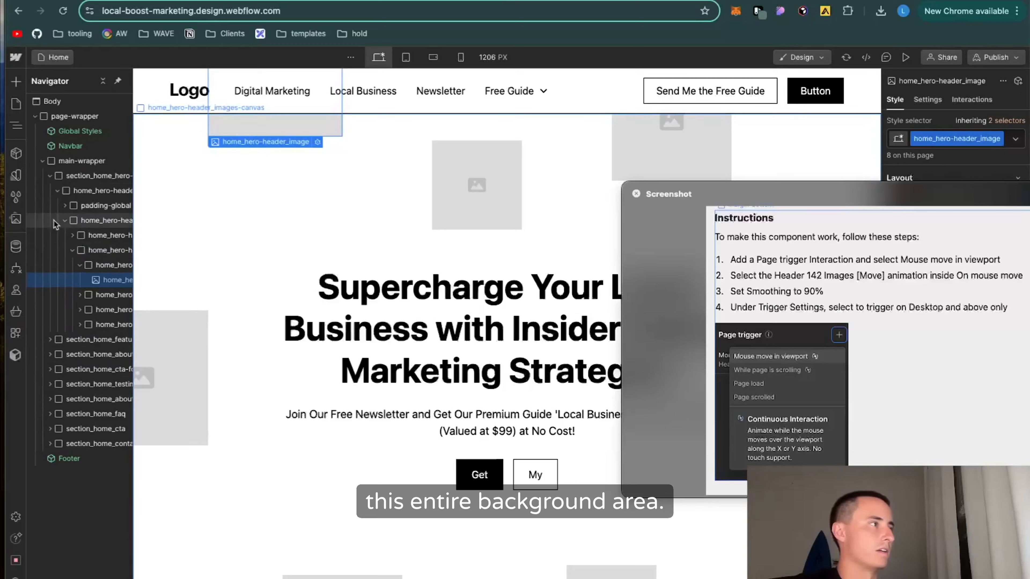
left_click(73, 251)
left_click_drag(751, 190, 1027, 244)
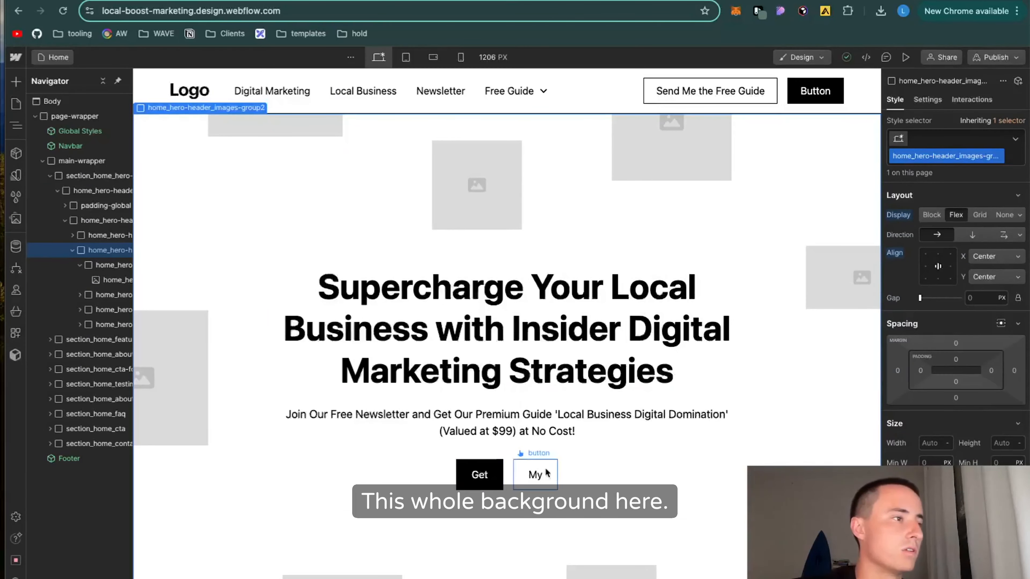
- Check the hero button text against the Relume wireframe, dismissing the Install Webflow App dialog, and return to the hero in Webflow
left_click(494, 481)
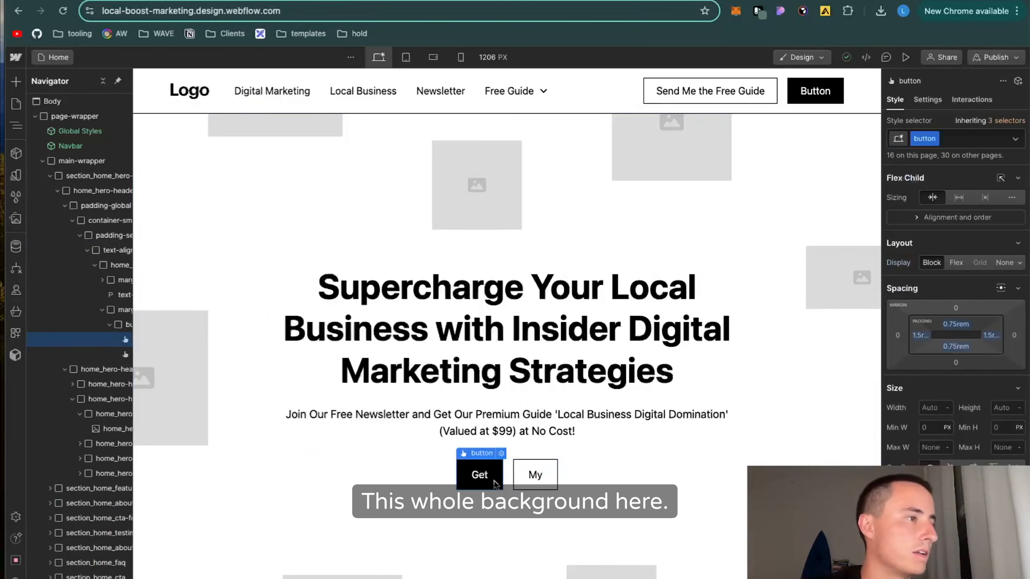
left_click(264, 548)
scroll(265, 548, "down", 5)
left_click(291, 1)
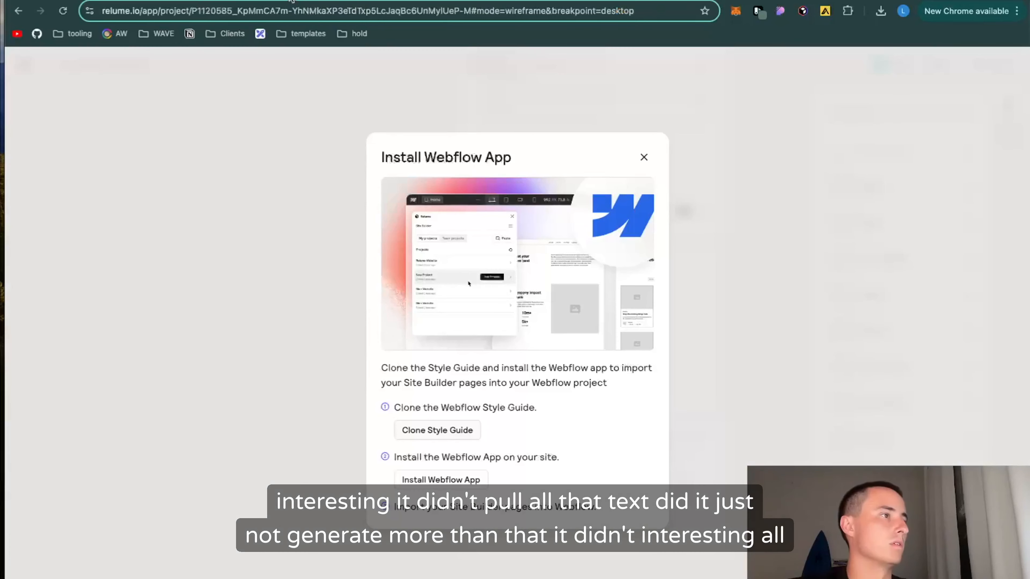
left_click(644, 157)
scroll(356, 405, "up", 15)
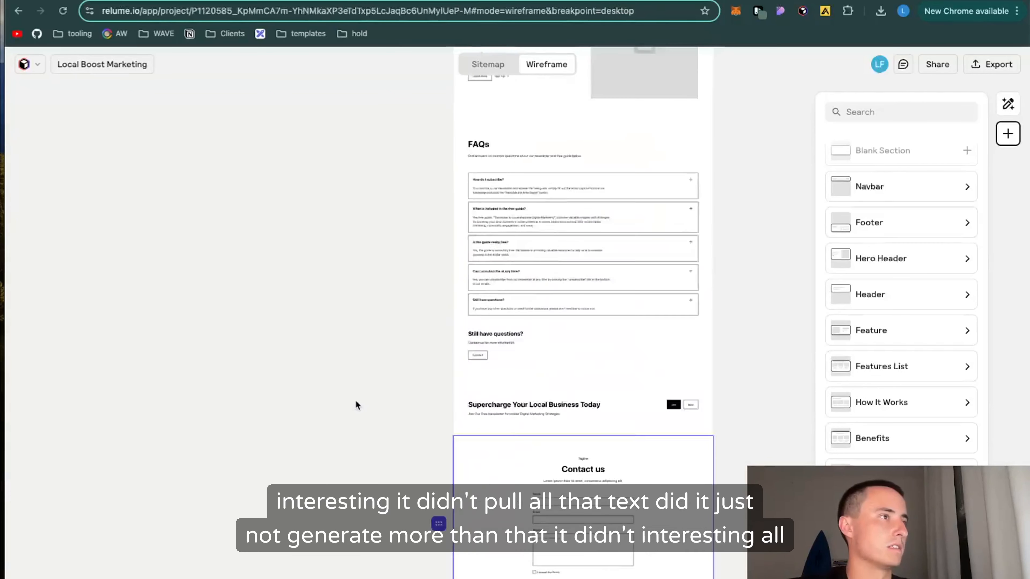
left_click(389, 0)
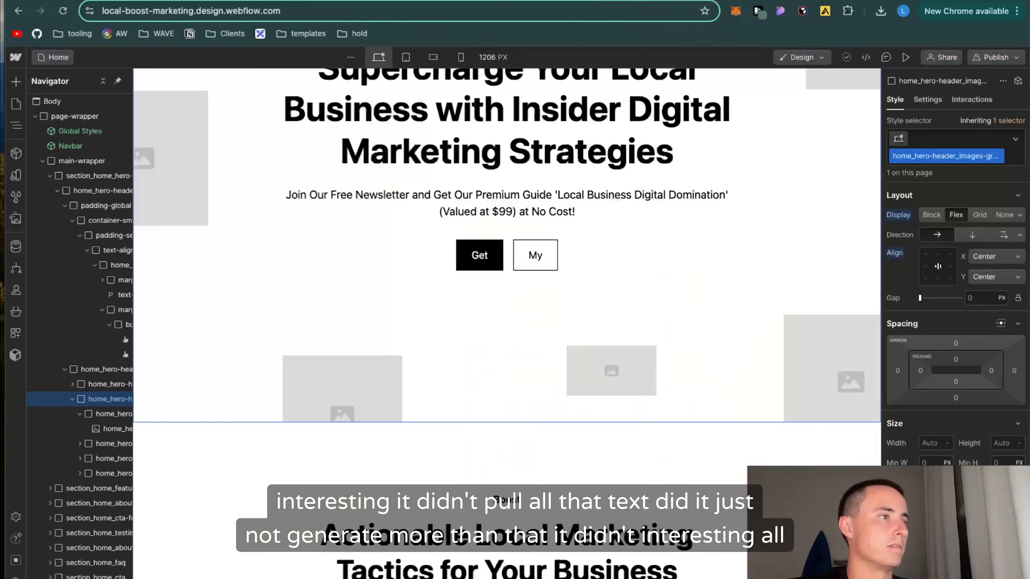
scroll(385, 150, "up", 5)
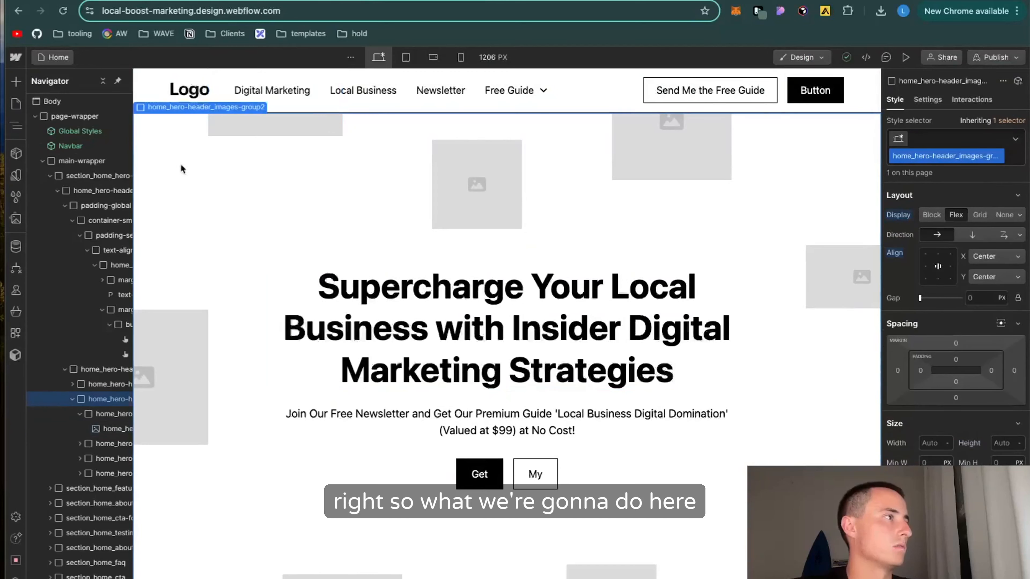
- Add Showtime bg color.webp as the background image of the home_hero-header_images-group2 block
scroll(974, 160, "down", 8)
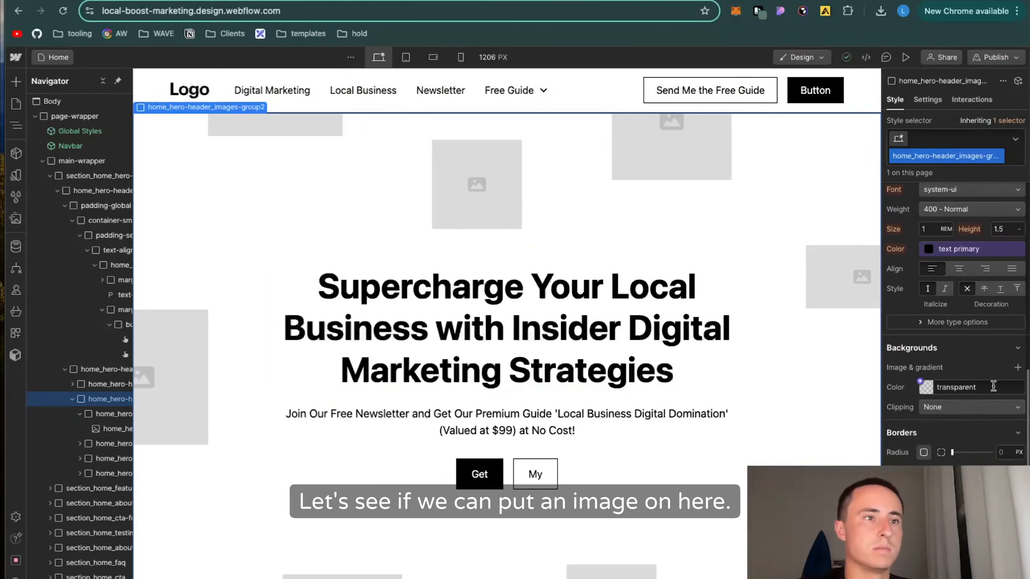
left_click(1017, 367)
left_click(970, 211)
left_click(161, 460)
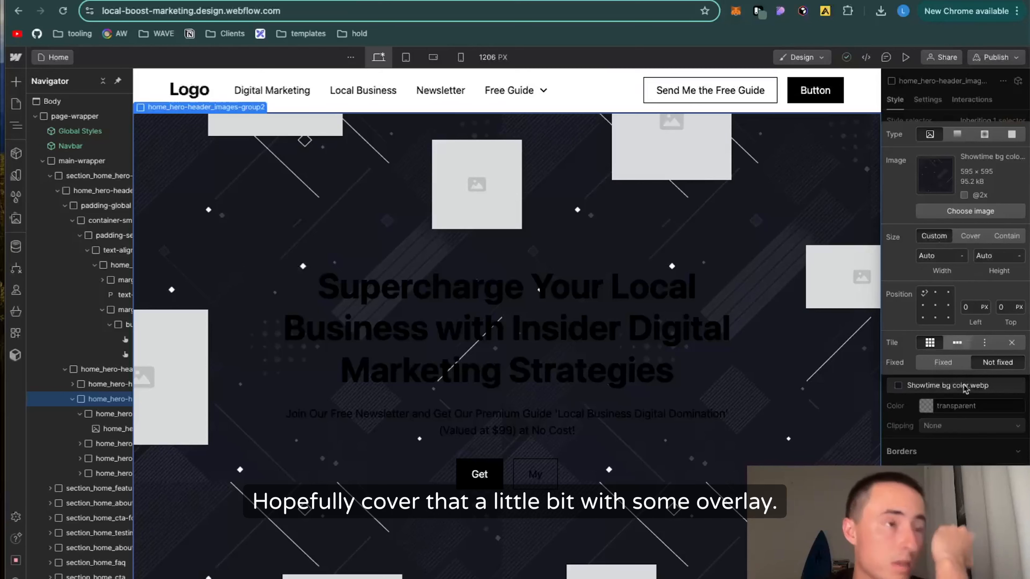
- Try a linear gradient as the hero image group's background and restore the Showtime bg color.webp image
left_click(957, 135)
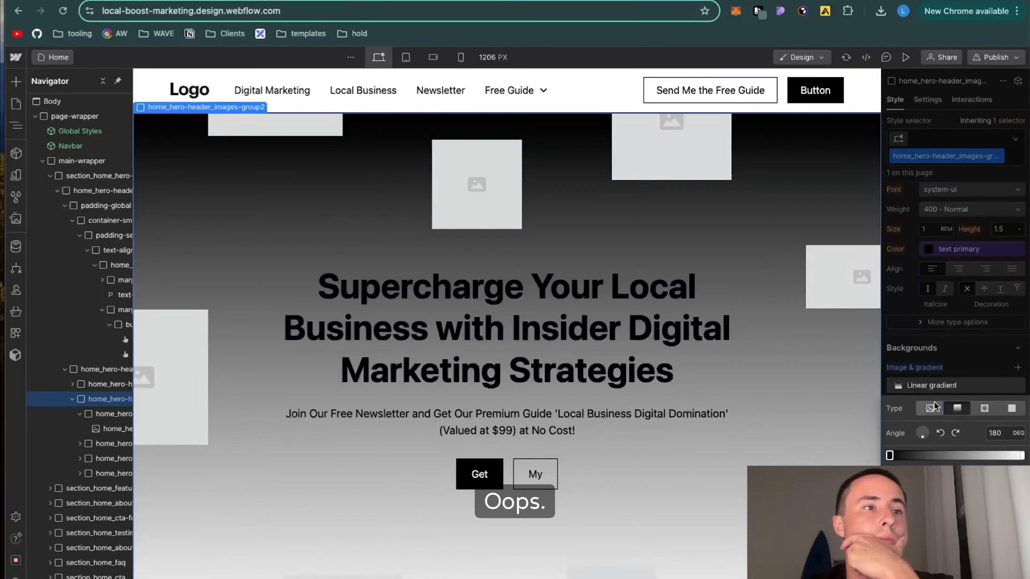
left_click(932, 410)
left_click(953, 212)
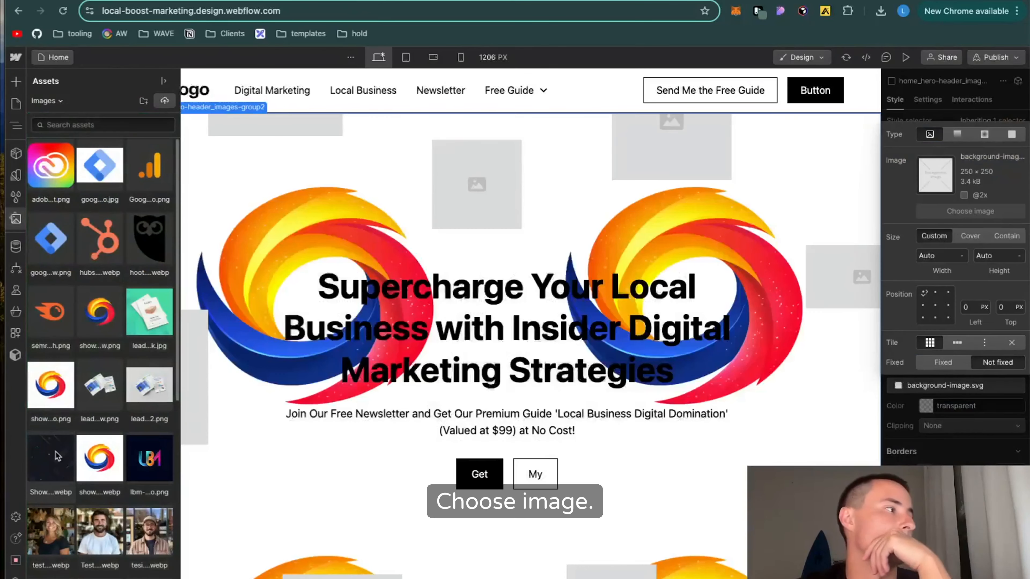
left_click(57, 457)
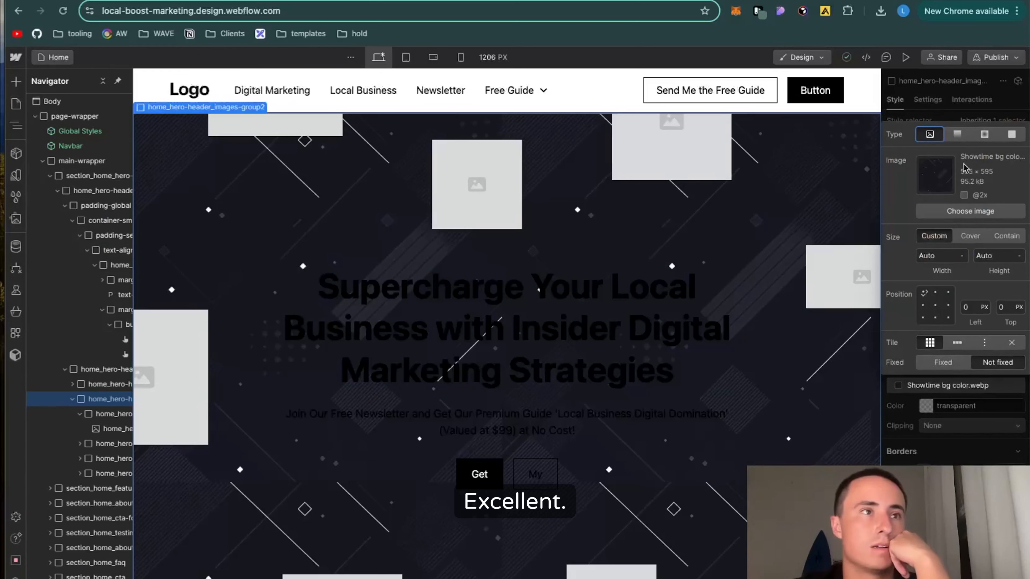
key("Escape")
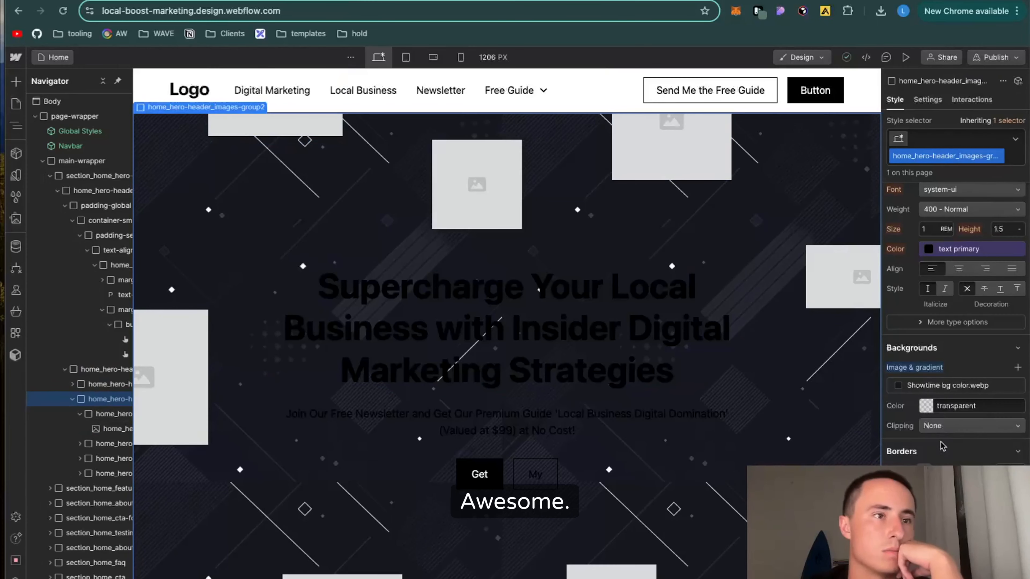
left_click(926, 406)
left_click(359, 295)
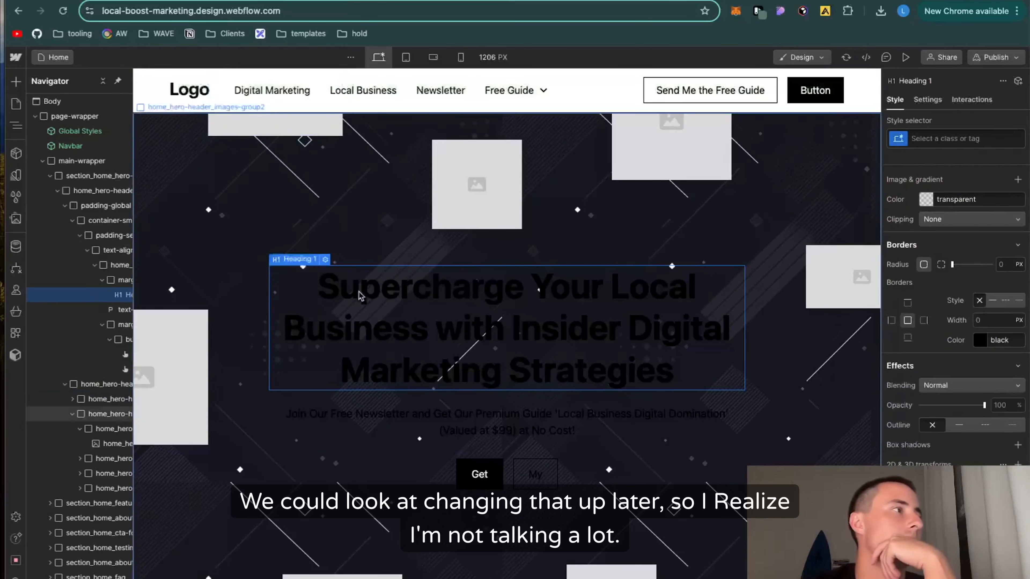
left_click(189, 98)
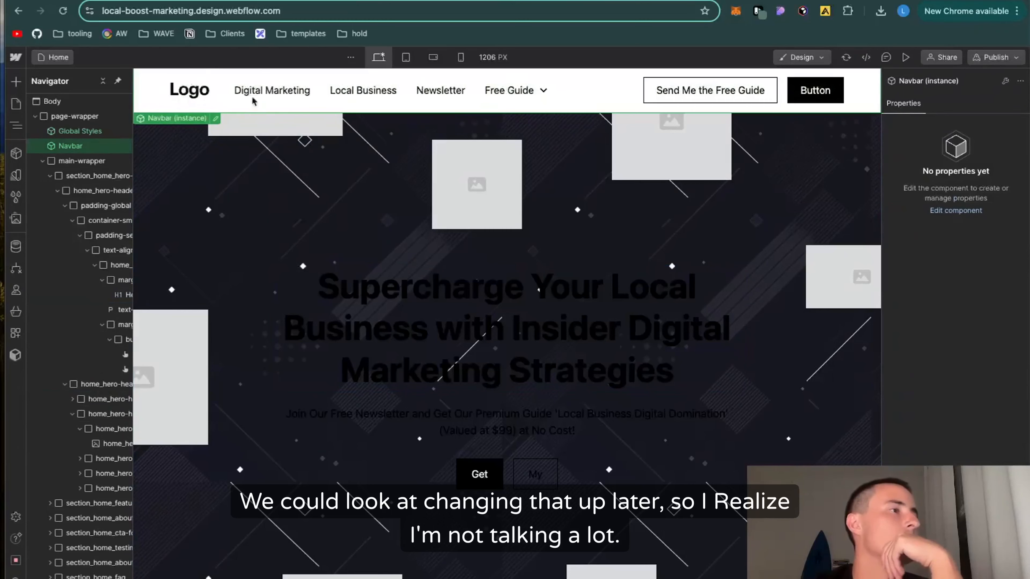
- Replace the upper-left hero placeholder with the Adobe logo and the upper-middle one with semrush.png
left_click(320, 130)
double_click(317, 126)
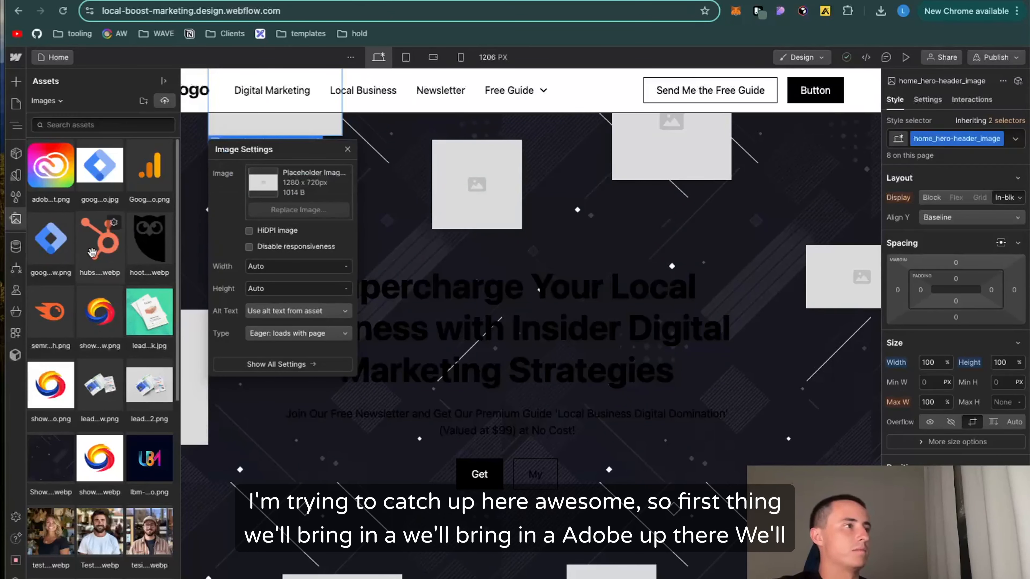
left_click(58, 185)
left_click(477, 185)
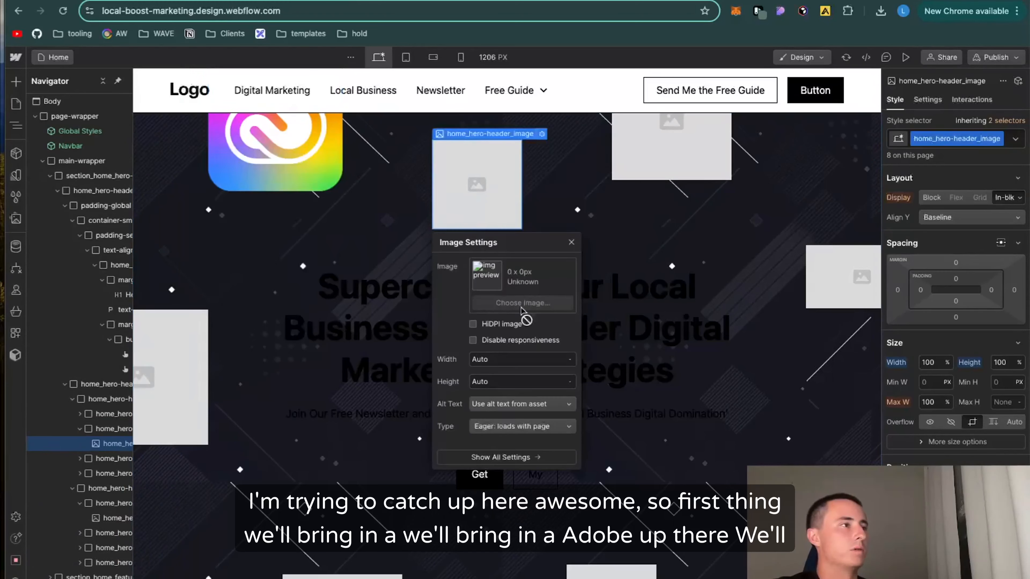
left_click(522, 303)
left_click(51, 311)
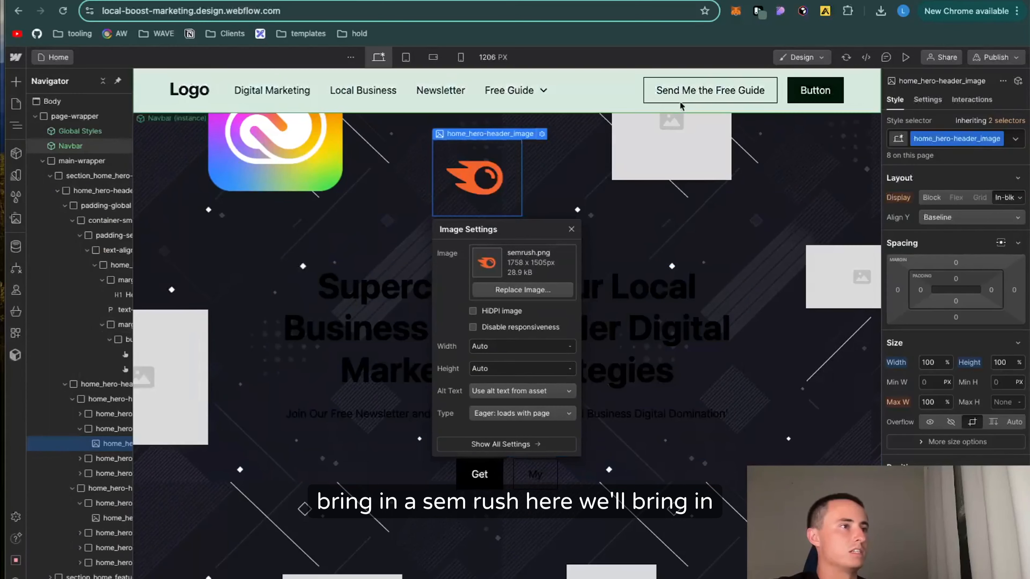
- Set the upper-right hero placeholder image to the HubSpot logo
left_click(672, 146)
left_click(702, 254)
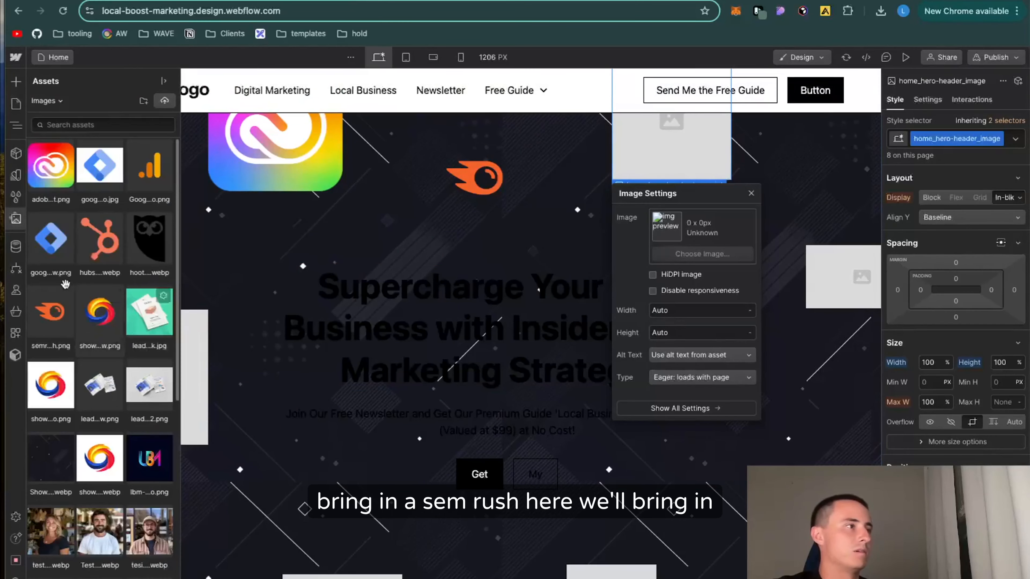
left_click(100, 260)
- Try the transparent Hootsuite logo in the hero's left-edge placeholder image
left_click(172, 422)
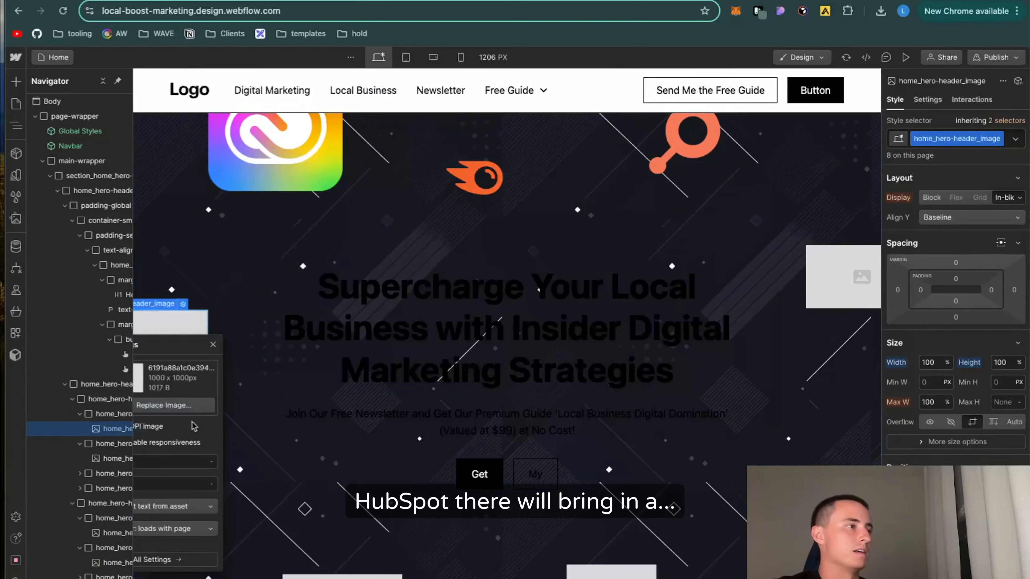
left_click(178, 406)
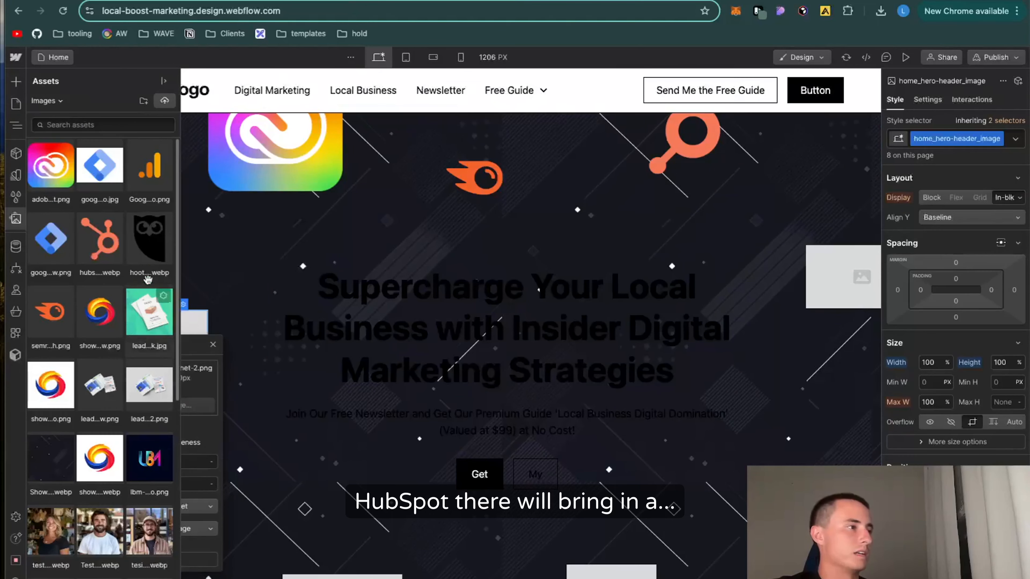
left_click(93, 414)
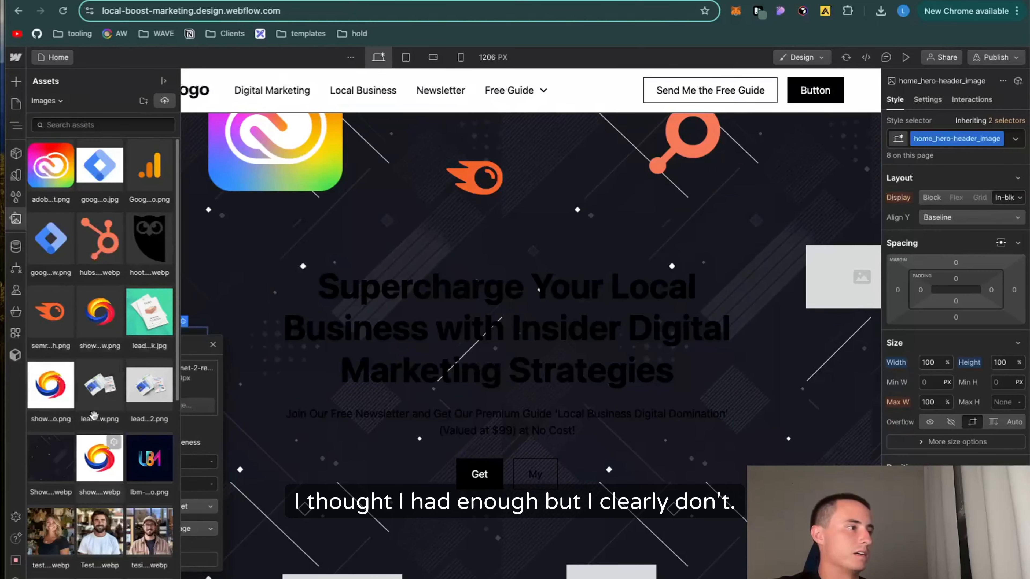
left_click(147, 245)
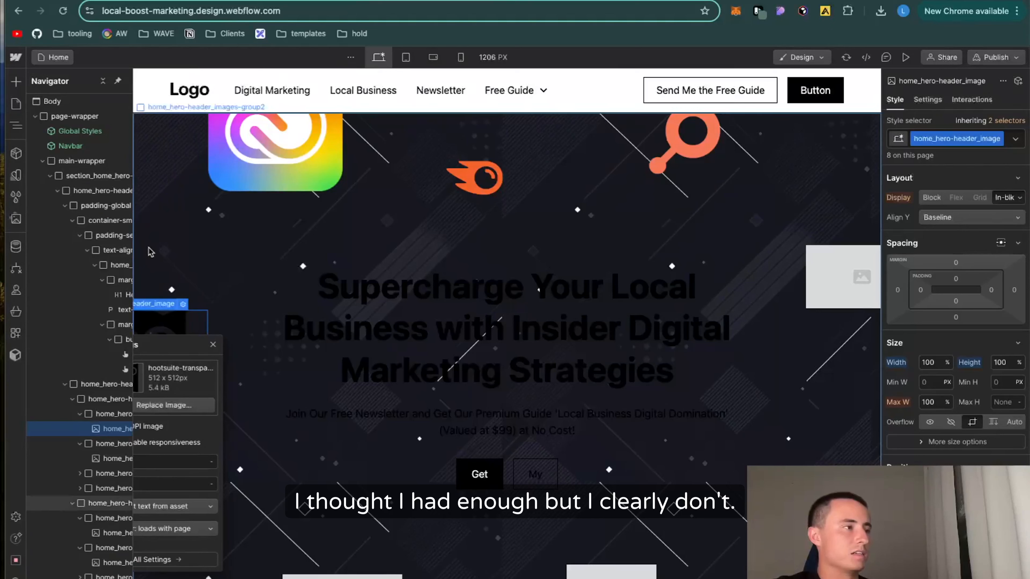
- Replace the hero's left-edge image with the google_tags logo PNG and the right-edge placeholder with the Google Analytics logo
left_click(176, 406)
left_click(51, 249)
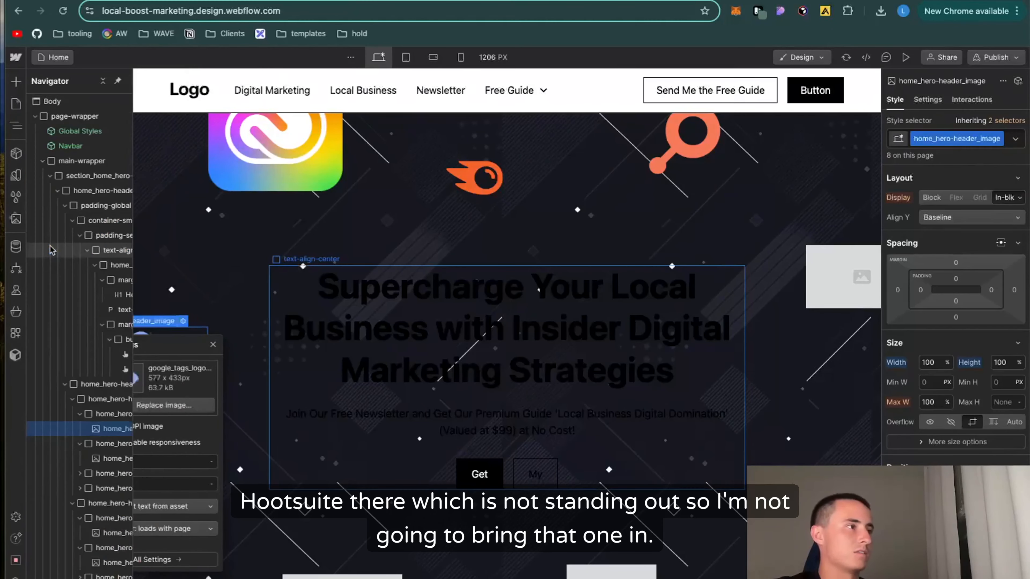
left_click(821, 248)
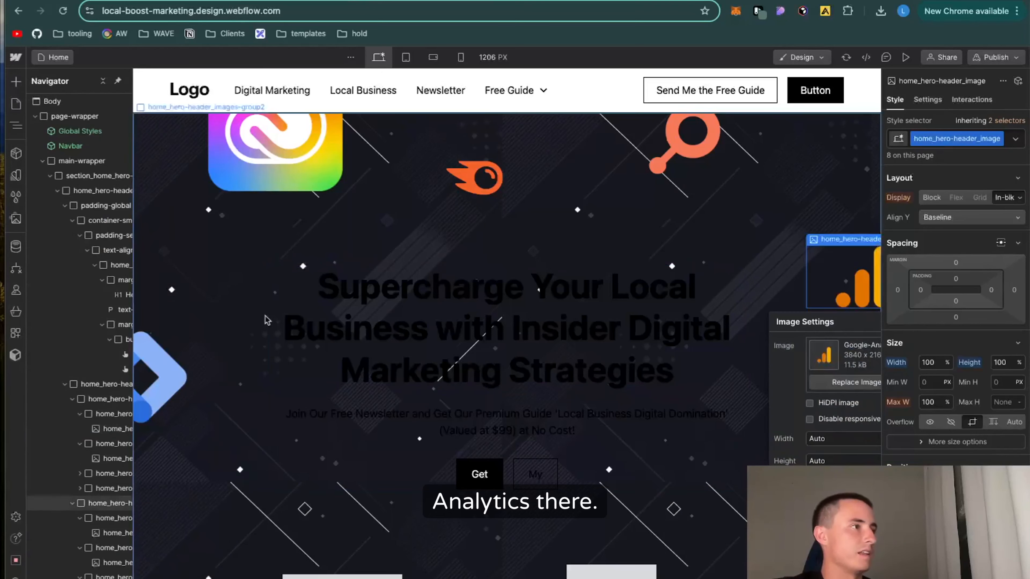
- Replace the lower-left hero placeholder with the google ads logo transparent.webp asset
double_click(340, 576)
left_click(85, 380)
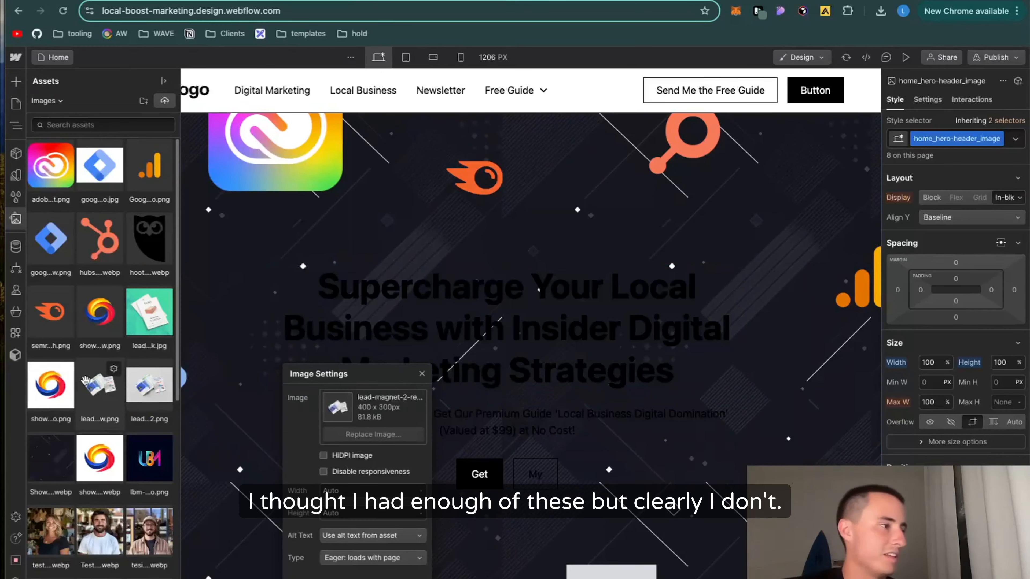
scroll(84, 404, "down", 3)
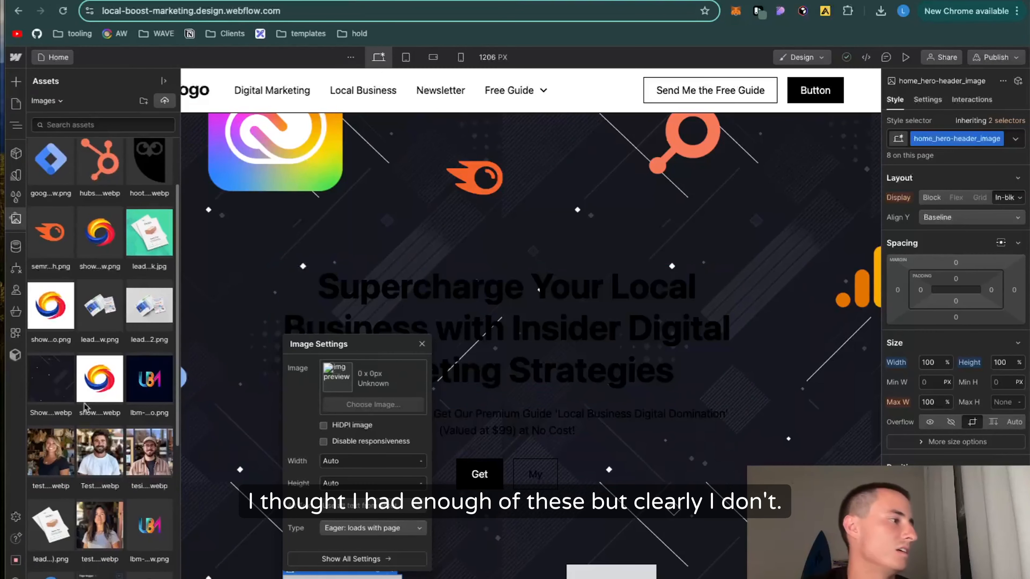
scroll(84, 499, "down", 1)
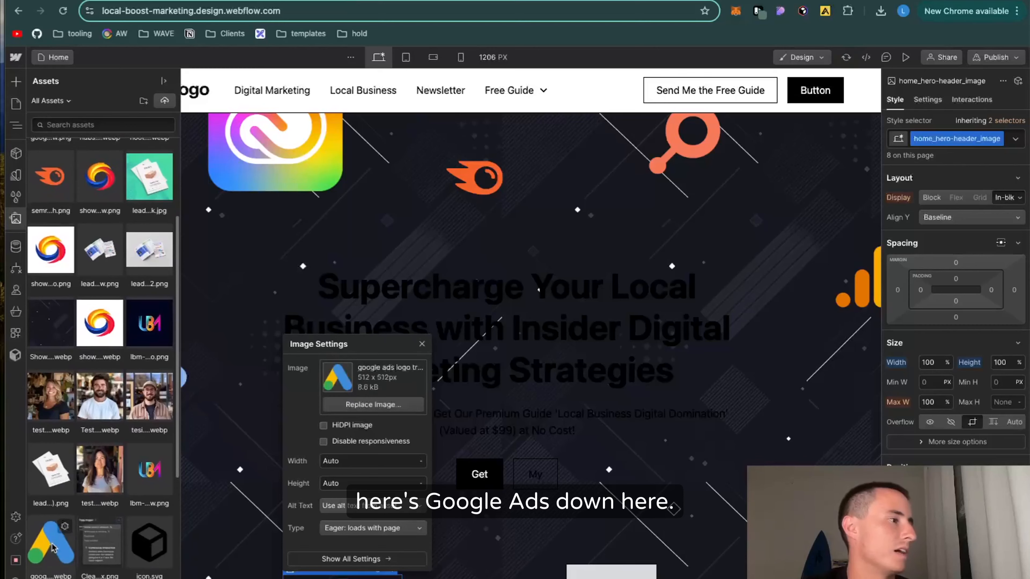
- Replace the lower-middle hero placeholder with the blue Webflow logo from the assets
key("z")
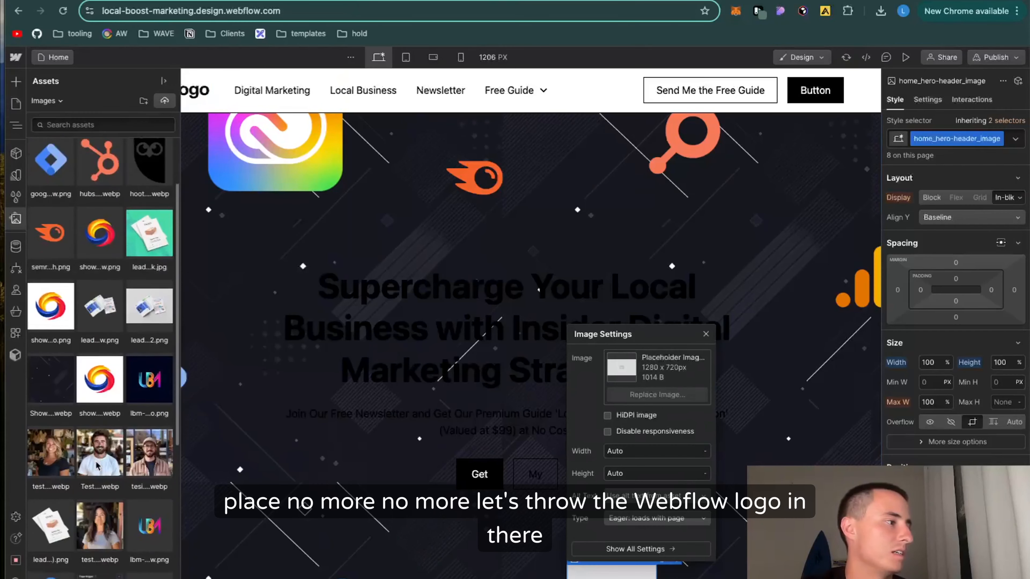
scroll(97, 465, "down", 5)
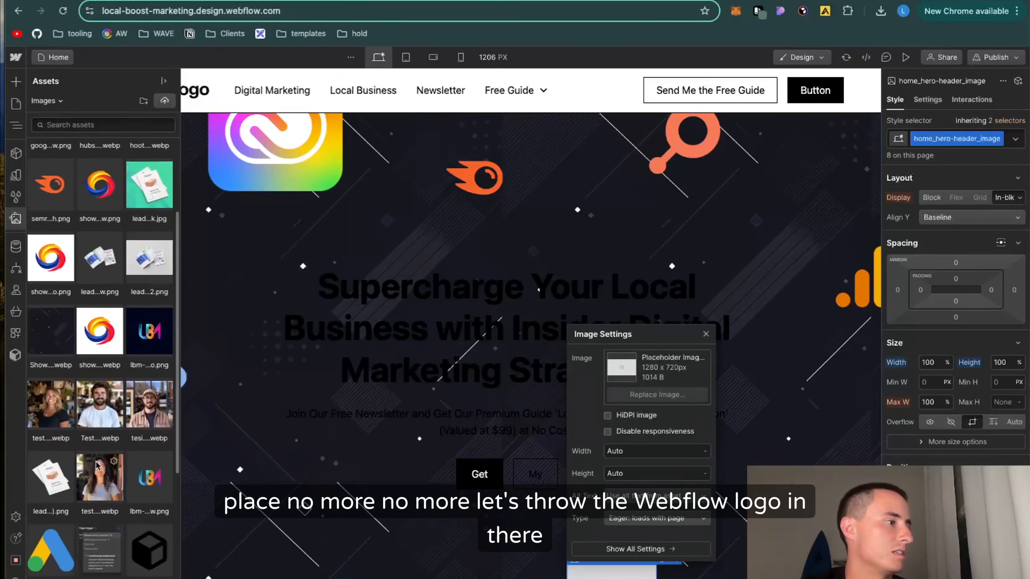
scroll(100, 465, "down", 1)
left_click(100, 467)
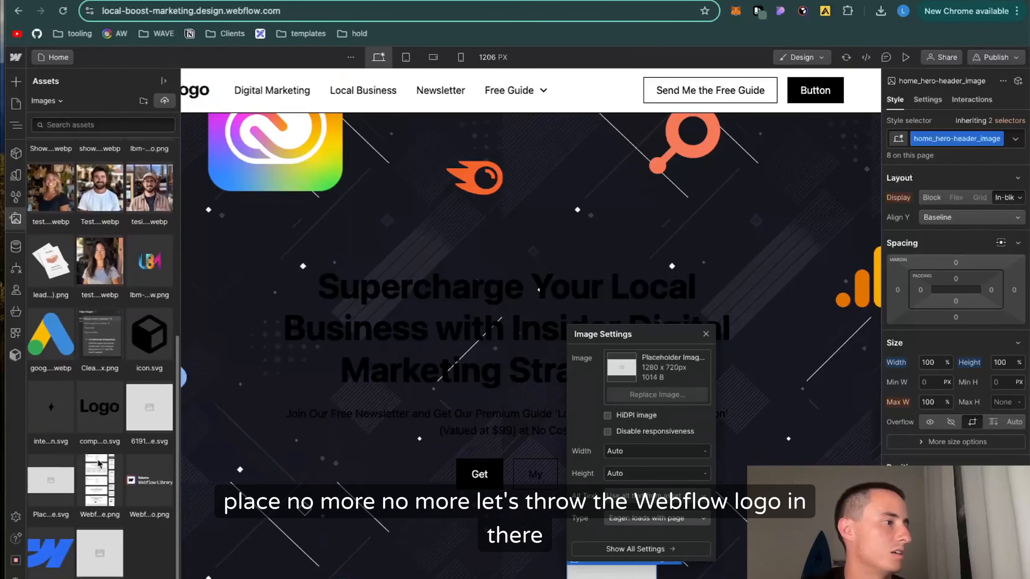
scroll(100, 467, "up", 1)
scroll(100, 466, "down", 1)
left_click(51, 571)
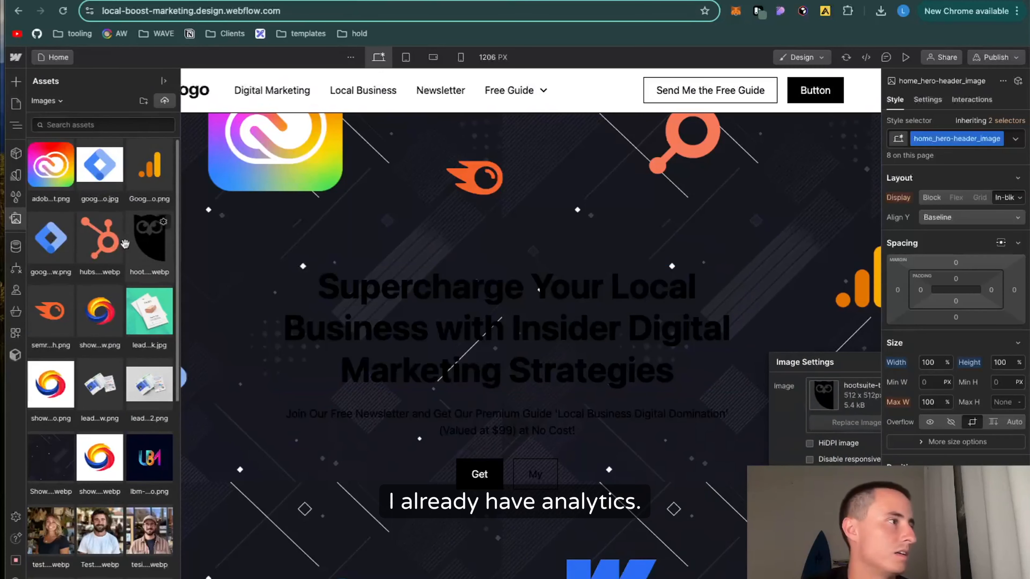
- Replace the lower-right hero image with the round showtime logo that has no white background
left_click(51, 243)
left_click(100, 321)
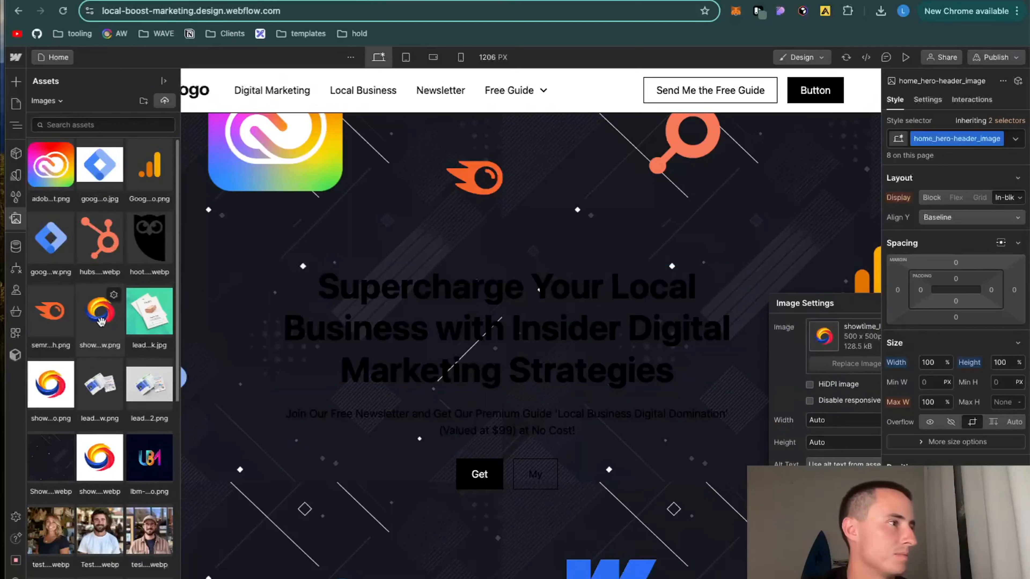
- Reapply the round showtime logo without a white background to the lower-right hero image
left_click(59, 381)
left_click(108, 326)
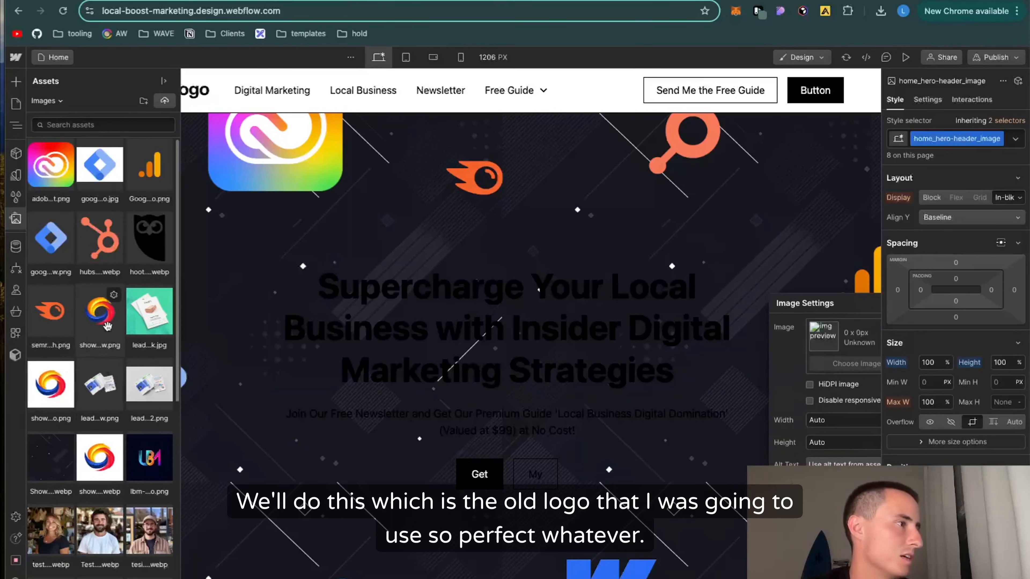
left_click(100, 312)
- Limit the home_hero-header_image class to a maximum width of 150 px using the Adobe logo image in the hero
left_click(286, 140)
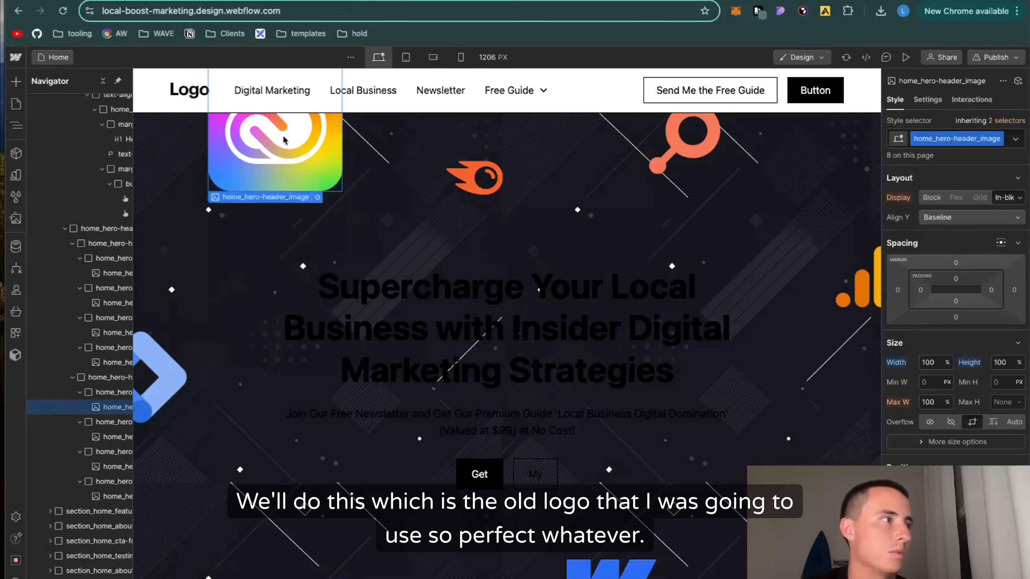
left_click(947, 402)
left_click(960, 388)
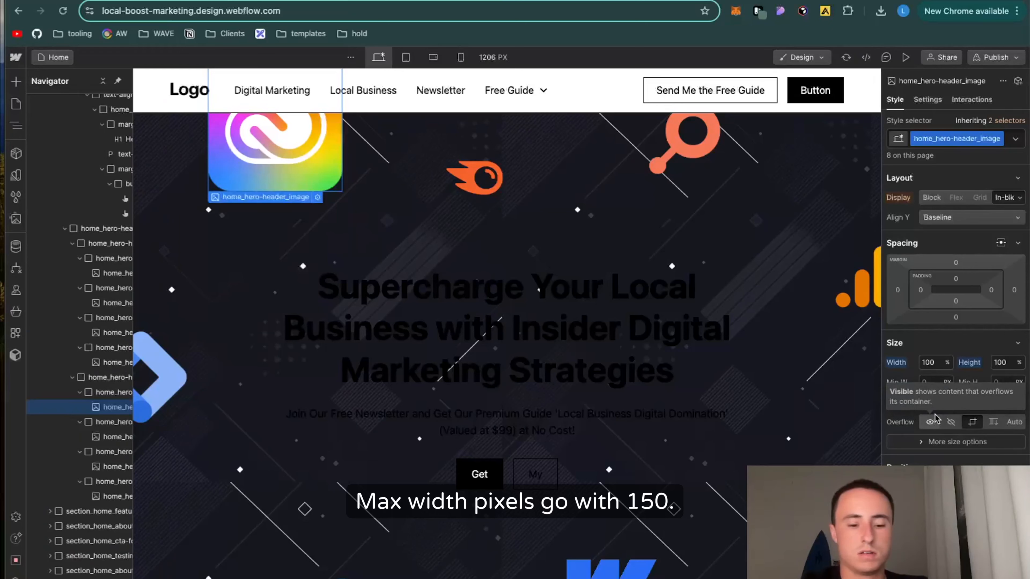
type("150")
key("Return")
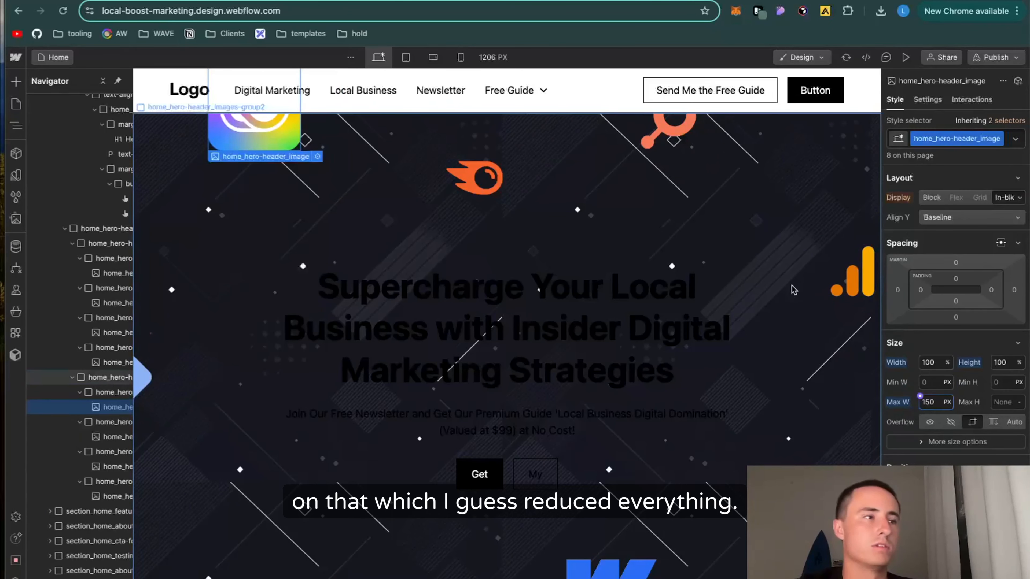
left_click(505, 310)
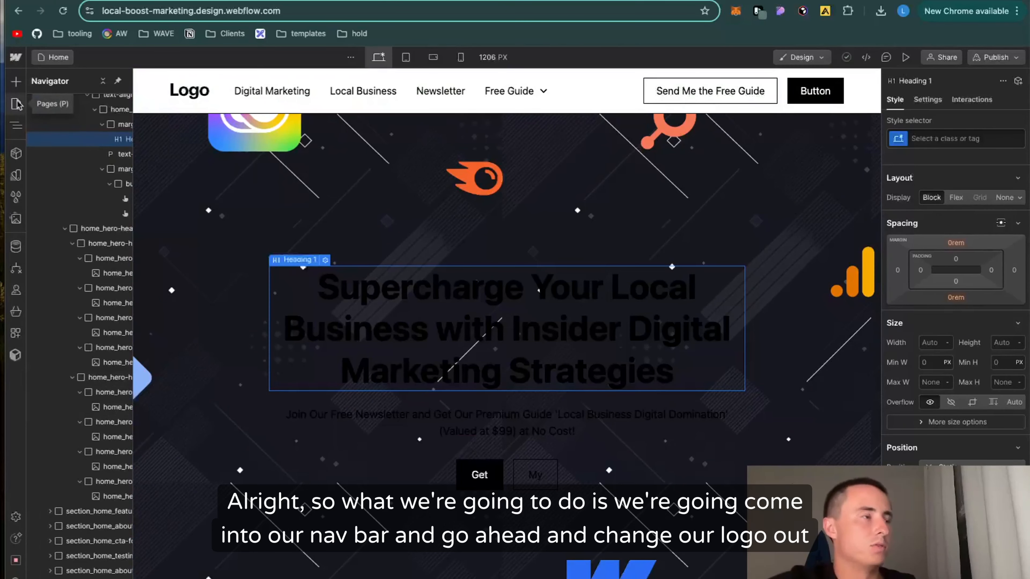
- Open the Navbar component and replace its placeholder logo with the background-removed lbm-logo image from the assets
double_click(190, 94)
left_click(190, 94)
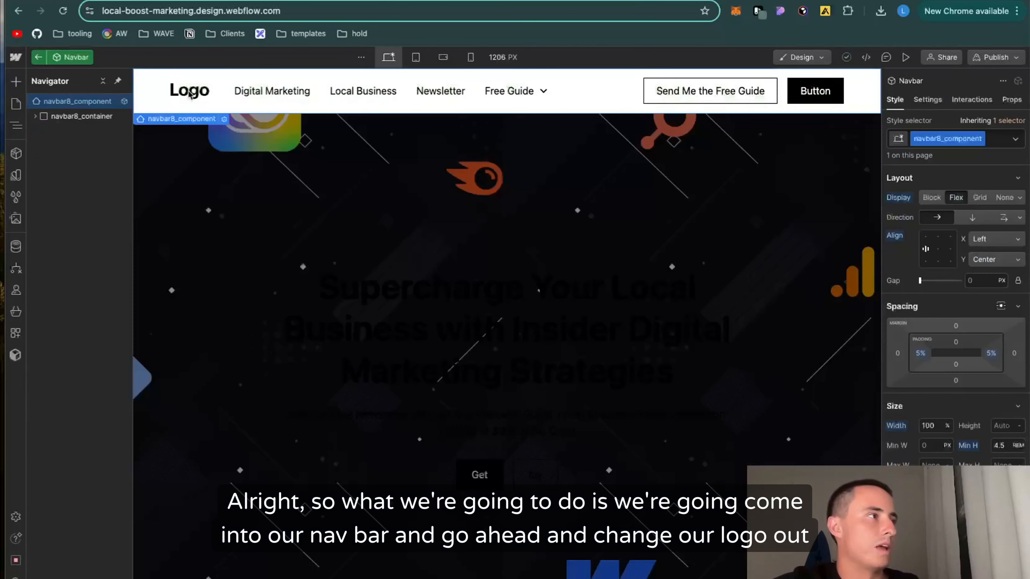
double_click(190, 94)
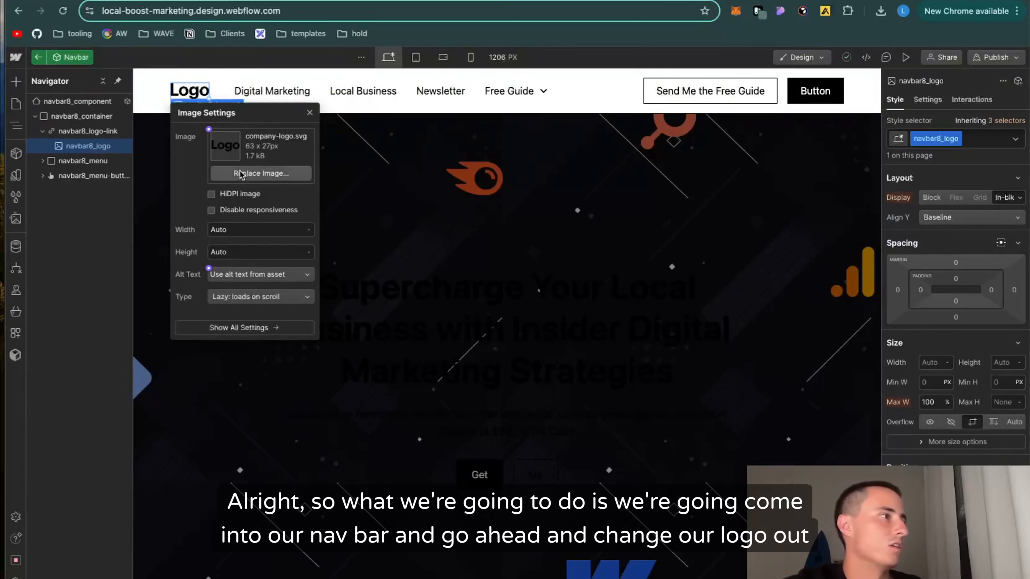
left_click(259, 173)
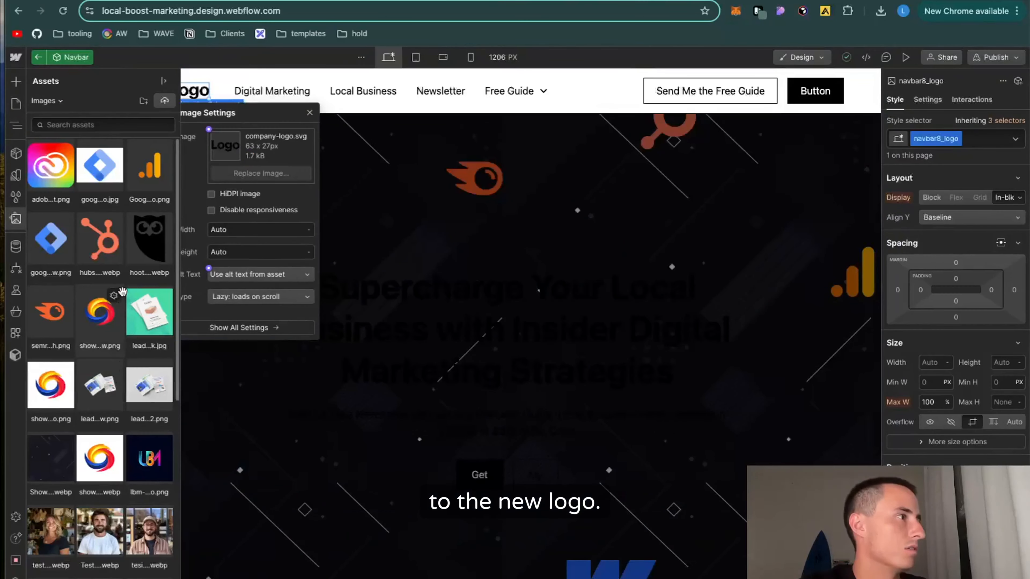
scroll(114, 345, "down", 2)
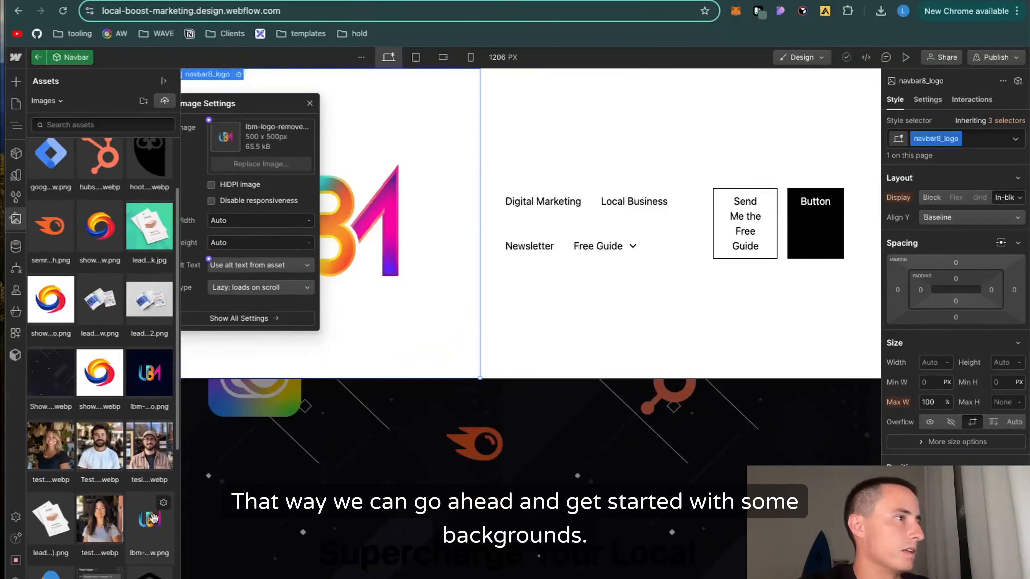
left_click(153, 523)
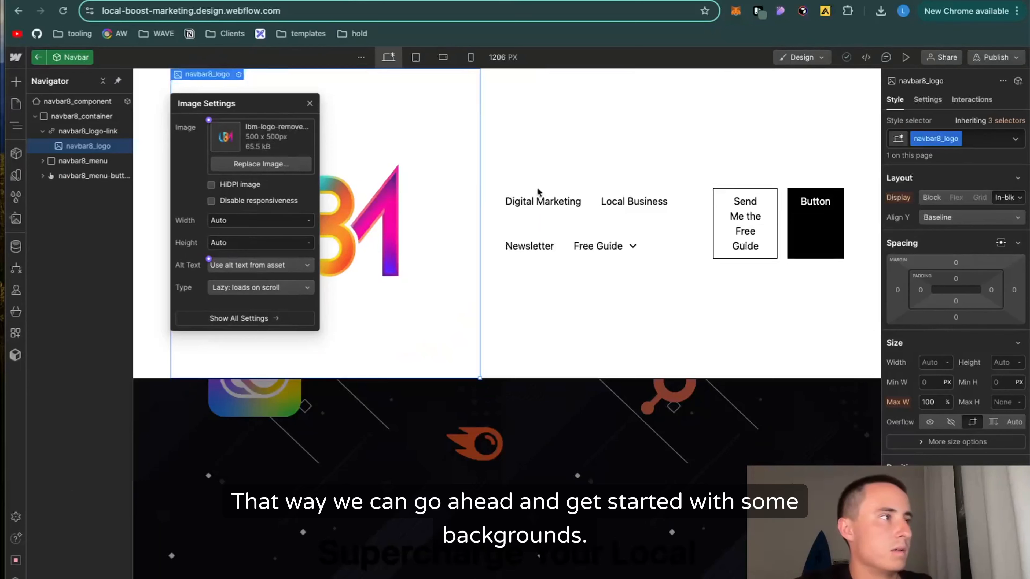
- Set the navbar logo's maximum width to 70 px after trying 100 px
left_click(947, 406)
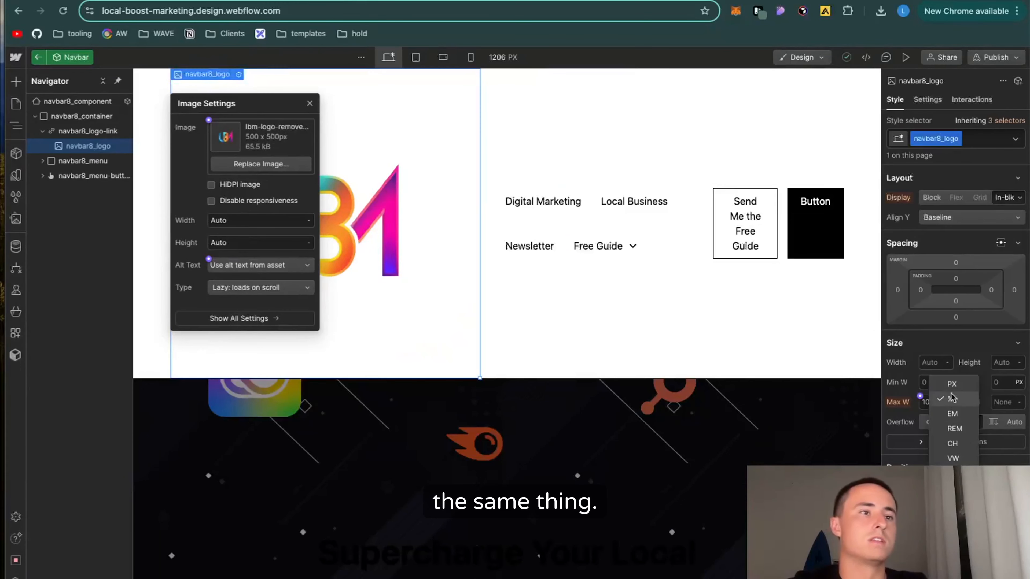
left_click(958, 388)
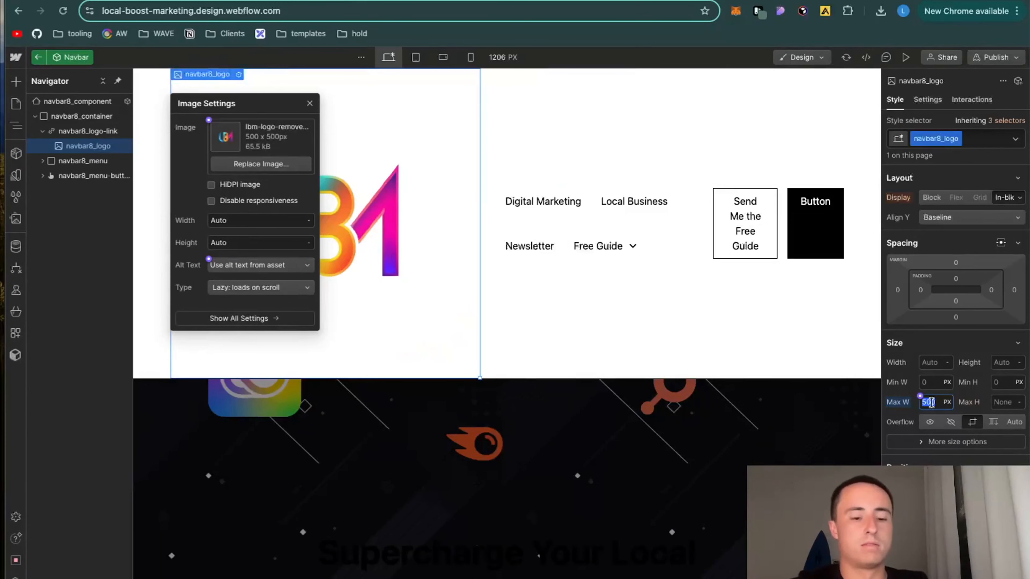
type("10")
key("Return")
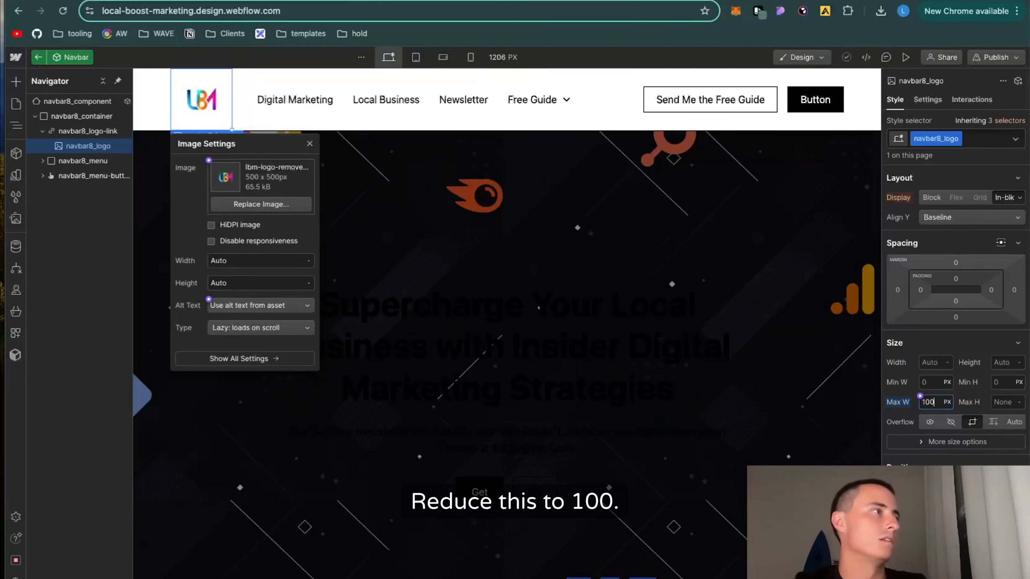
key("BackSpace")
key("BackSpace")
key("BackSpace")
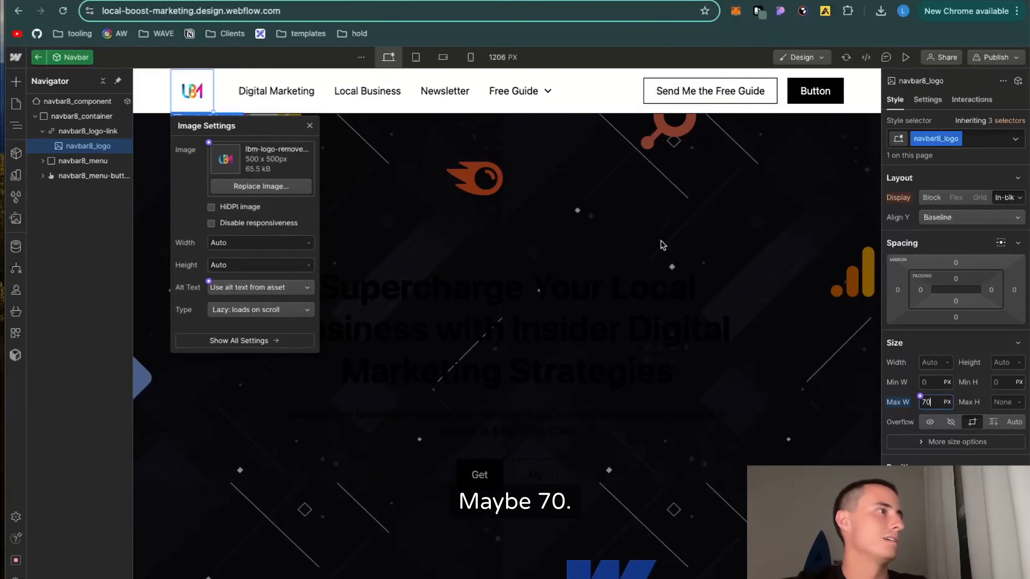
- Sample the orange #ee9631 and the cyan #4ddbe4 from the navbar logo with the browser's color picker extension
left_click(825, 11)
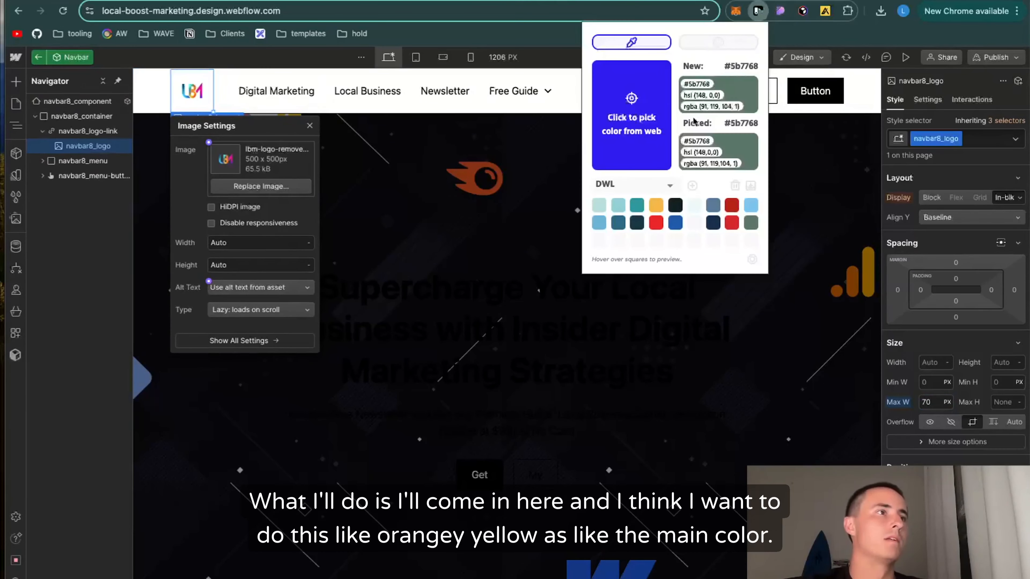
left_click(644, 136)
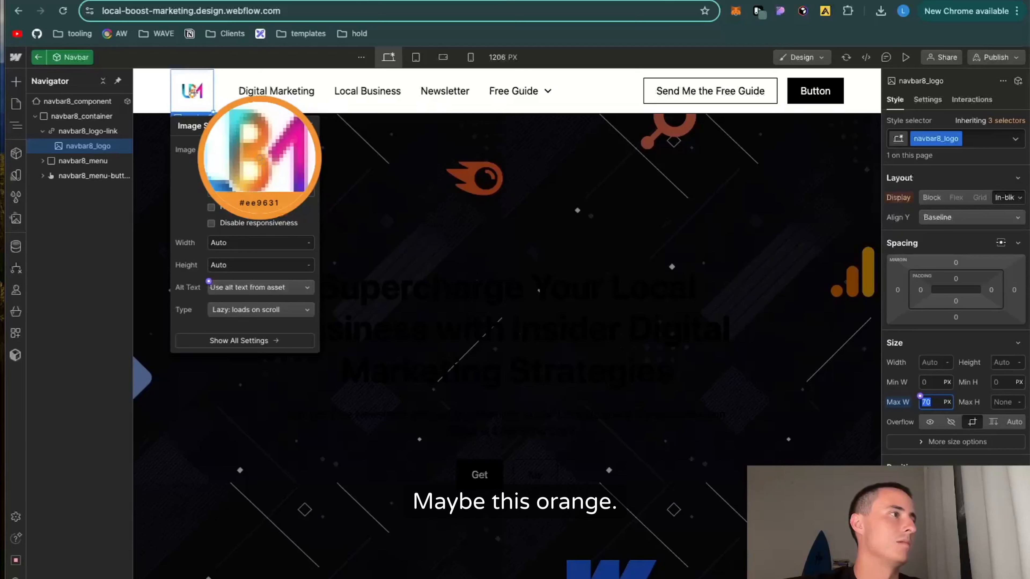
left_click(193, 92)
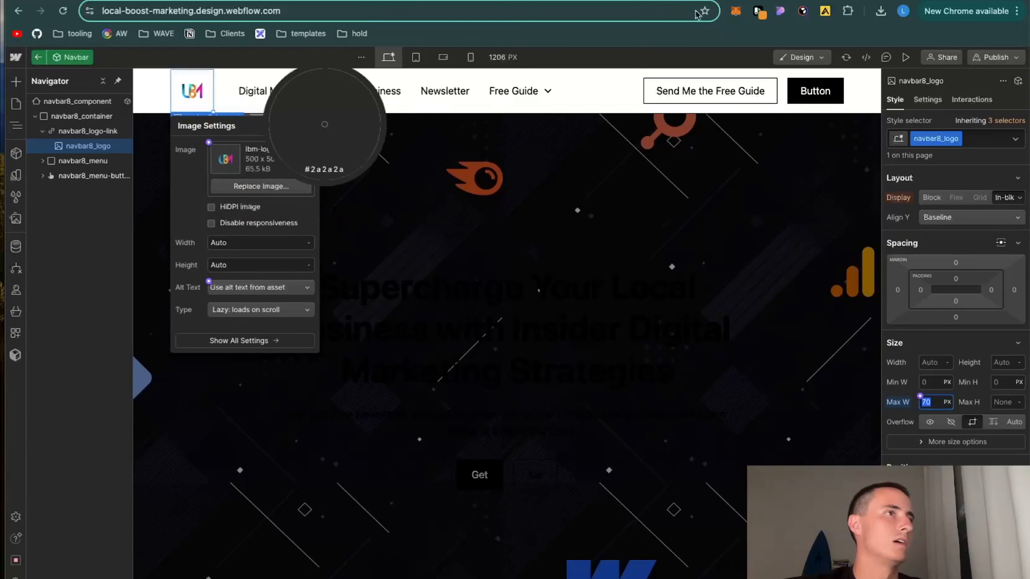
left_click(758, 12)
left_click(613, 119)
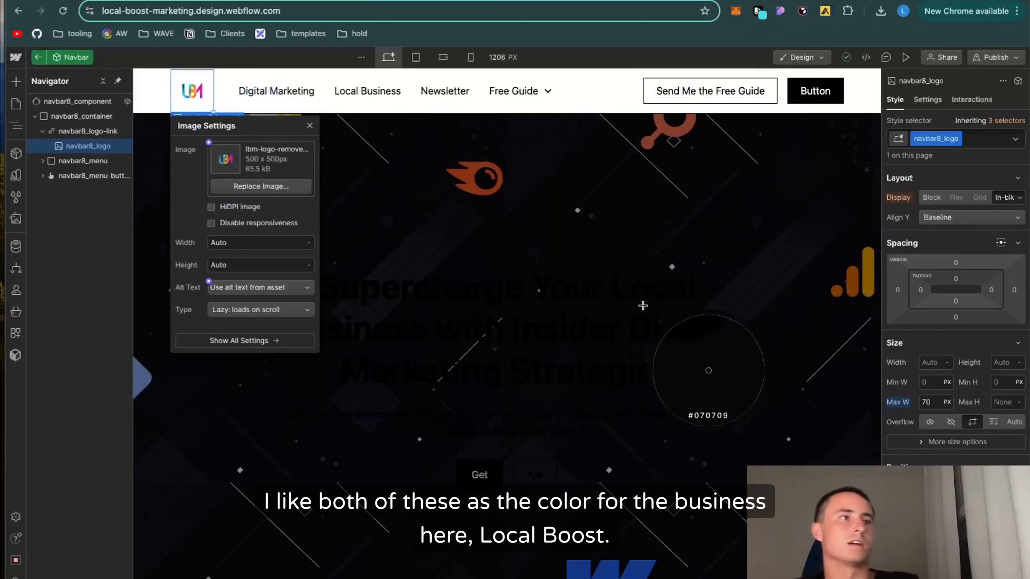
left_click(758, 12)
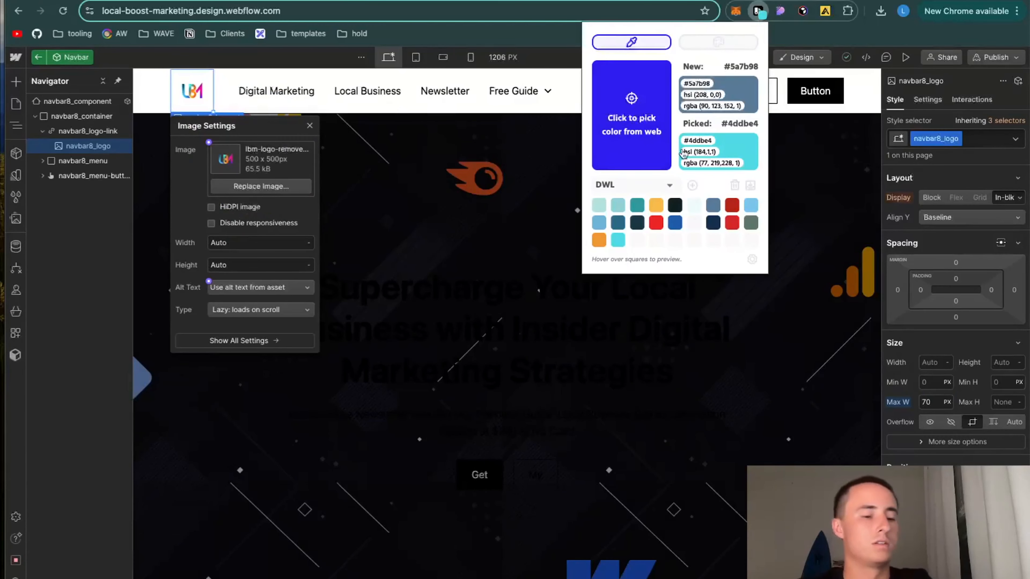
- Open the draft Style Guide page and look through its typography and rich text sections
left_click(16, 104)
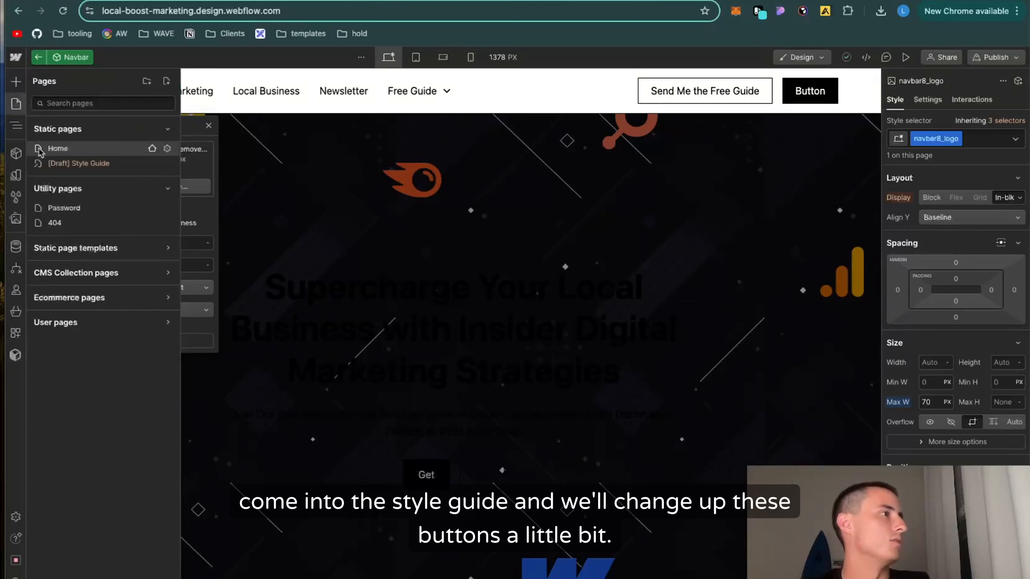
left_click(71, 165)
scroll(372, 391, "down", 10)
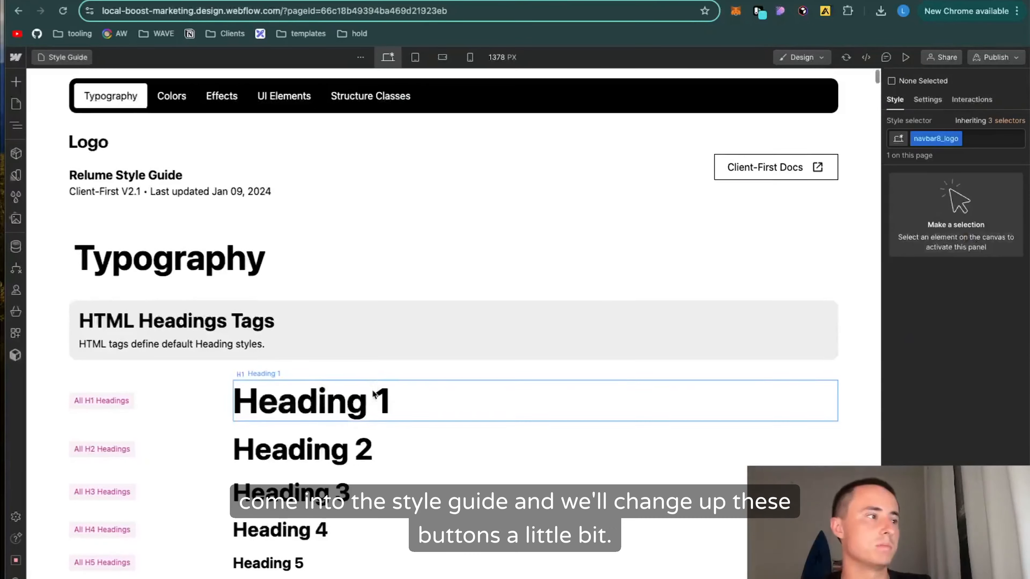
scroll(373, 393, "down", 15)
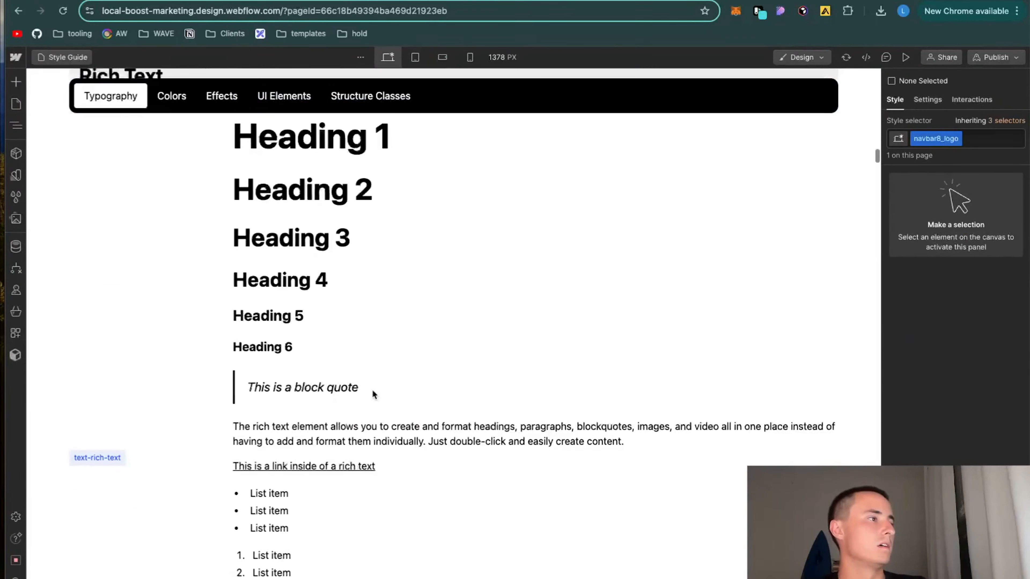
scroll(373, 394, "up", 4)
- Copy the light gray swatch from the color picker and set the background-color-primary class's background to #f7f7f7
left_click(757, 11)
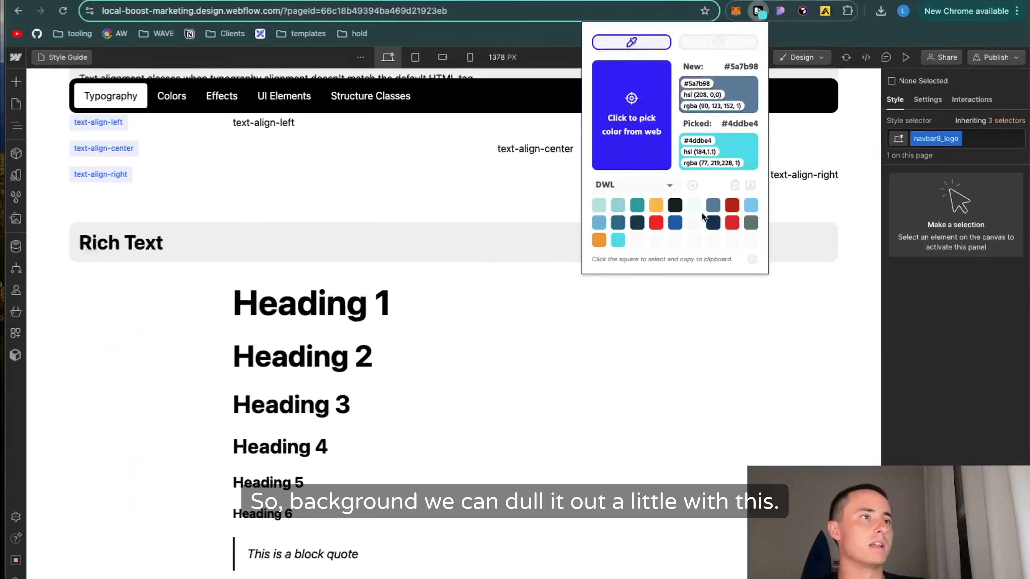
scroll(435, 344, "down", 12)
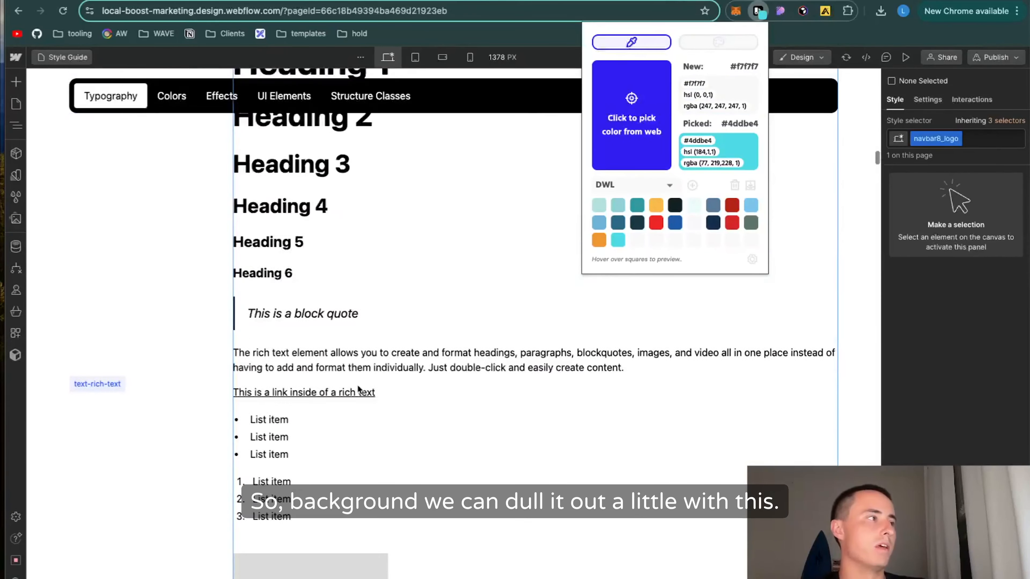
left_click(214, 334)
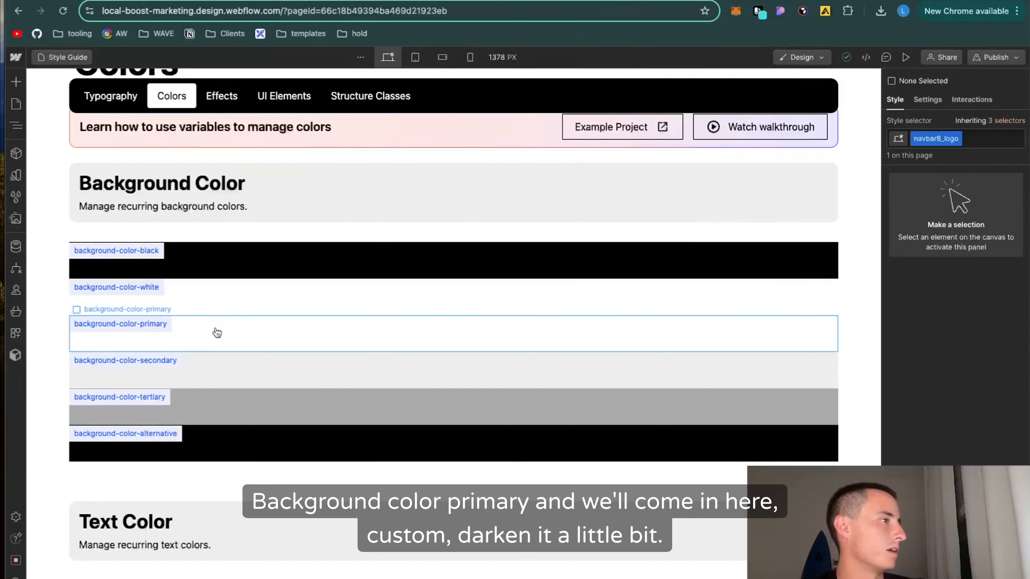
left_click(214, 334)
left_click(931, 416)
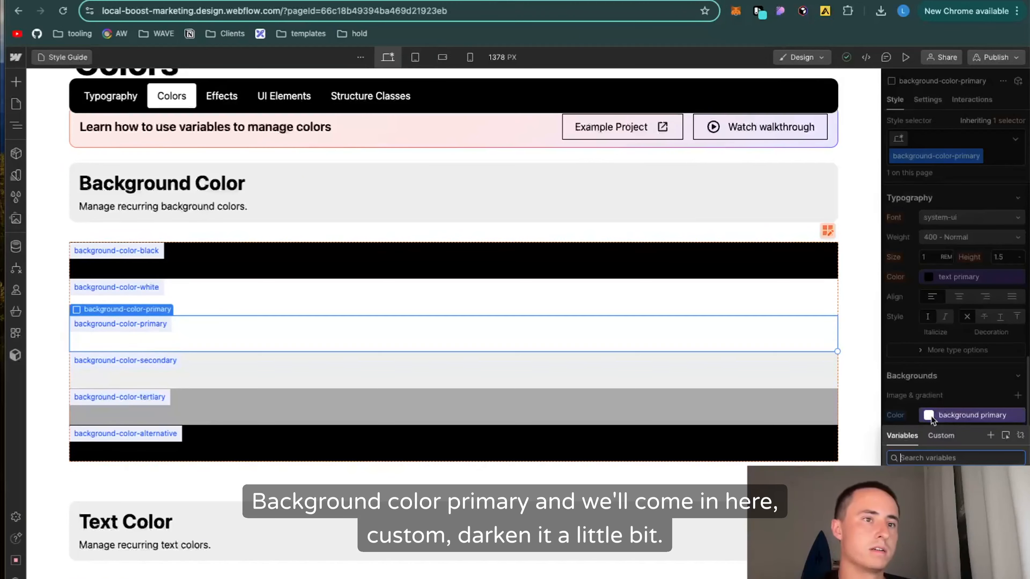
left_click(940, 435)
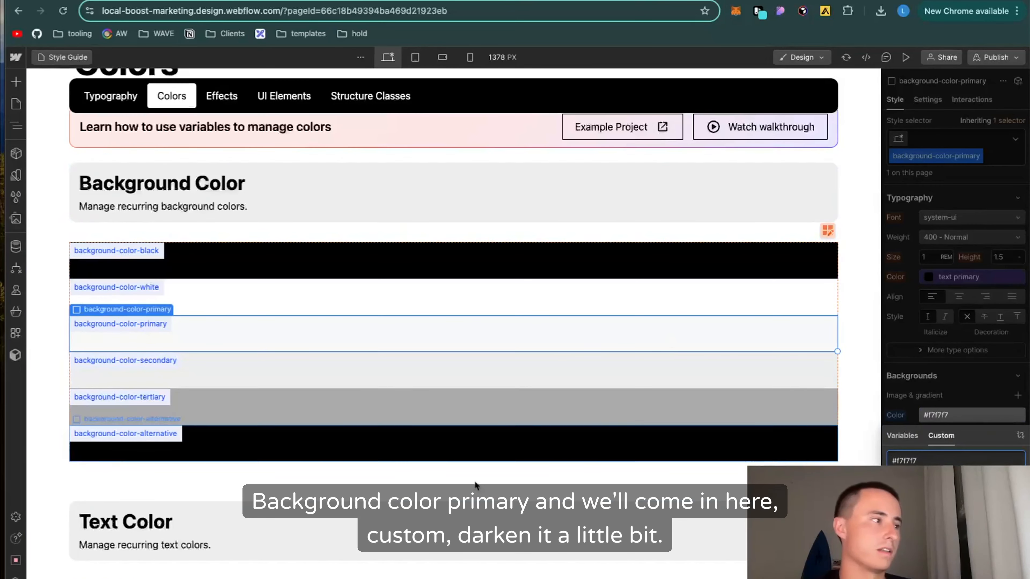
- Copy the cyan swatch and set the text-color-alternate class's text color to #4ddbe4
scroll(437, 475, "down", 5)
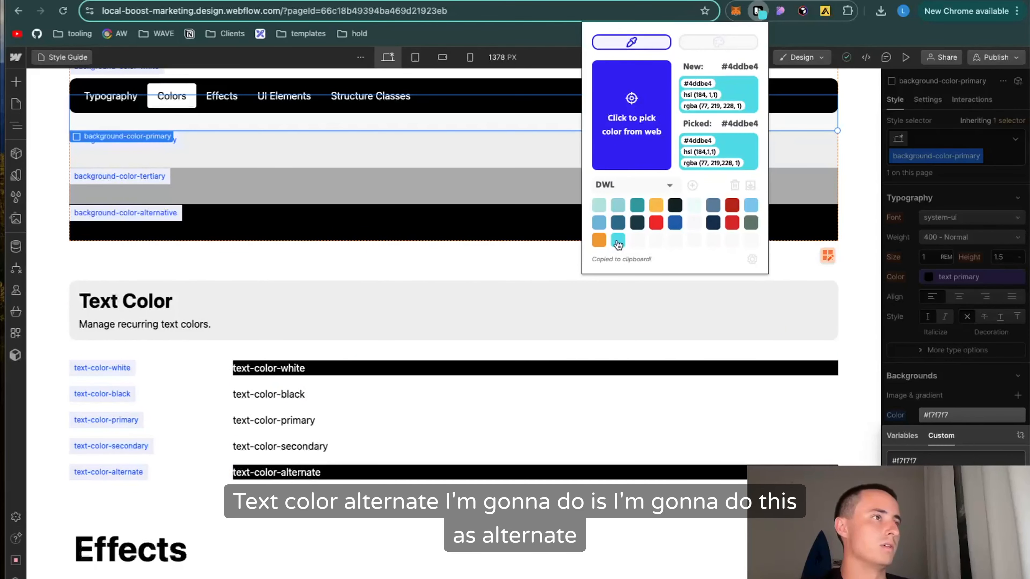
left_click(284, 472)
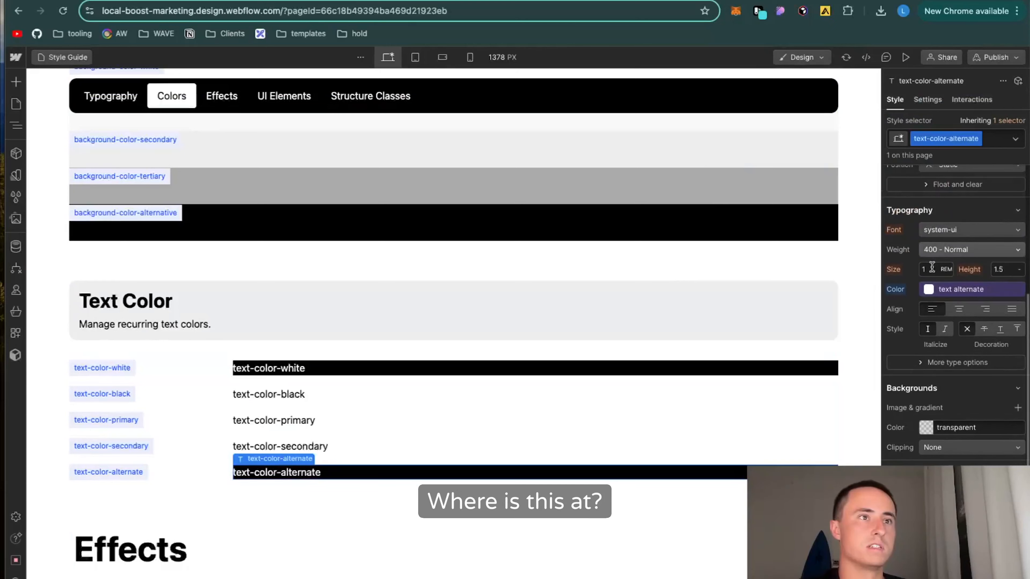
left_click(931, 289)
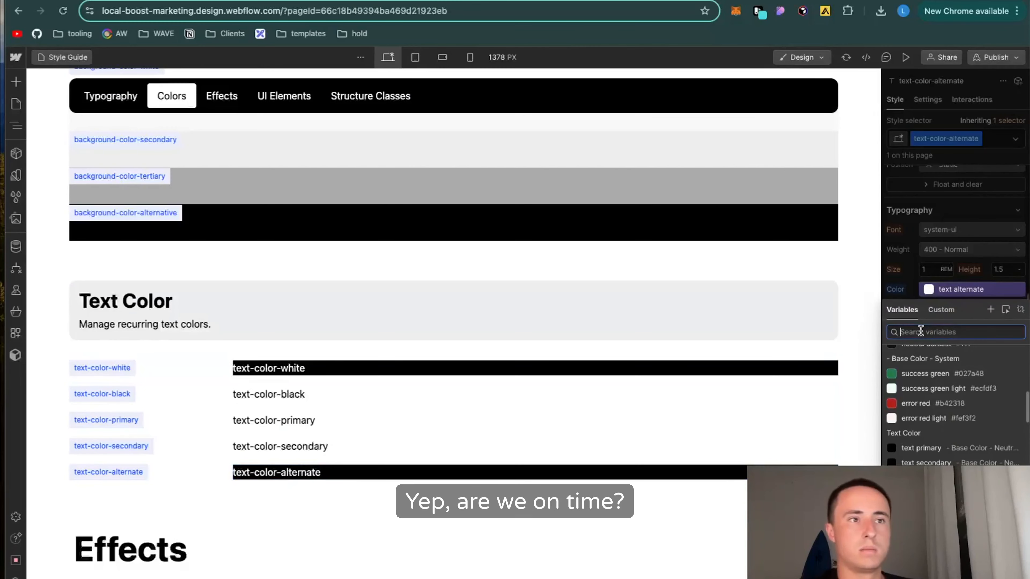
type("#4ddde4")
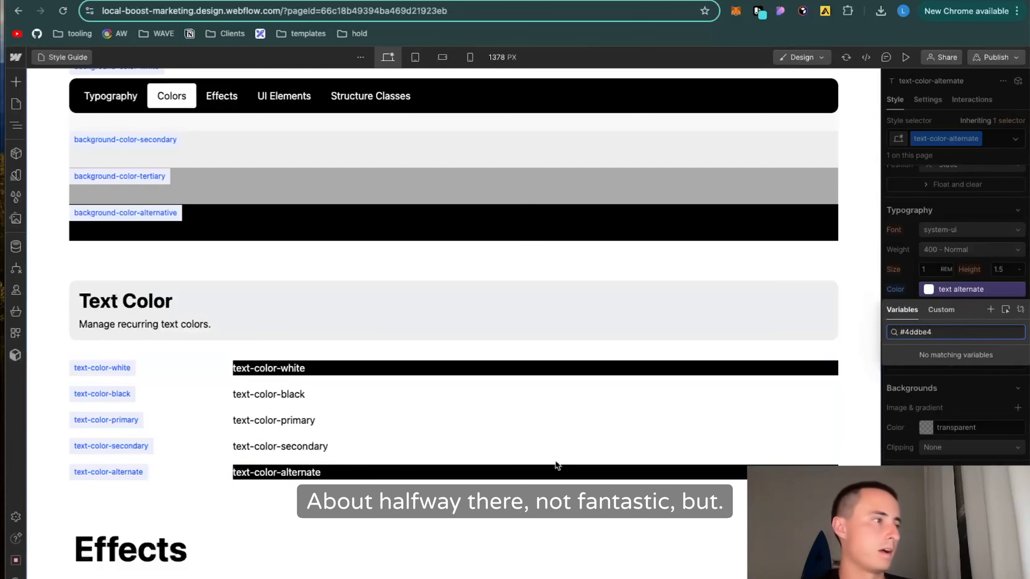
left_click(960, 404)
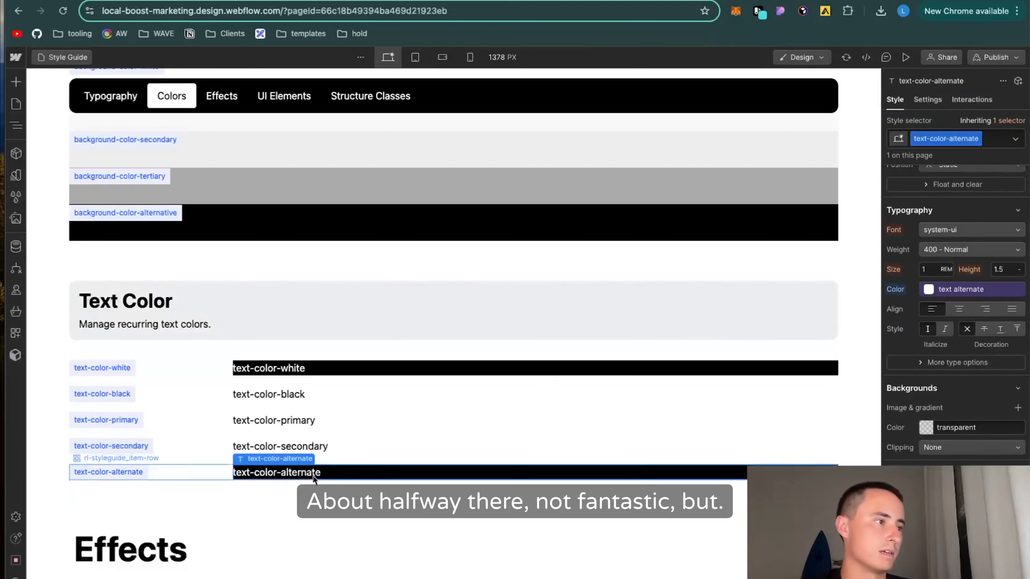
- Set the text-color-secondary class's text color to the orange #ee9631 from the color picker
left_click(329, 446)
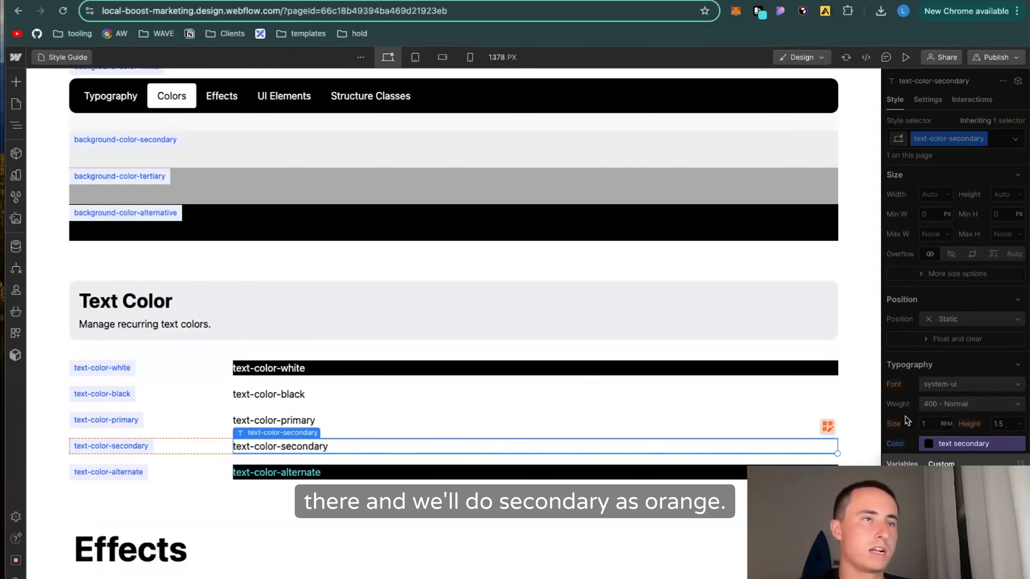
left_click(761, 21)
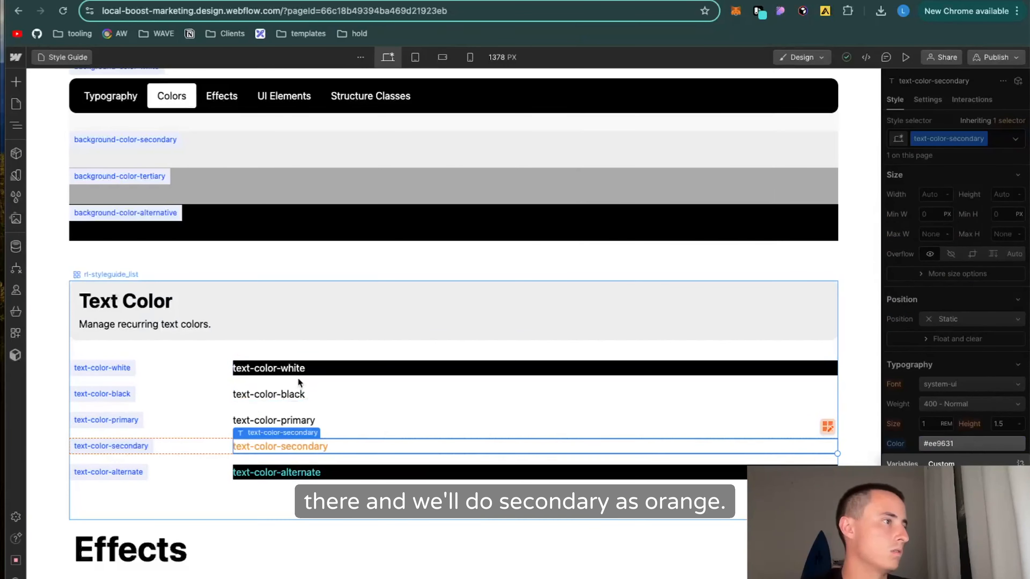
scroll(298, 382, "down", 5)
scroll(293, 422, "down", 6)
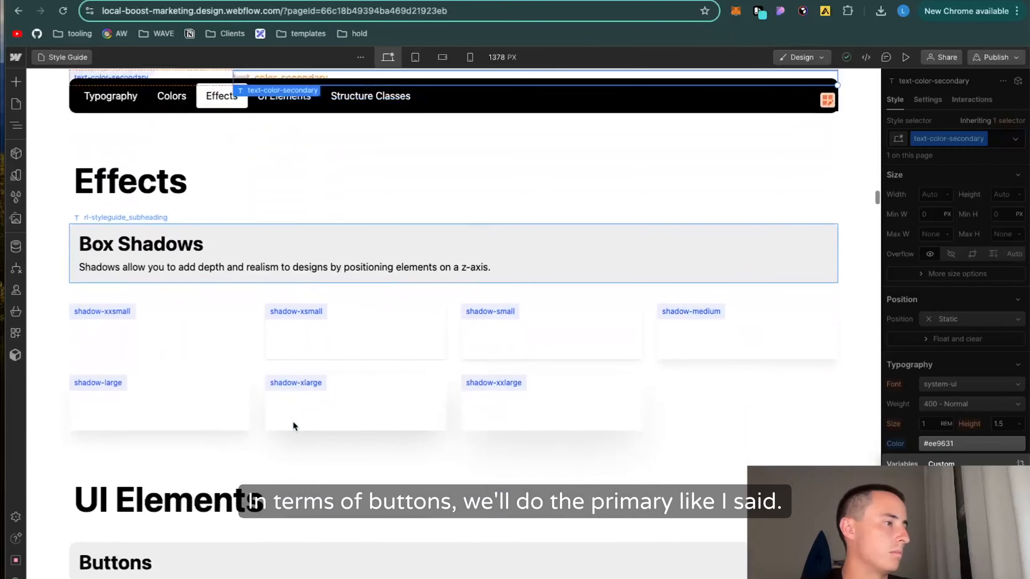
- Give the primary button class an orange #ee9631 background, remove its border and round its corners
left_click(323, 472)
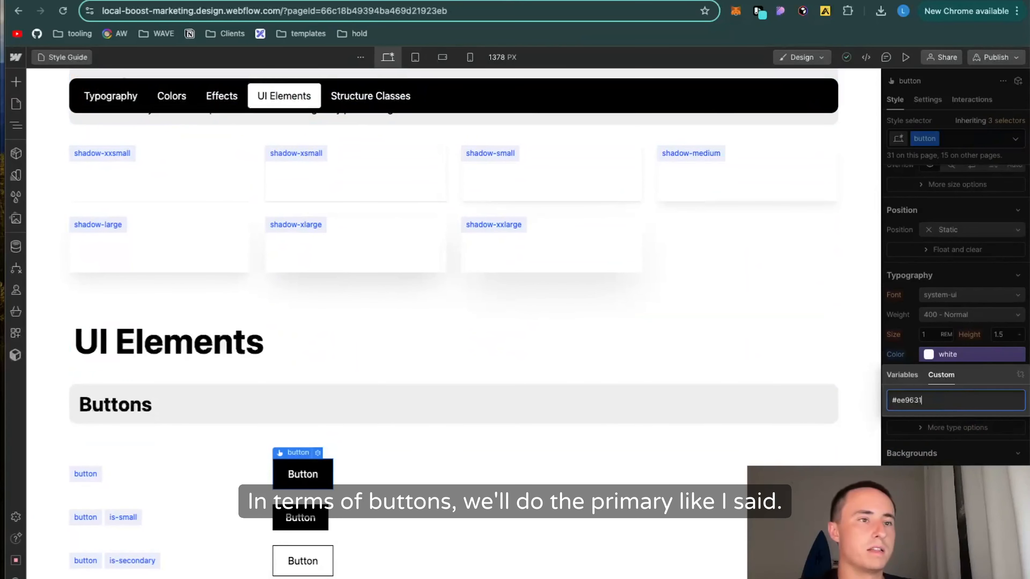
left_click(901, 374)
left_click(909, 450)
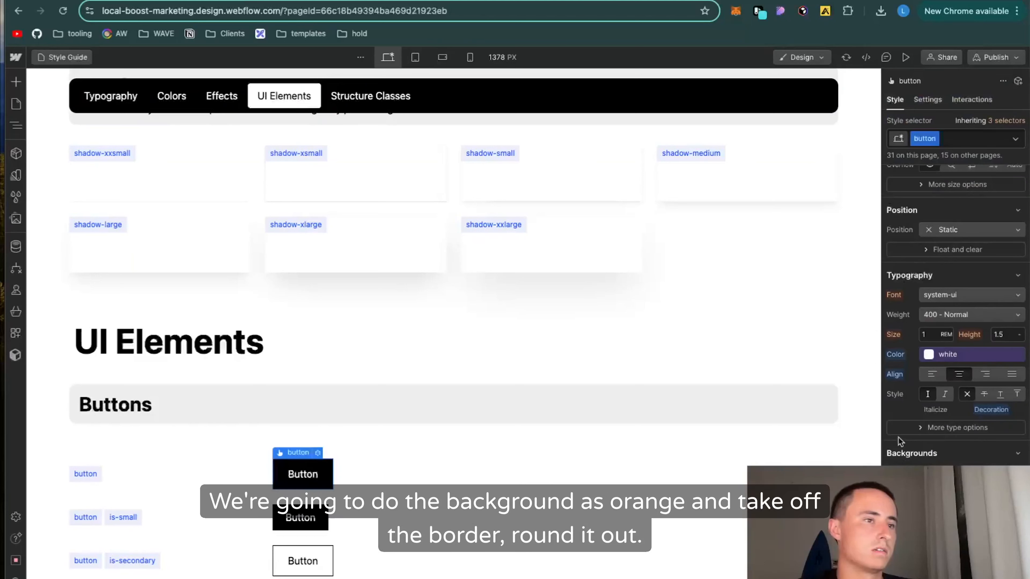
left_click(933, 493)
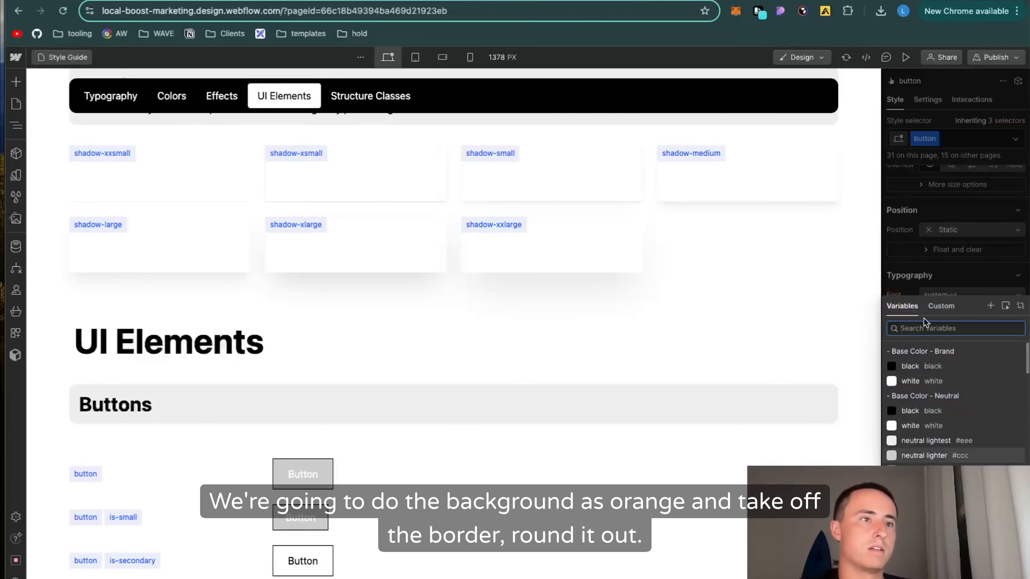
left_click(940, 307)
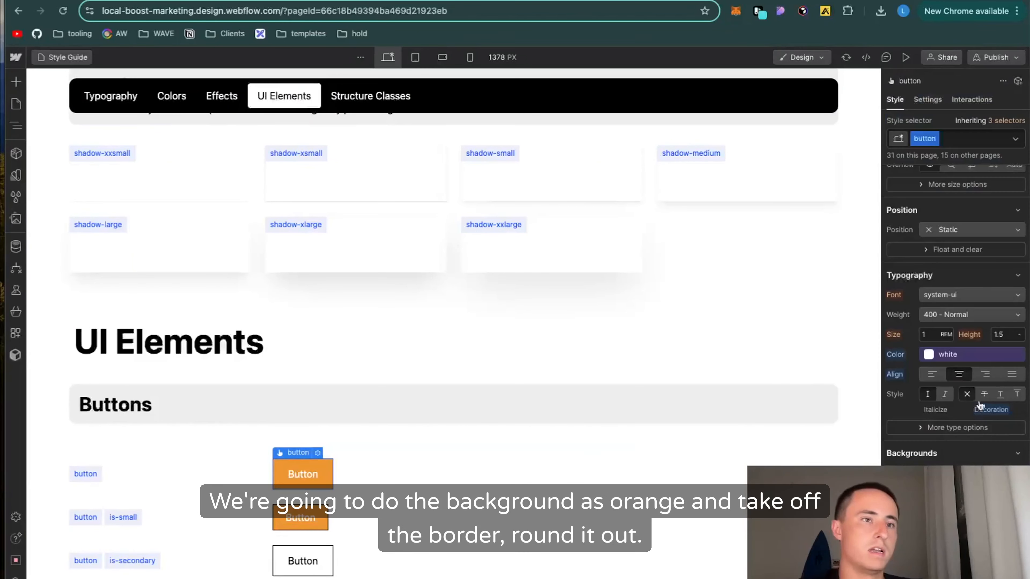
left_click(969, 574)
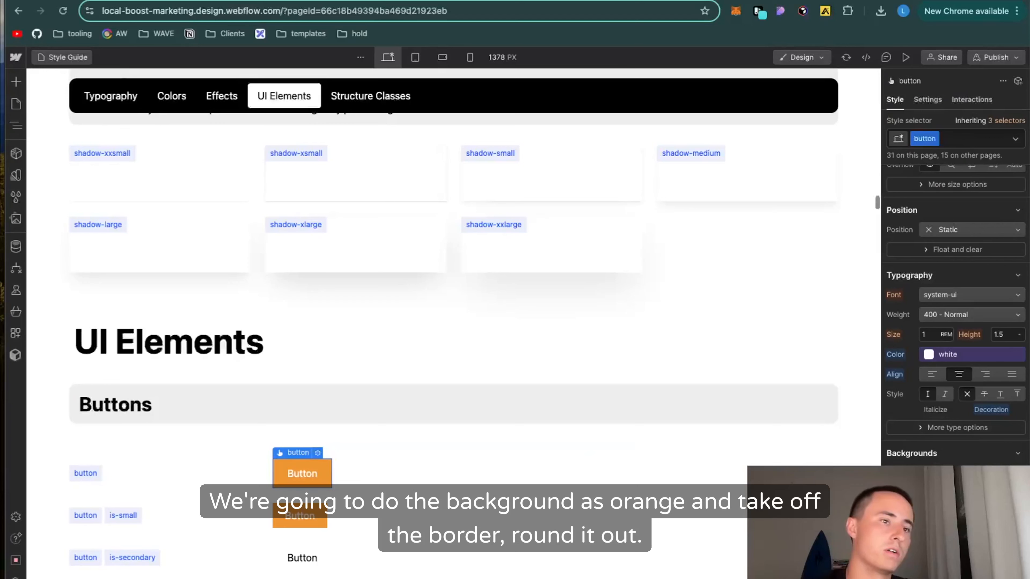
left_click_drag(954, 558, 957, 558)
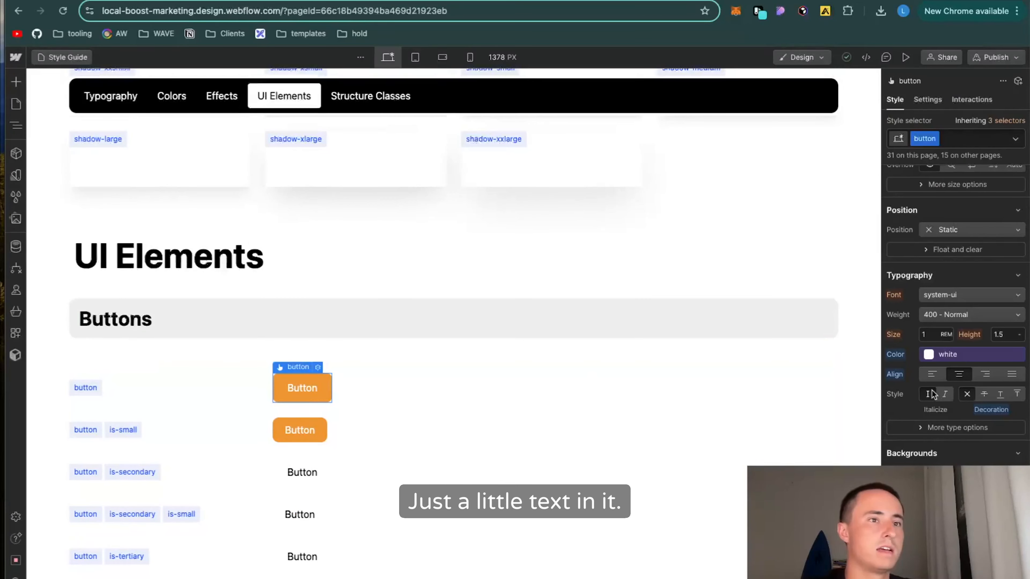
- Set the primary button class's font weight to 600 - Semi Bold and try black as its text color
left_click(953, 315)
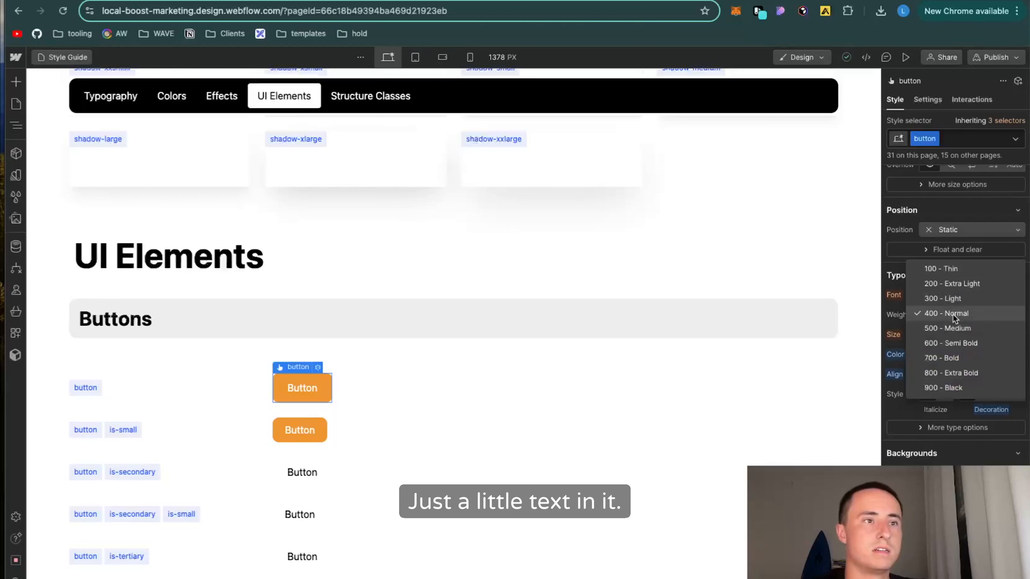
left_click(950, 344)
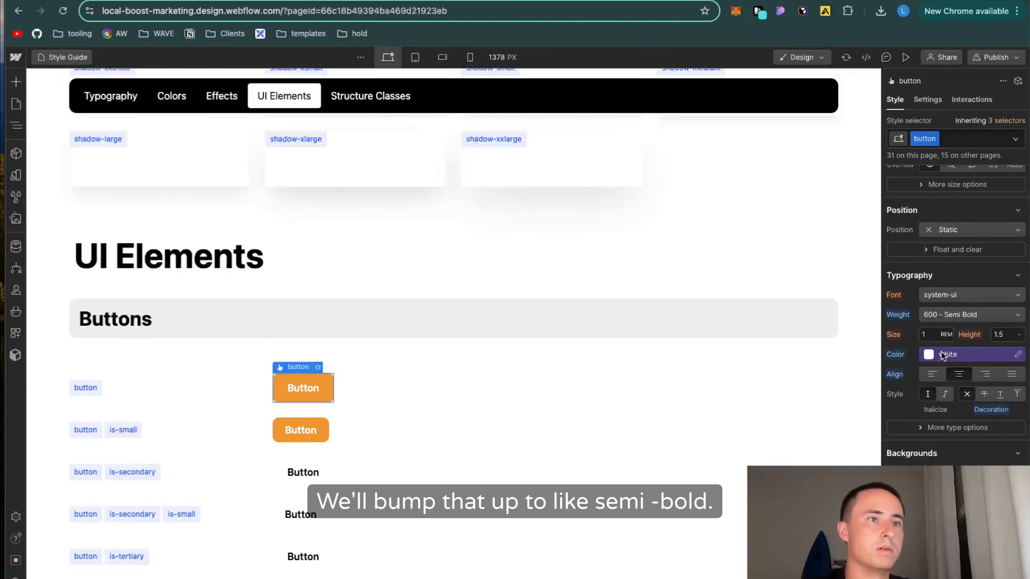
left_click(926, 355)
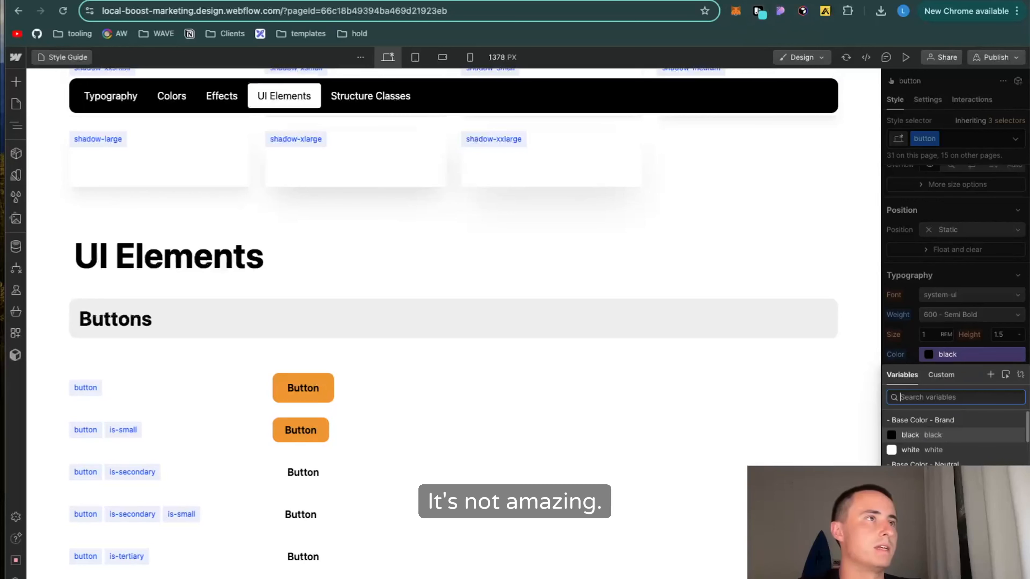
scroll(337, 331, "down", 4)
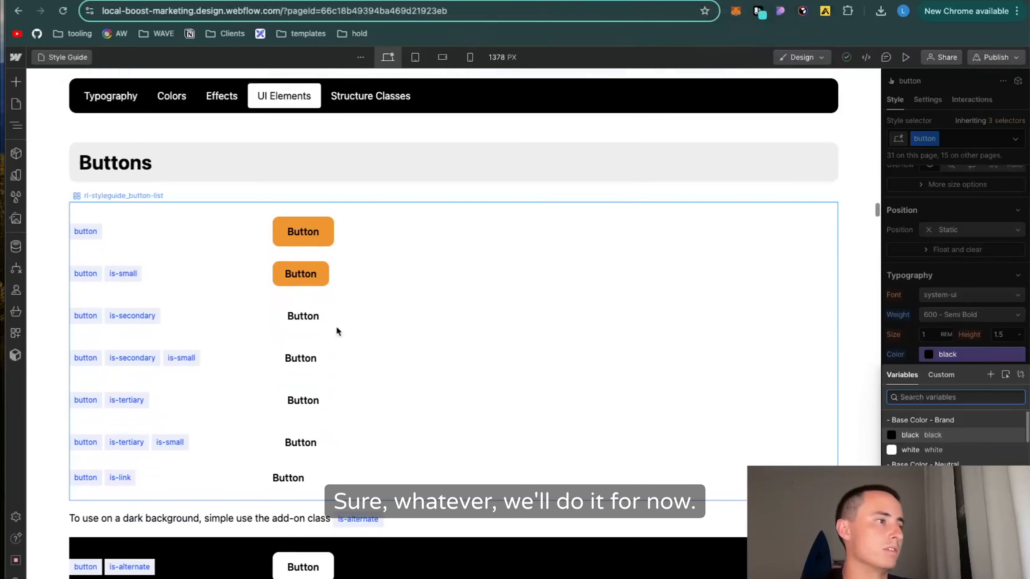
- Give the is-secondary button class a solid border with a width of 2
left_click(958, 271)
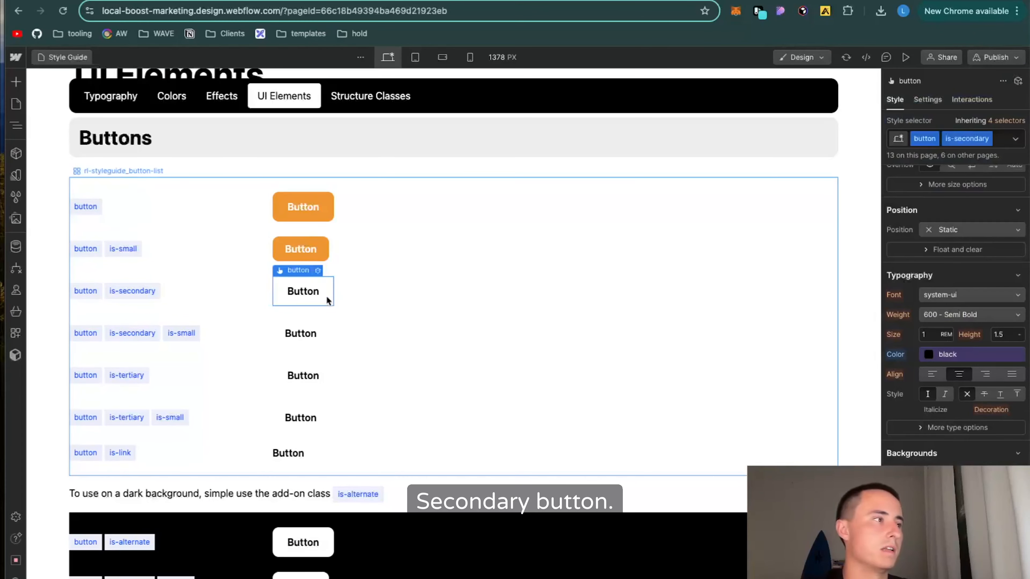
left_click(928, 495)
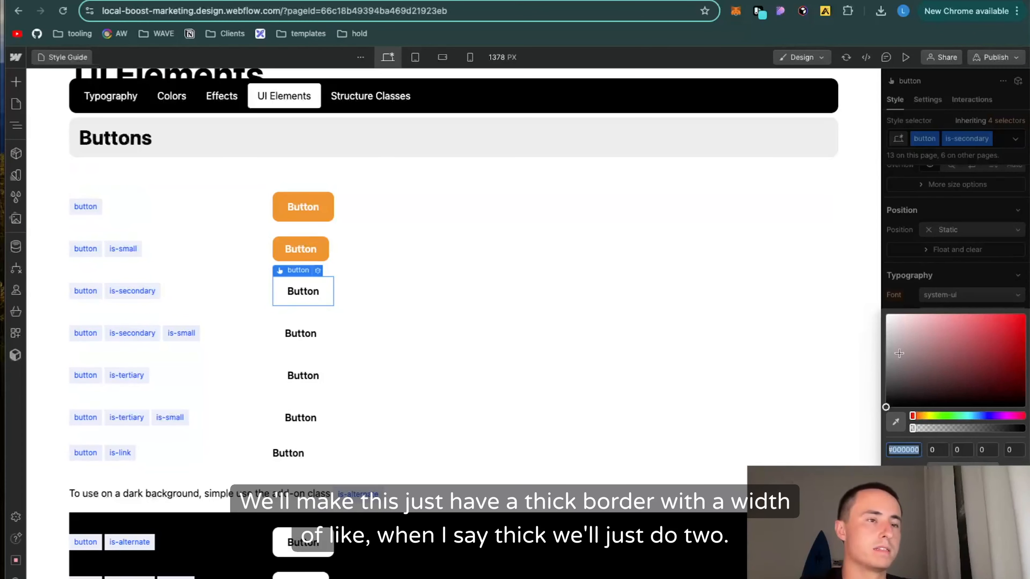
left_click(965, 242)
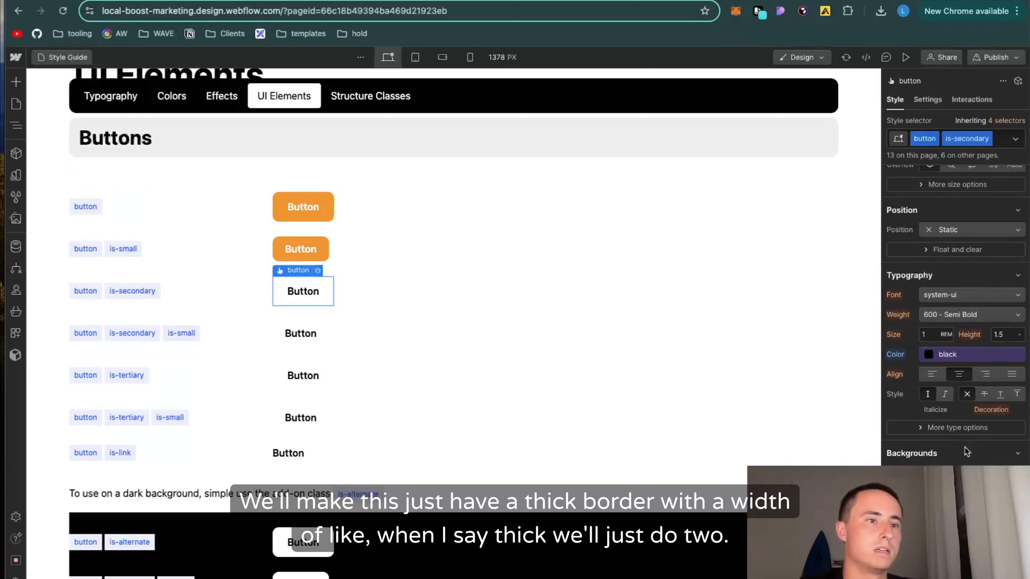
scroll(966, 452, "down", 1)
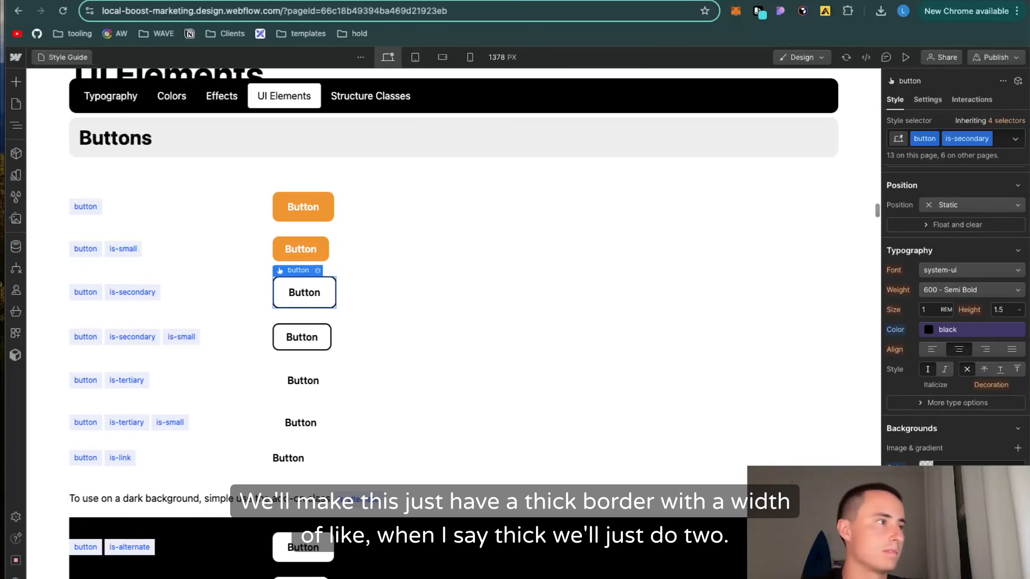
scroll(955, 325, "down", 3)
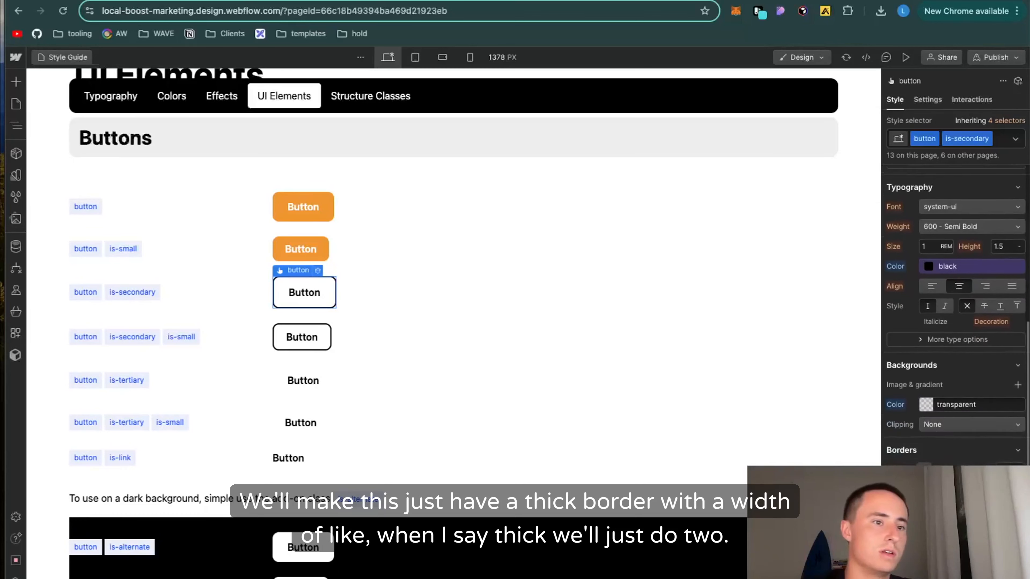
- Copy the teal swatch from the color picker and set it as the is-secondary button's border color
left_click(969, 507)
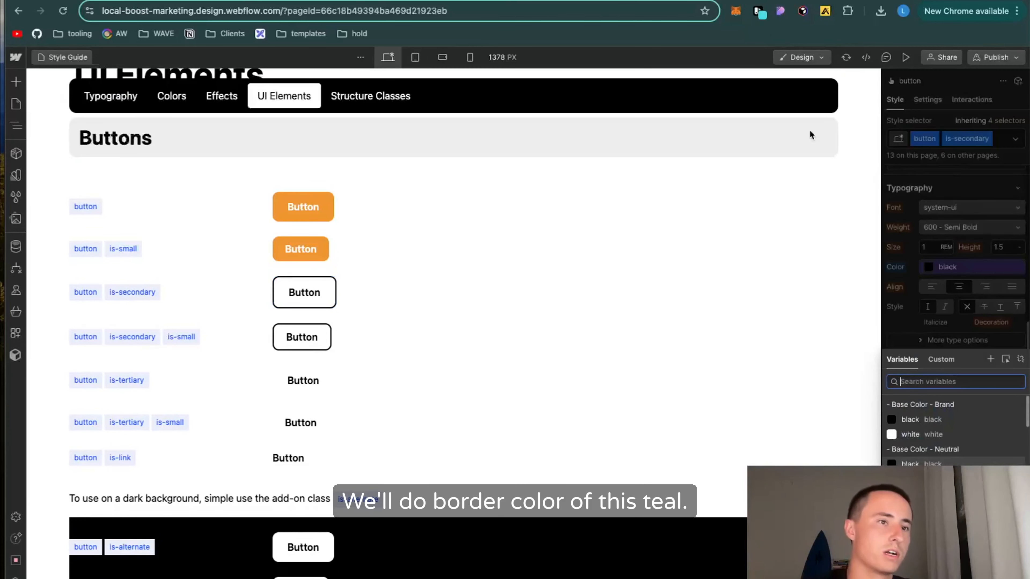
left_click(759, 11)
left_click(931, 387)
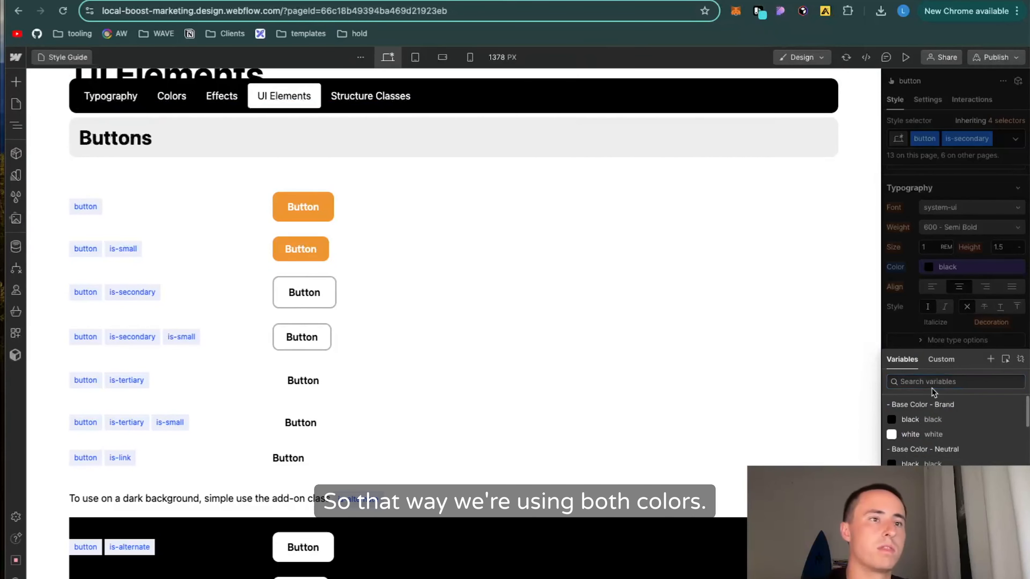
key("Escape")
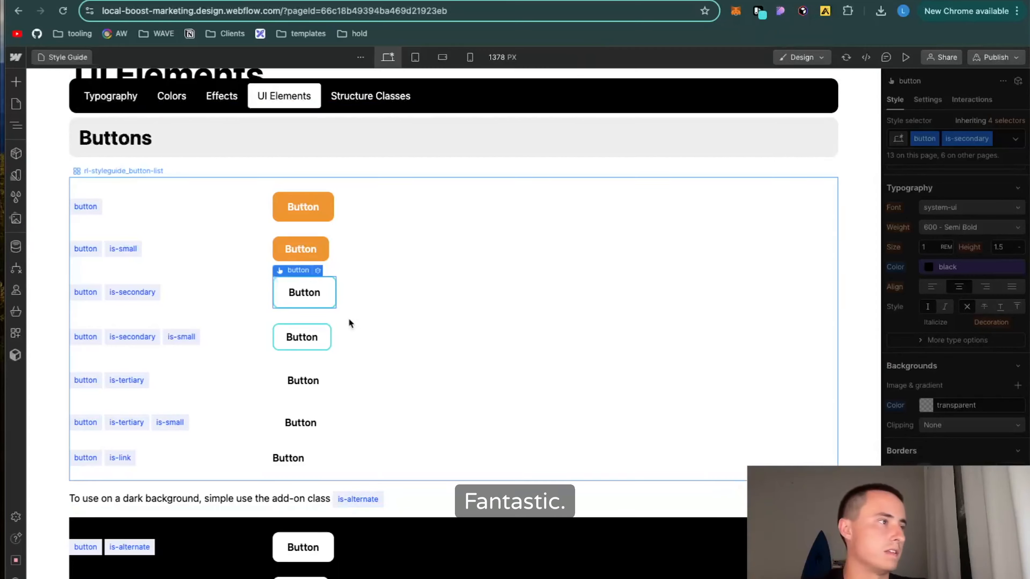
left_click(375, 341)
- Look over the remaining button variants in the style guide and reopen the Home page
scroll(375, 342, "down", 3)
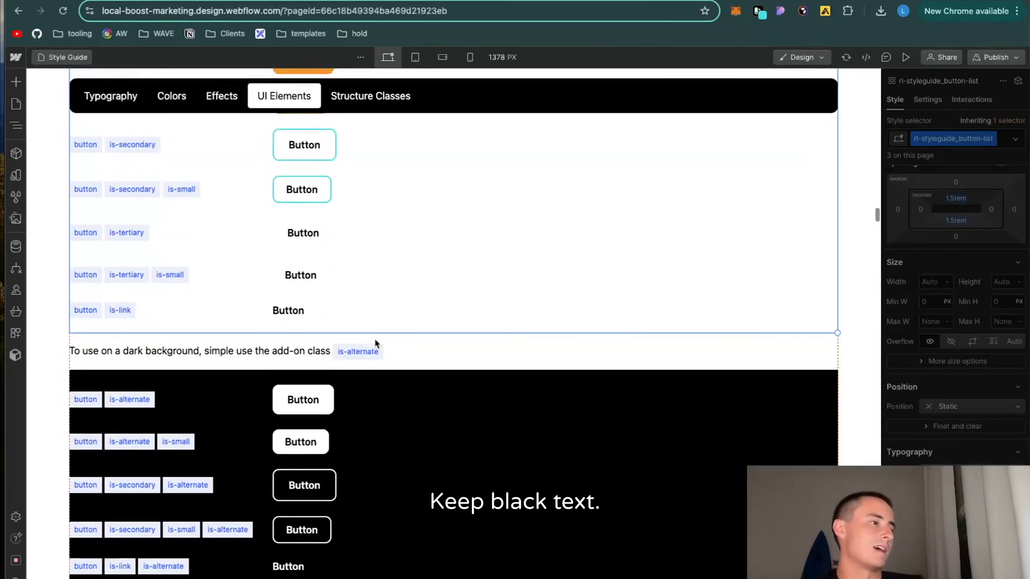
scroll(375, 338, "down", 10)
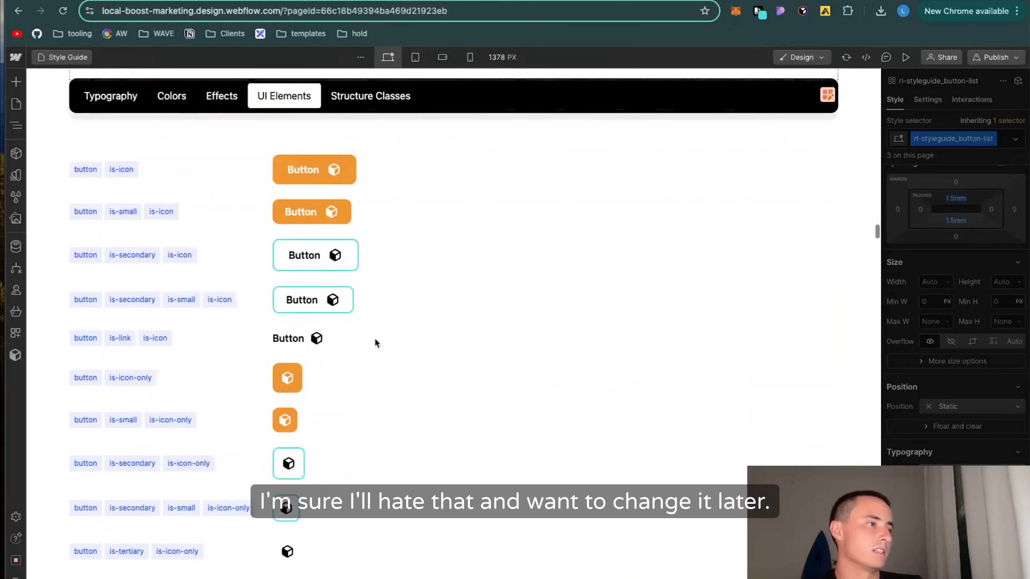
scroll(375, 342, "down", 10)
scroll(375, 342, "up", 15)
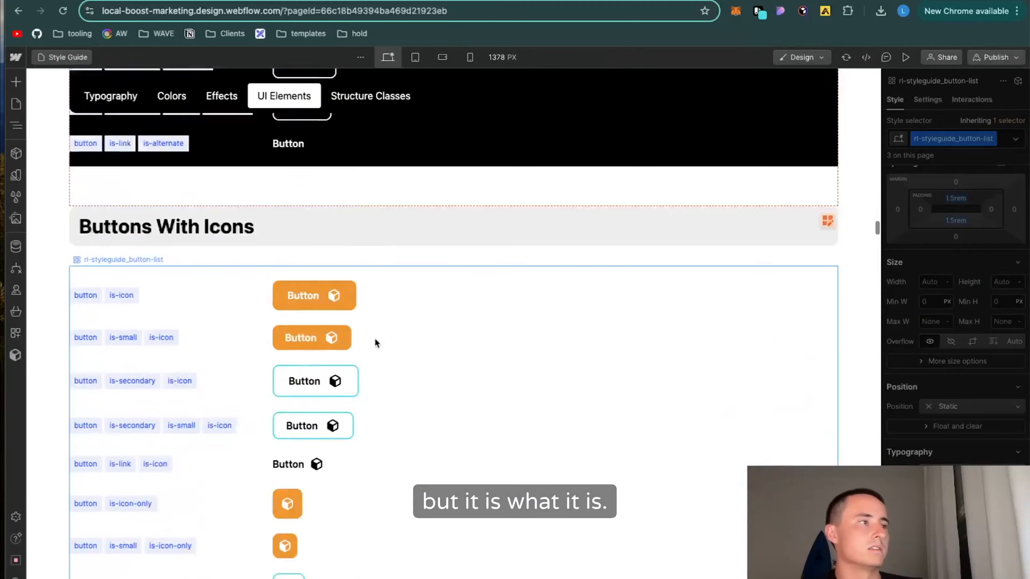
scroll(374, 342, "up", 20)
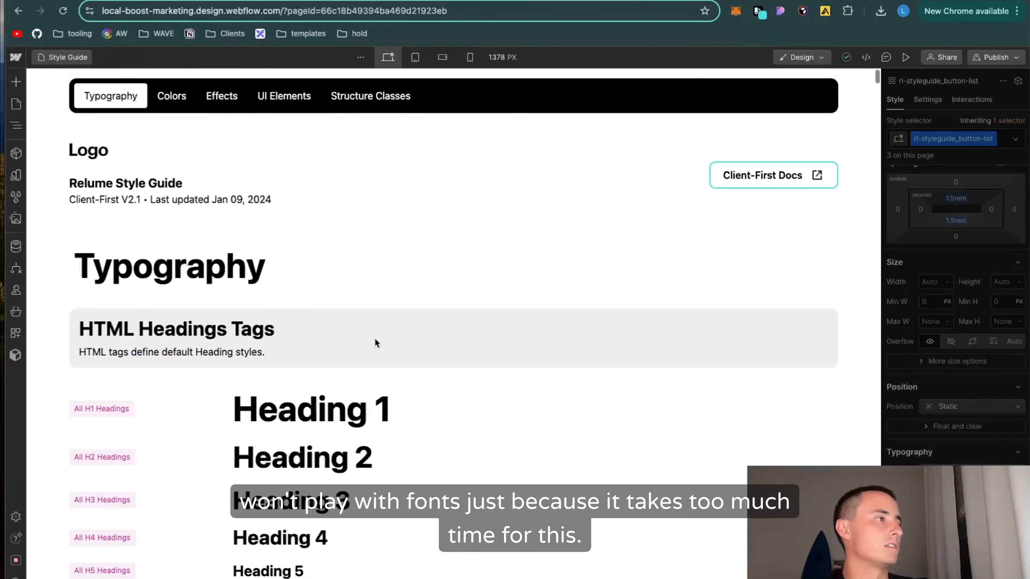
left_click(16, 103)
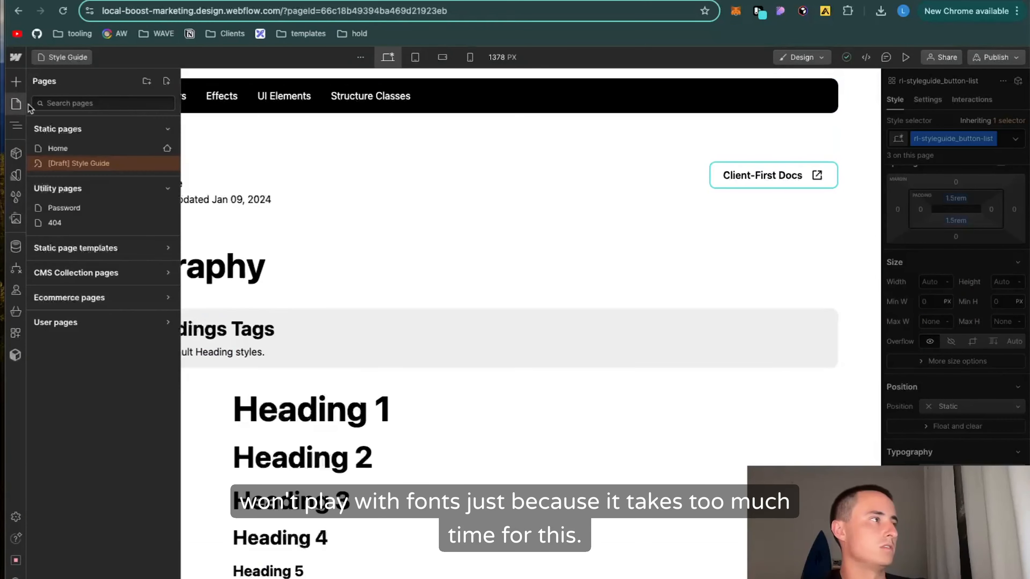
left_click(83, 153)
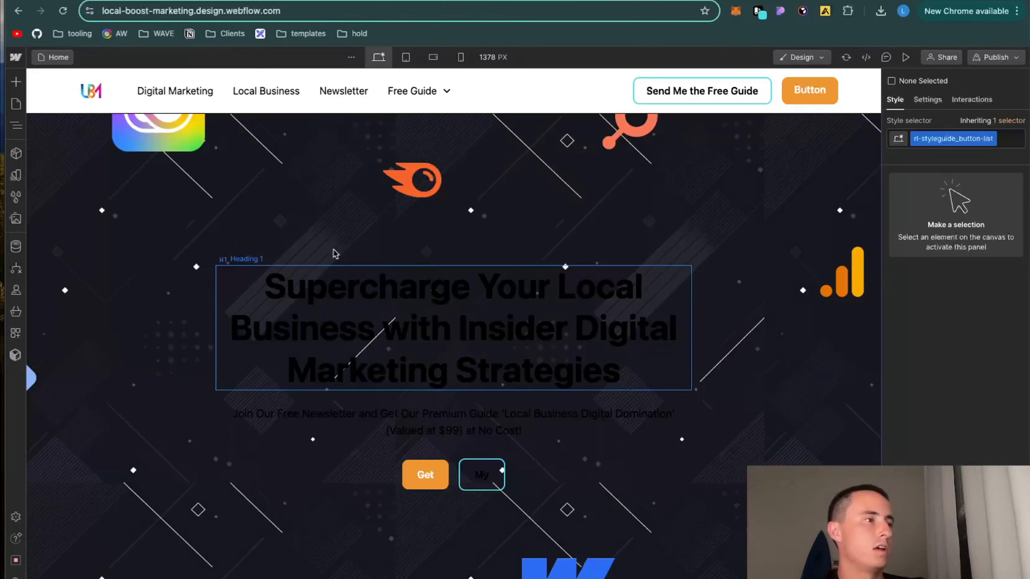
- Create a hero-text class on the hero's H1 heading
left_click(503, 341)
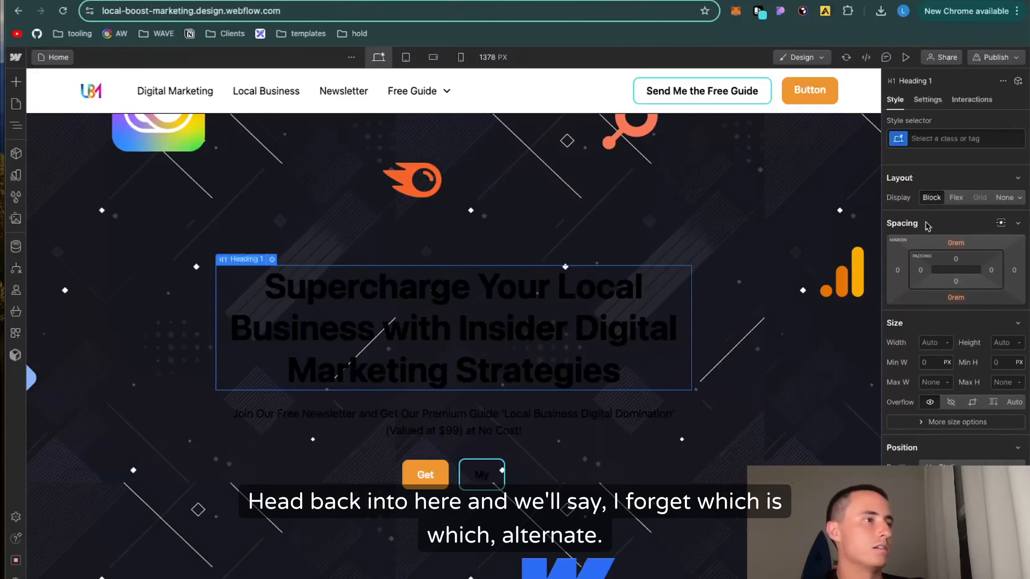
left_click(956, 137)
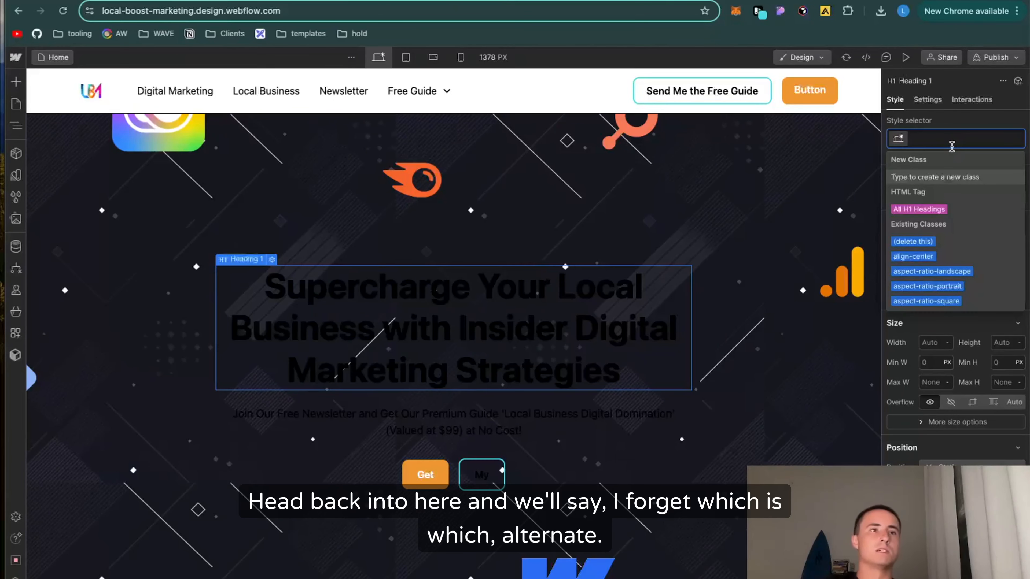
type("alter")
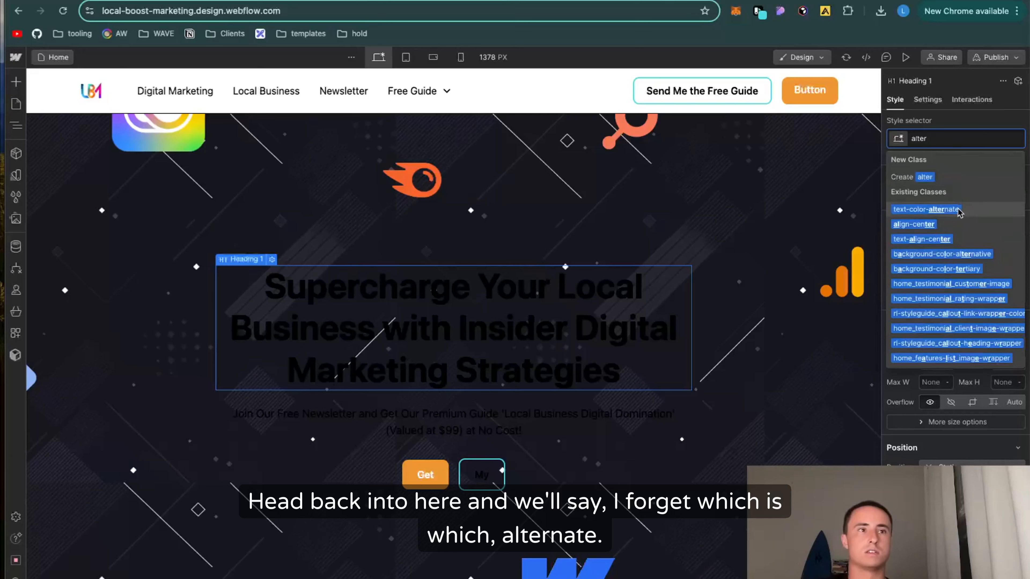
left_click(960, 210)
type("hero-text")
key("Return")
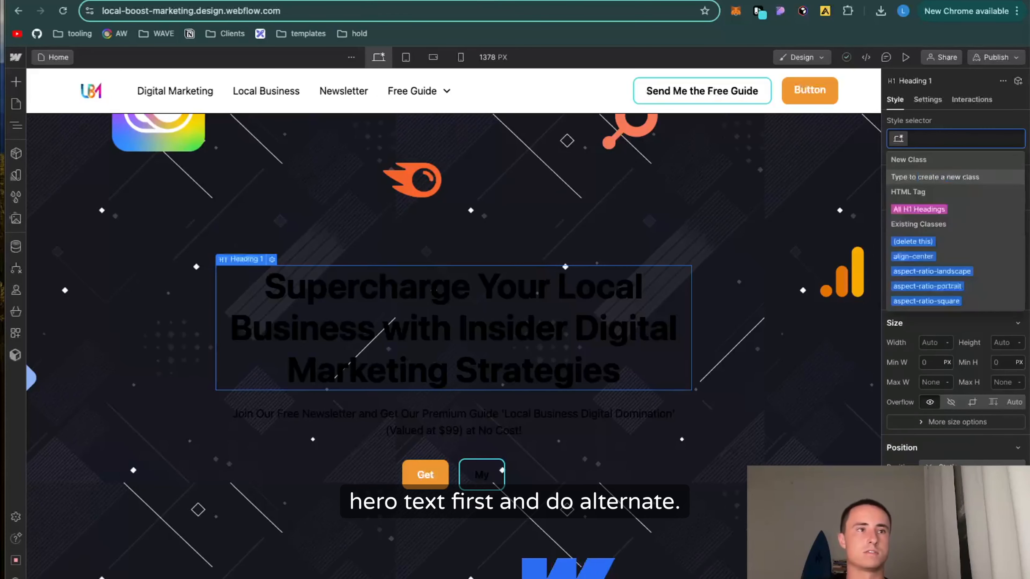
- Try the text-color-alternate combo class on the hero heading and replace it with text-color-secondary
left_click(957, 142)
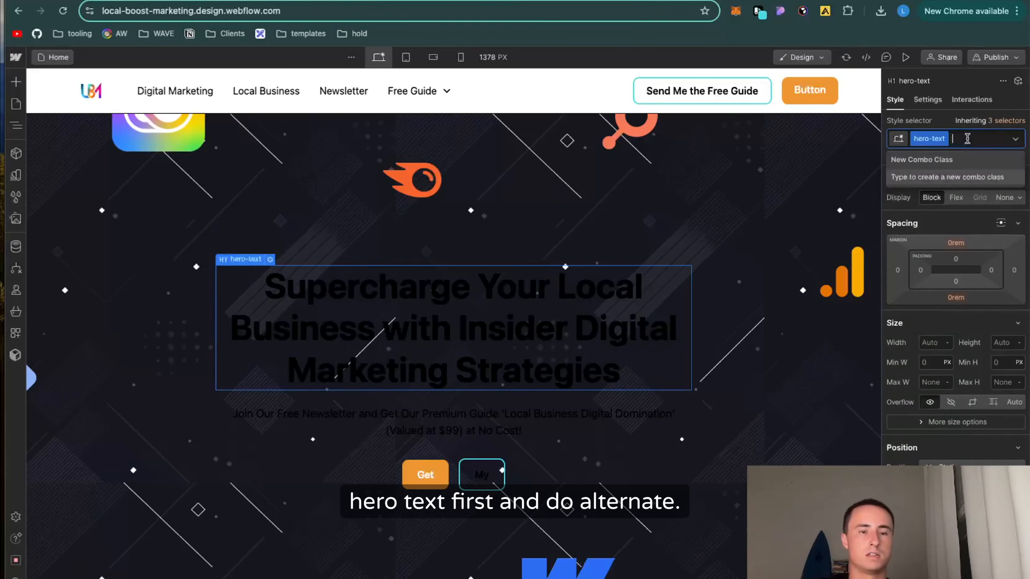
type("alter")
left_click(956, 208)
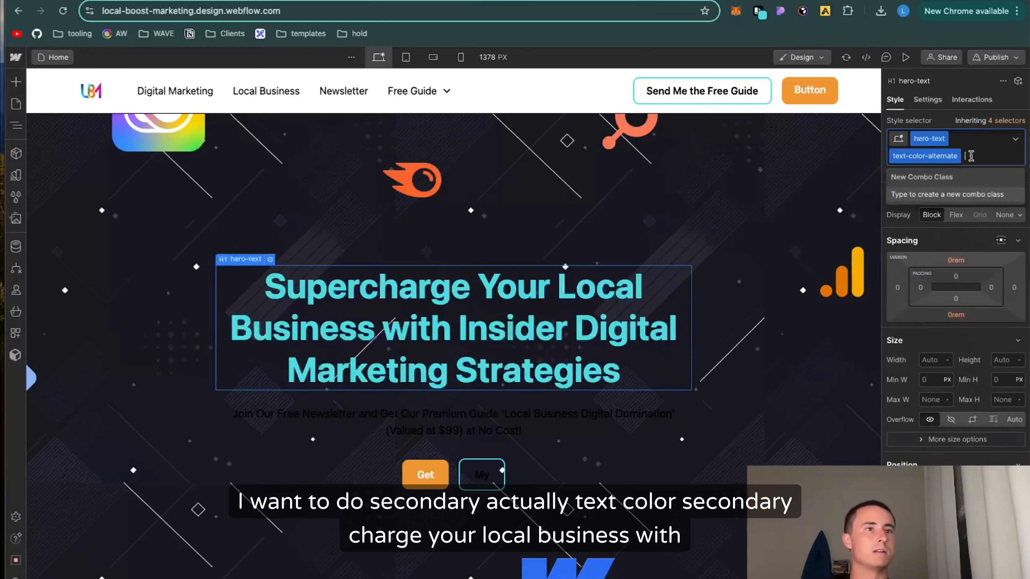
key("BackSpace")
type("sec")
left_click(976, 227)
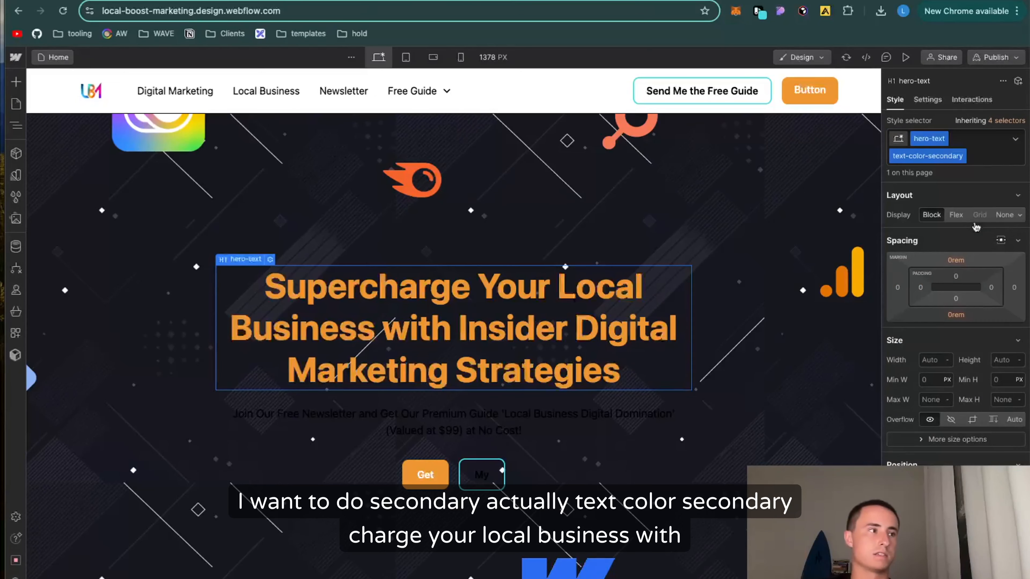
- Replace "with Insider" with "Proven" in the hero heading and wrap "Digital Marketing" in a text span with the text-color-alternate class
double_click(464, 318)
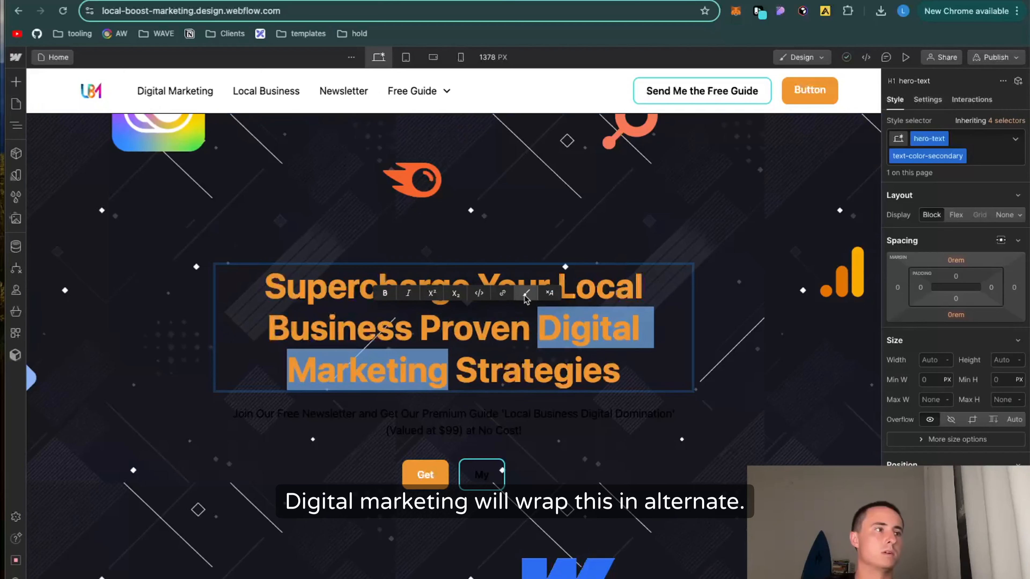
key("super+shift+a")
left_click(965, 141)
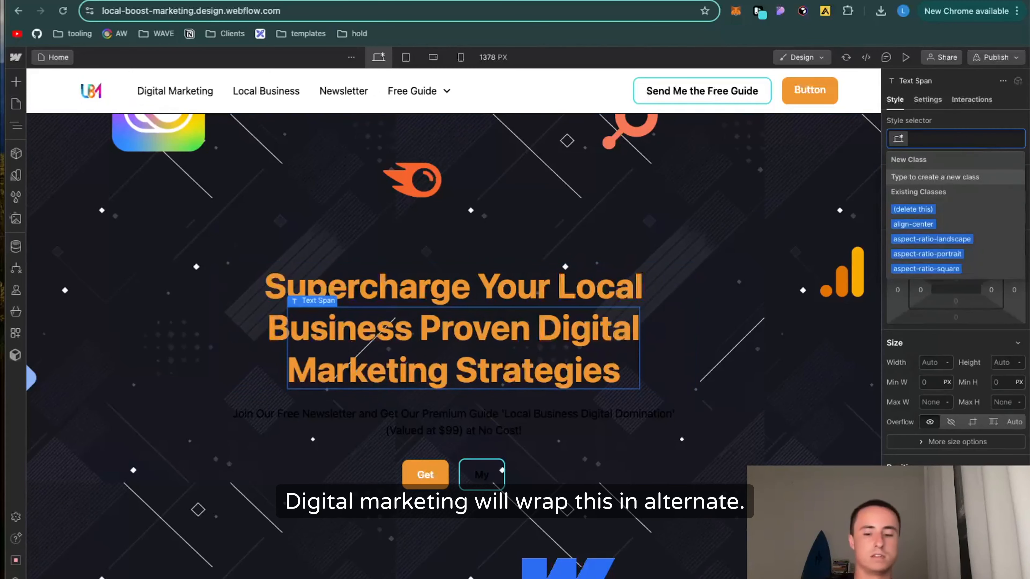
type("alter")
key("Down")
key("Return")
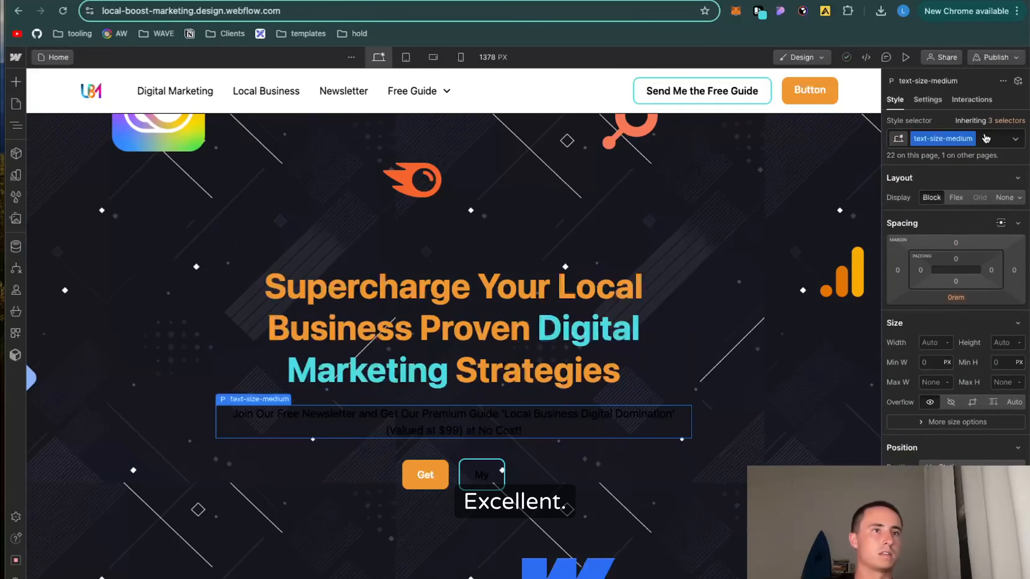
- Add the text-color-secondary combo class to the paragraph below the hero heading
left_click(989, 139)
key("Escape")
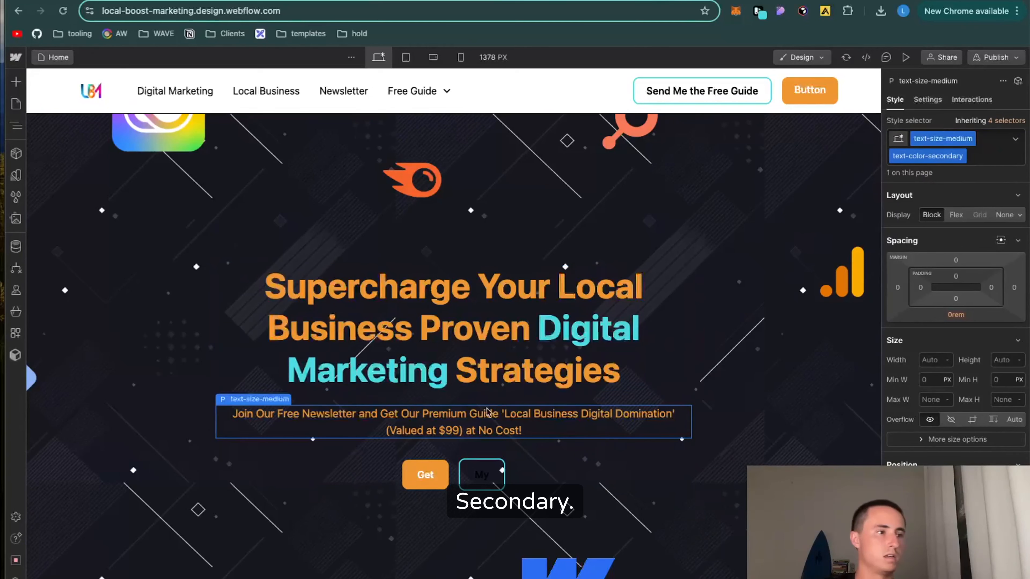
- Try the text-color-white combo class on the outlined second button in the hero, and remove it
left_click(482, 479)
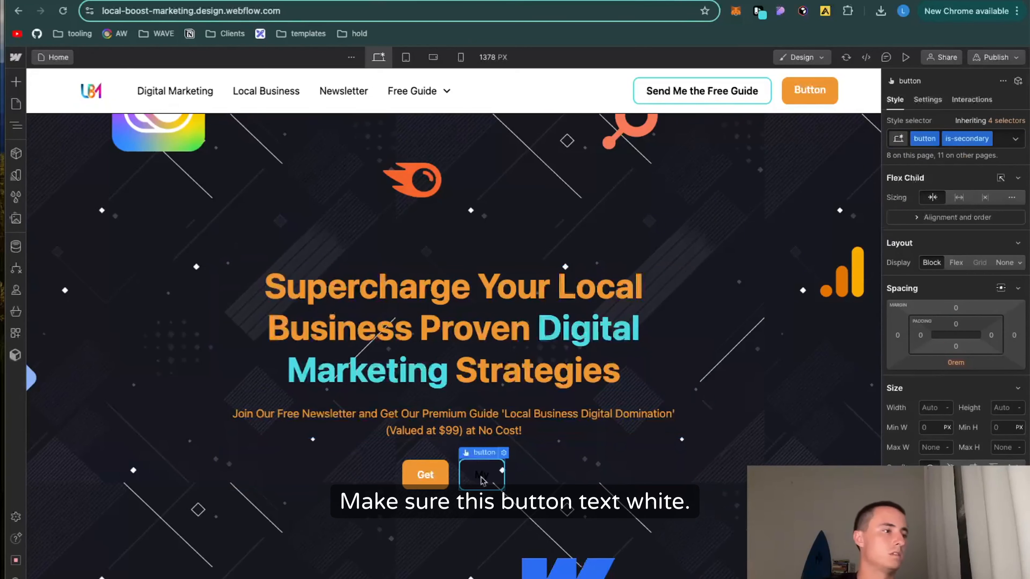
left_click(1001, 142)
type("text")
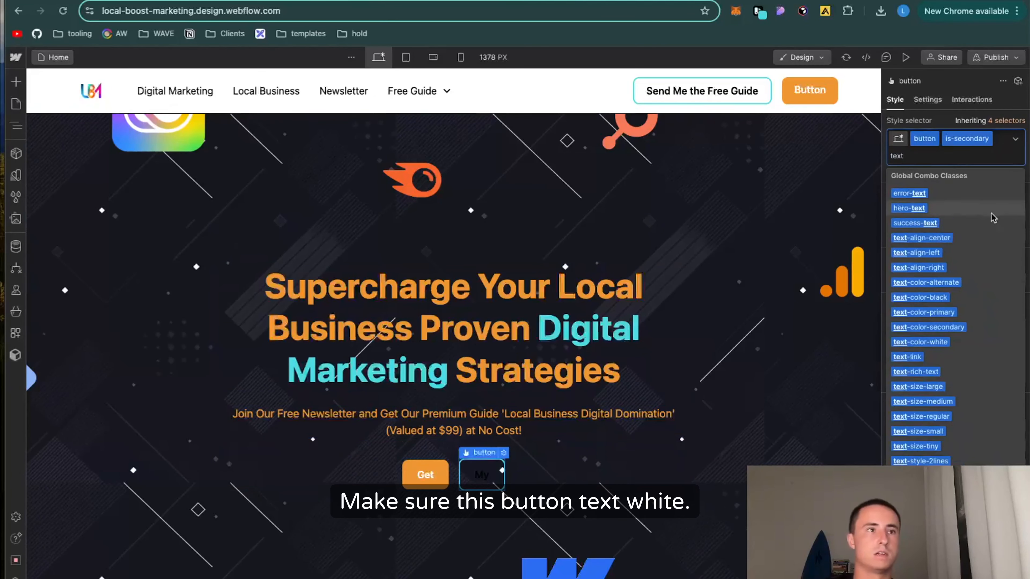
left_click(920, 342)
key("BackSpace")
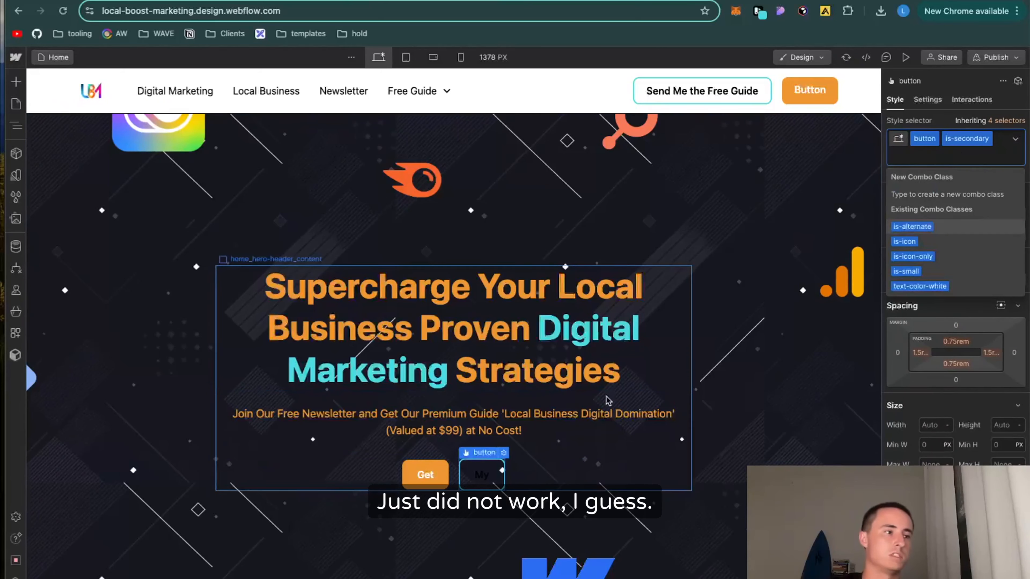
- Create a hero-button combo class on the hero's outlined button and set its text color to white
type("hero-button")
key("Return")
scroll(941, 406, "down", 6)
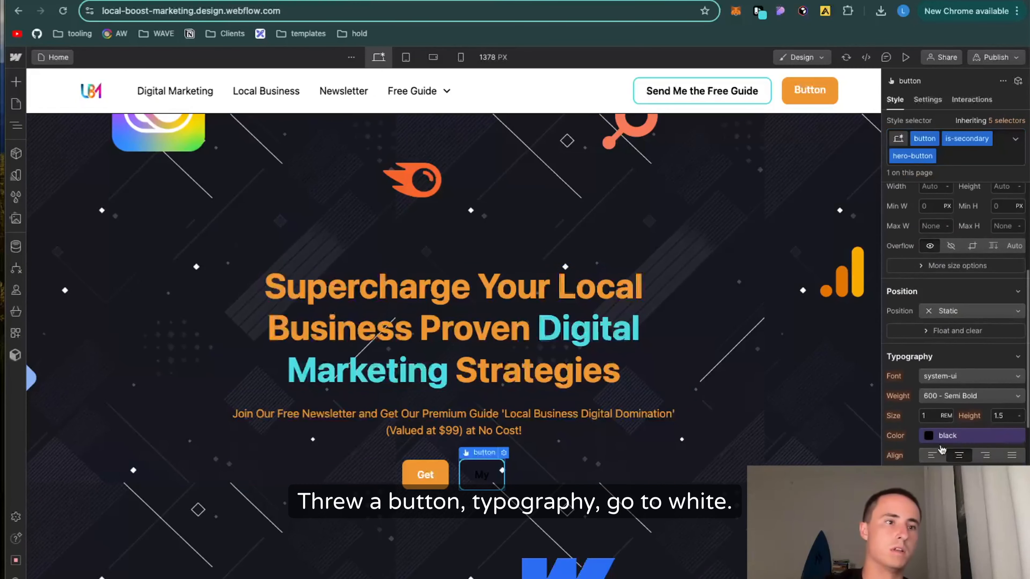
left_click(928, 437)
left_click(803, 470)
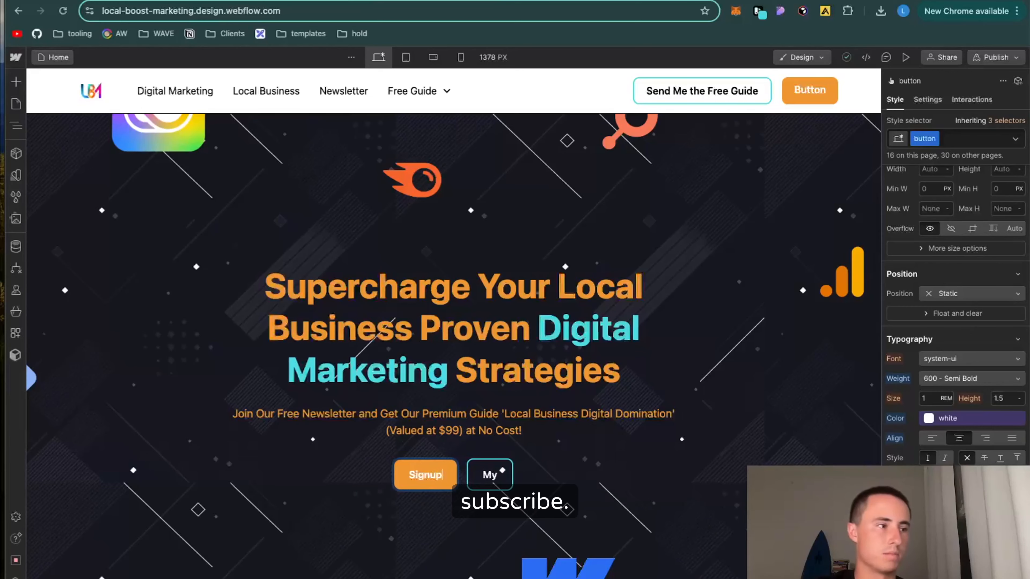
- Relabel the two hero buttons "Subscribe to Newsletter" and "Get $99 Guide for FREE"
key("BackSpace")
key("BackSpace")
key("BackSpace")
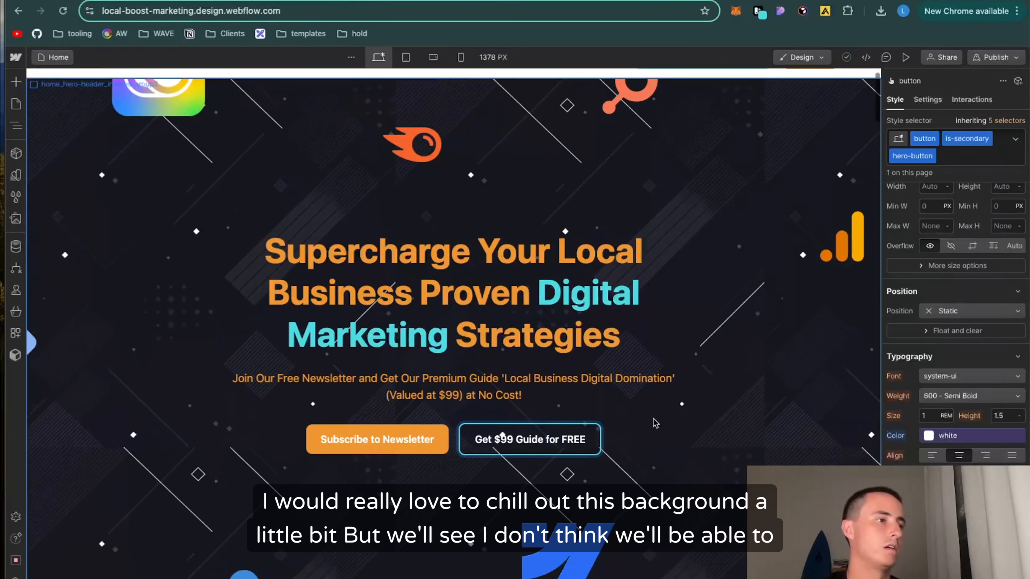
- Try lead-magnet-2.png and lbm-logo.png in place of the features section's placeholder image, and settle on the lead-magnet-book image with the removed background
scroll(655, 423, "down", 1)
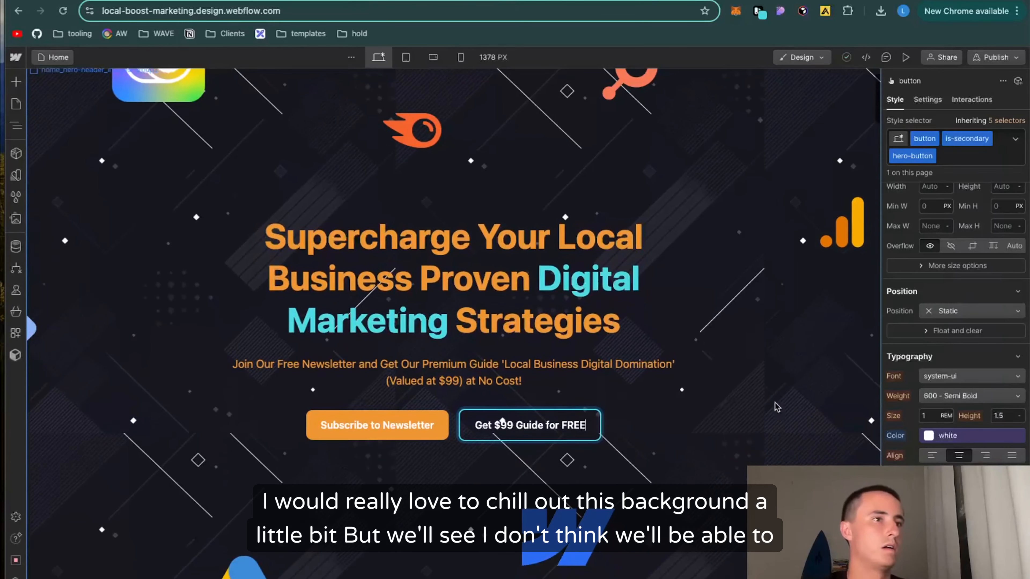
scroll(713, 321, "up", 3)
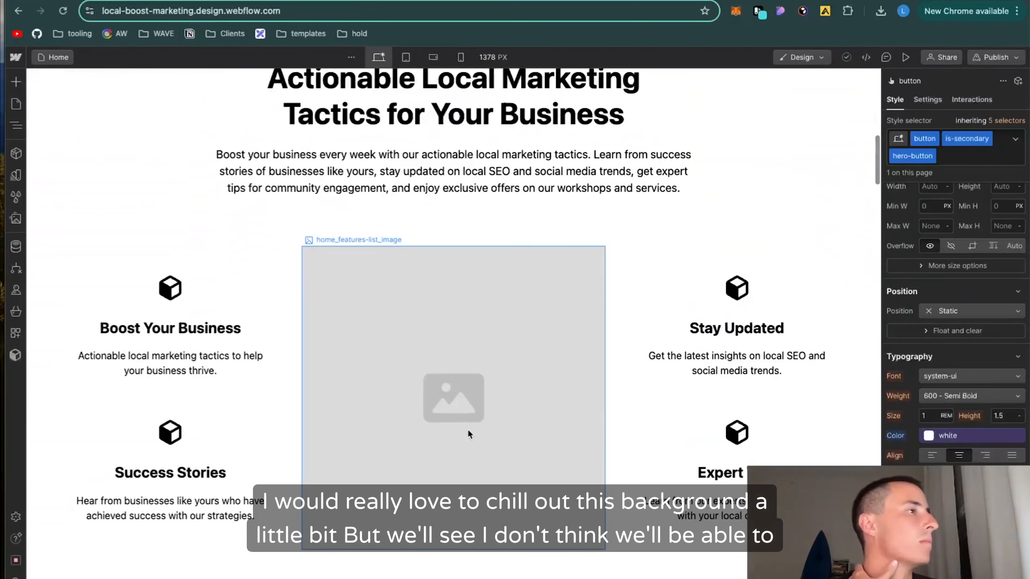
double_click(468, 432)
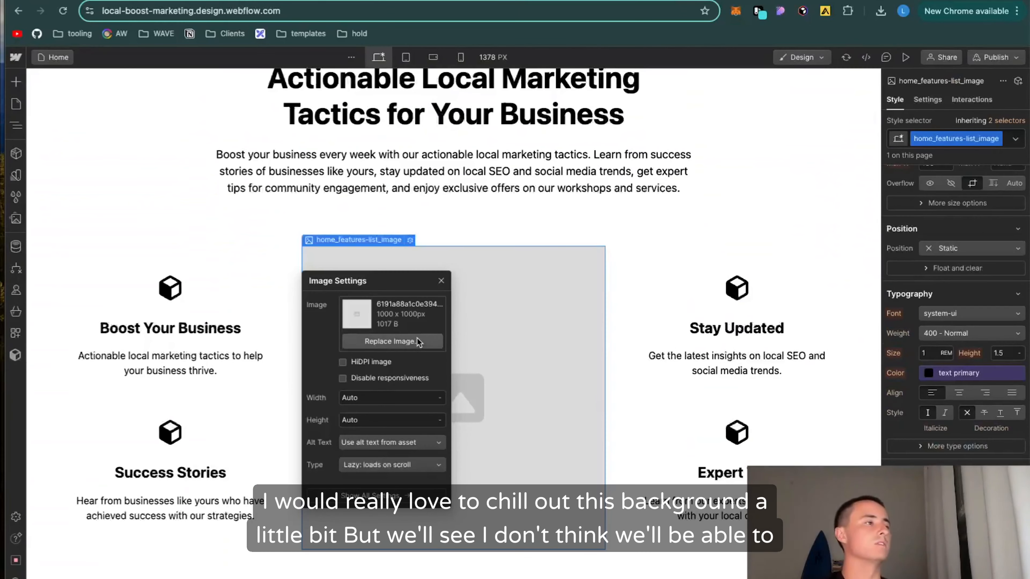
left_click(392, 341)
left_click(148, 379)
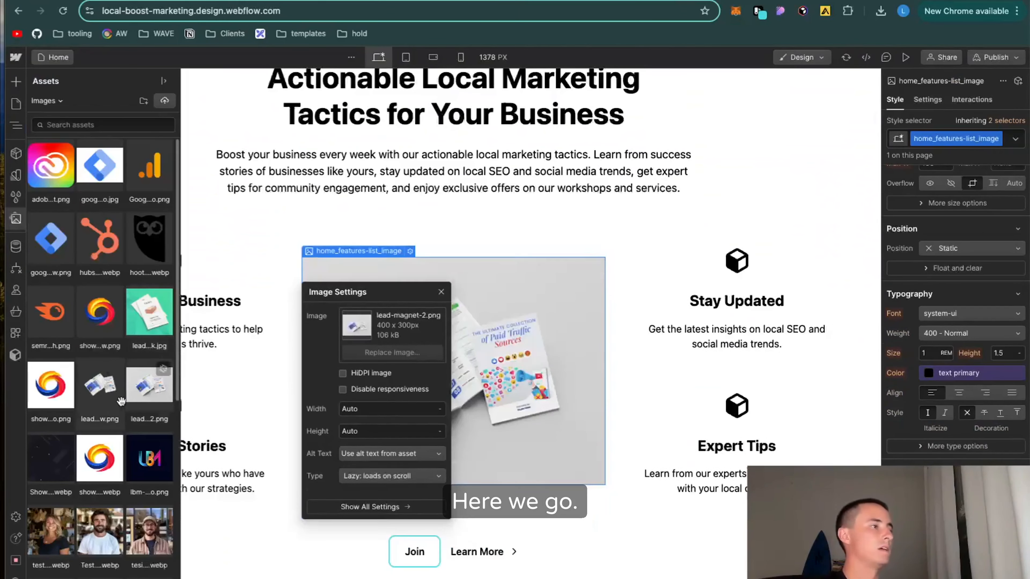
left_click(100, 451)
left_click(136, 465)
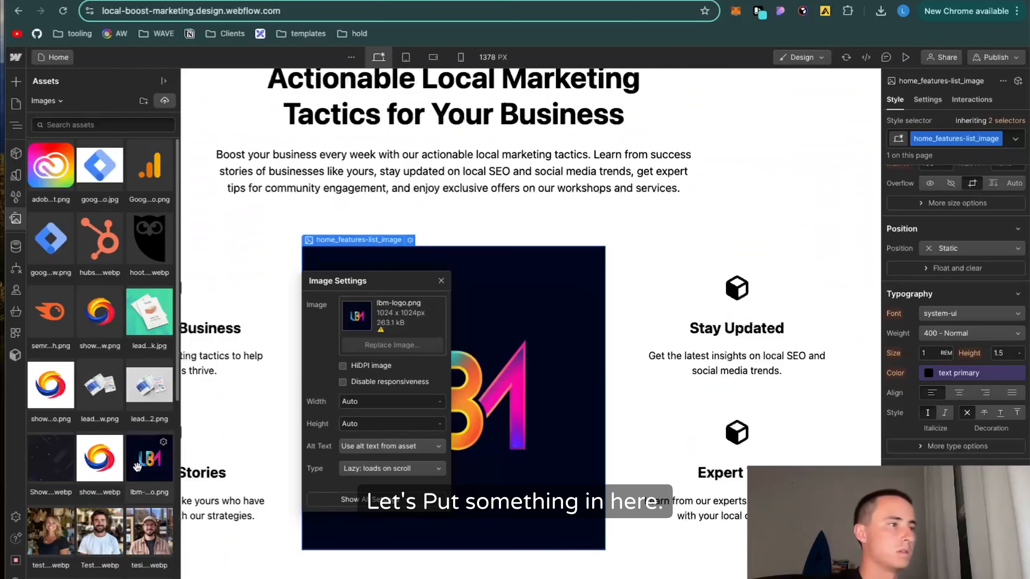
scroll(116, 366, "down", 2)
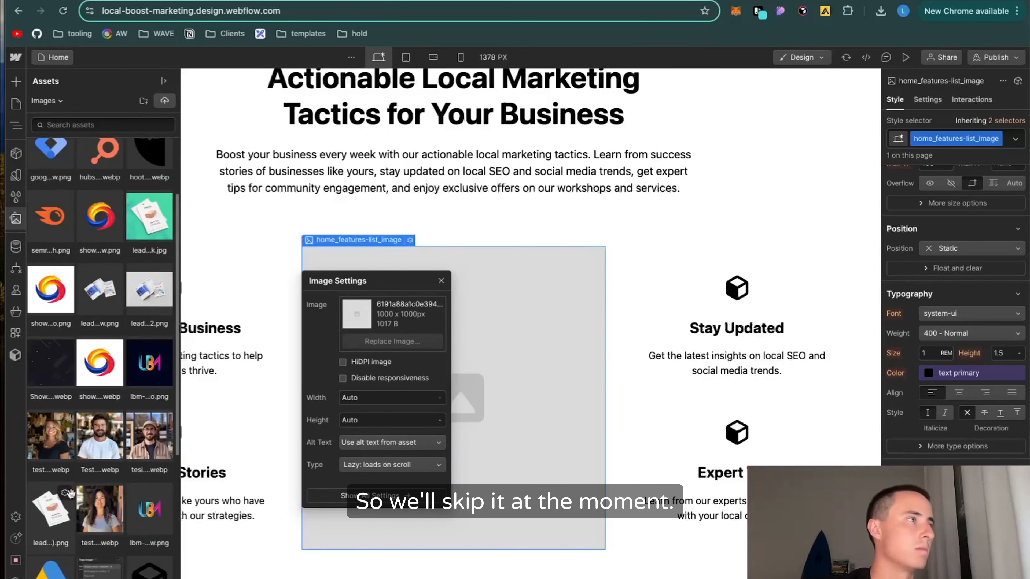
left_click(57, 522)
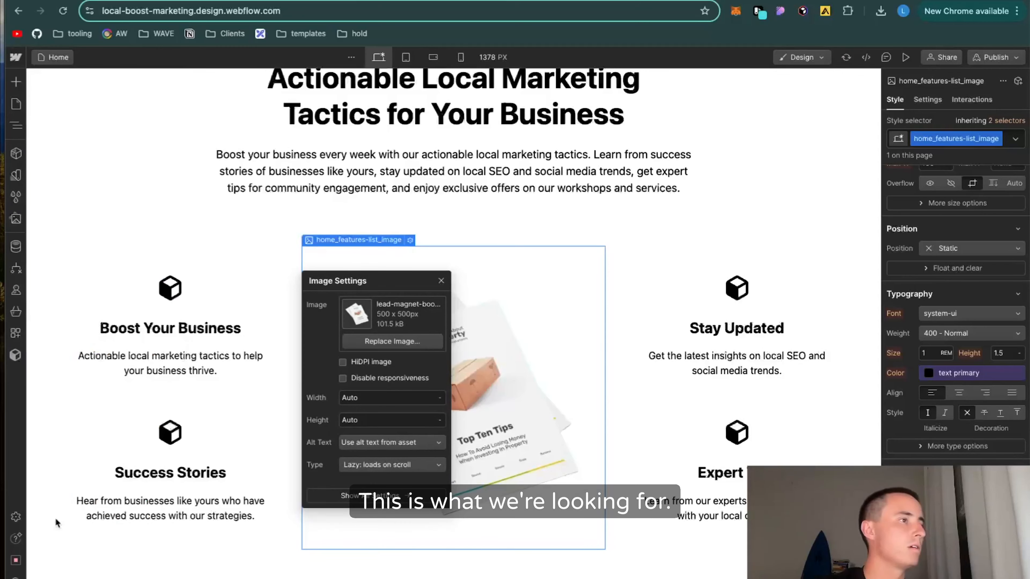
left_click(679, 215)
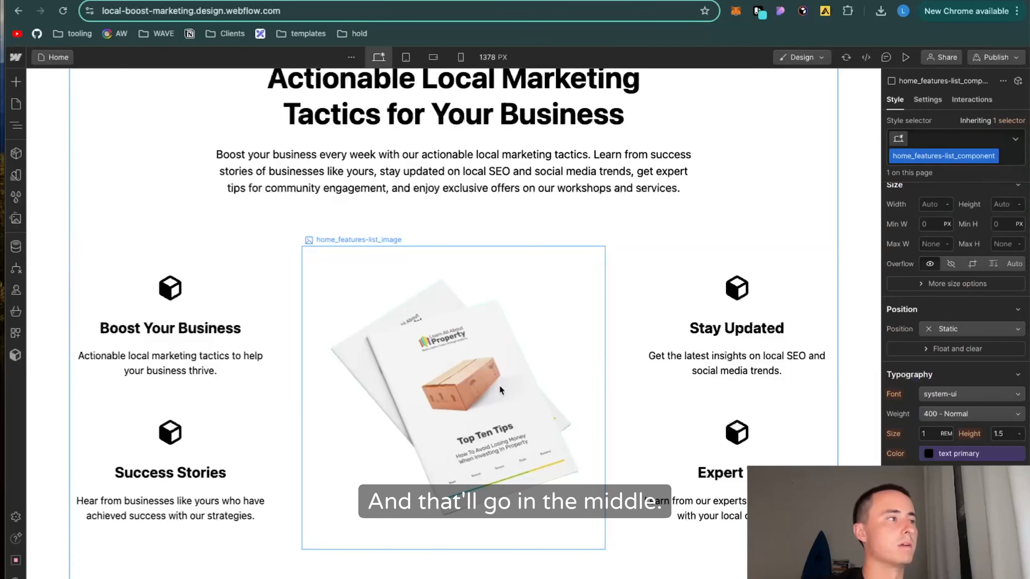
- Review the features, about and sign-up sections of the page, including their headings, images and outlined buttons
scroll(305, 326, "up", 3)
scroll(243, 364, "down", 2)
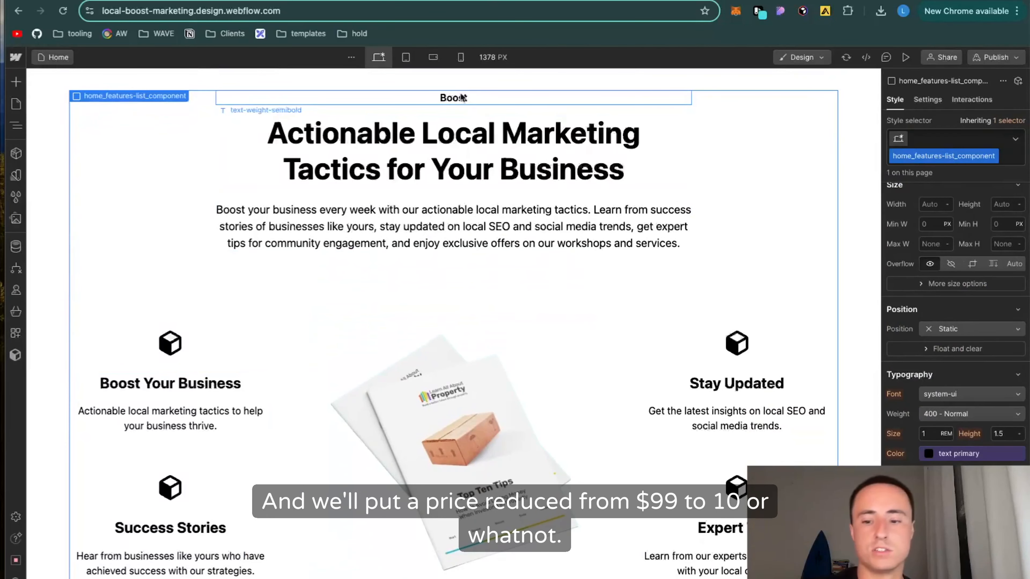
scroll(462, 97, "down", 15)
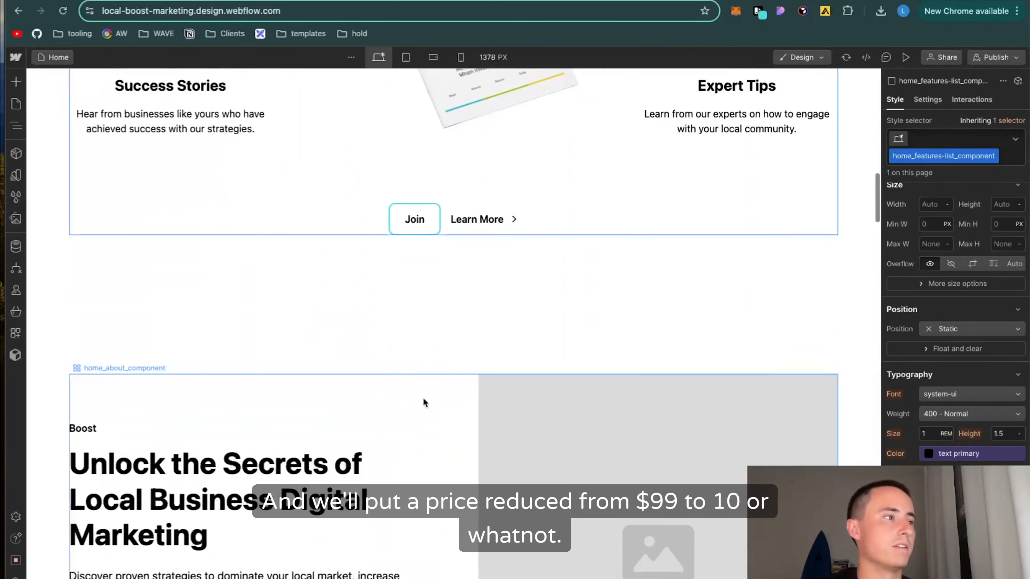
scroll(423, 403, "up", 7)
scroll(423, 395, "down", 5)
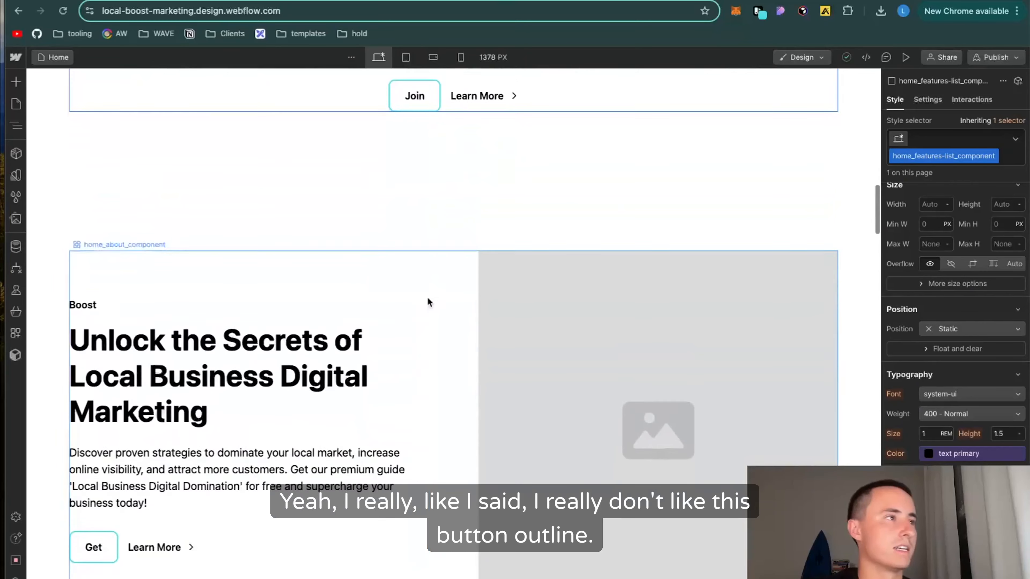
scroll(463, 286, "down", 9)
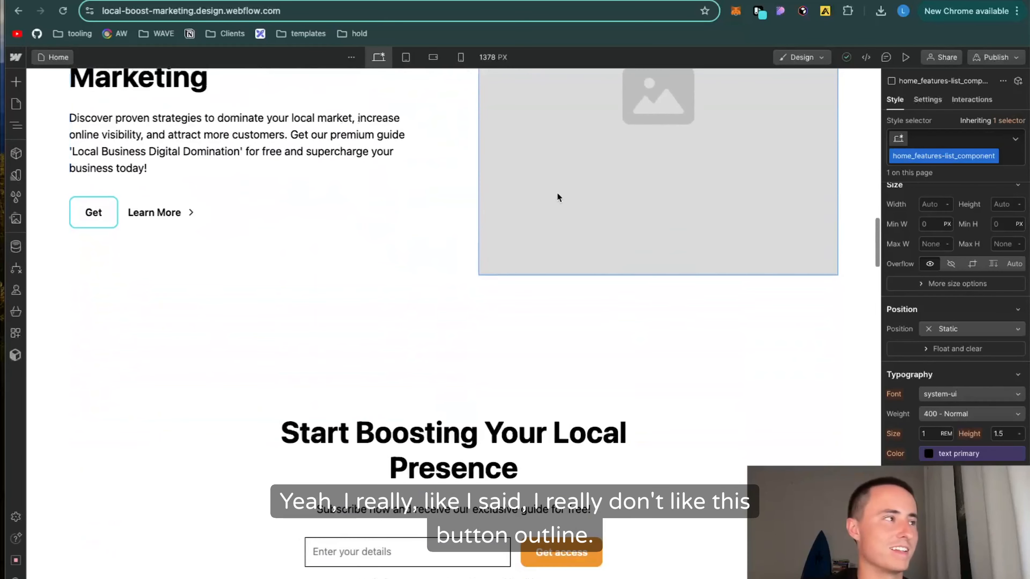
scroll(557, 196, "up", 6)
- Switch to the Midjourney Bot chat in Discord, inspect the generated team pictures and upscale the third one
key("ctrl+Tab")
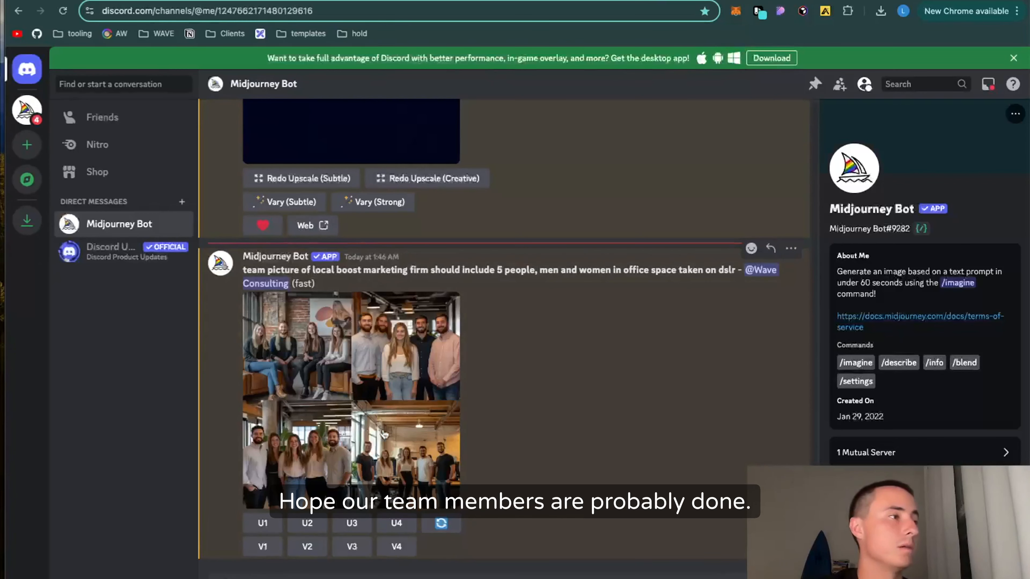
left_click(351, 431)
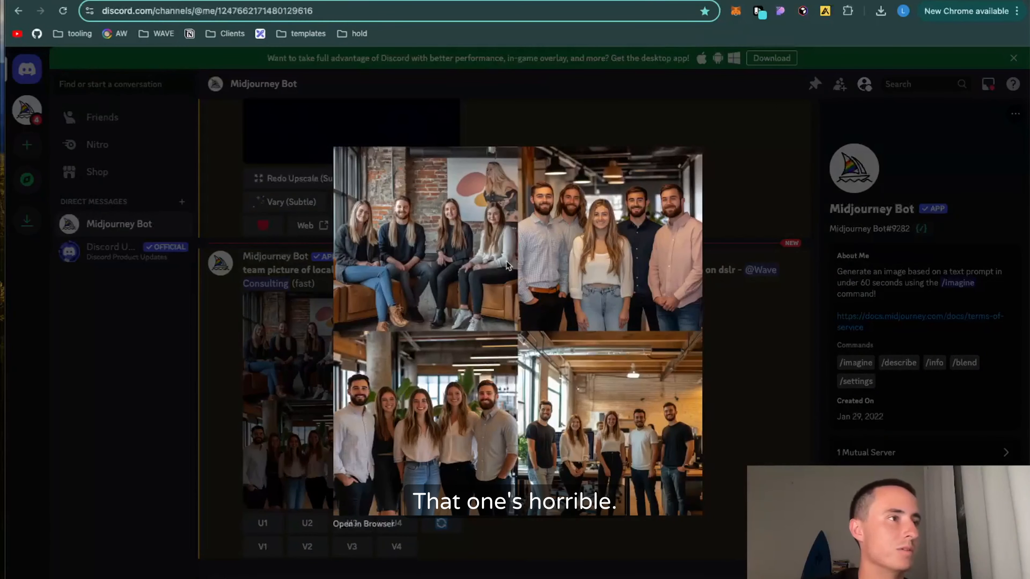
key("Escape")
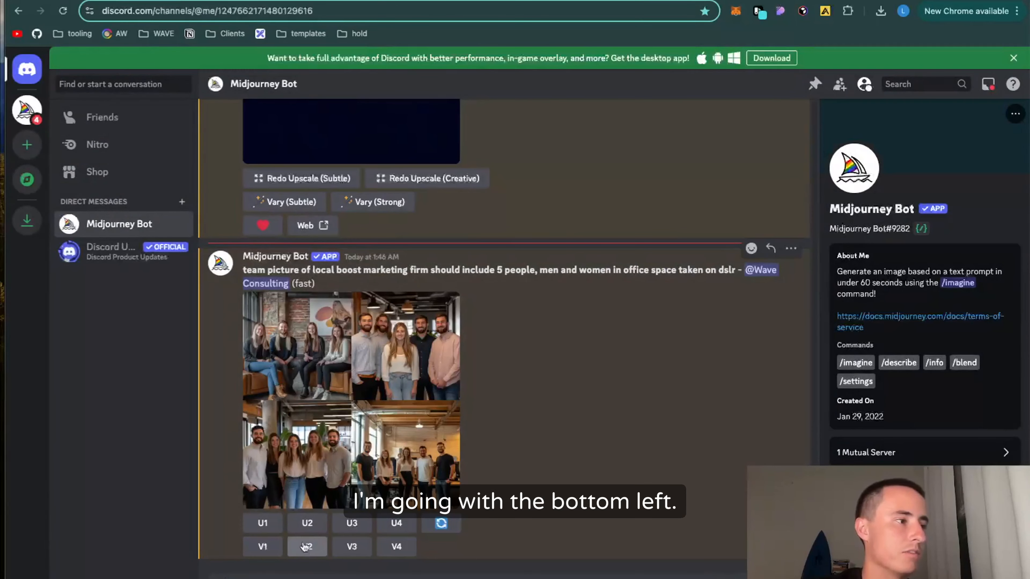
left_click(348, 525)
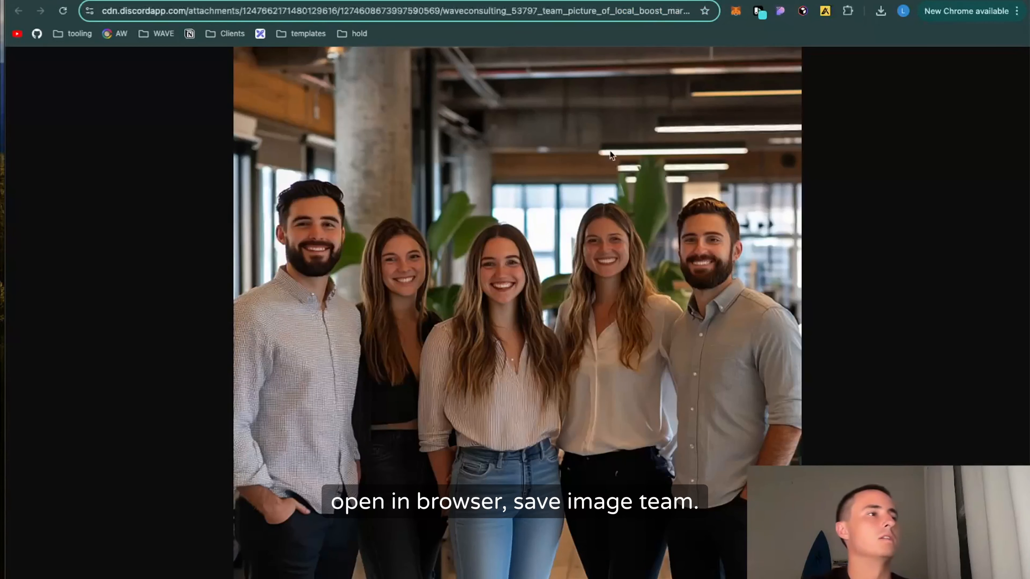
- Save the upscaled team picture to Downloads under the name team-lbm
right_click(611, 149)
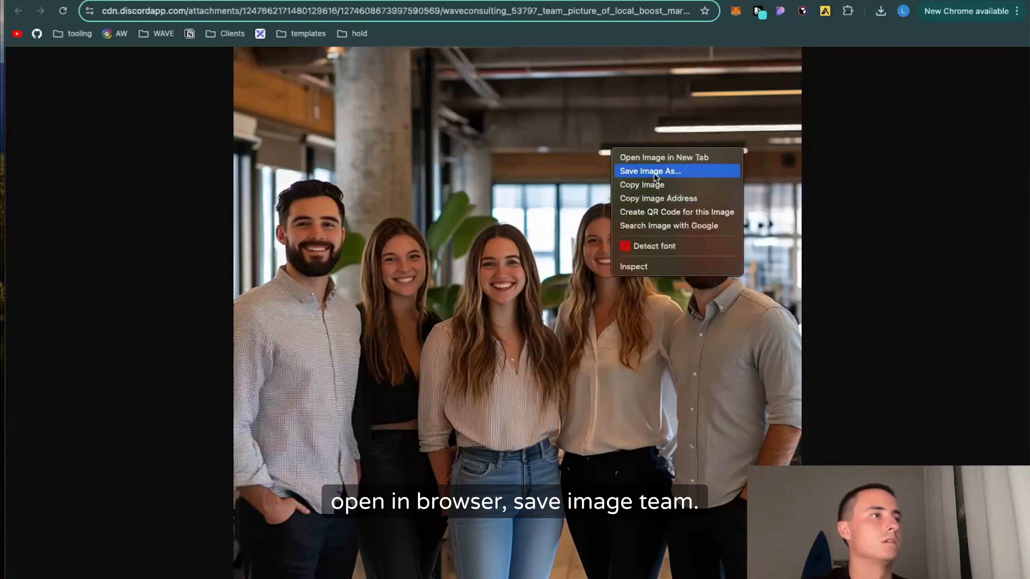
left_click(665, 170)
type("te")
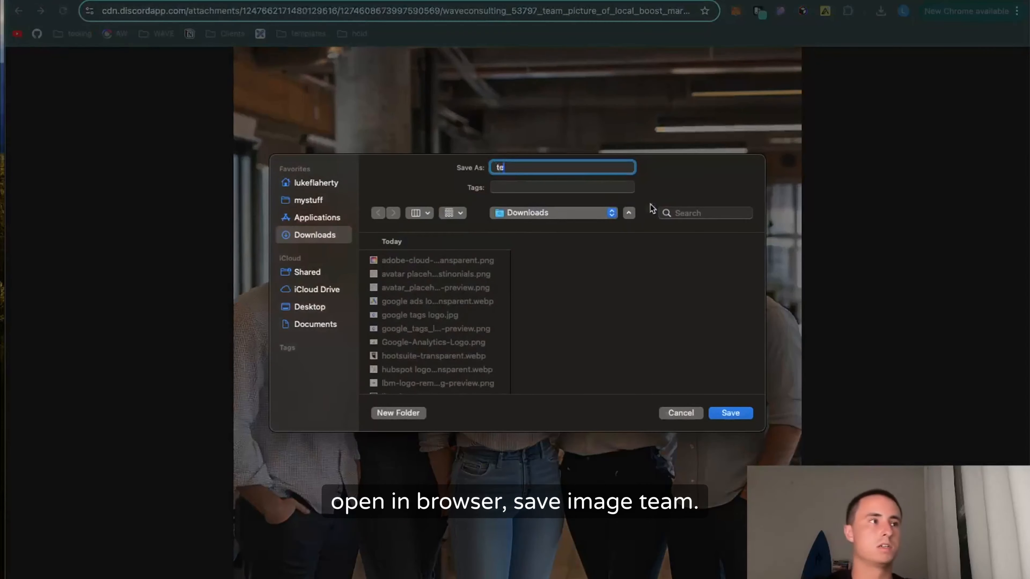
type("am")
key("Return")
key("Escape")
type("-")
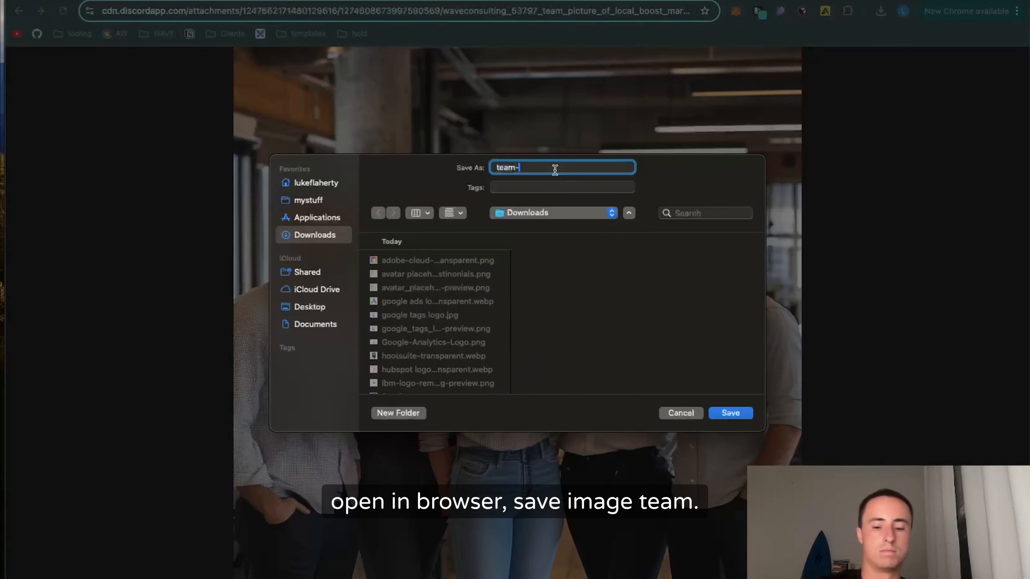
type("lbm")
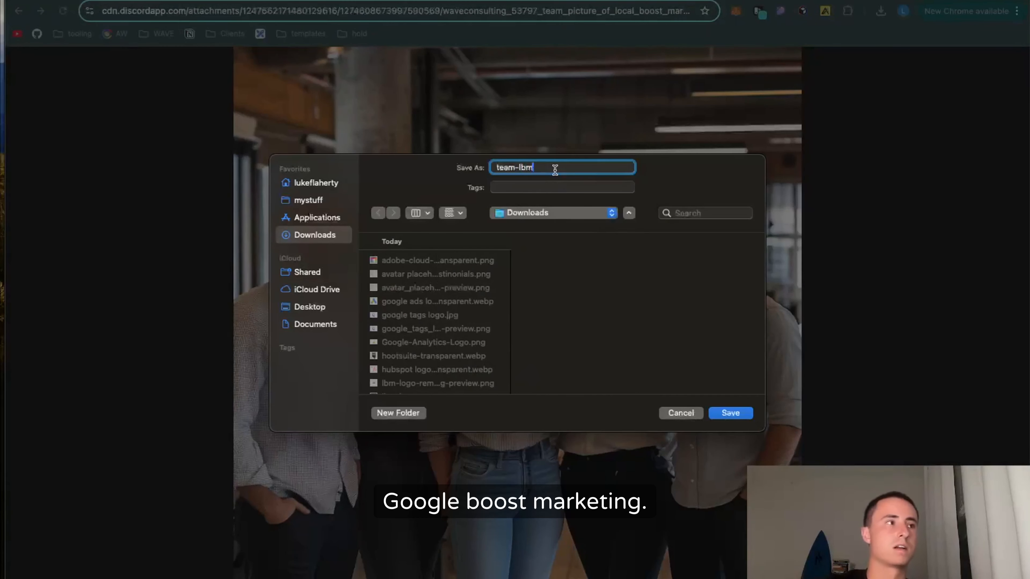
key("Return")
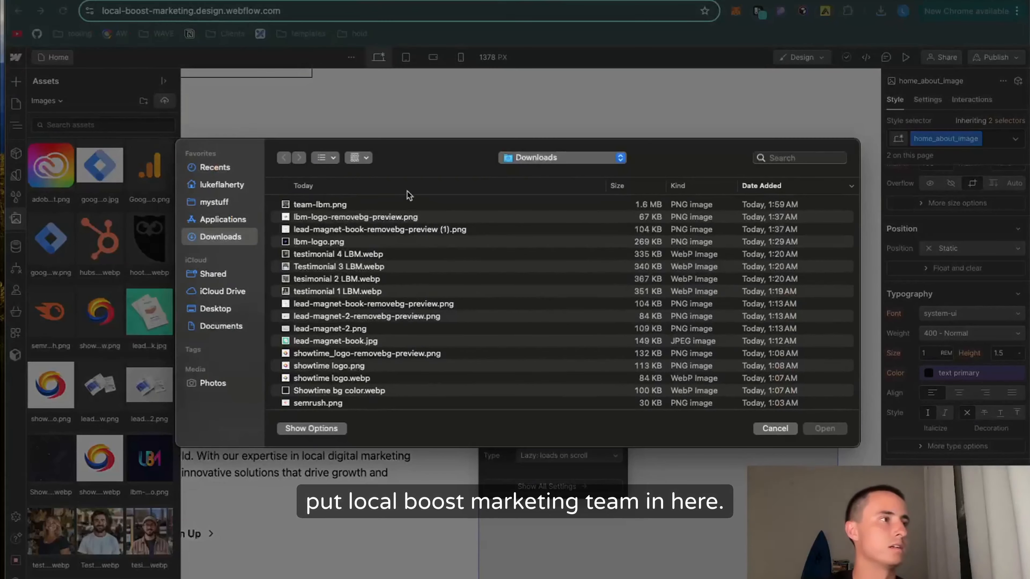
- Back in Webflow, upload team-lbm.png and use it as the image of the "Empowering Local Businesses with Digital Marketing Solutions" section
left_click(407, 204)
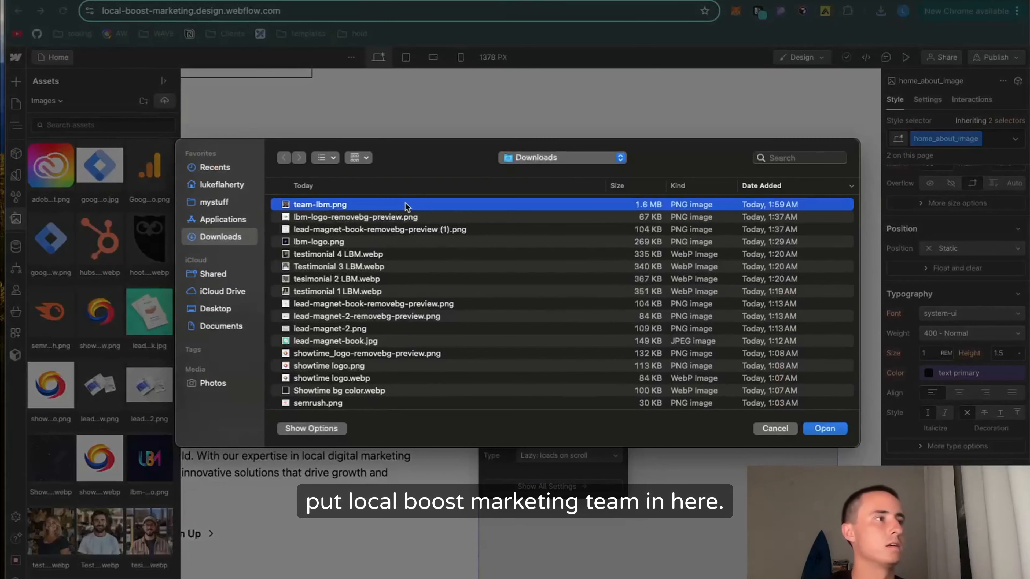
left_click(831, 431)
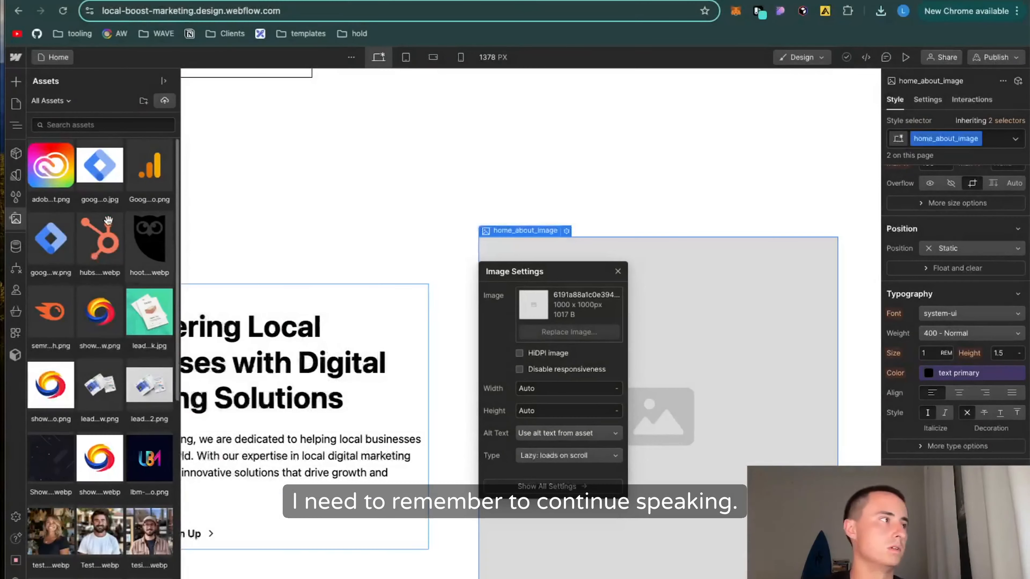
left_click(98, 243)
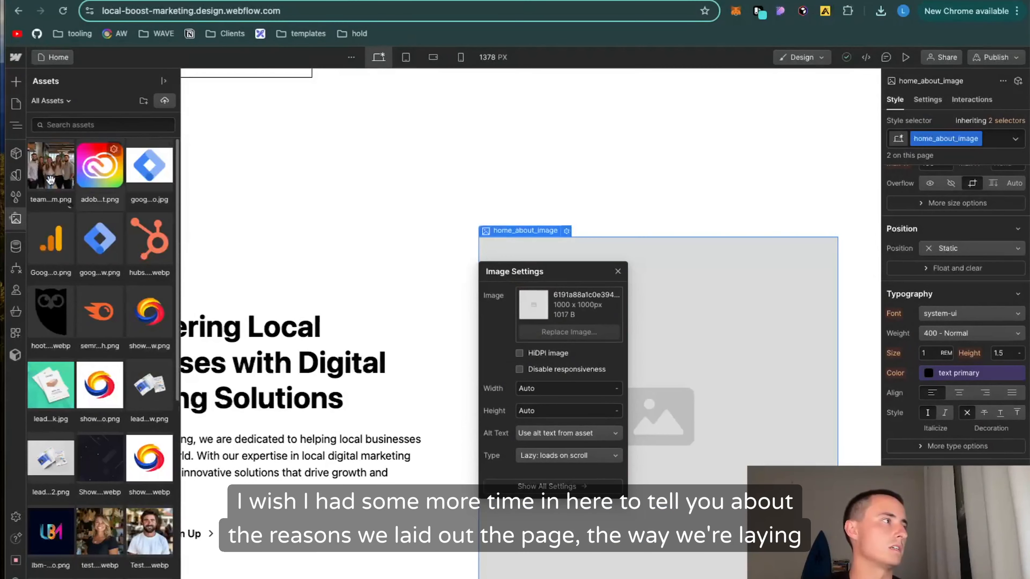
left_click(45, 170)
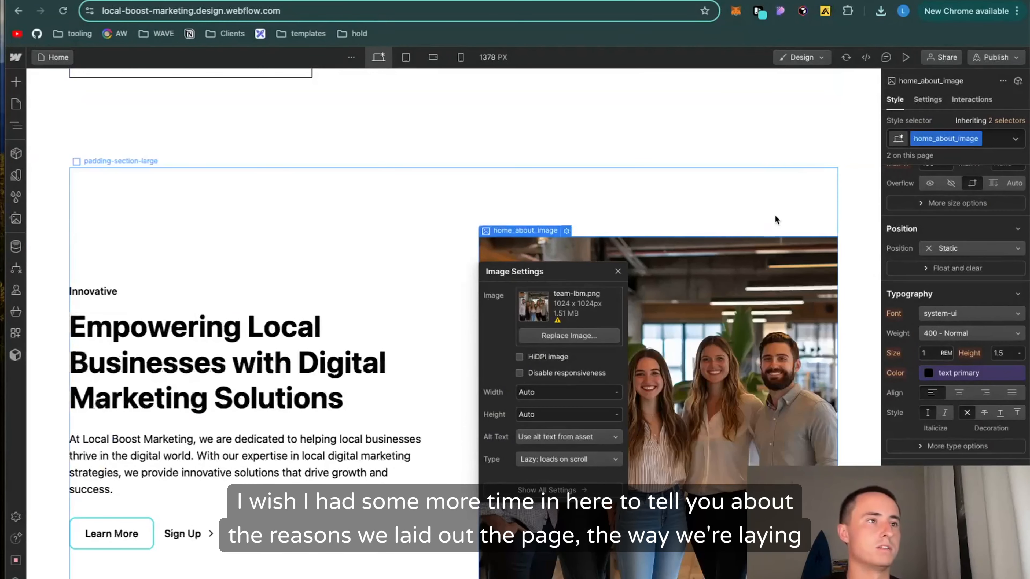
left_click(775, 219)
- Return to the hero section and sample a mild dark tone from its background with the color picker extension
scroll(332, 287, "up", 10)
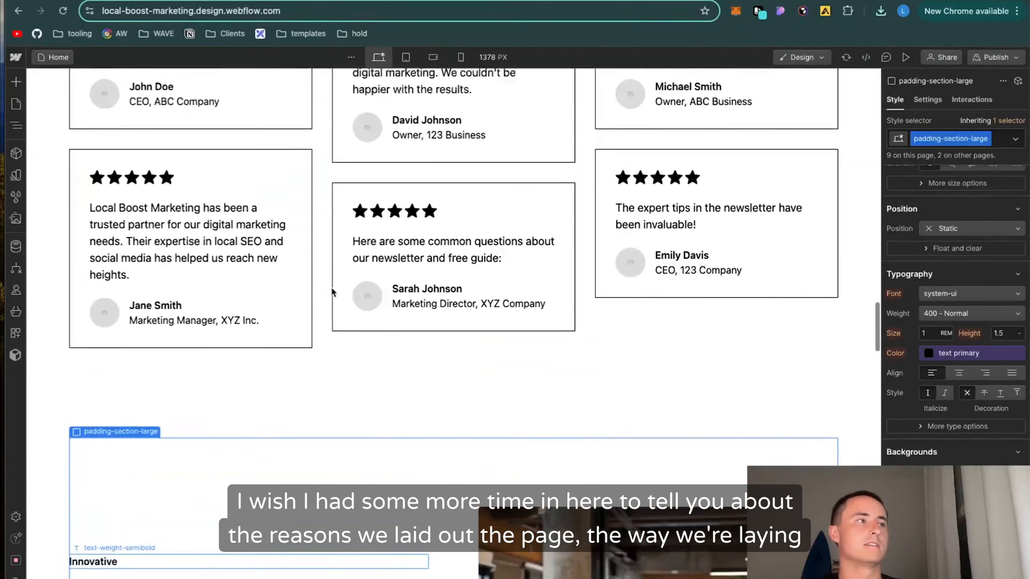
scroll(332, 287, "up", 12)
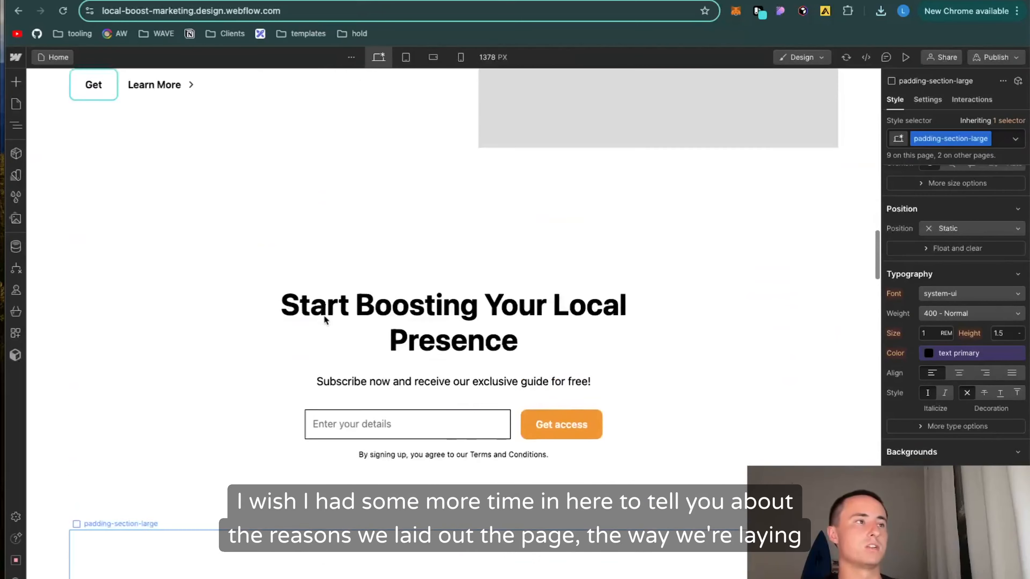
scroll(324, 317, "up", 10)
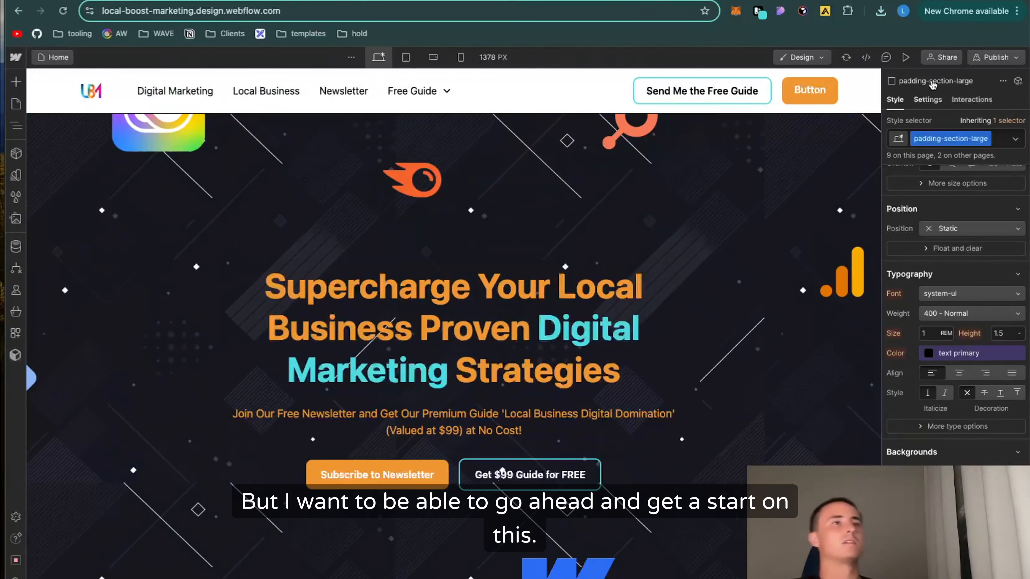
left_click(1008, 57)
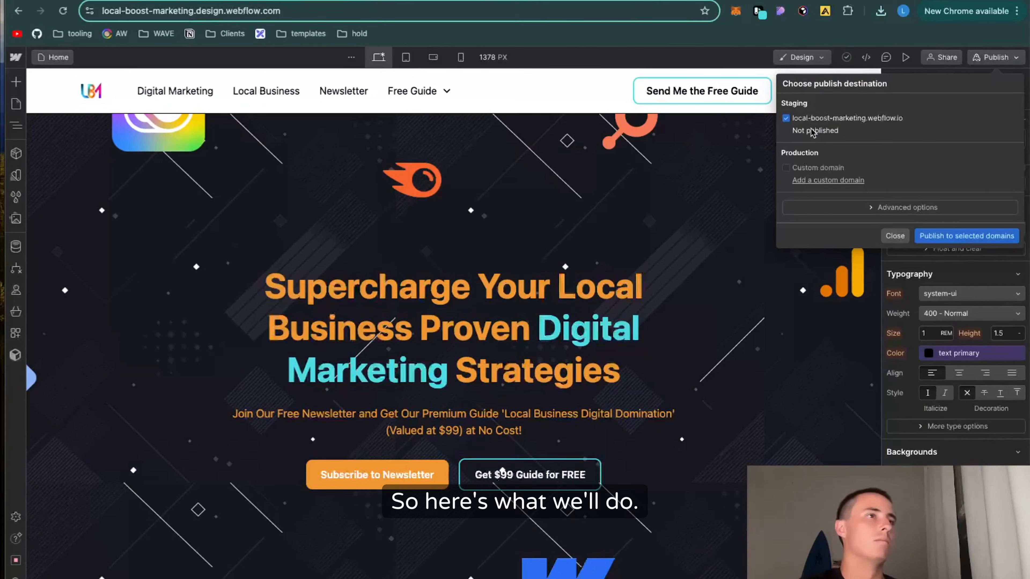
left_click(610, 81)
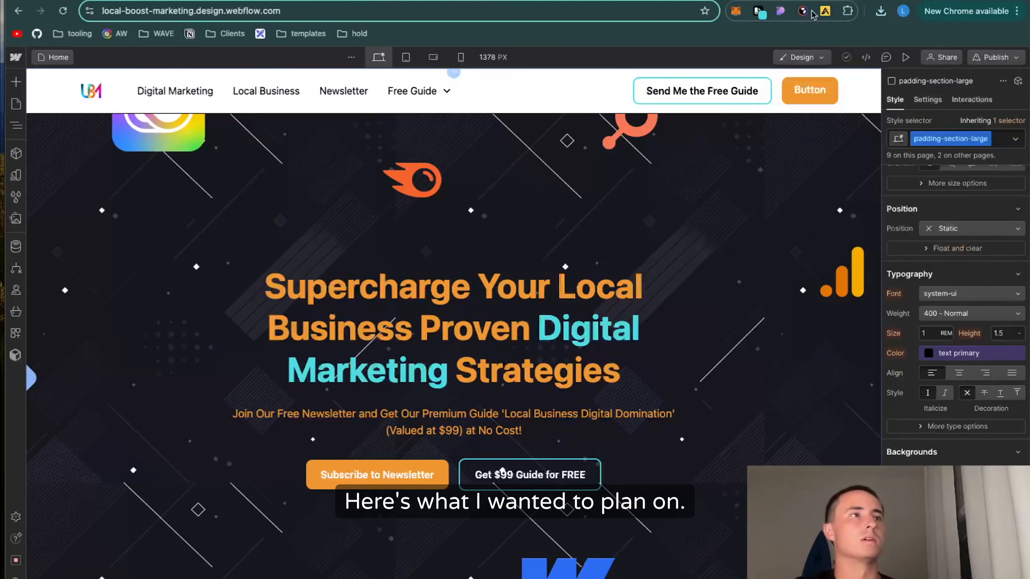
left_click(758, 12)
left_click(645, 97)
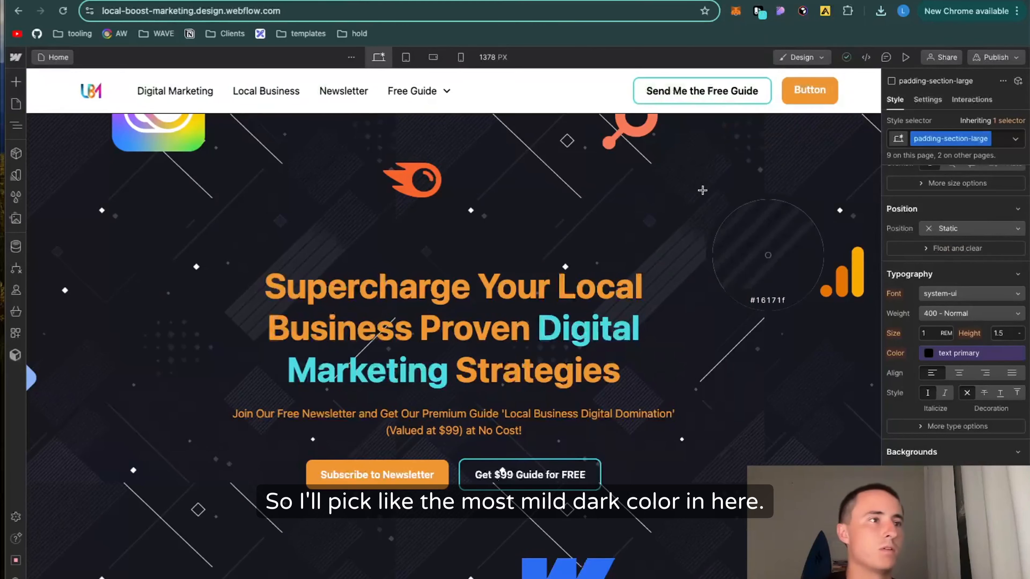
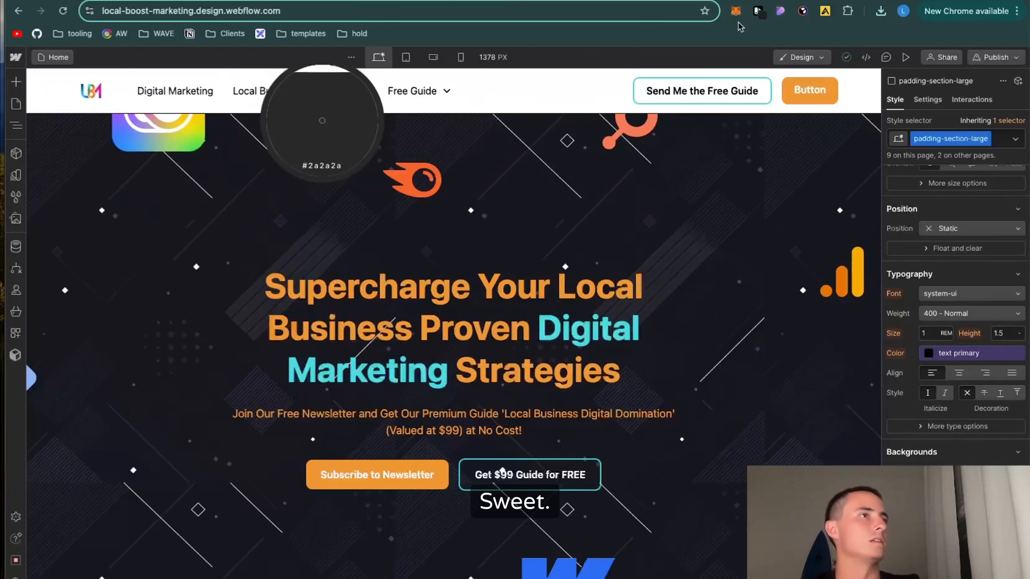
left_click(320, 122)
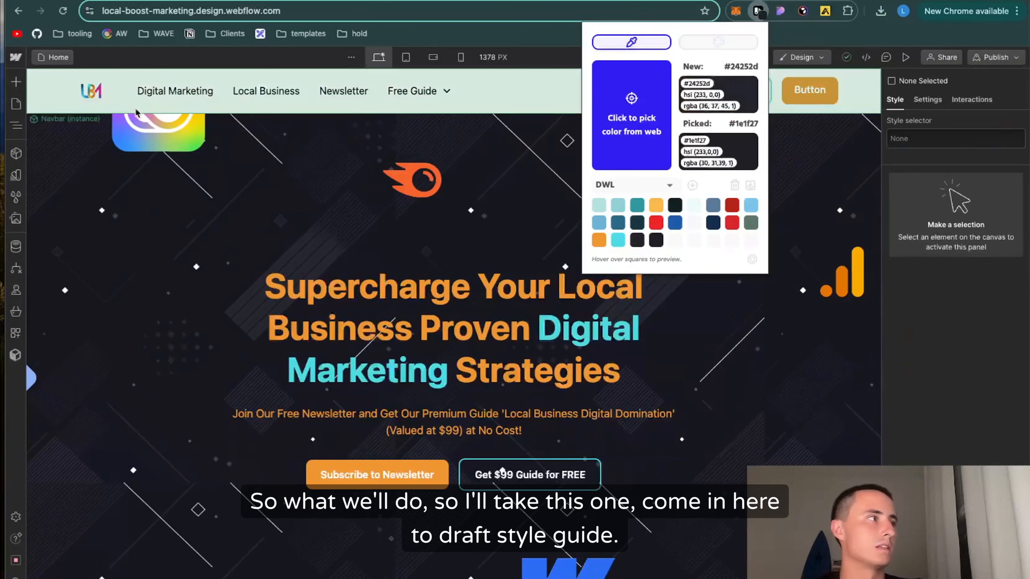
- On the Style Guide page, replace the background-color-black class's background variable with the sampled dark tone as a custom color
left_click(15, 109)
left_click(16, 112)
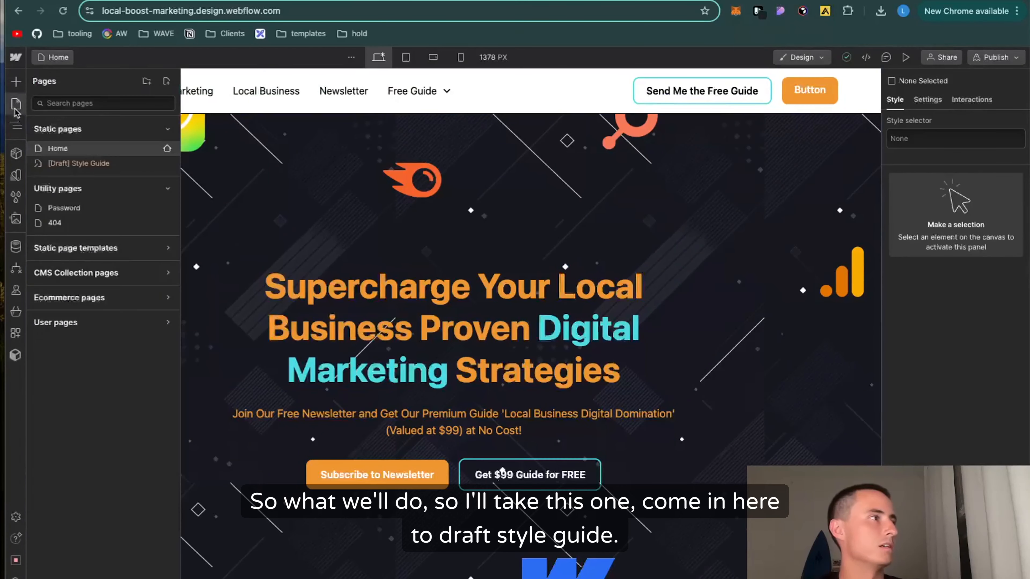
left_click(78, 163)
scroll(403, 316, "down", 10)
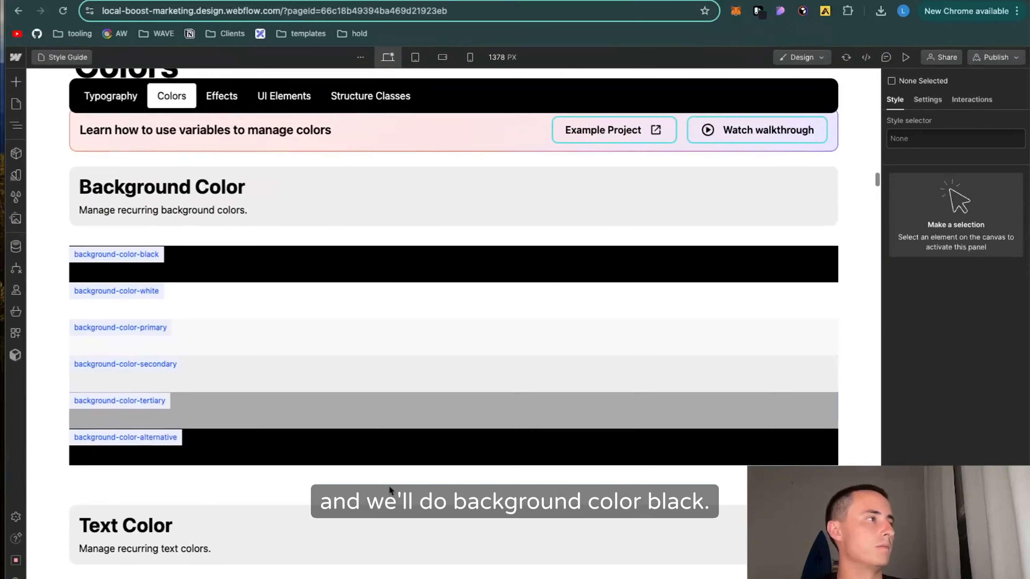
left_click(394, 264)
scroll(990, 279, "down", 5)
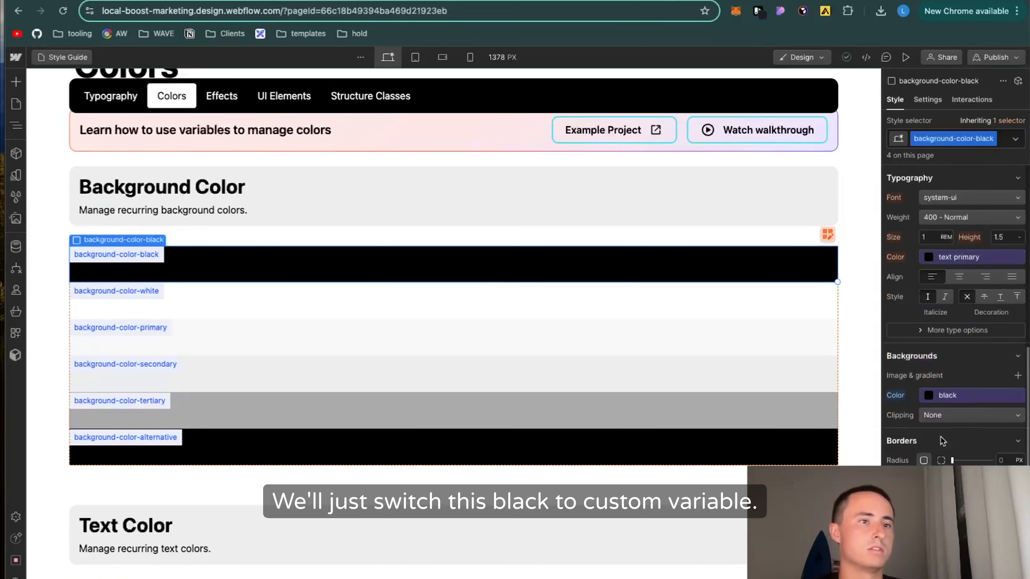
left_click(929, 395)
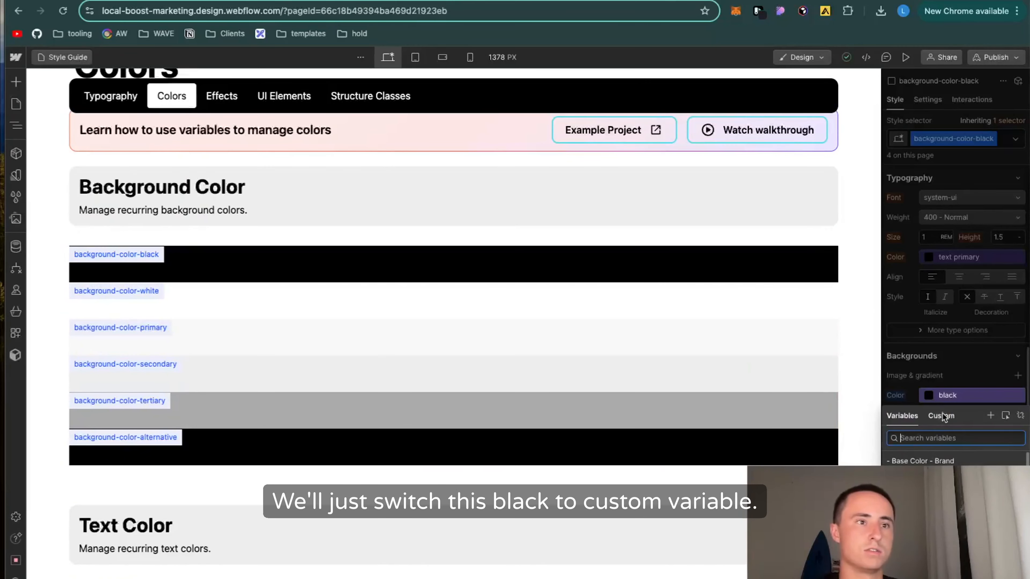
left_click(941, 416)
key("Return")
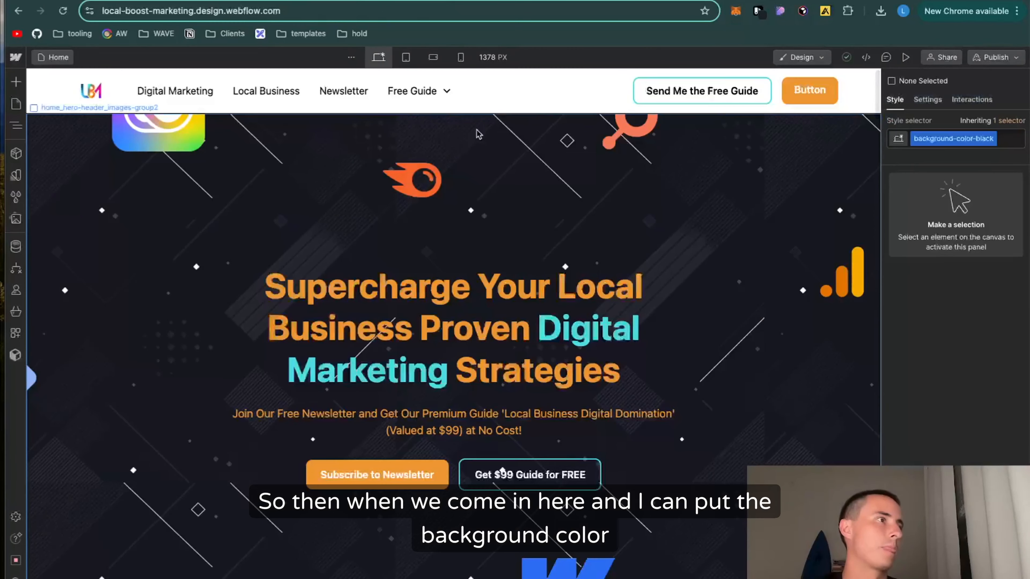
- On the Home page, open the Navbar component for editing and add the background-color-black class to navbar8_component
left_click(869, 106)
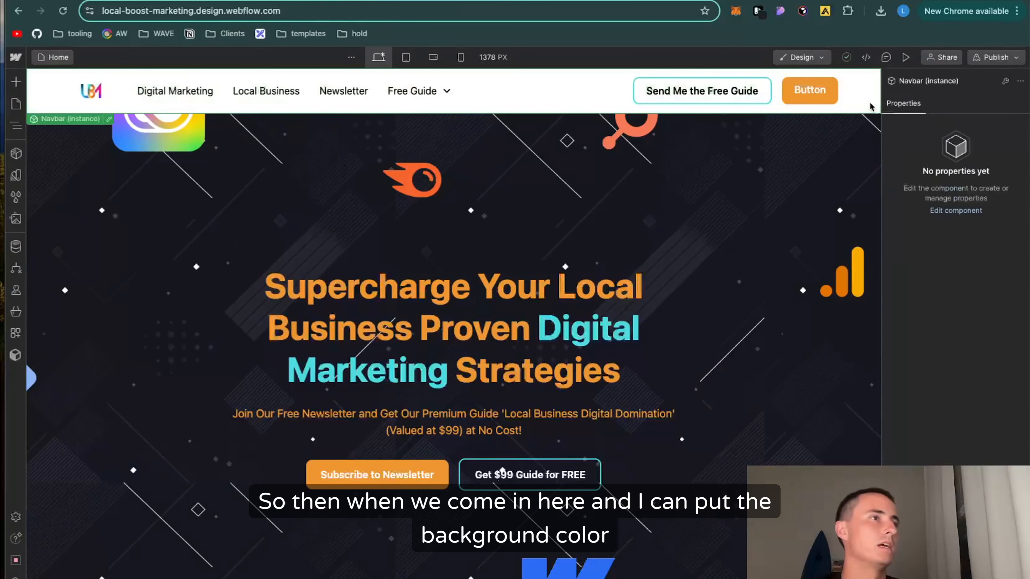
double_click(858, 97)
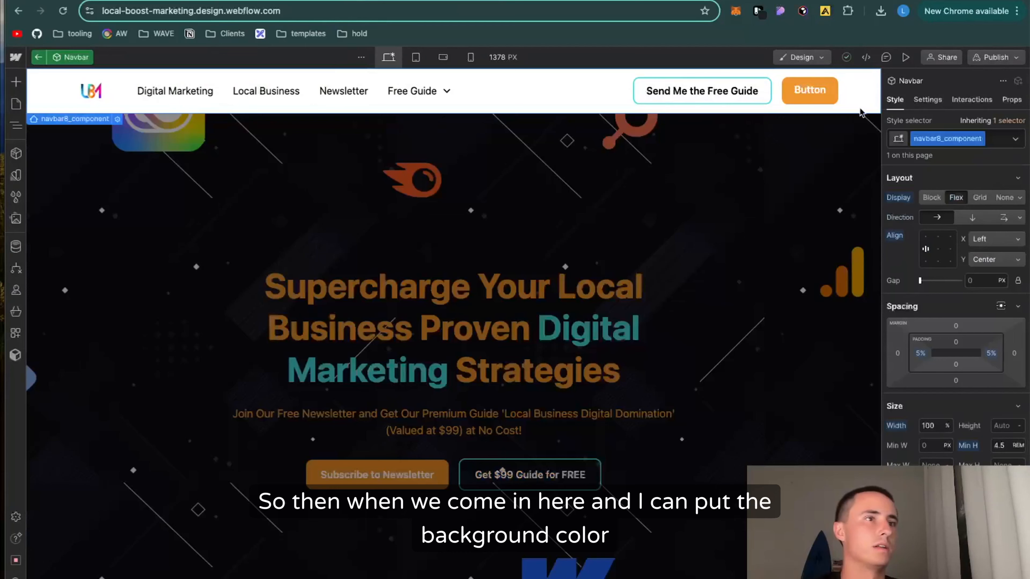
scroll(1003, 270, "down", 5)
scroll(987, 206, "up", 5)
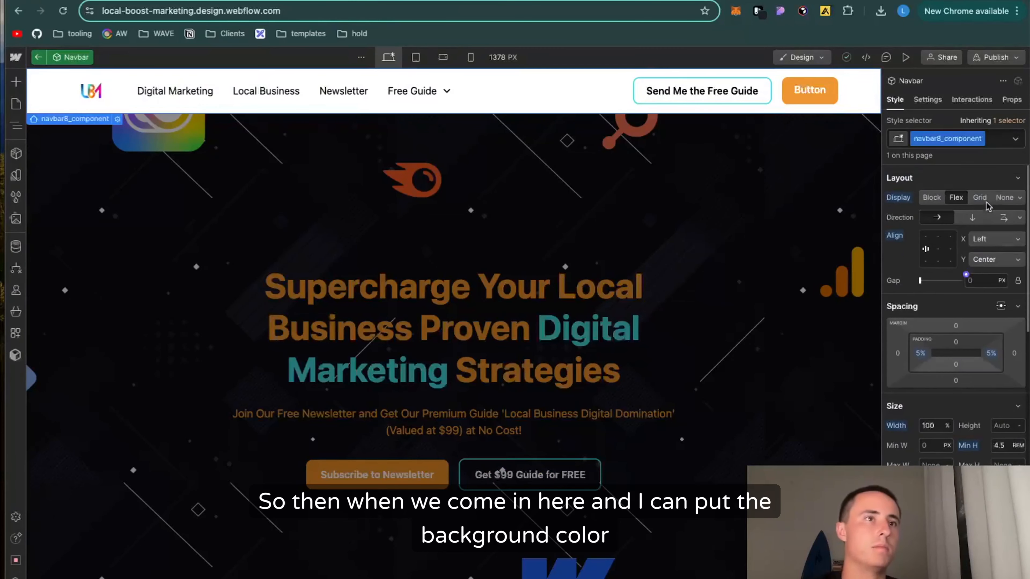
left_click(987, 151)
left_click(988, 176)
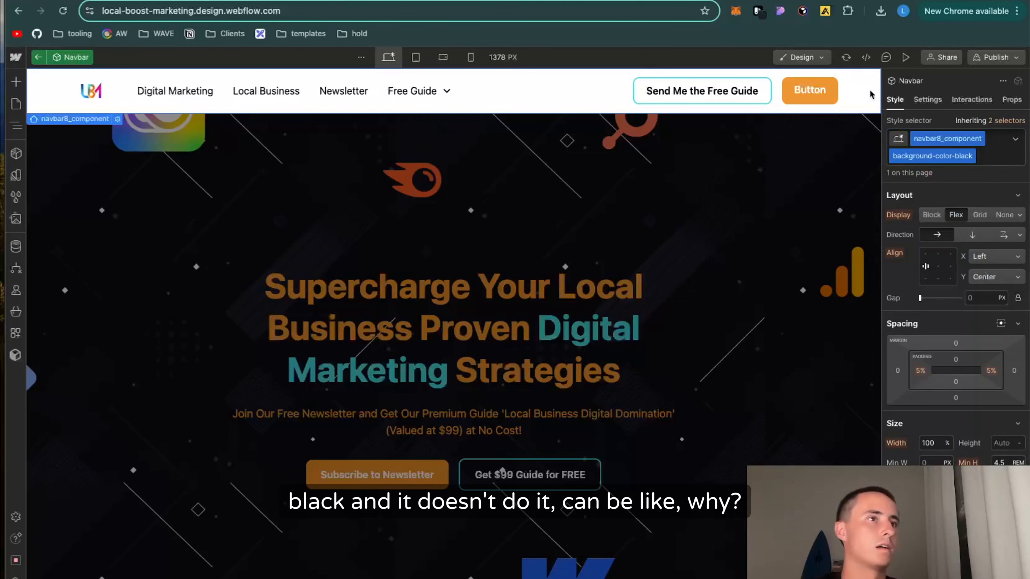
- Set a dark background color on the navbar while its background-color-black combo class is selected
double_click(863, 99)
left_click(872, 99)
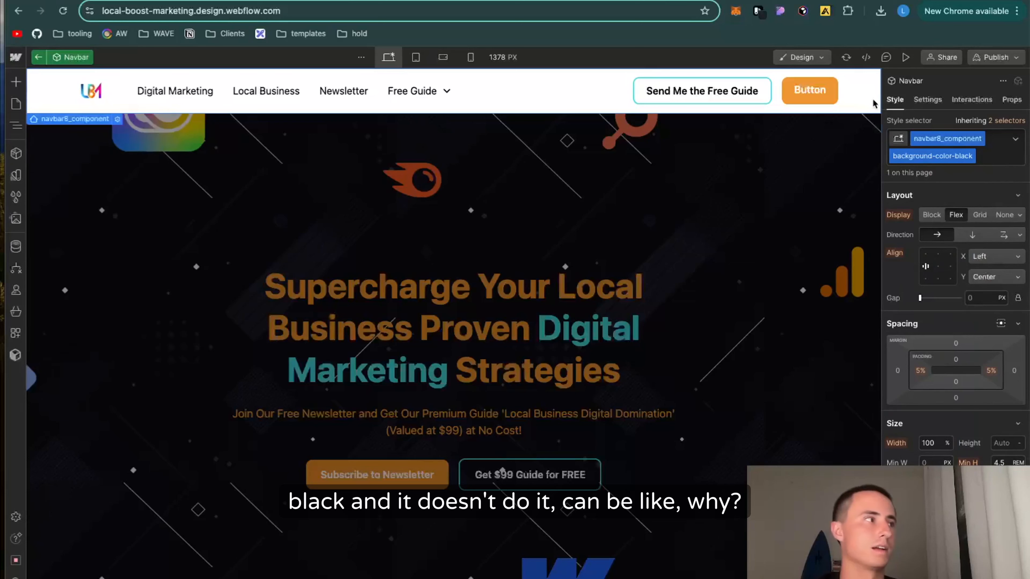
scroll(931, 386, "down", 6)
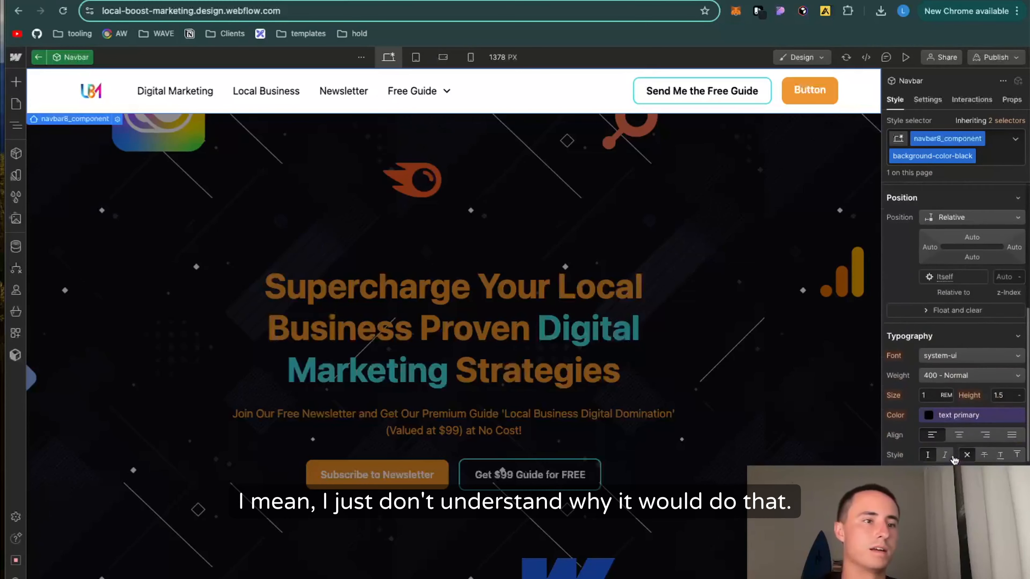
left_click(972, 374)
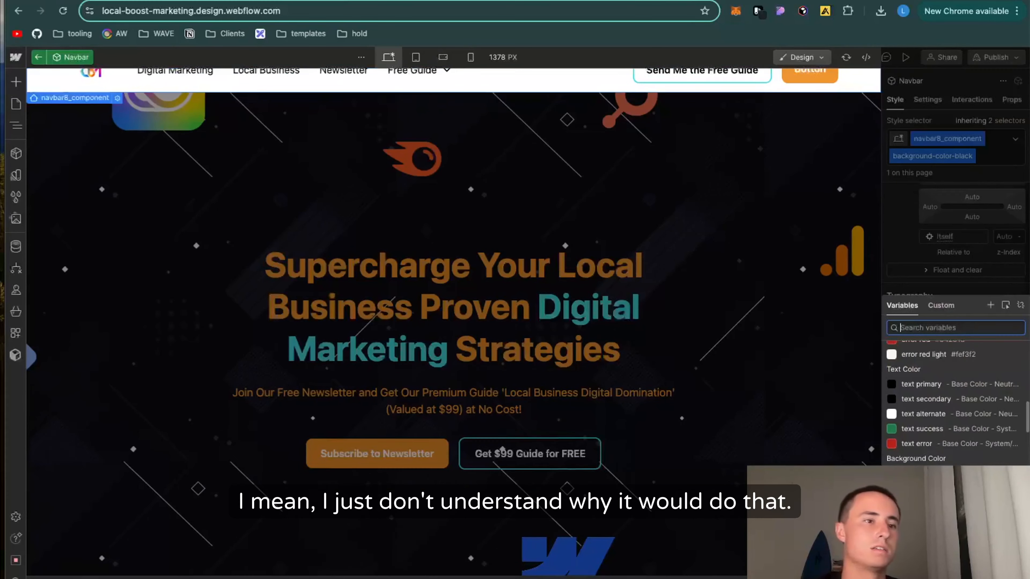
scroll(956, 405, "down", 3)
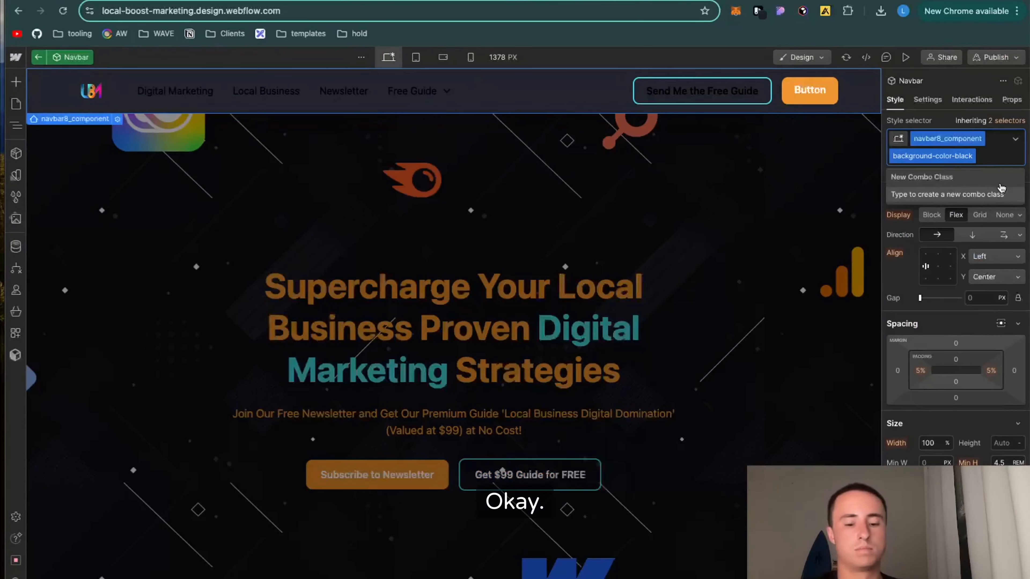
- Try the text-color-white class on the navbar, then remove it and restore the background-color-black class
type("white")
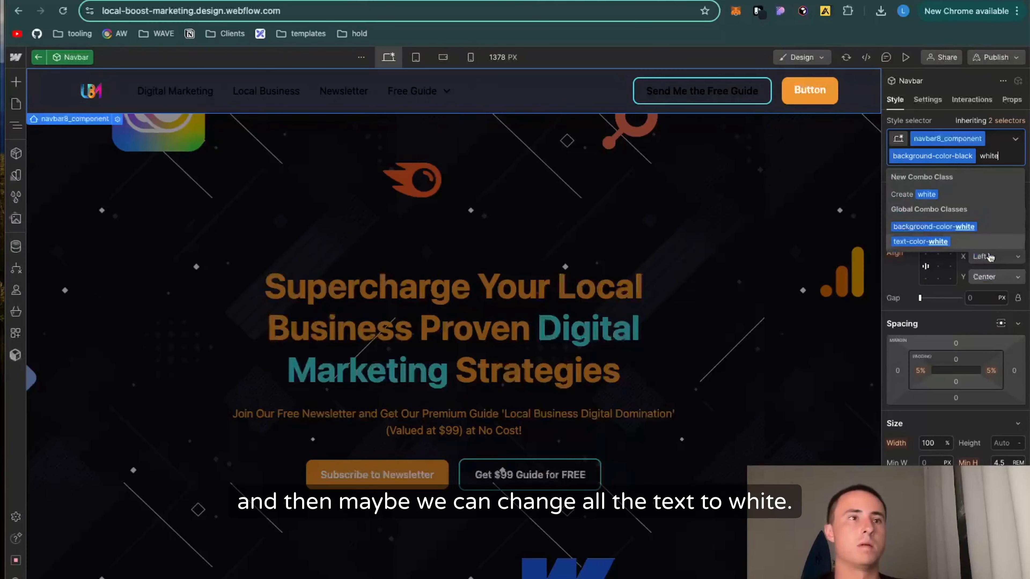
left_click(968, 243)
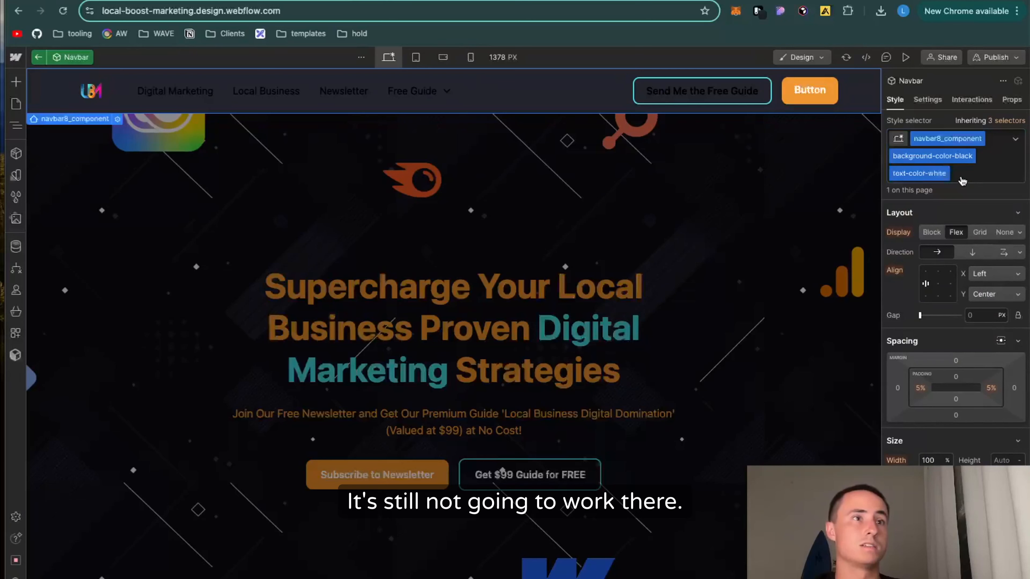
key("BackSpace")
key("BackSpace")
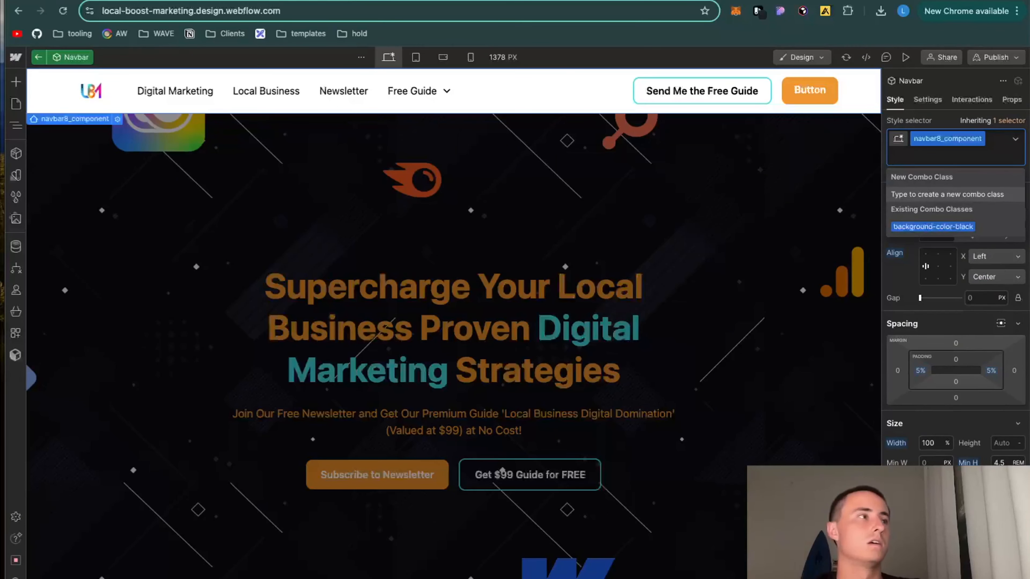
left_click(958, 235)
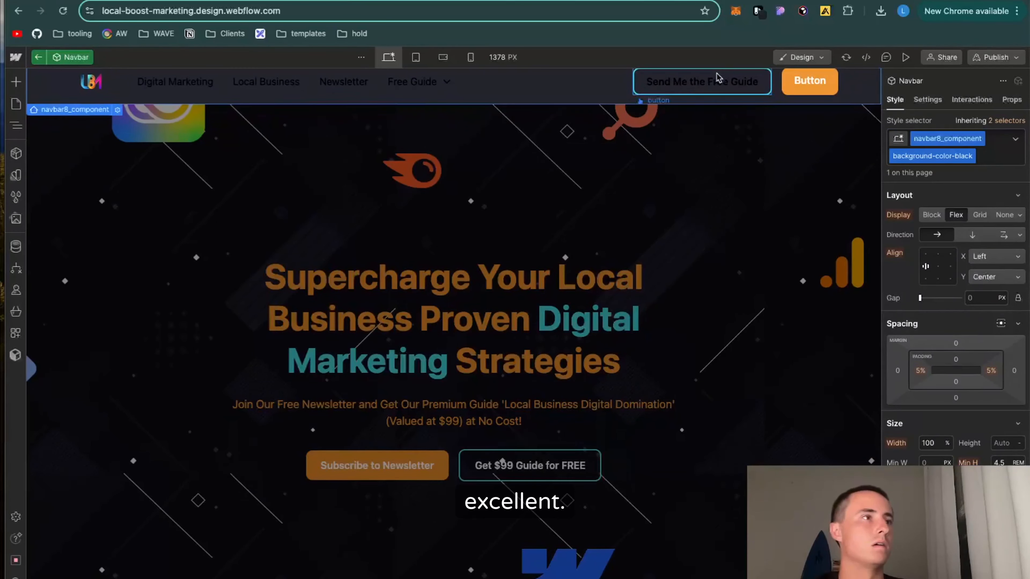
left_click(717, 83)
left_click(973, 156)
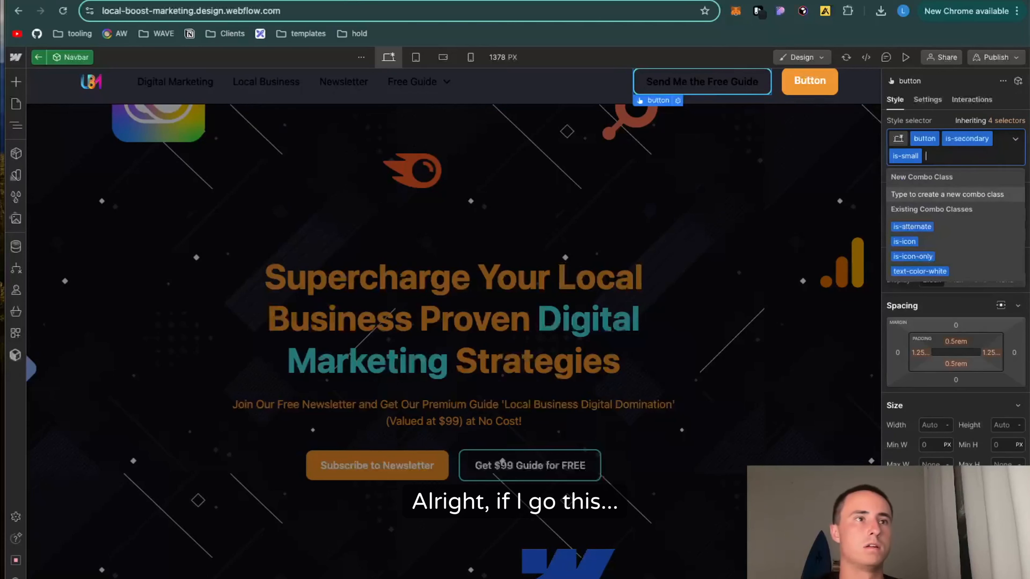
scroll(971, 243, "down", 4)
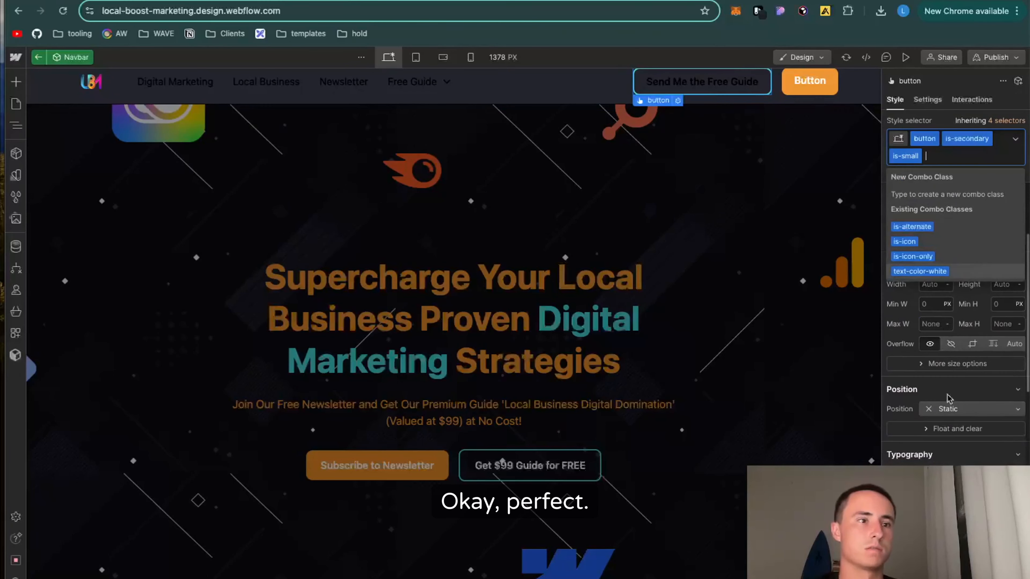
- Delete the Digital Marketing, Local Business, Newsletter and Free Guide options from the navbar, keeping the empty navbar8_menu-left container
left_click(450, 92)
key("Delete")
key("Delete")
key("Delete")
key("Delete")
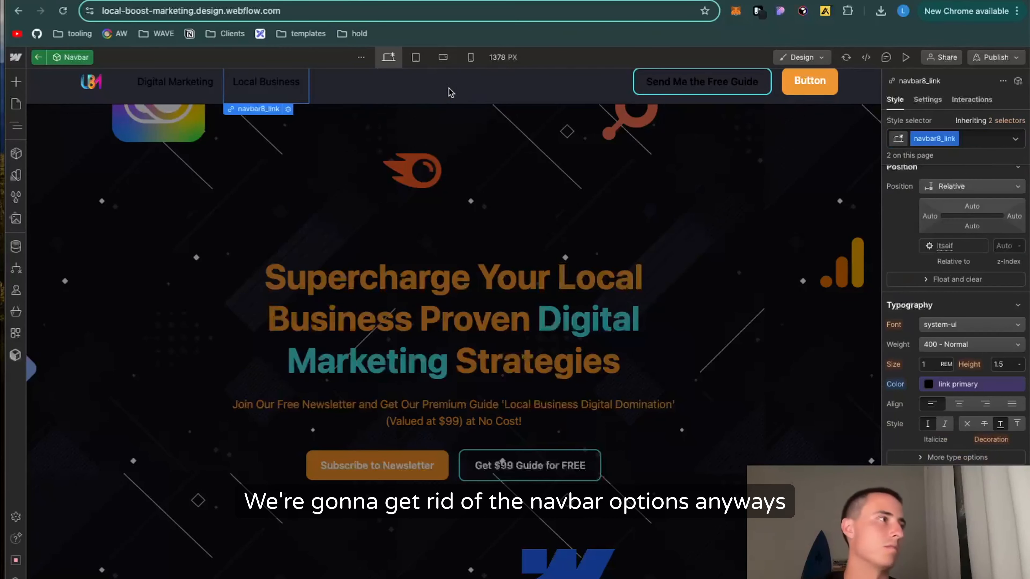
key("Delete")
key("super+z")
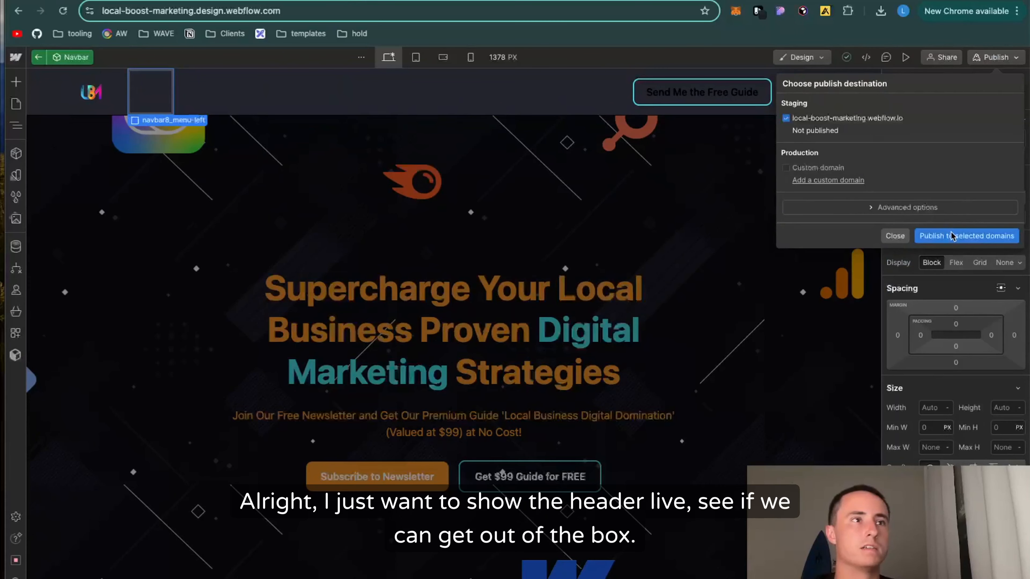
- Publish the site to the staging domain local-boost-marketing.webflow.io, check the header on the live page and close it
left_click(954, 235)
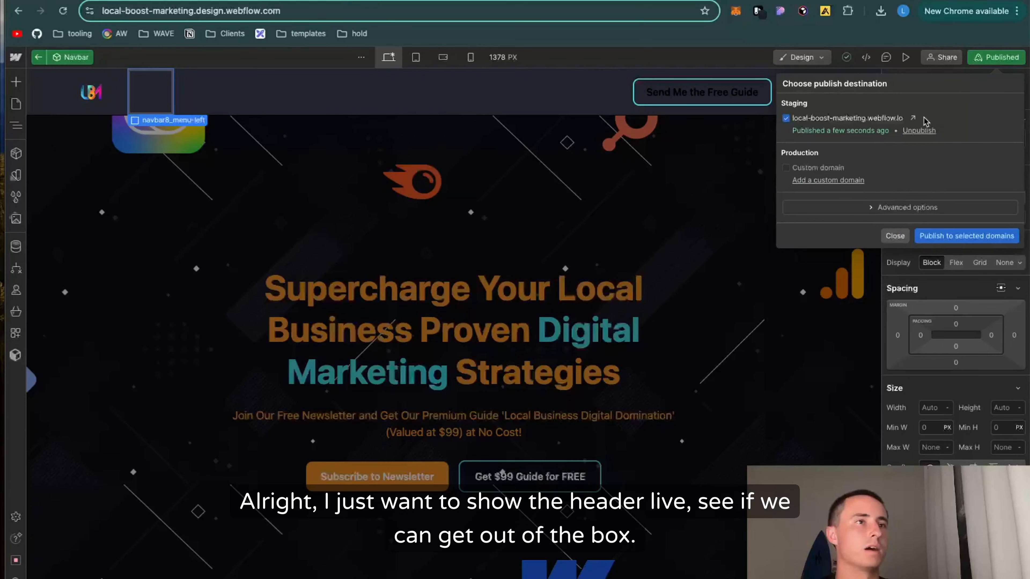
left_click(913, 119)
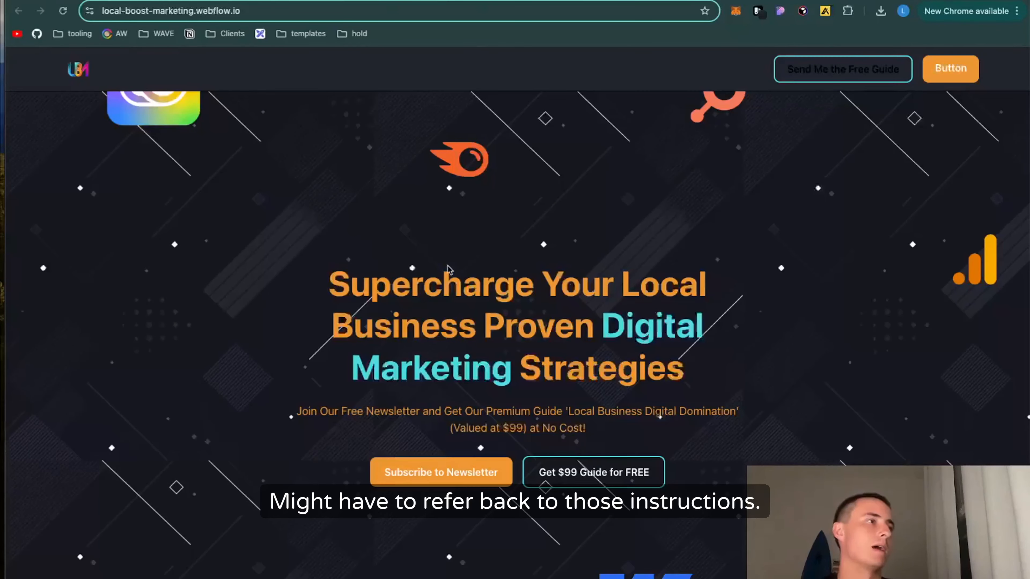
scroll(447, 267, "down", 2)
scroll(259, 257, "up", 3)
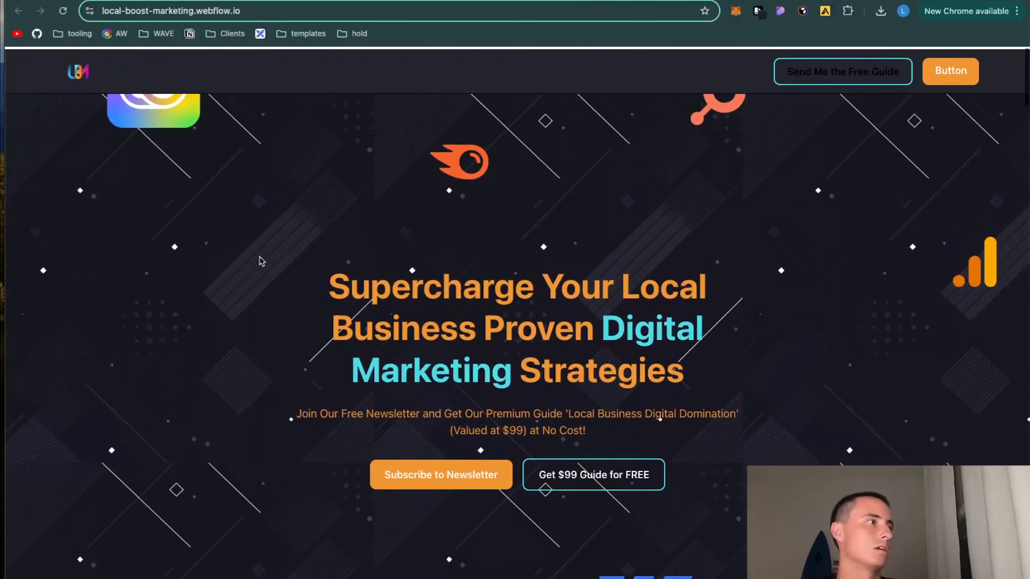
key("super+w")
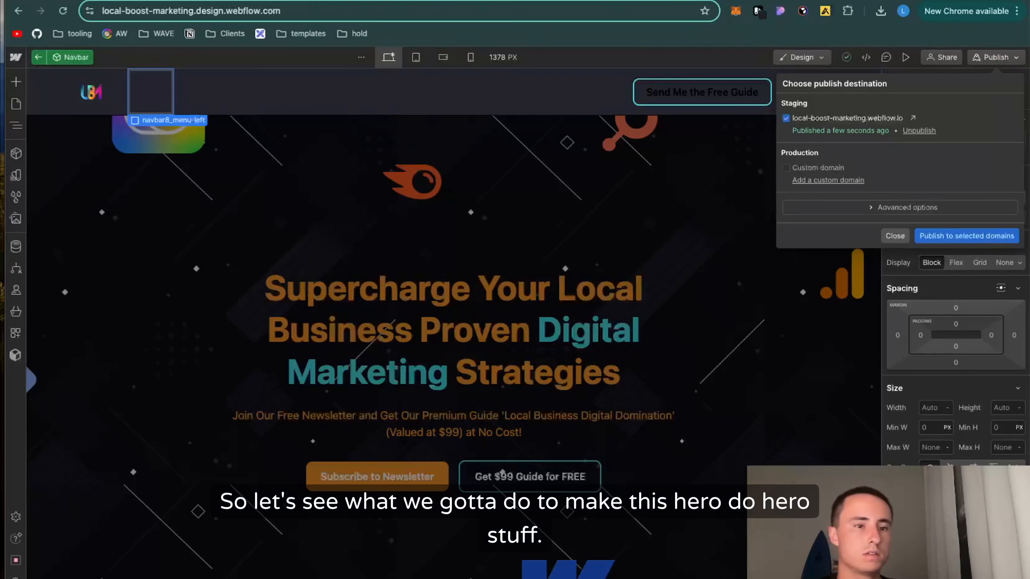
- Select the home_hero-header_images-group2 element and add a Mouse move in viewport page trigger, keeping the instructions screenshot in view
left_click(746, 378)
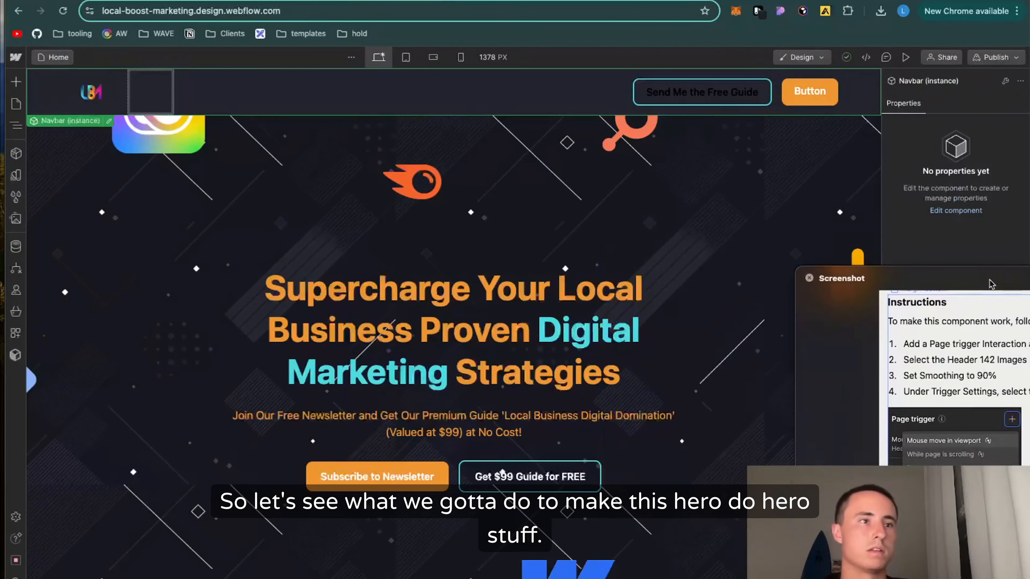
left_click_drag(989, 281, 800, 181)
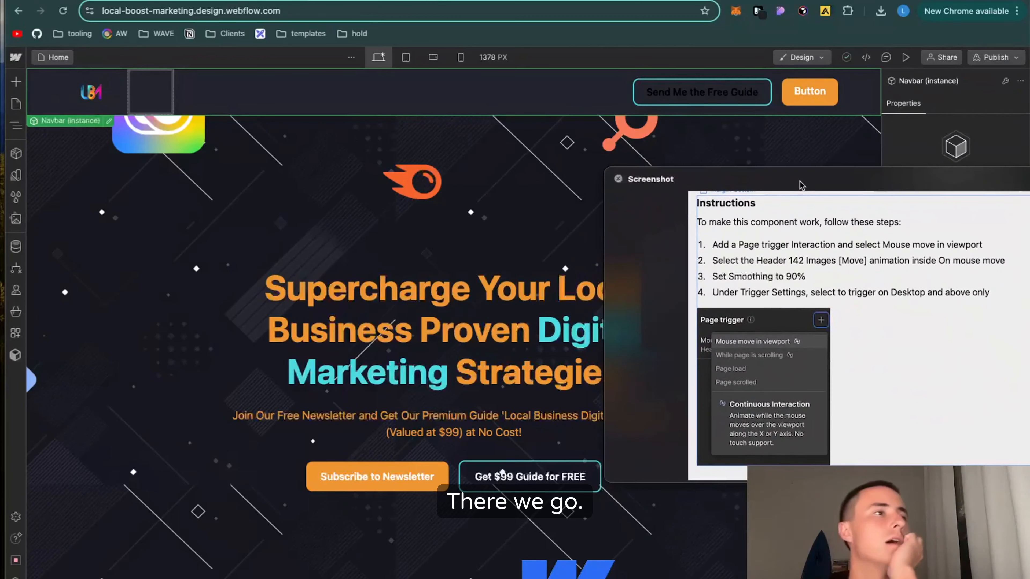
left_click(836, 136)
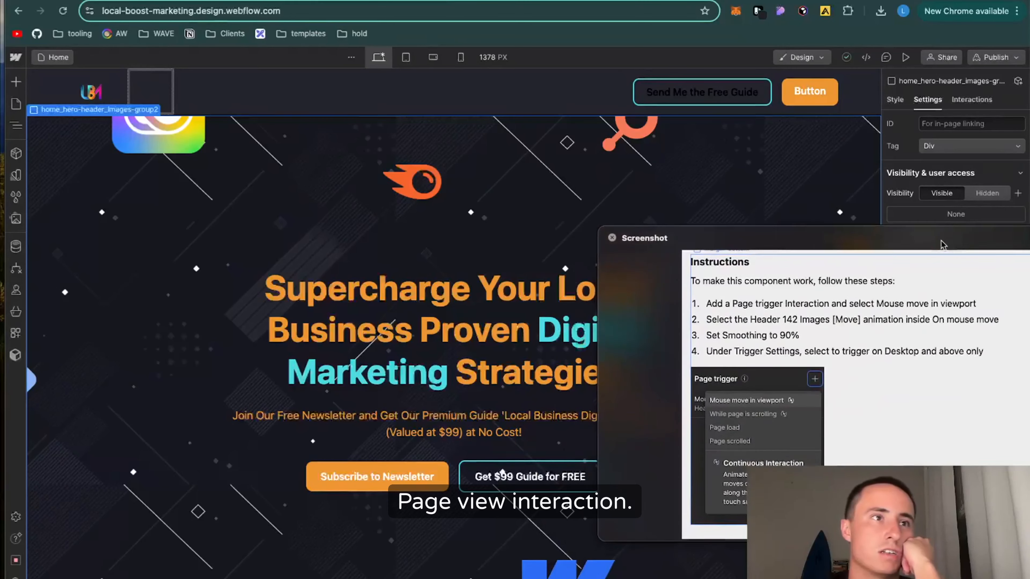
left_click_drag(933, 250, 917, 246)
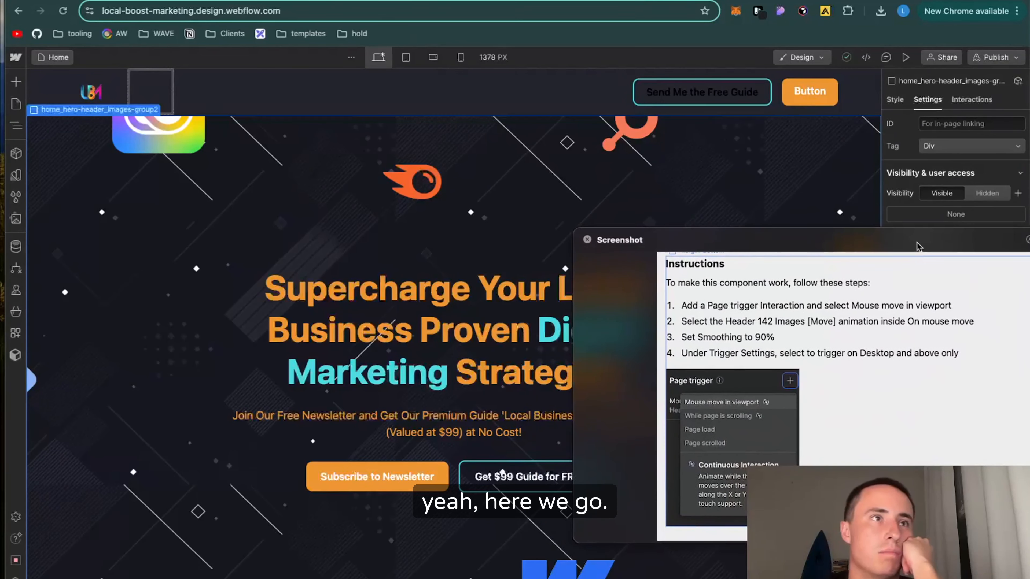
left_click(974, 106)
left_click_drag(734, 244, 414, 172)
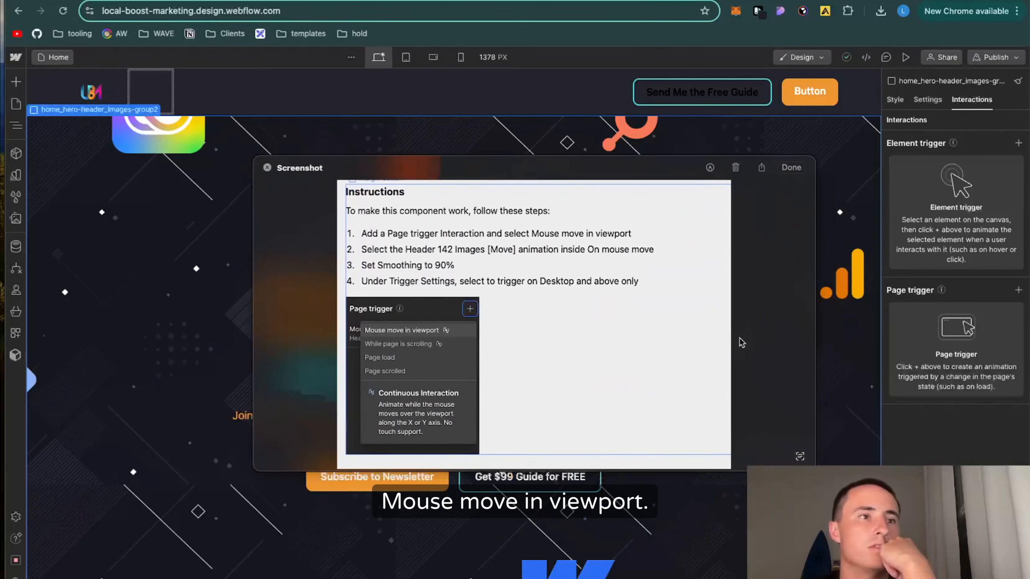
left_click(1018, 289)
left_click(943, 311)
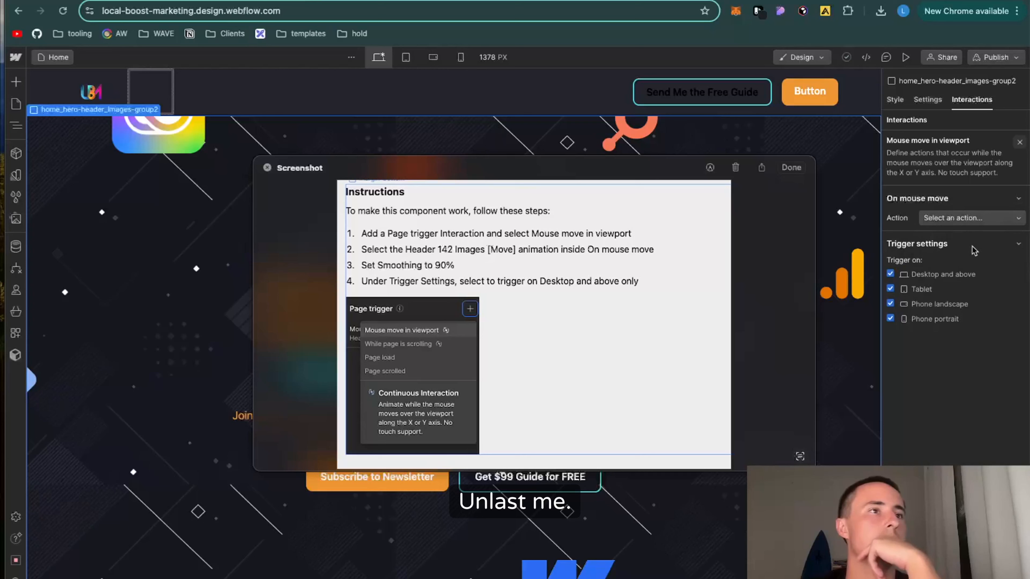
- Make the trigger play the Header 142 Images [Move] mouse animation with 90% smoothing, on Desktop and above only
left_click(959, 217)
left_click(960, 230)
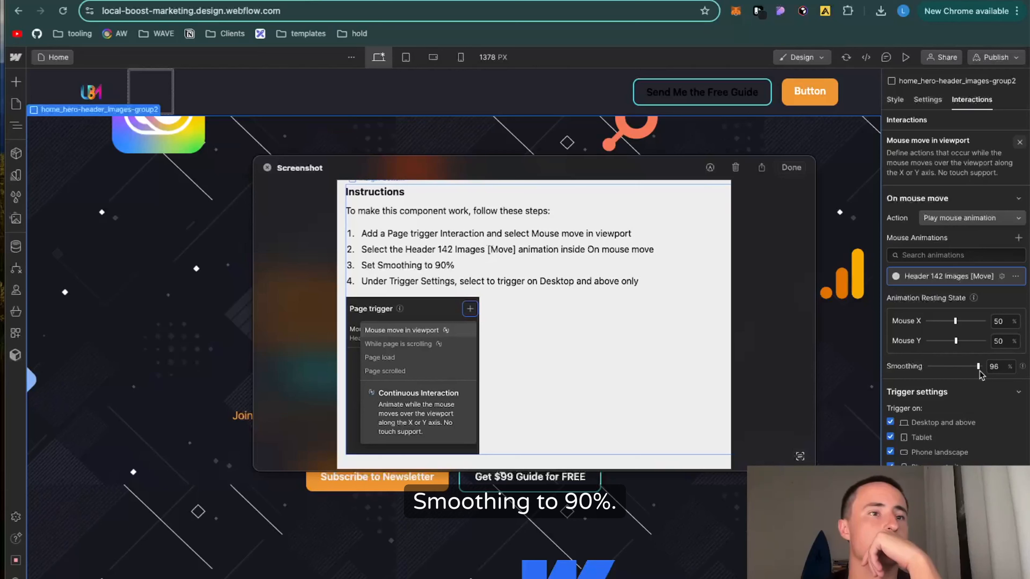
left_click(890, 437)
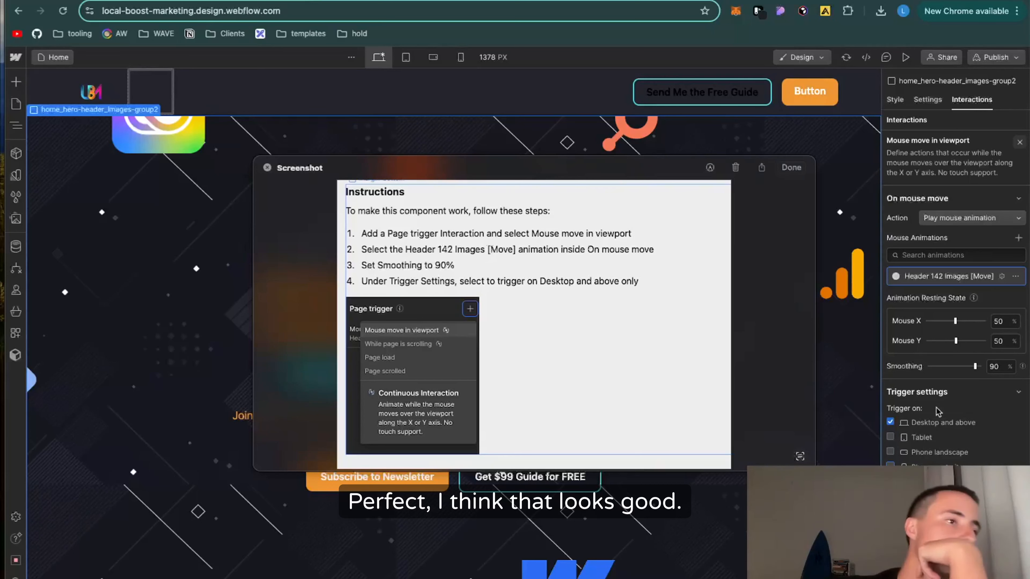
left_click(808, 172)
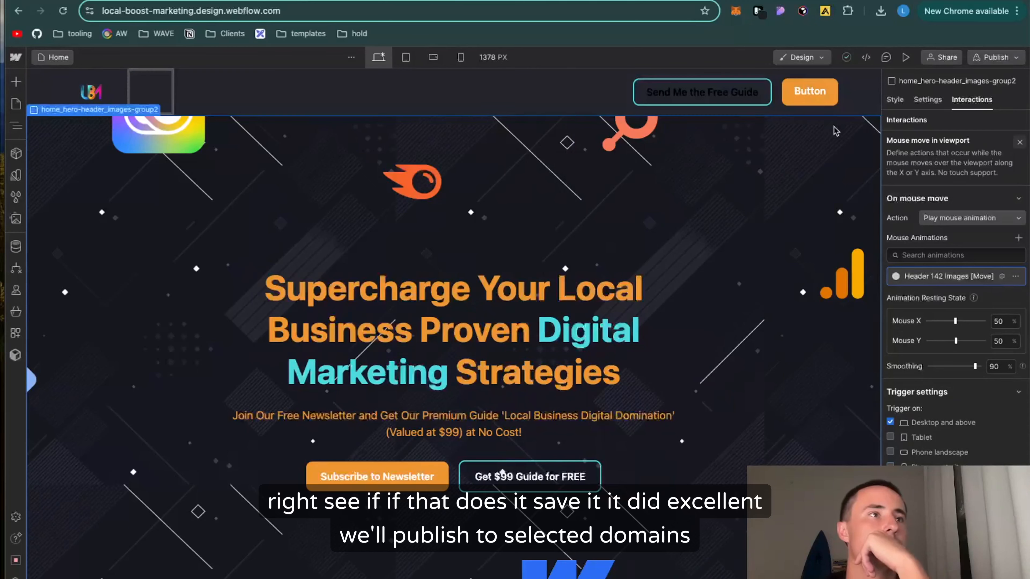
left_click(1019, 142)
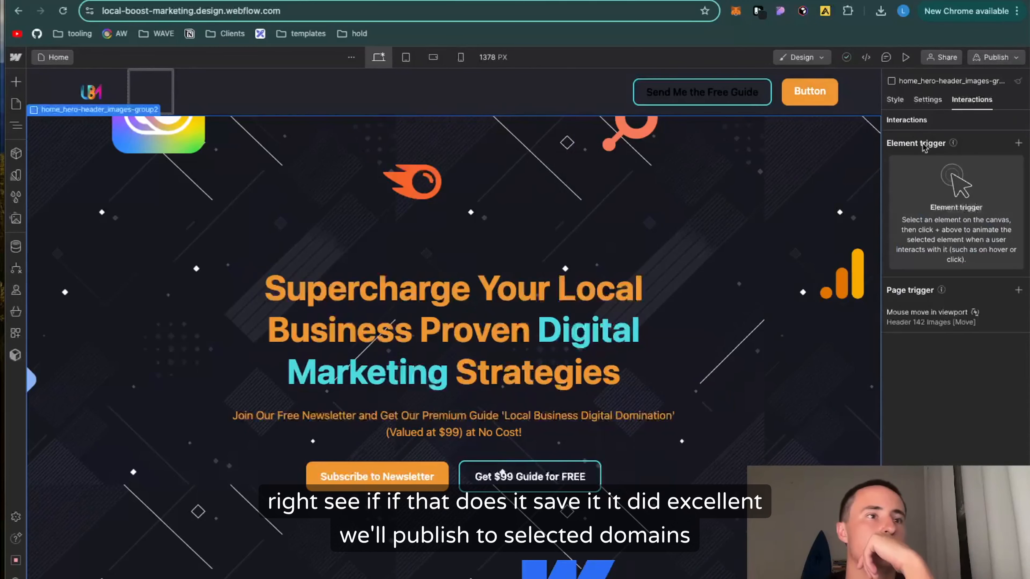
- Publish the site to the staging domain, look over the page and return to the Webflow designer
left_click(896, 99)
left_click(940, 237)
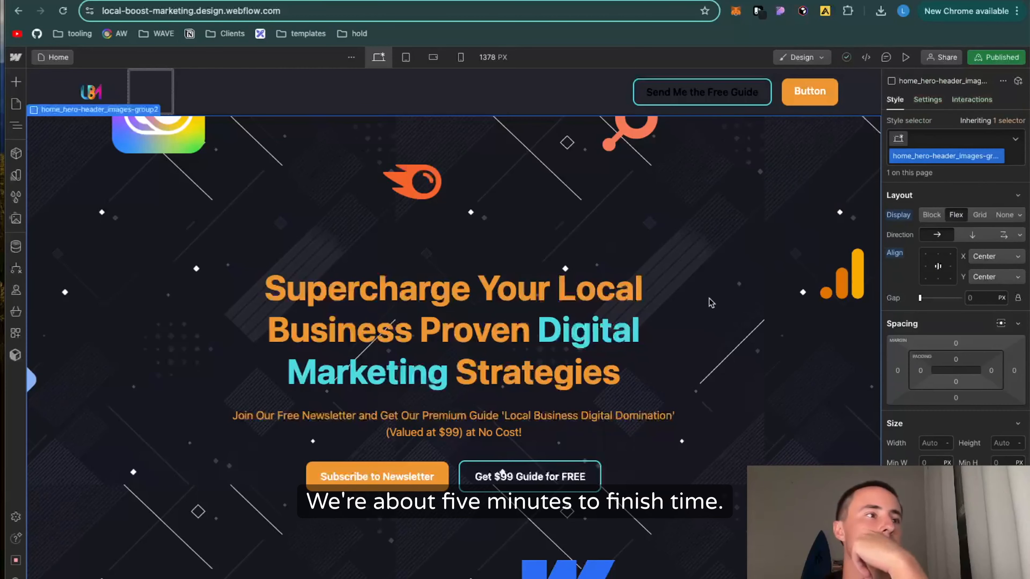
scroll(708, 299, "down", 10)
scroll(709, 299, "up", 10)
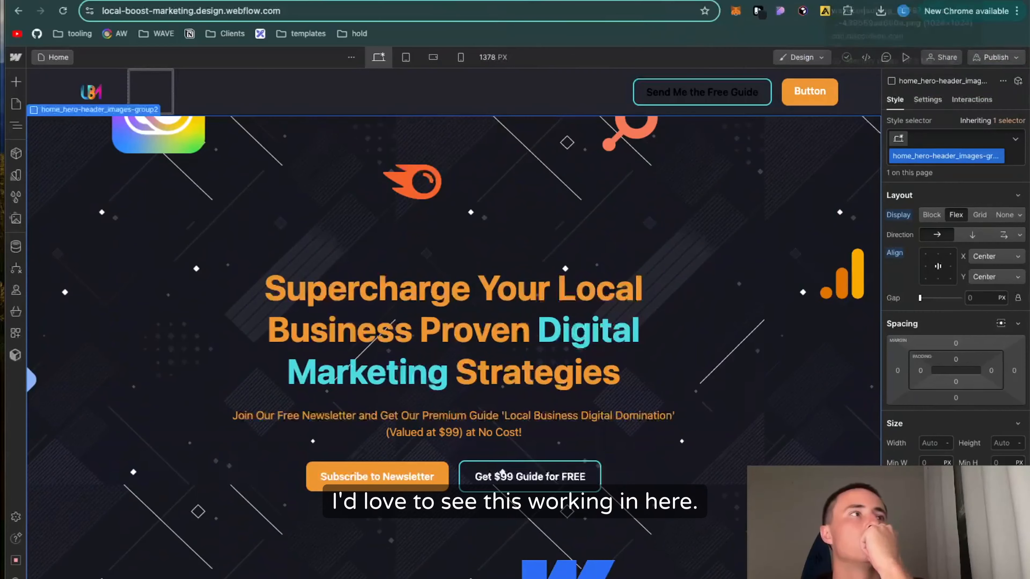
left_click(422, 0)
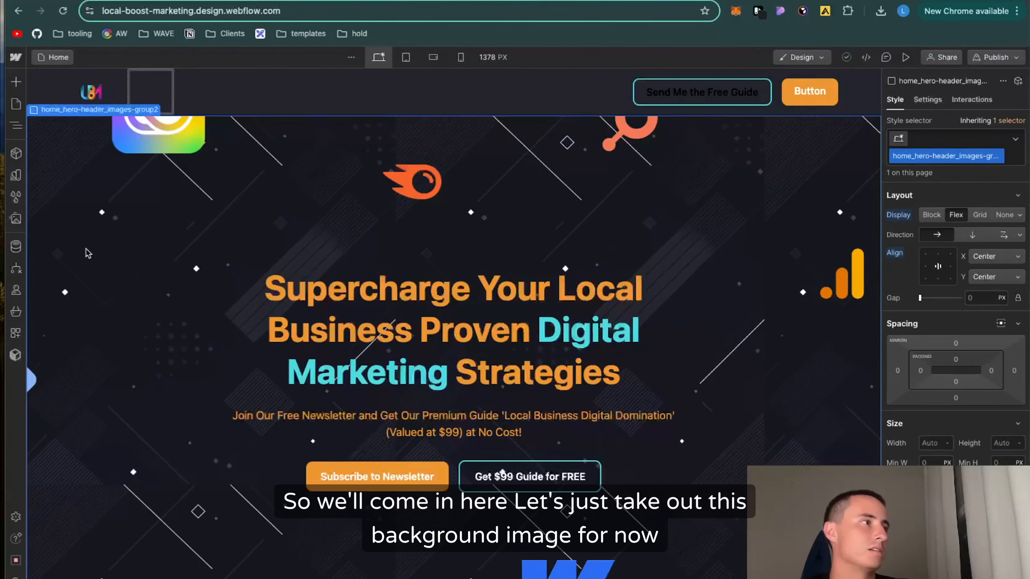
- Set the Showtime bg color.webp background image on section_home_hero-header to Cover size
scroll(957, 324, "down", 6)
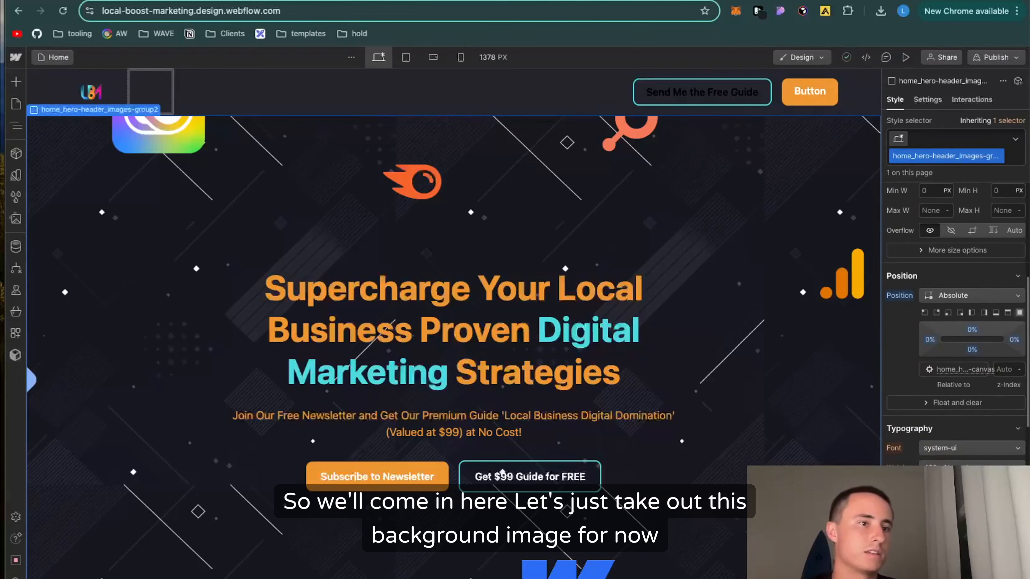
scroll(957, 325, "down", 7)
left_click(1017, 365)
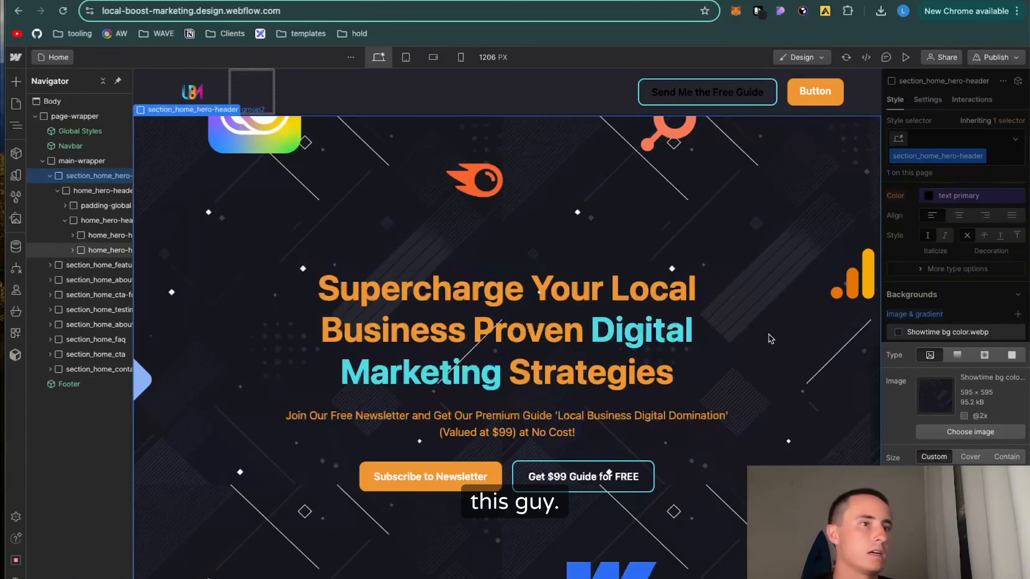
left_click(969, 457)
key("Escape")
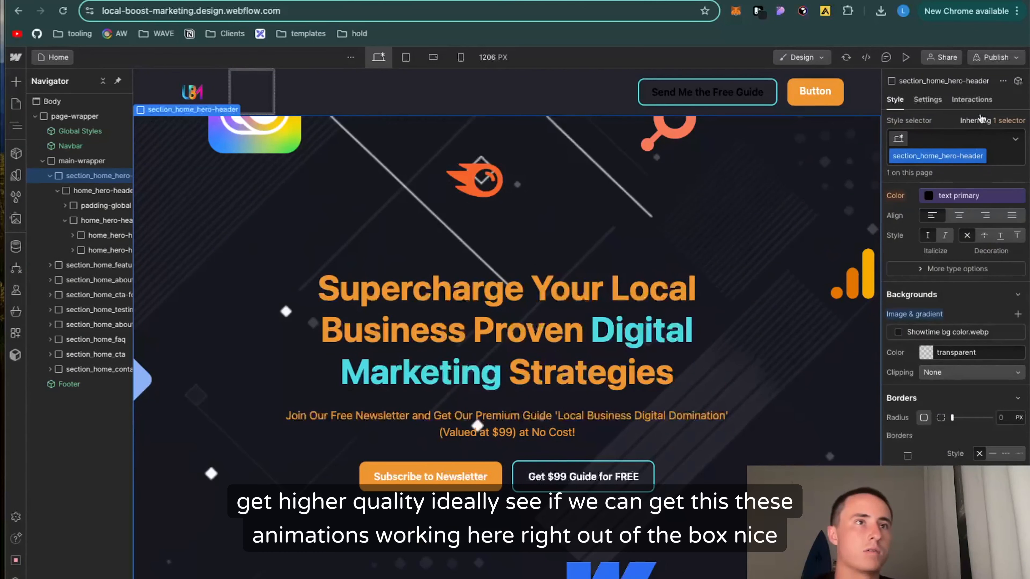
- Publish the site to the staging domain again and reload the live page to check the hero background and animation
left_click(1013, 57)
left_click(951, 240)
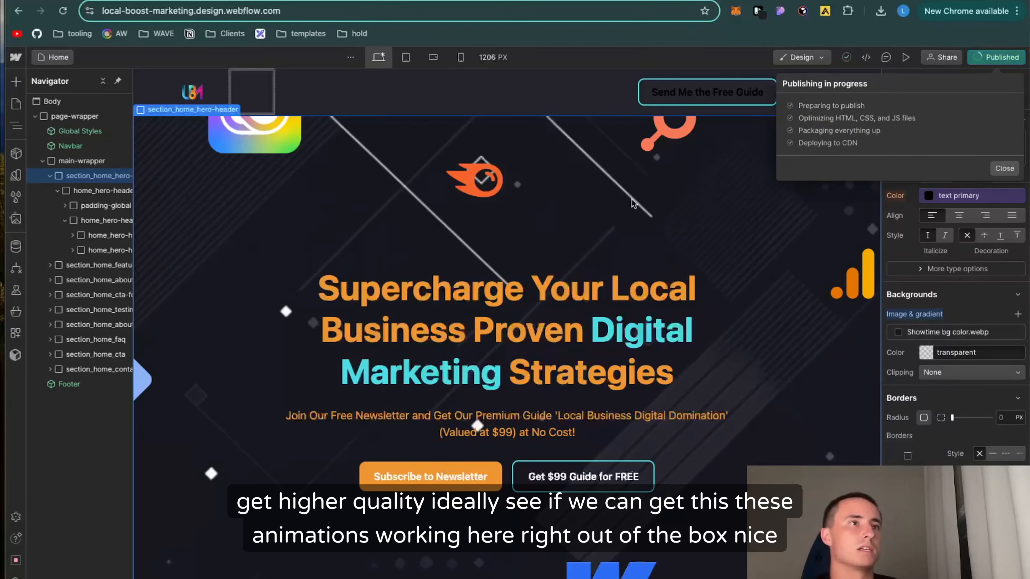
key("ctrl+Tab")
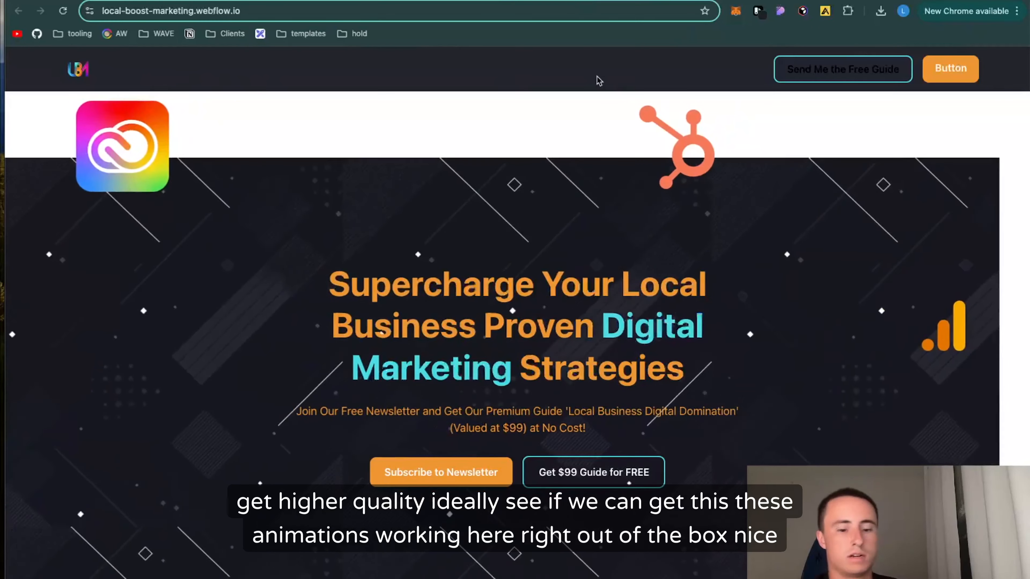
key("super+r")
scroll(527, 252, "down", 3)
scroll(543, 295, "up", 2)
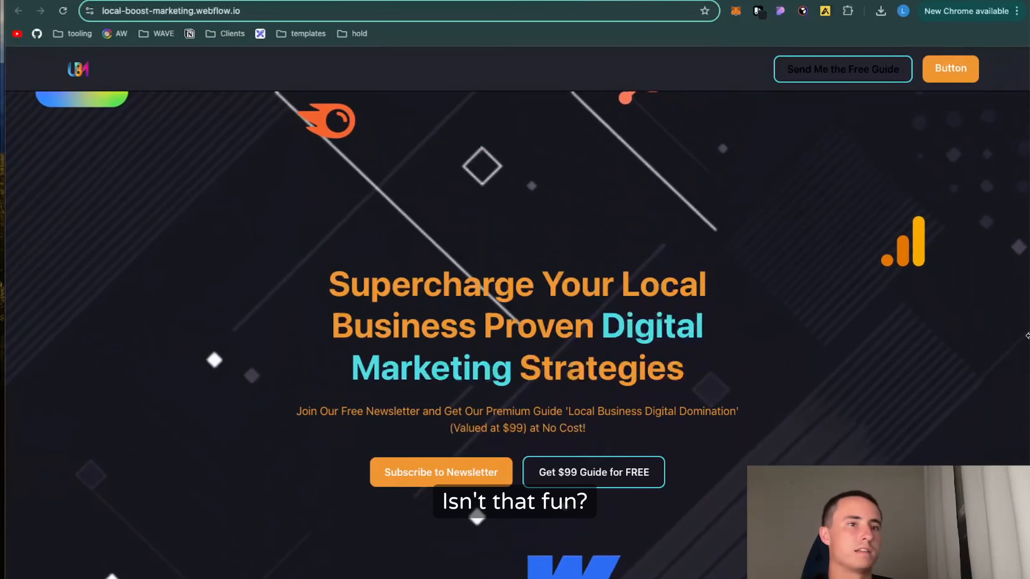
- Check the live hero section at phone width, then widen the browser window again
left_click_drag(1028, 382, 179, 370)
scroll(150, 266, "up", 3)
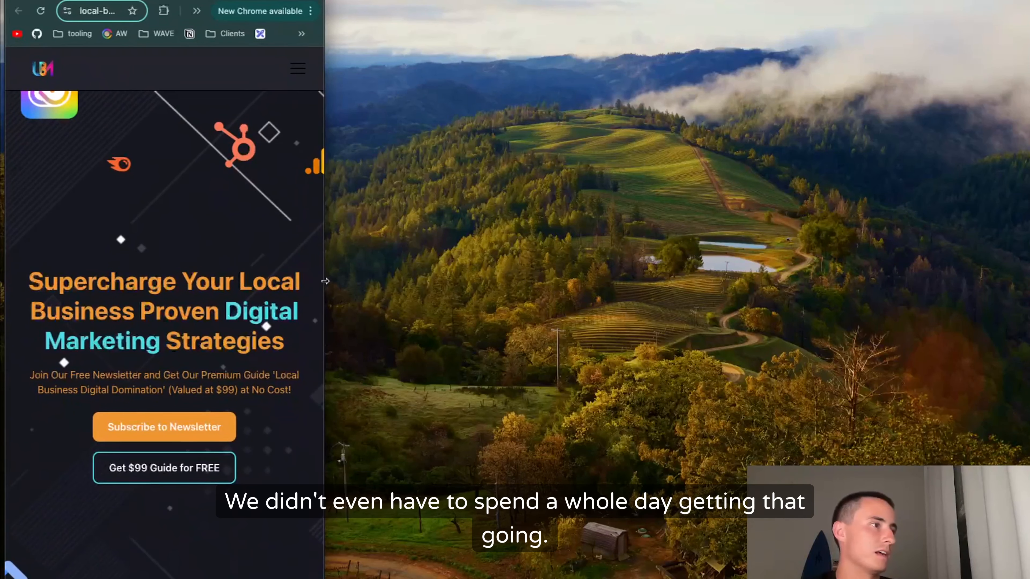
left_click_drag(324, 284, 899, 285)
scroll(402, 408, "down", 1)
scroll(402, 409, "down", 4)
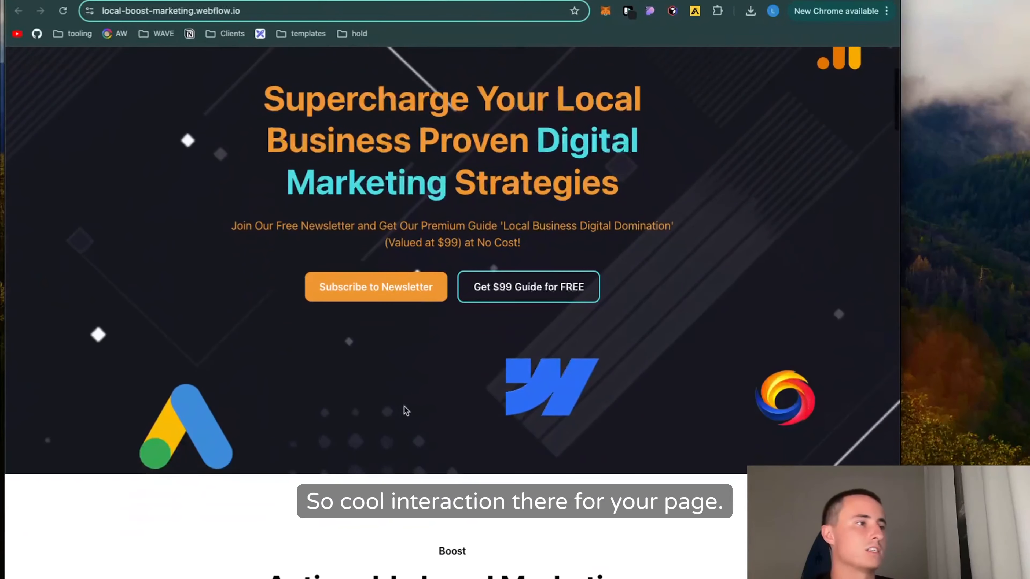
- Review the live page from the hero down to the Customer Testimonials section and go back up to the header
scroll(542, 434, "down", 6)
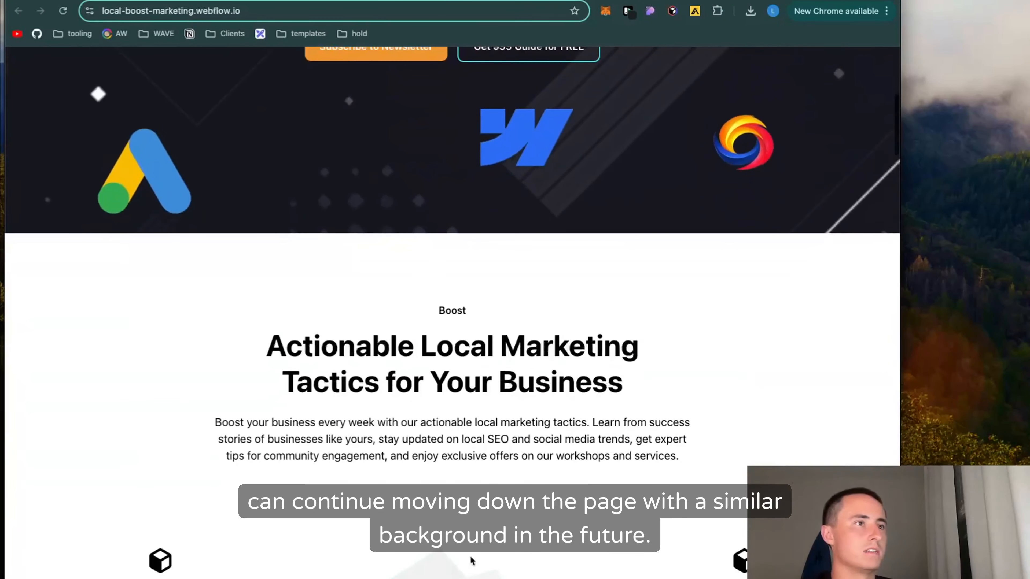
scroll(470, 555, "up", 5)
scroll(453, 195, "down", 5)
scroll(452, 194, "up", 7)
scroll(452, 192, "up", 3)
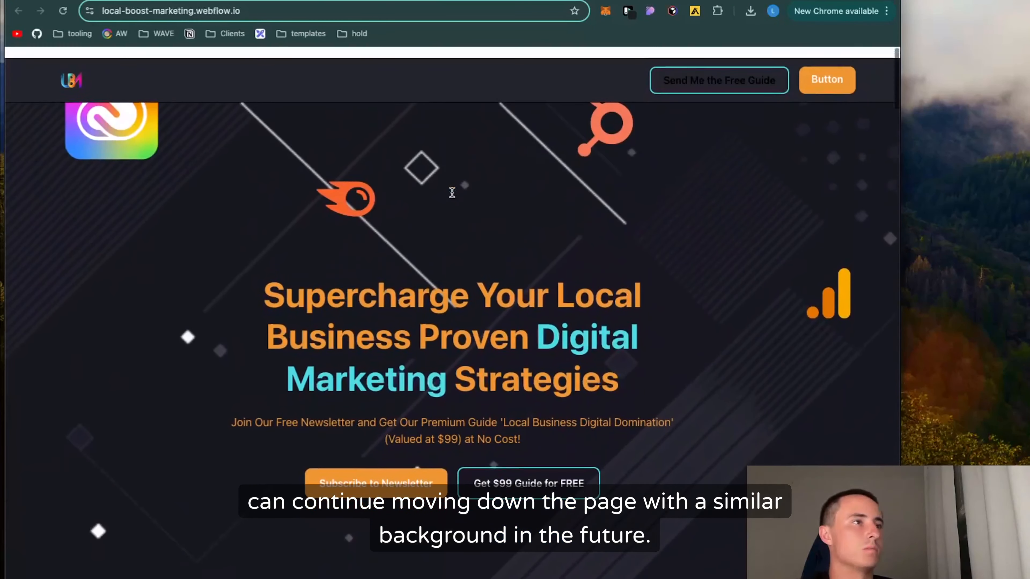
scroll(491, 409, "down", 10)
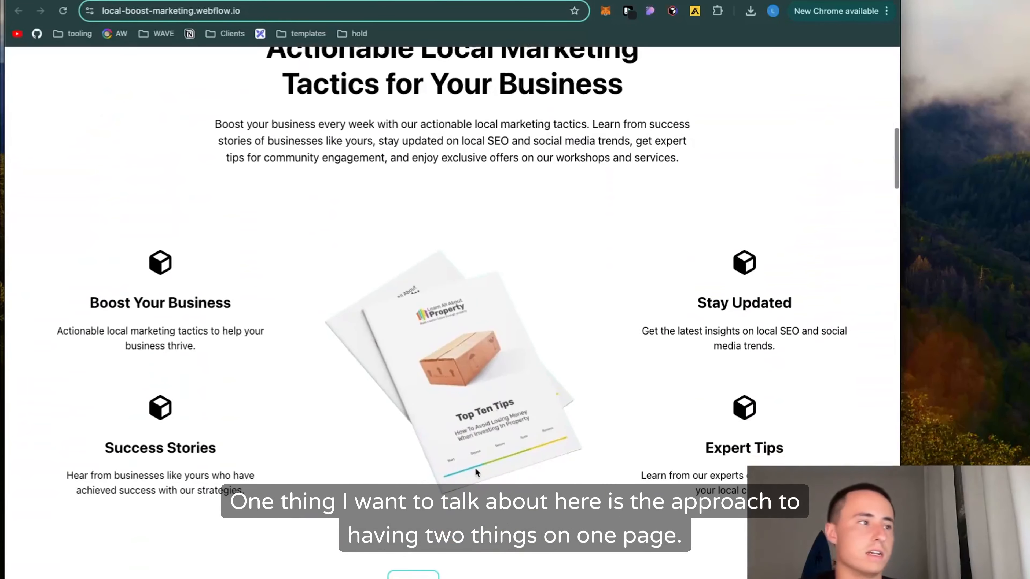
scroll(475, 467, "down", 15)
scroll(475, 467, "down", 15)
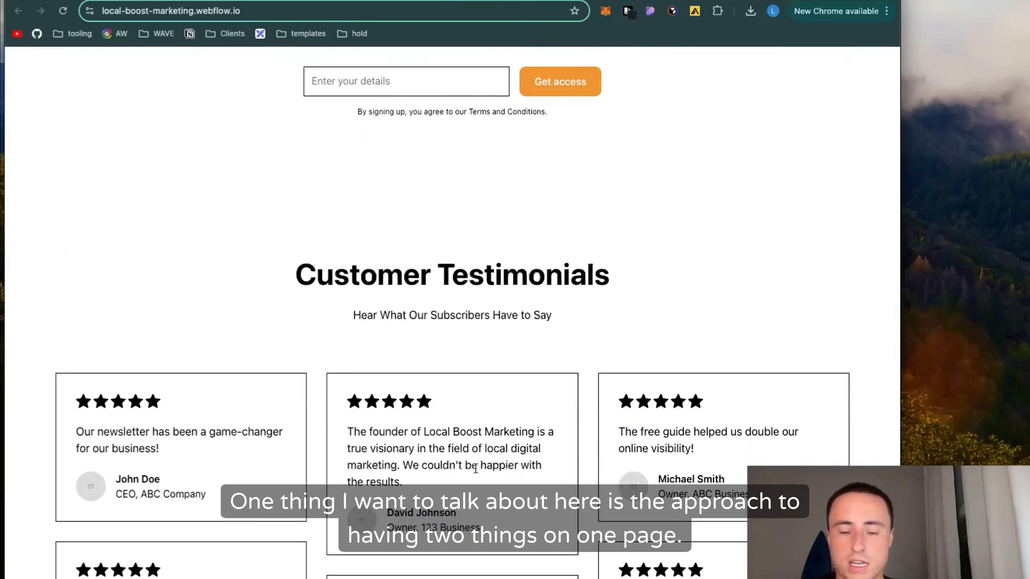
scroll(475, 468, "up", 20)
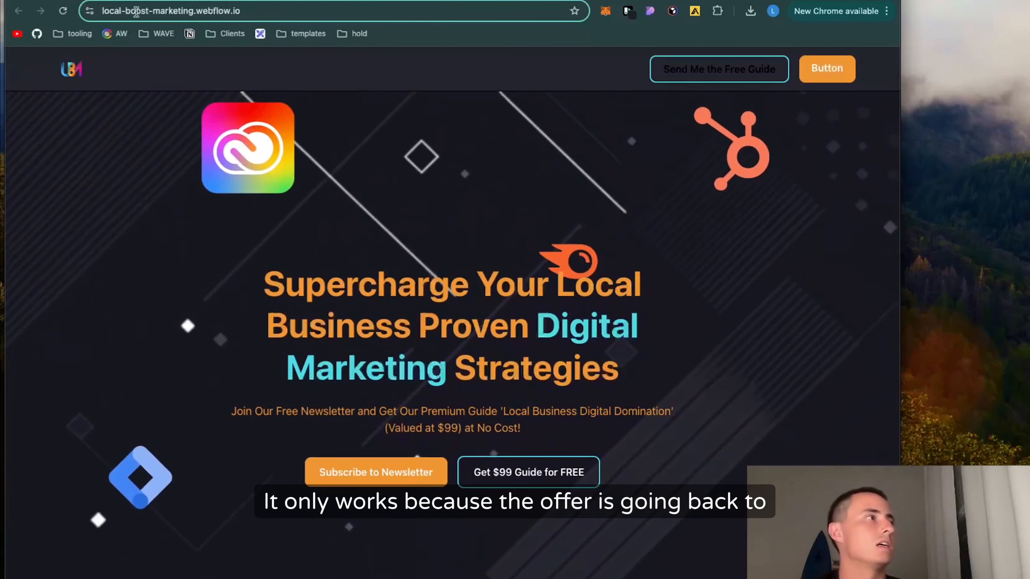
- Switch to the Local Boost Marketing page in Notion and highlight the hero subheadline text
left_click(137, 1)
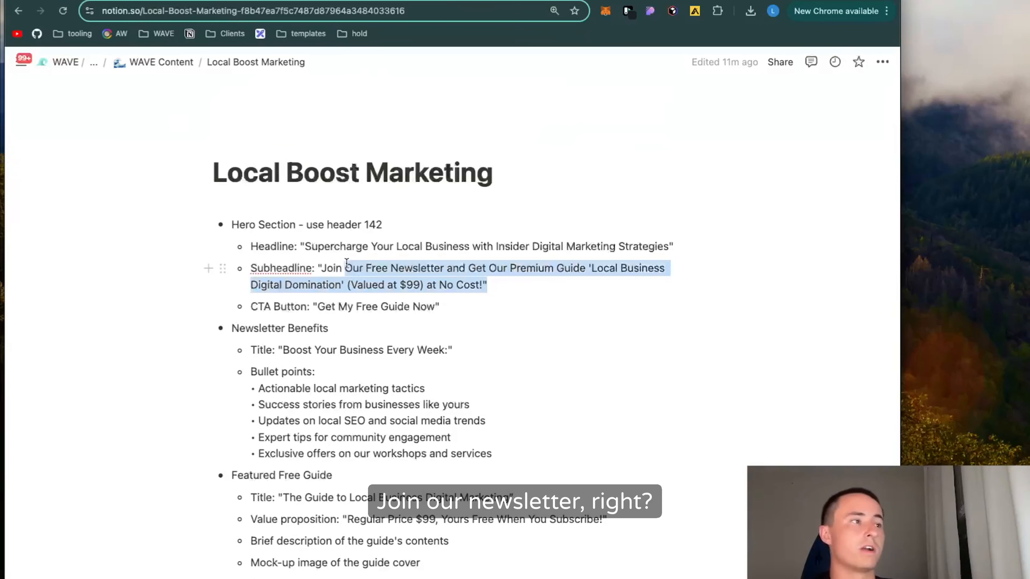
left_click_drag(345, 268, 324, 261)
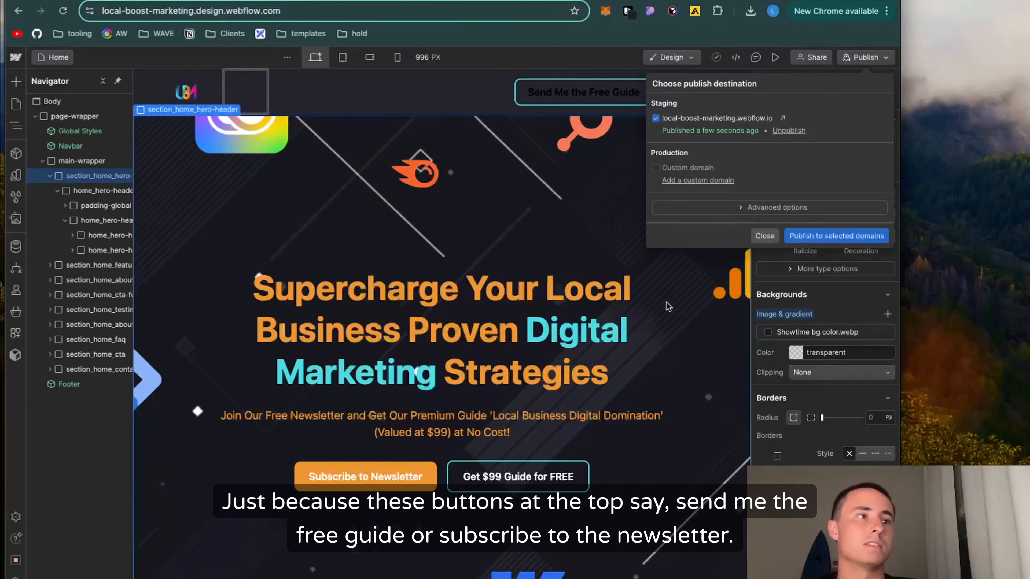
- In the Webflow designer, change the orange navbar button's text to "Subscribe to the Newsletter" and widen the browser window
left_click(683, 272)
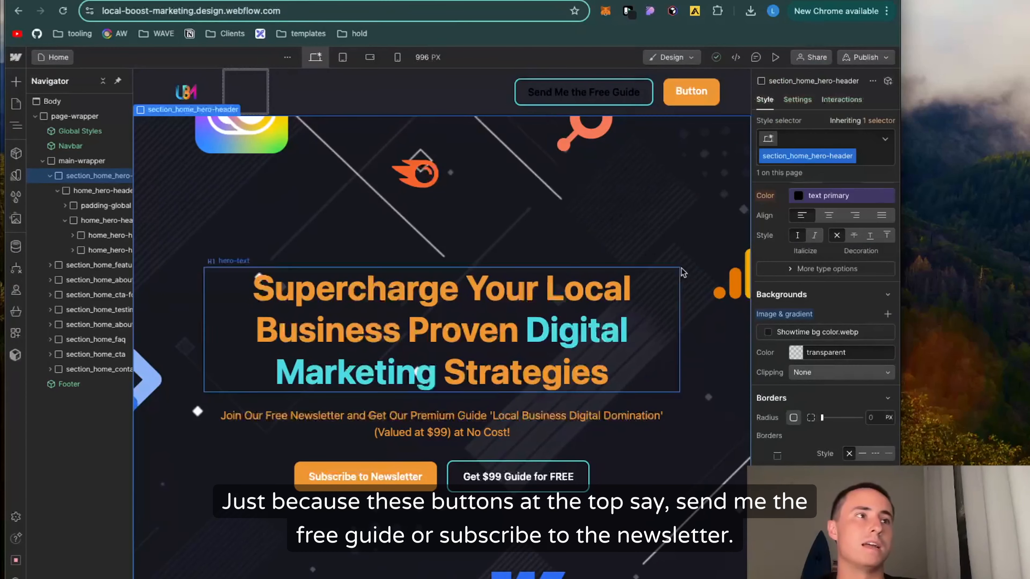
left_click(702, 95)
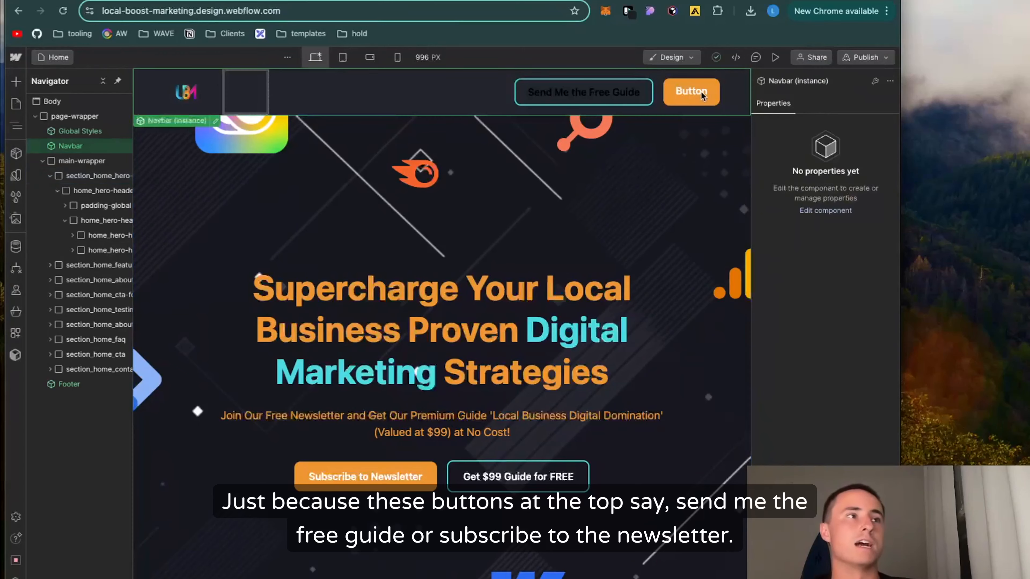
double_click(703, 95)
double_click(694, 90)
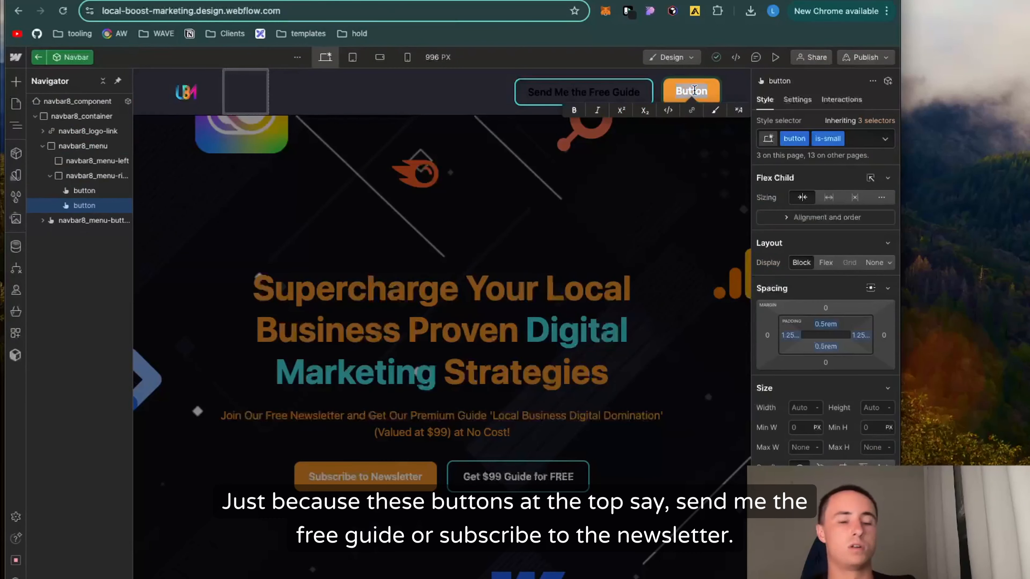
type("Subscribe to")
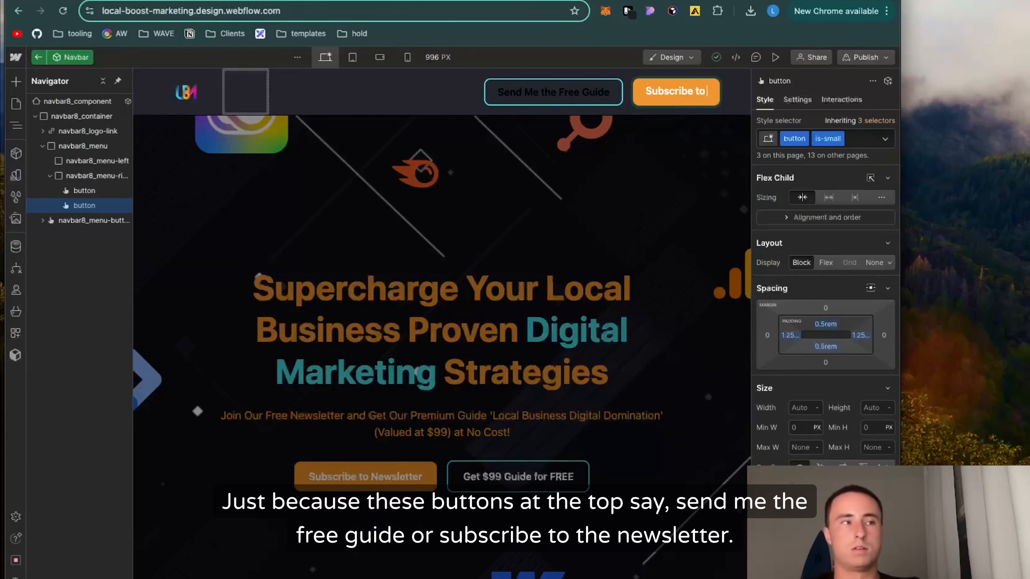
type(" the Newslett")
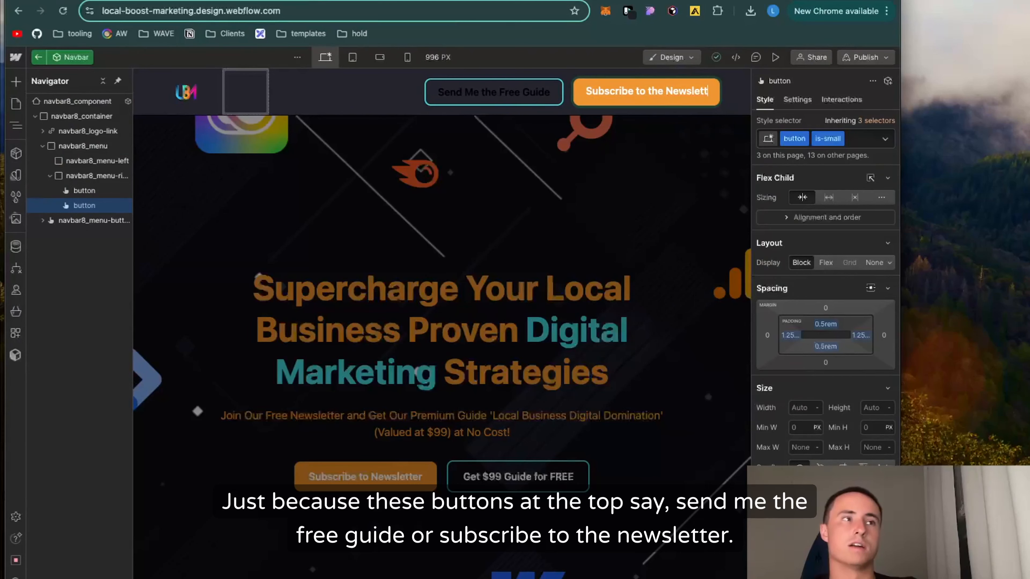
type("er")
double_click(666, 172)
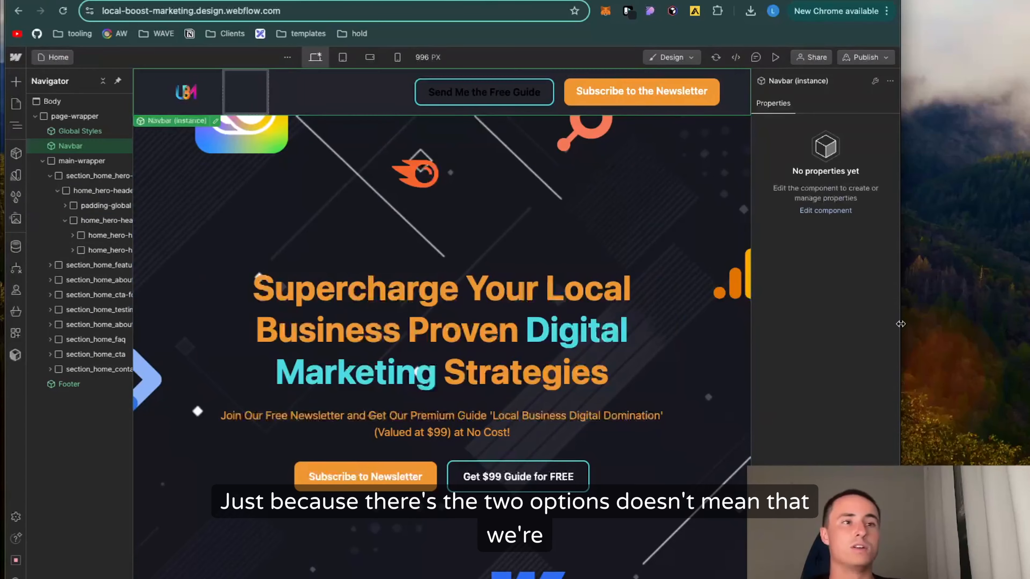
left_click_drag(900, 251, 1029, 251)
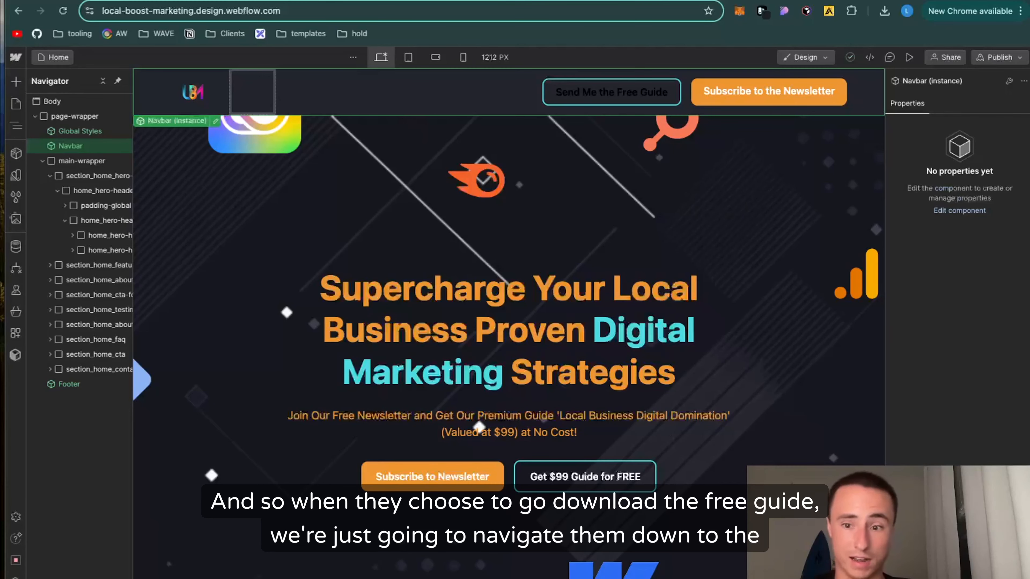
- Review the Home page from the hero down to the Contact us form and back up to the testimonial cards
scroll(781, 320, "down", 15)
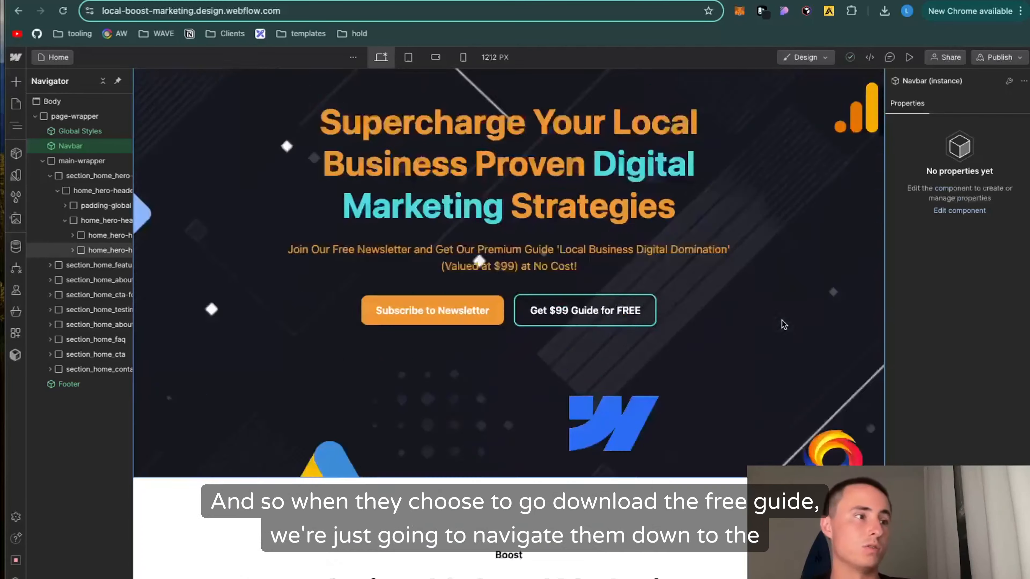
scroll(781, 319, "down", 20)
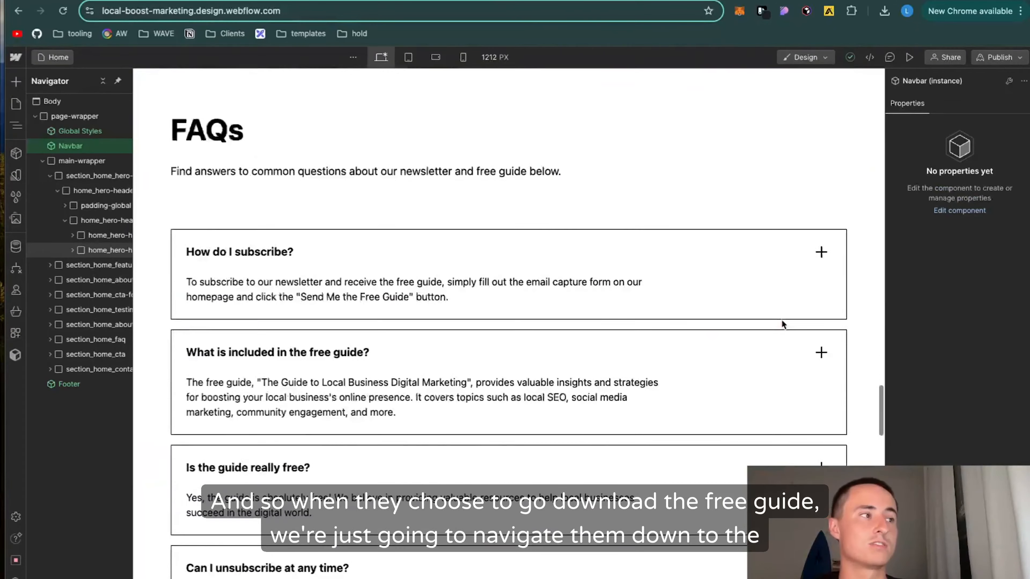
scroll(782, 320, "down", 10)
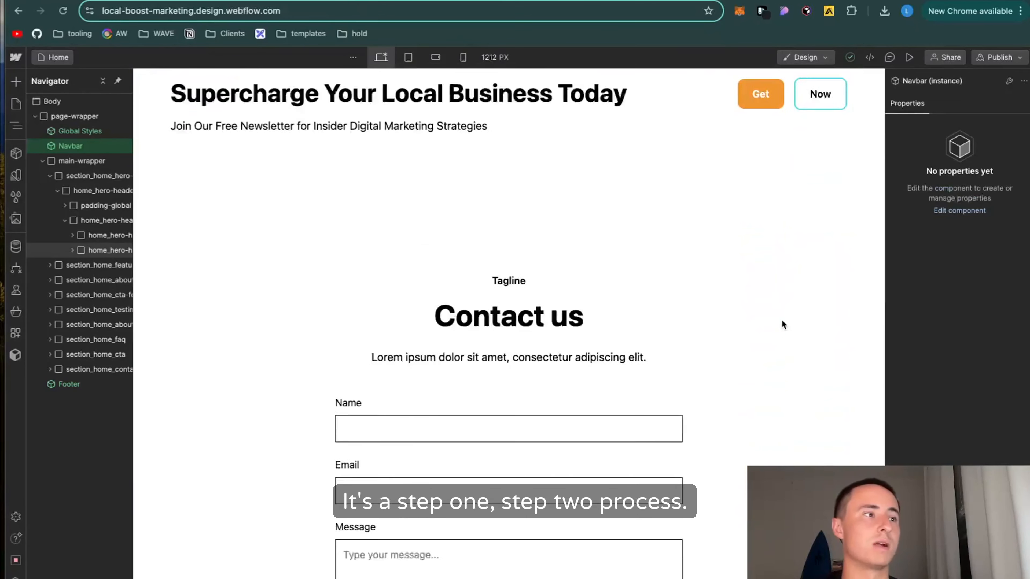
scroll(780, 319, "up", 6)
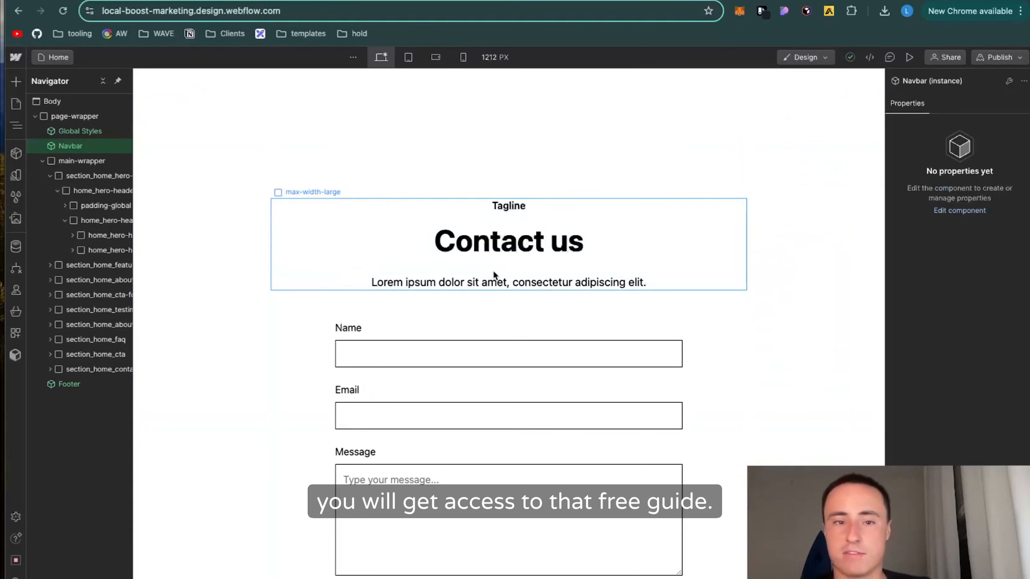
scroll(493, 271, "up", 15)
scroll(494, 272, "up", 6)
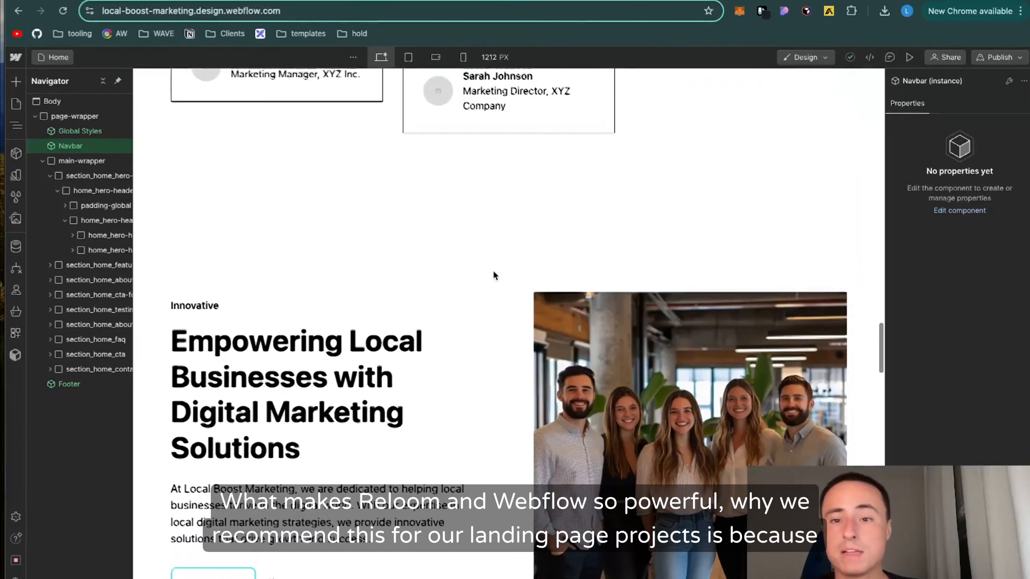
scroll(494, 275, "up", 3)
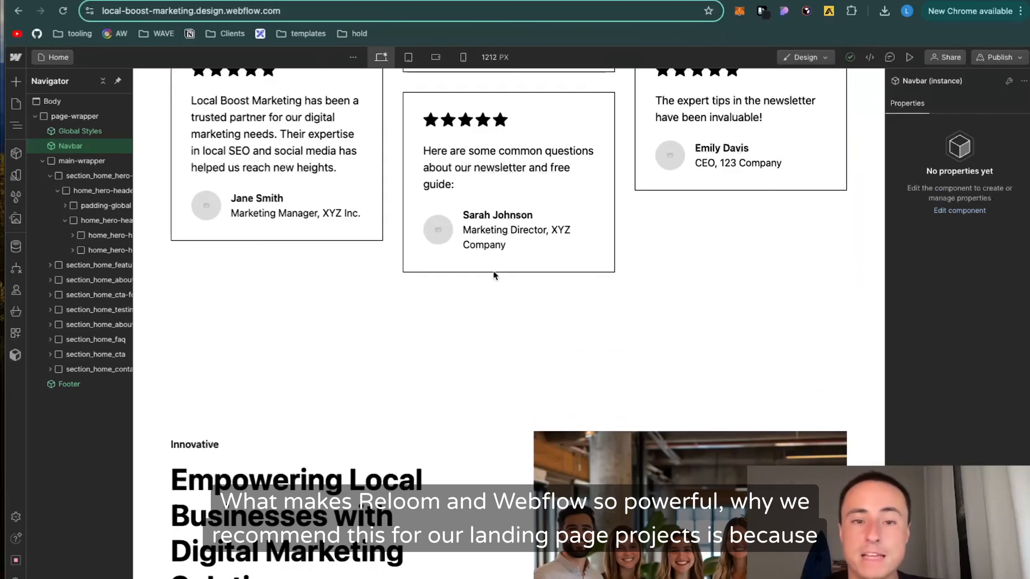
scroll(493, 270, "up", 5)
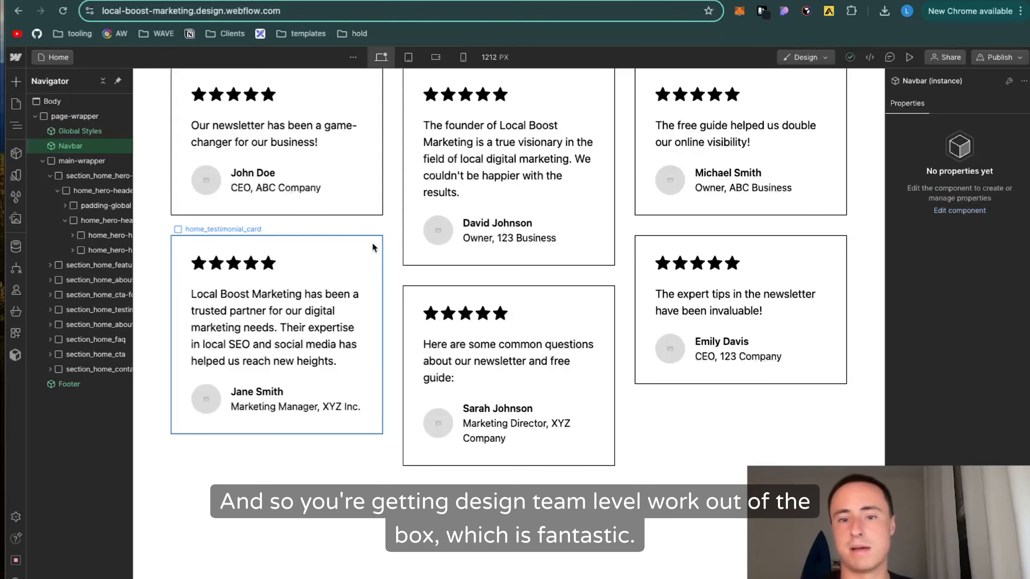
- Round the corners of the home_testimonial_card boxes in the Customer Testimonials section with a 20 px border radius
scroll(372, 243, "up", 3)
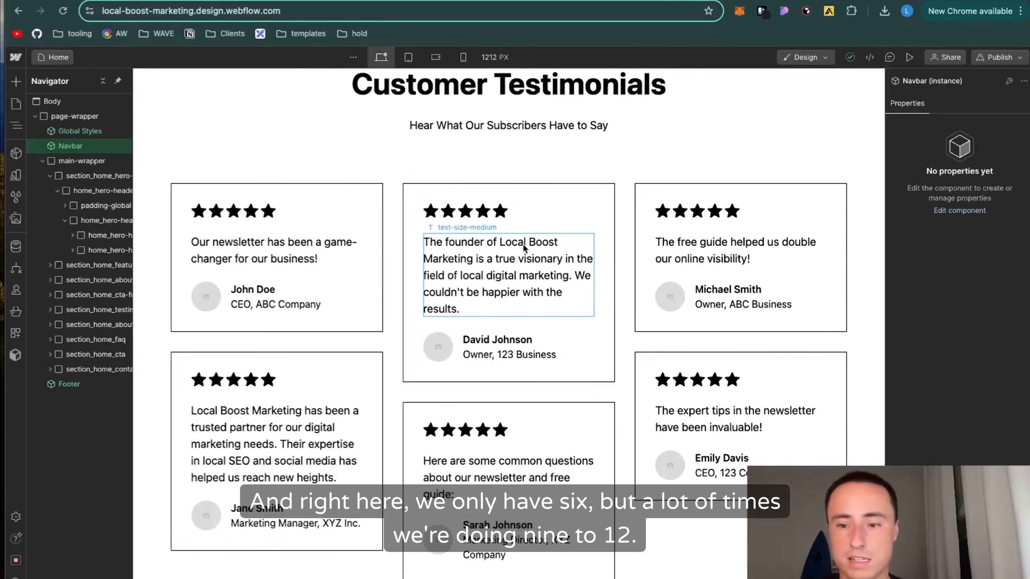
left_click(365, 360)
scroll(960, 462, "down", 10)
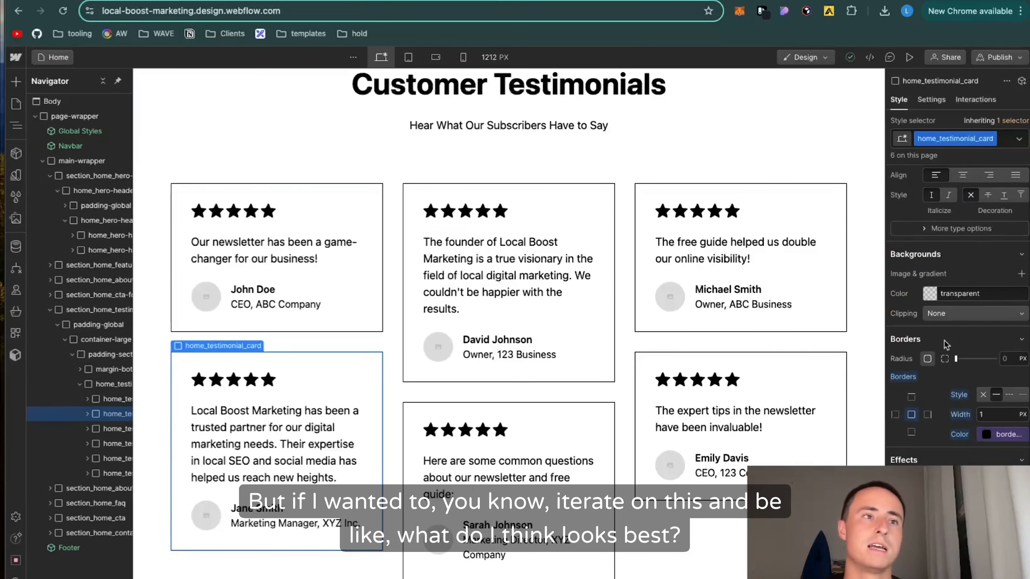
left_click_drag(955, 358, 995, 359)
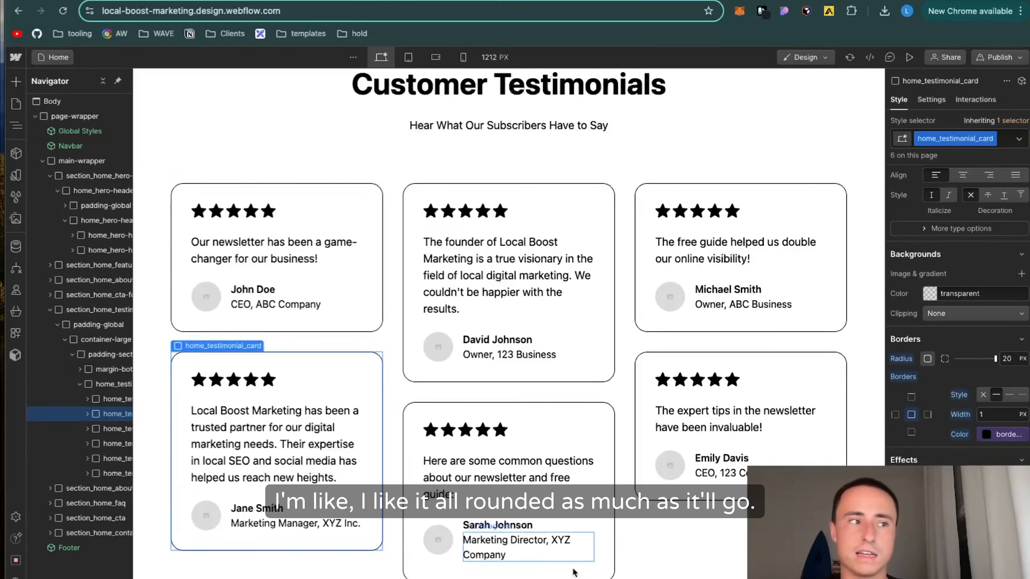
left_click(673, 540)
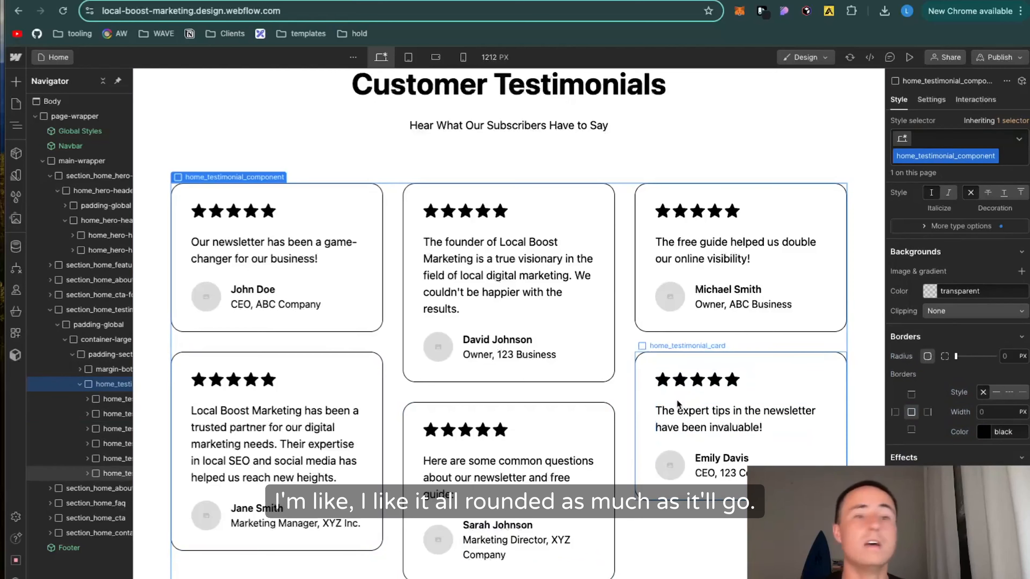
- Open the Style Guide page and locate the icon-embed-xsmall sample under Icons (HTML Embed)
scroll(521, 291, "up", 4)
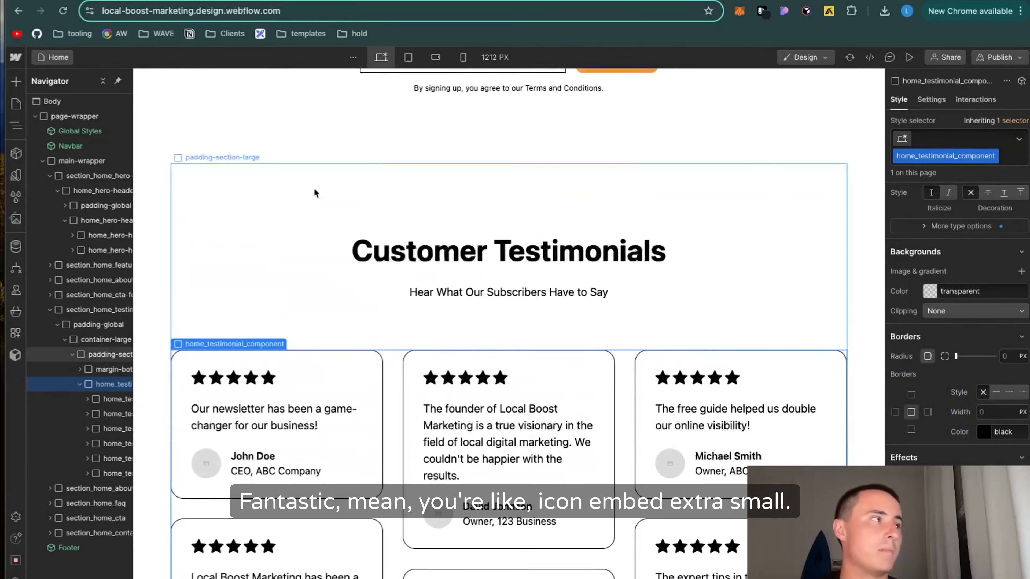
left_click(16, 103)
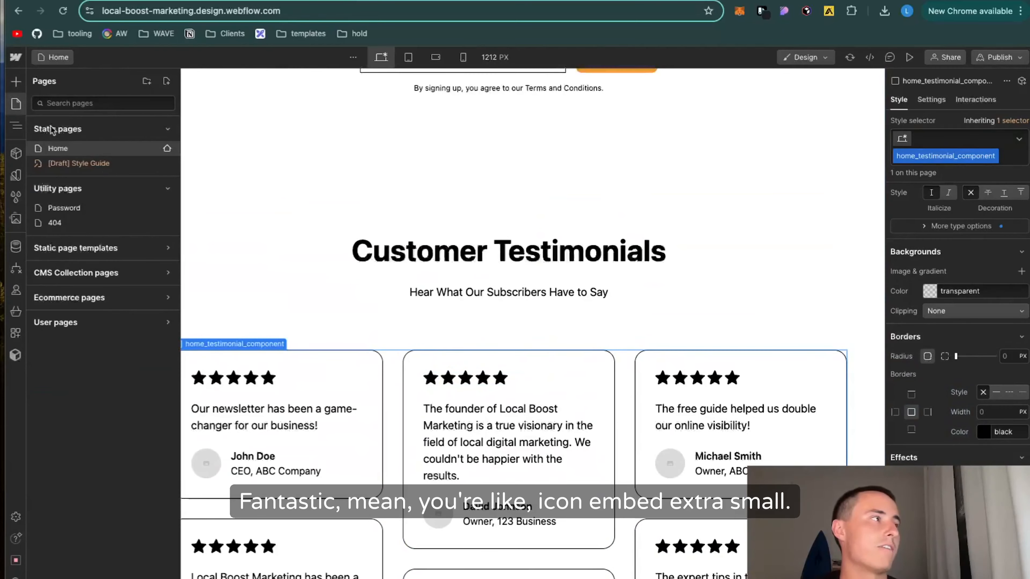
left_click(99, 163)
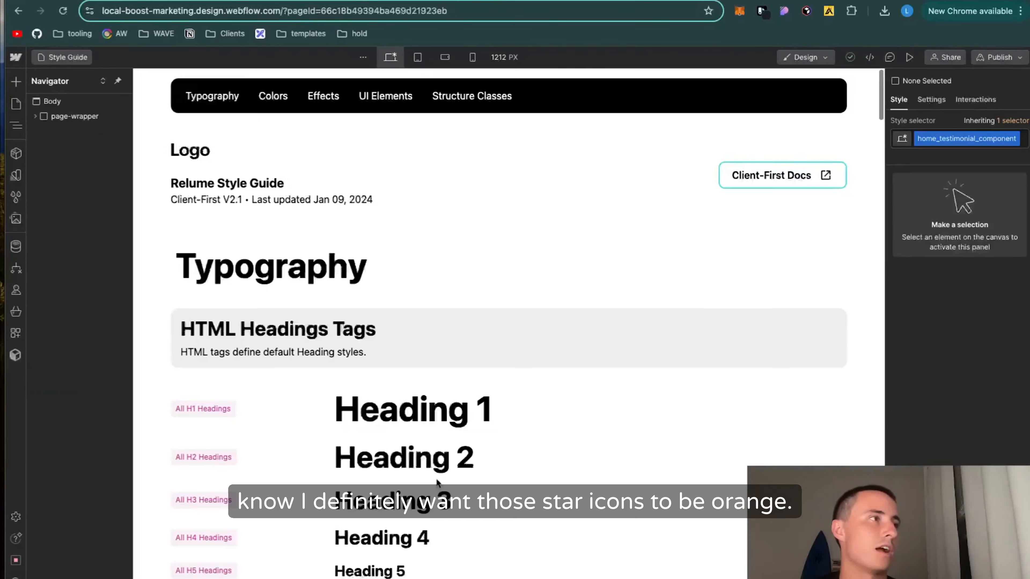
scroll(437, 481, "down", 20)
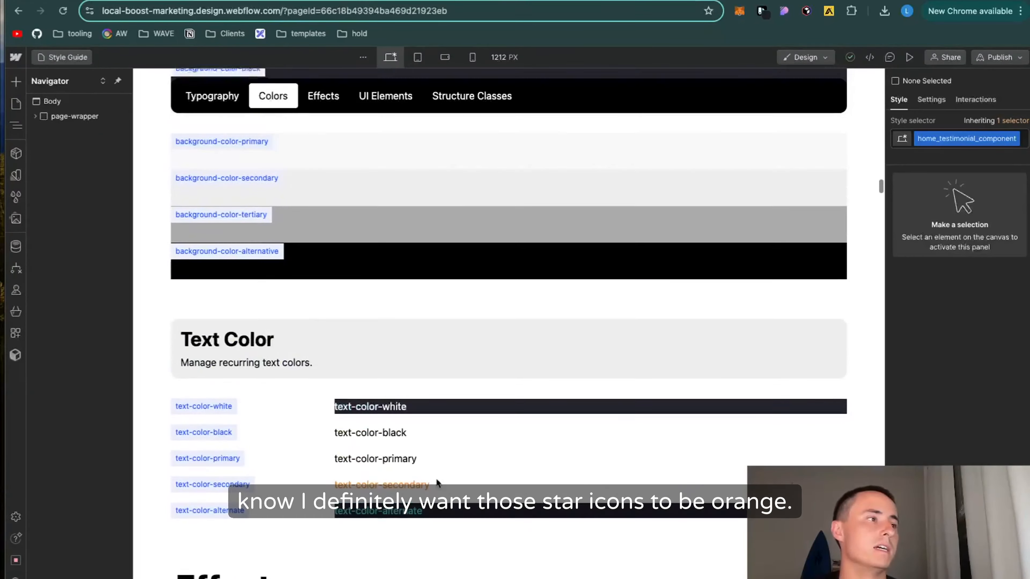
scroll(437, 481, "down", 5)
scroll(436, 482, "up", 20)
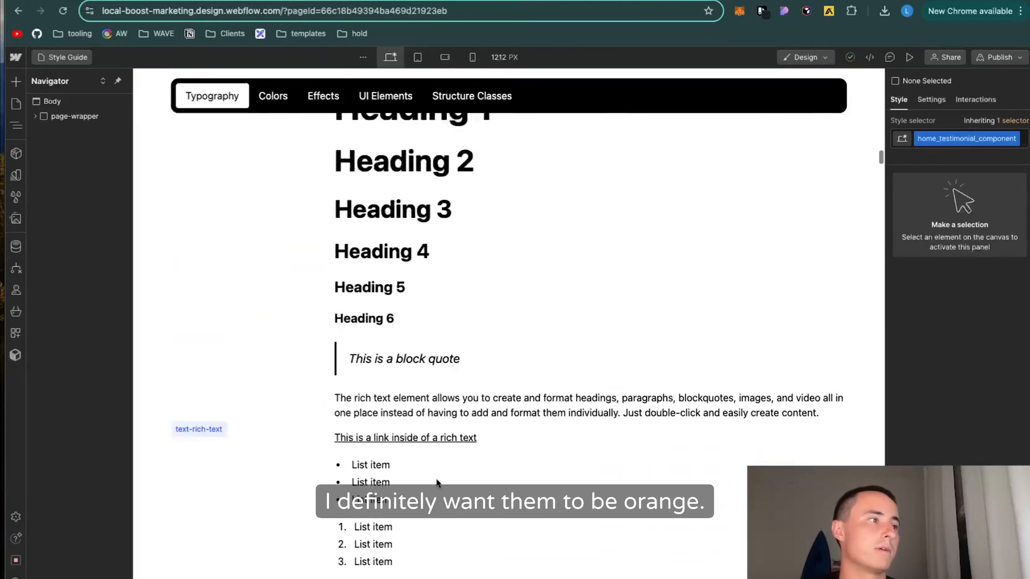
scroll(437, 482, "down", 20)
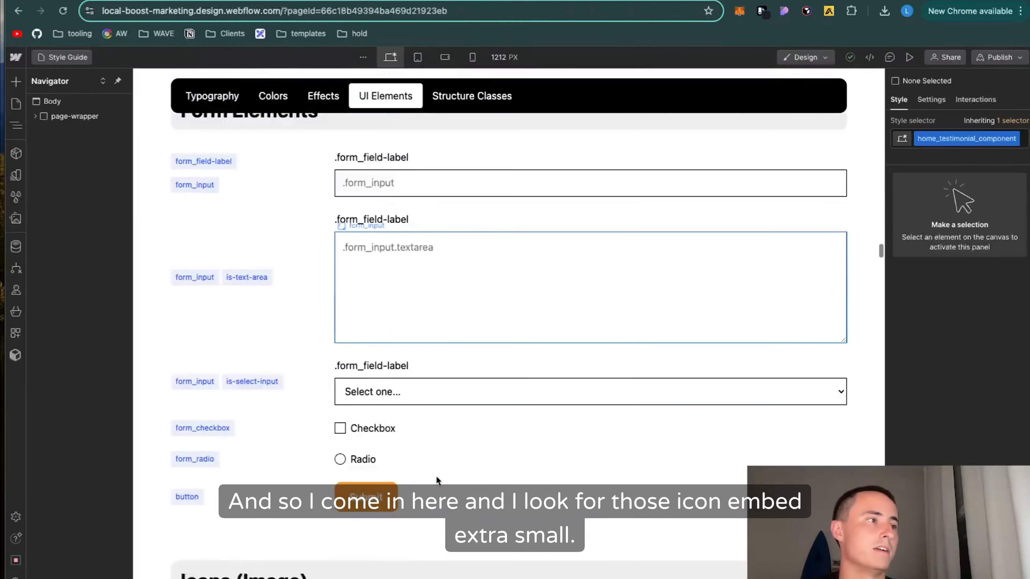
scroll(436, 476, "down", 12)
scroll(436, 475, "up", 6)
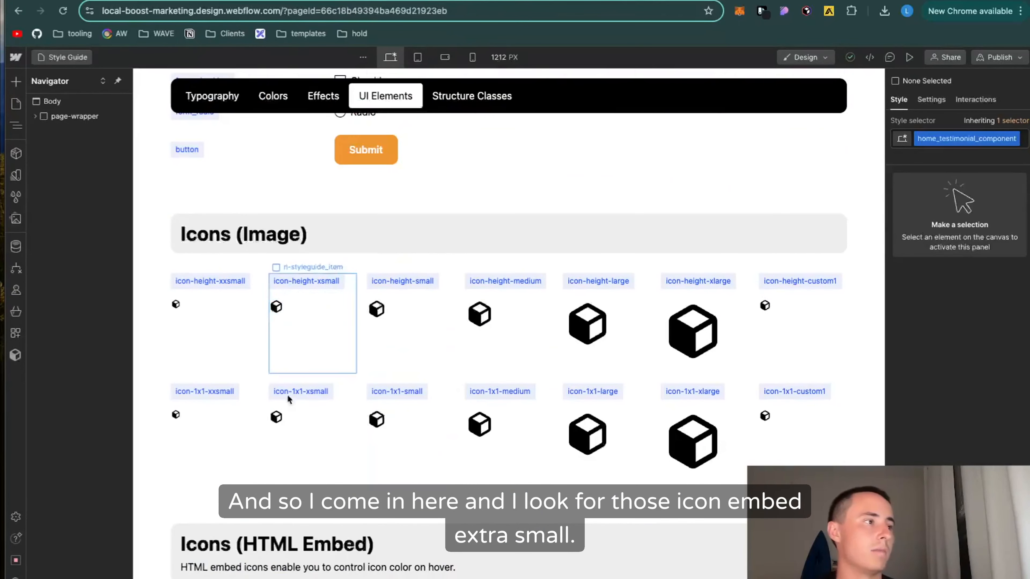
scroll(286, 394, "down", 5)
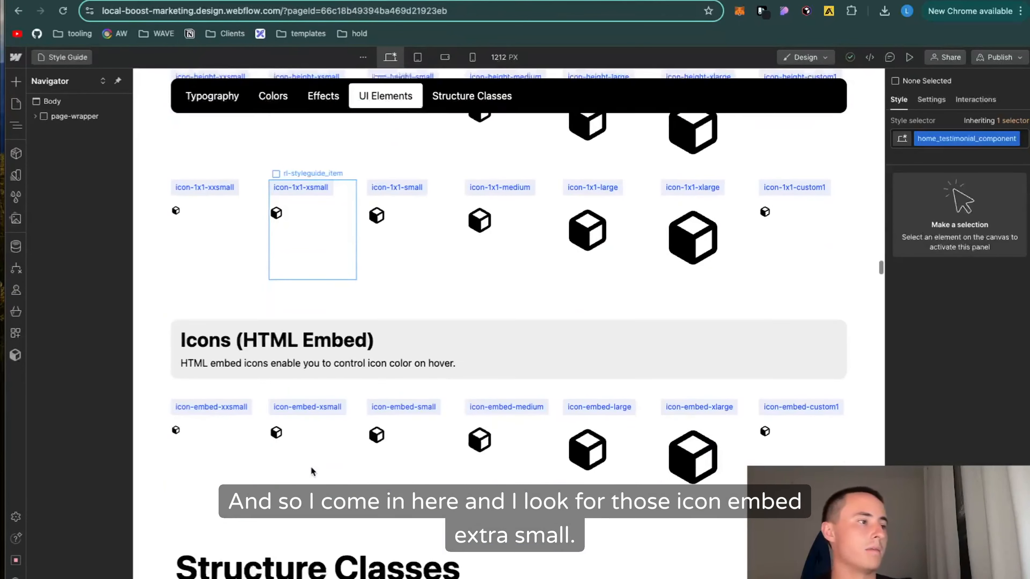
- Set the typography color of the icon-embed-xsmall class to orange
left_click(279, 433)
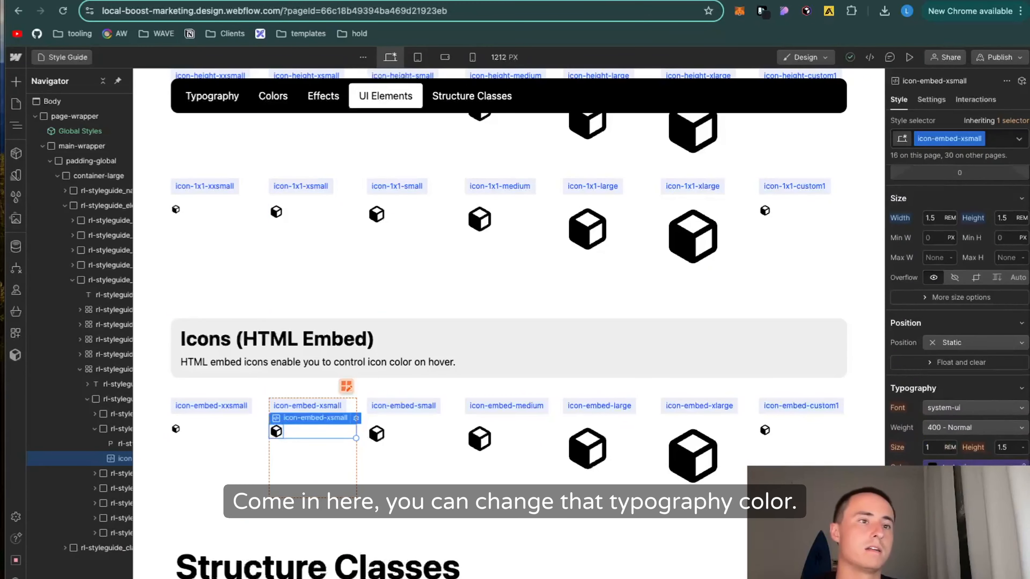
left_click(931, 466)
left_click(948, 261)
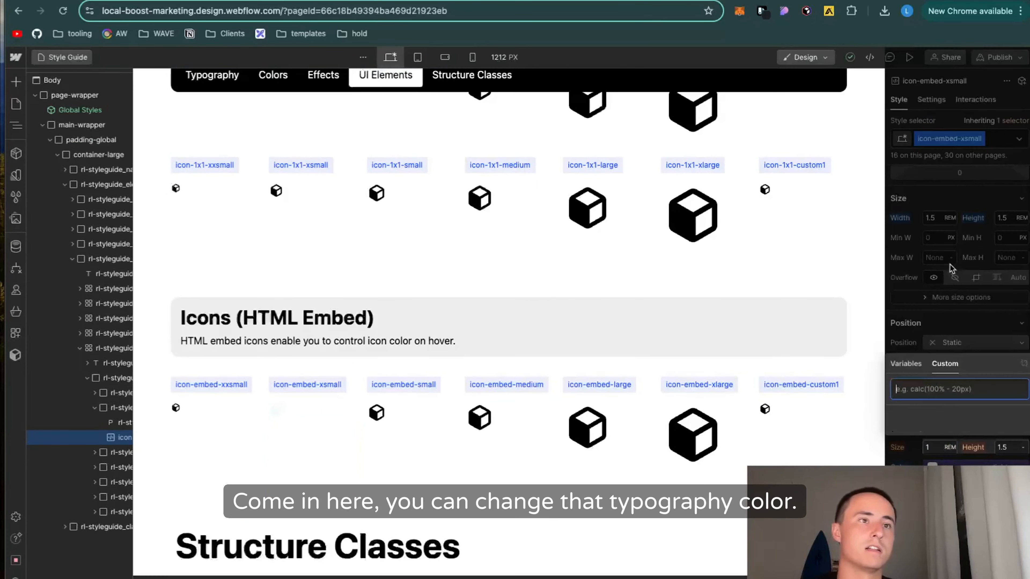
type("#24252d")
key("Return")
left_click(762, 11)
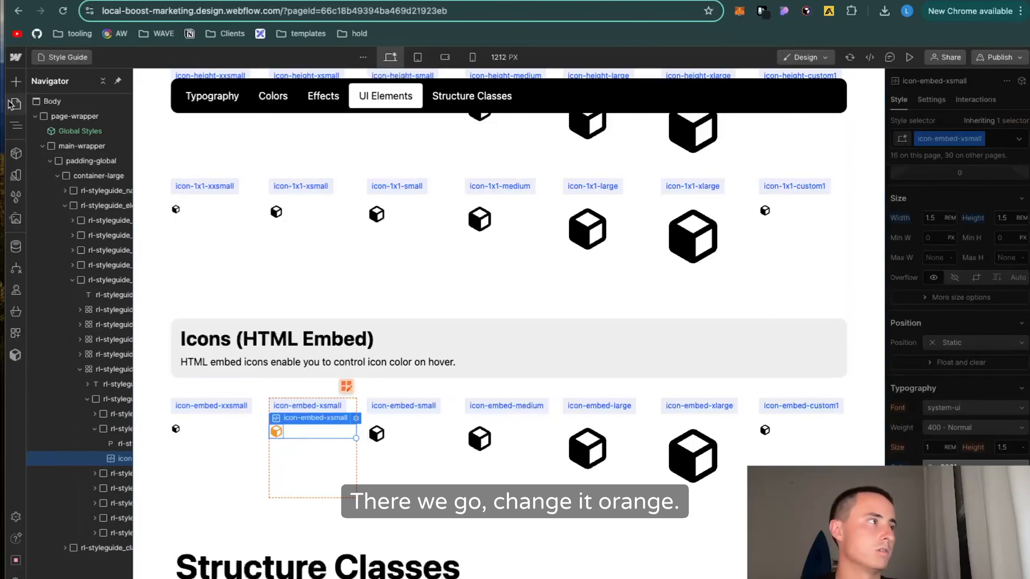
- Return to the Home page and check the star icons on the Customer Testimonials cards
left_click(16, 104)
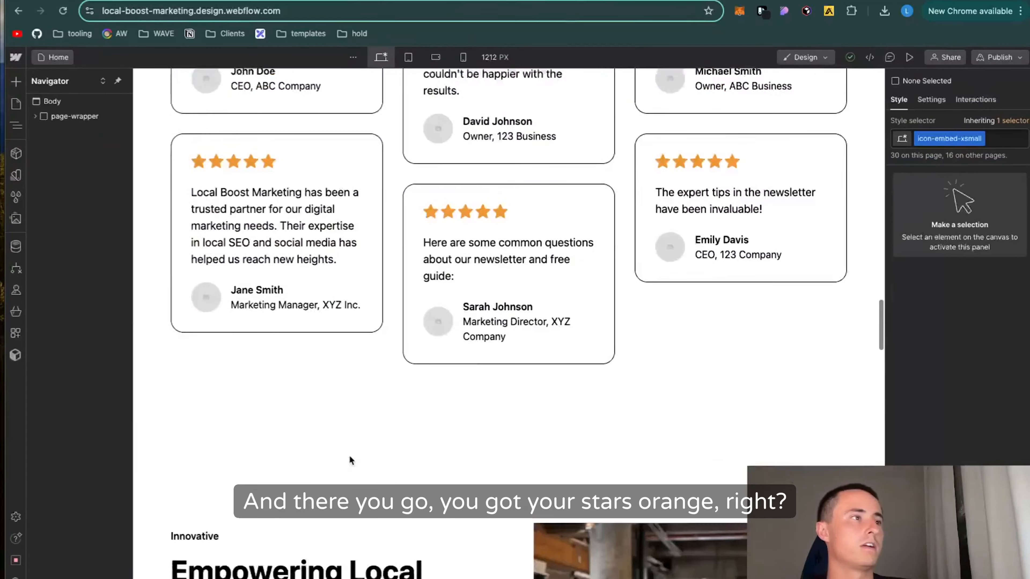
scroll(349, 456, "up", 5)
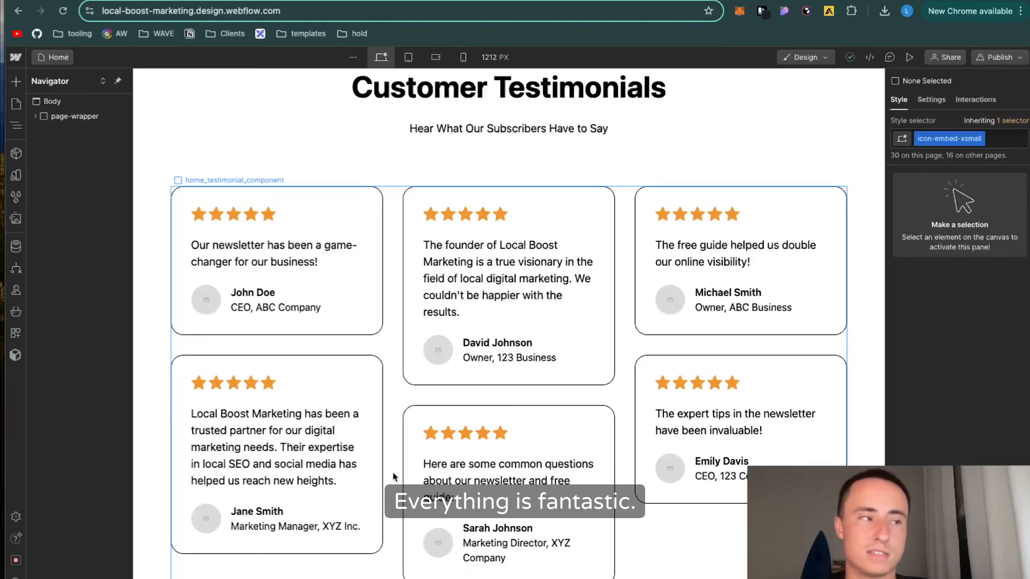
scroll(392, 473, "down", 1)
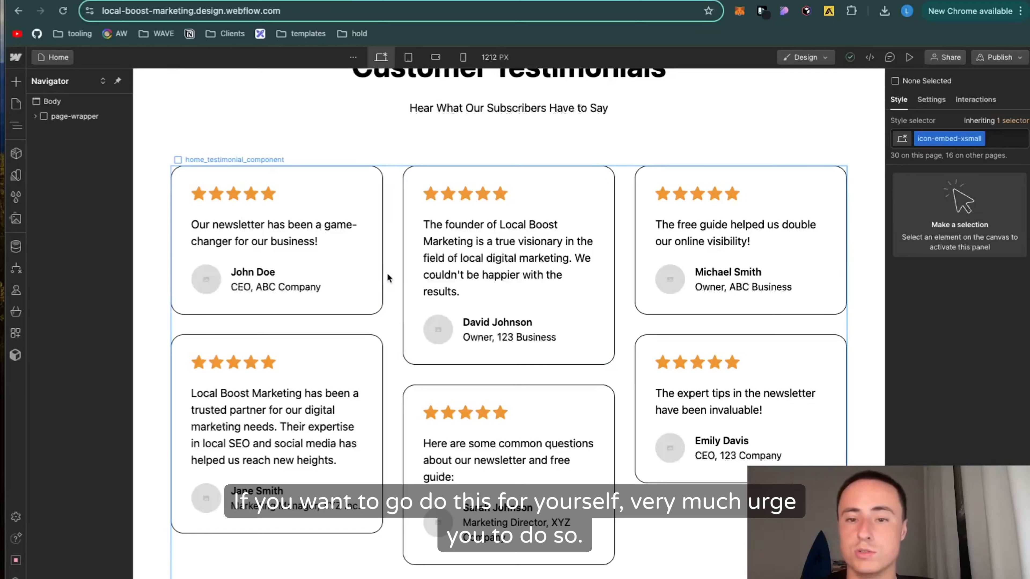
left_click(243, 1)
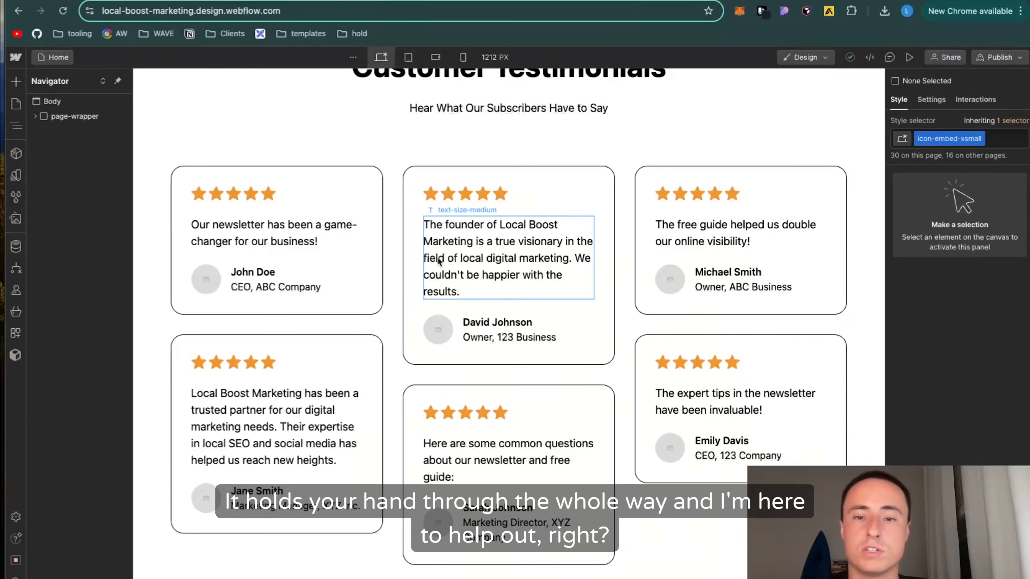
- Review the page from the navbar and hero down to the "Actionable Local Marketing Tactics for Your Business" section
scroll(438, 262, "up", 10)
scroll(438, 262, "up", 15)
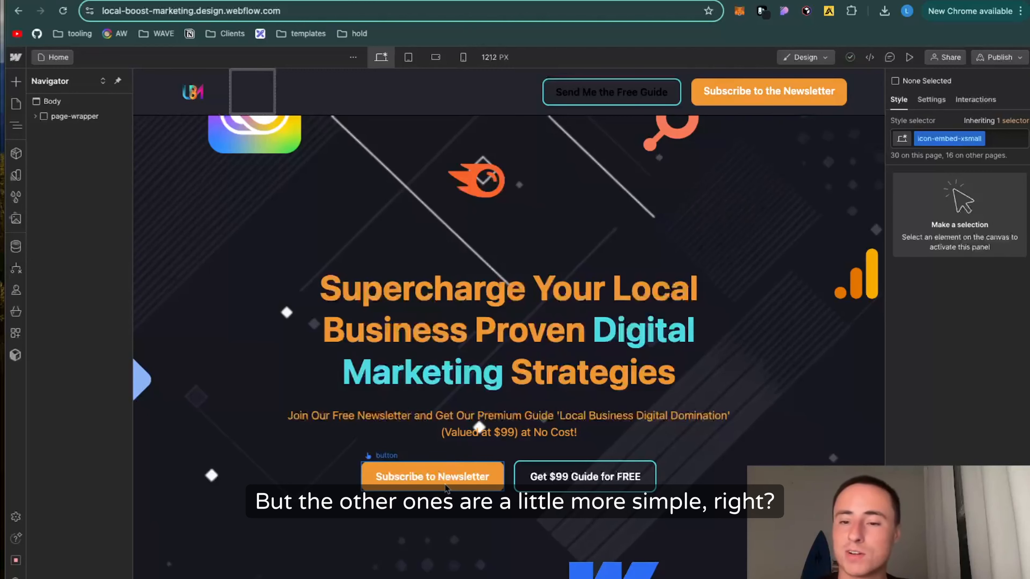
scroll(486, 400, "down", 6)
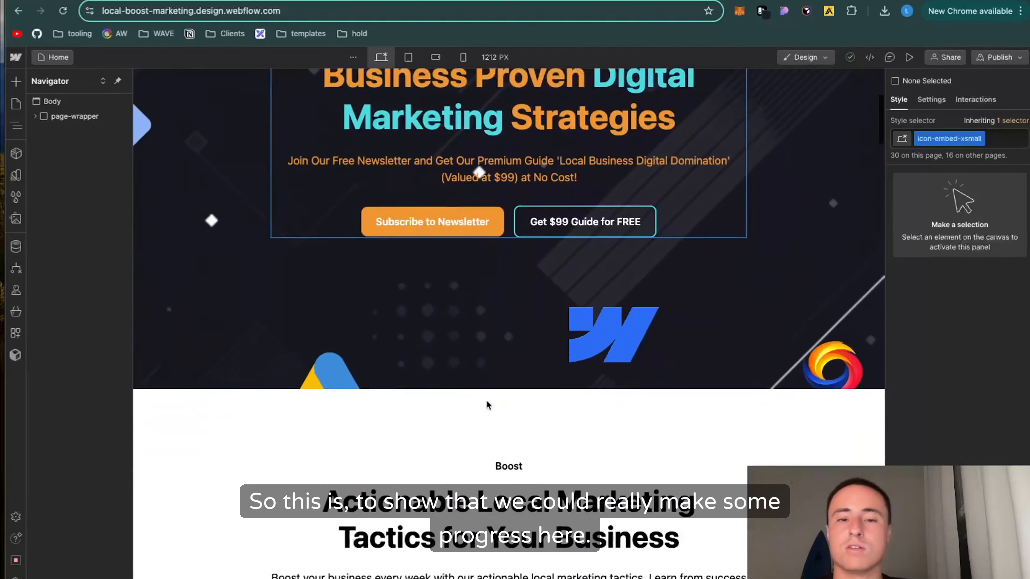
scroll(486, 399, "down", 2)
scroll(510, 462, "down", 6)
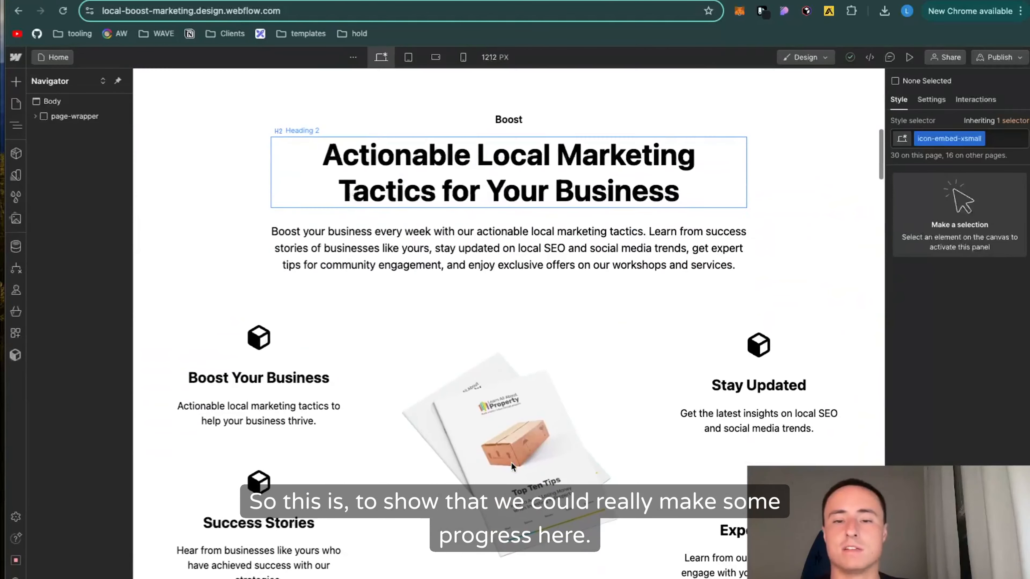